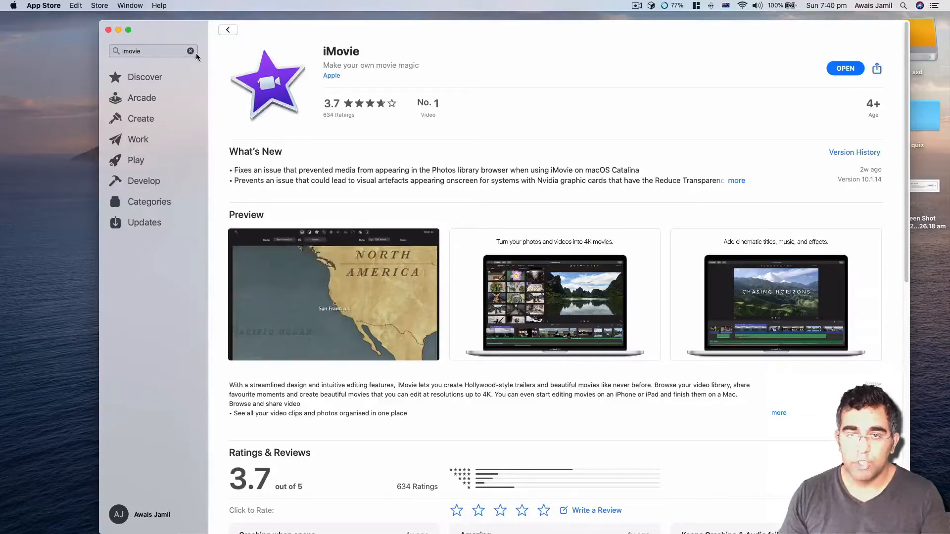
Step: Search the App Store for "imovie" and launch iMovie from its product page
click(190, 51)
click(156, 79)
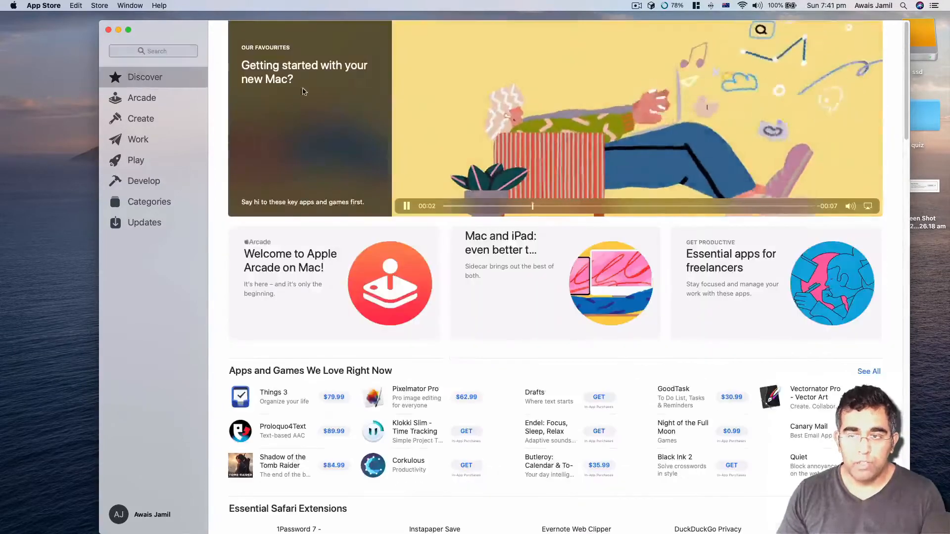
click(150, 49)
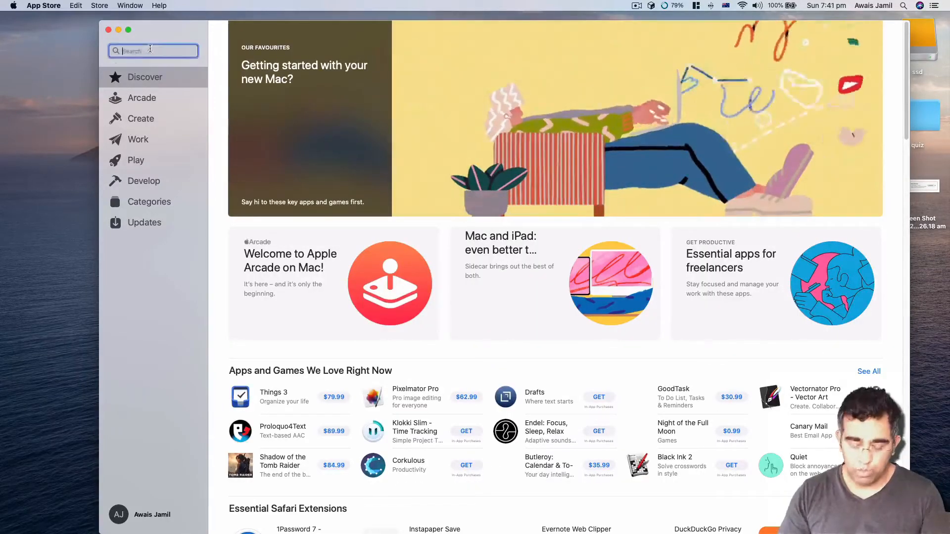
text(imovie)
key(Return)
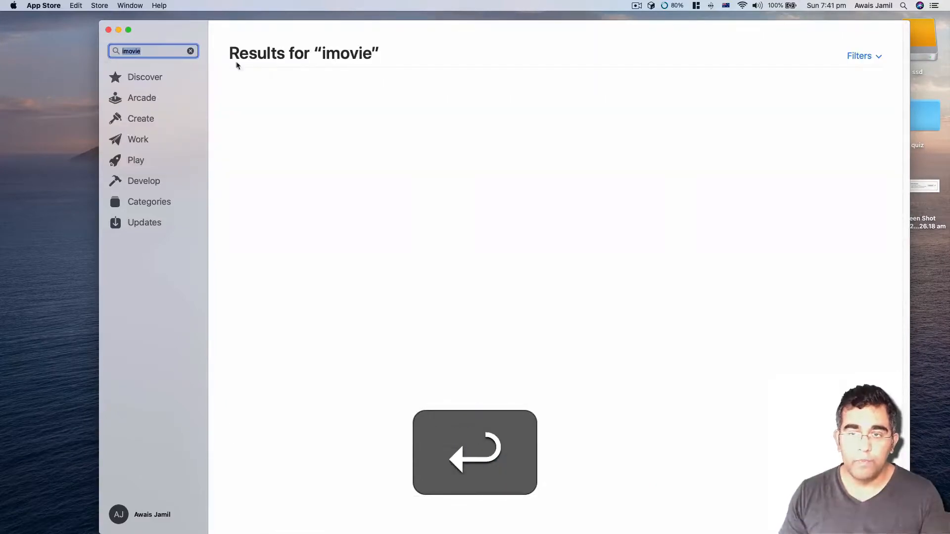
click(532, 105)
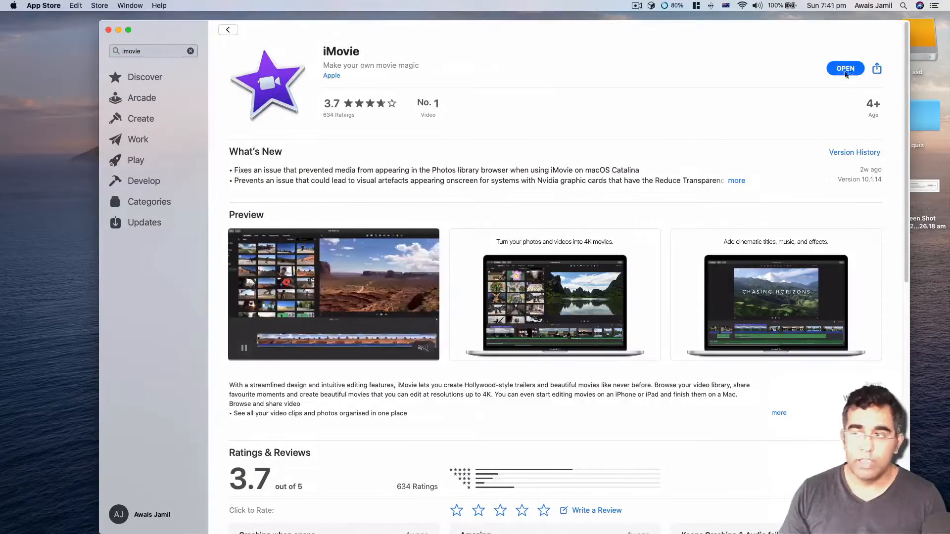
click(845, 68)
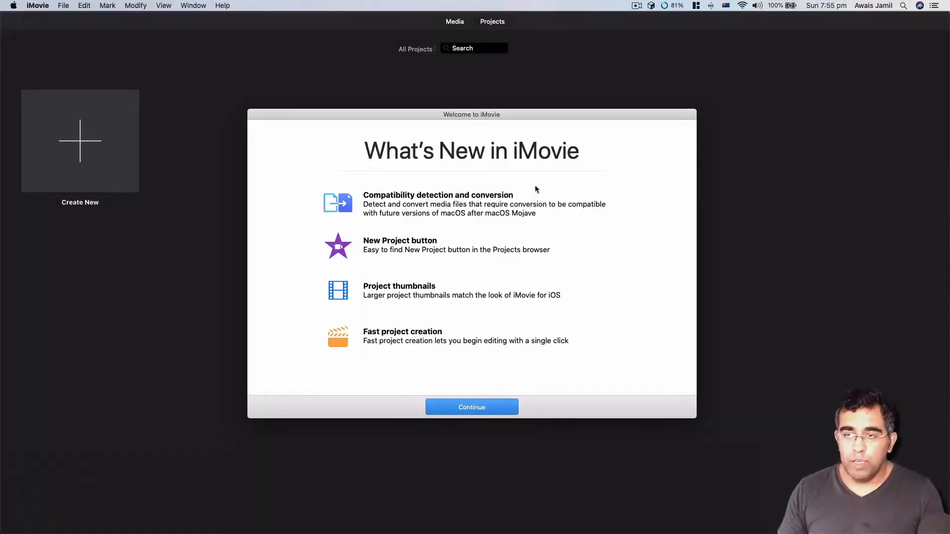
Step: Dismiss the What's New in iMovie window and create a new Movie project
drag(481, 115, 480, 113)
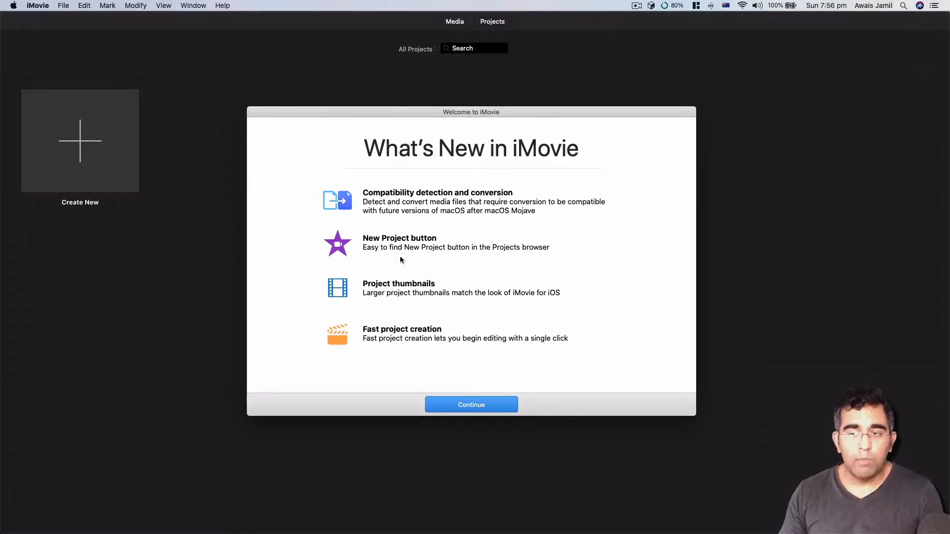
click(486, 408)
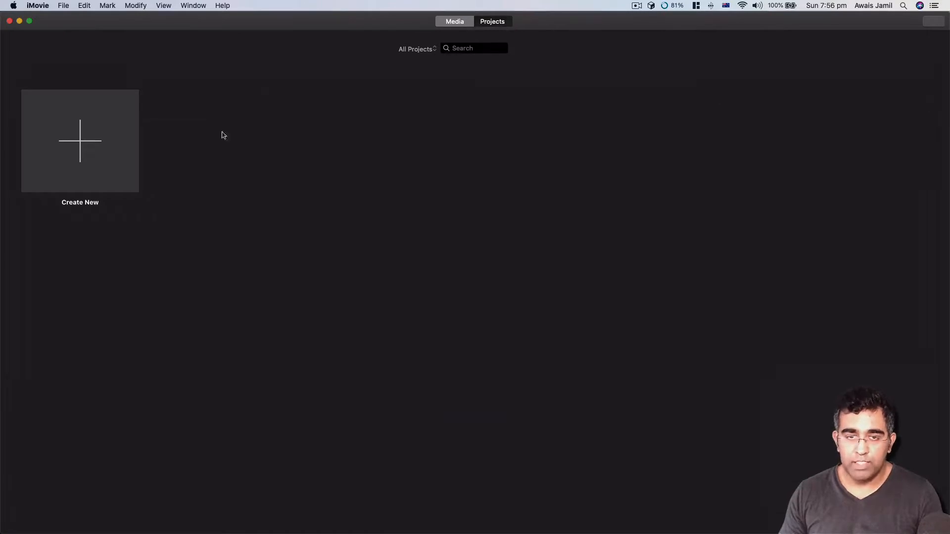
click(93, 142)
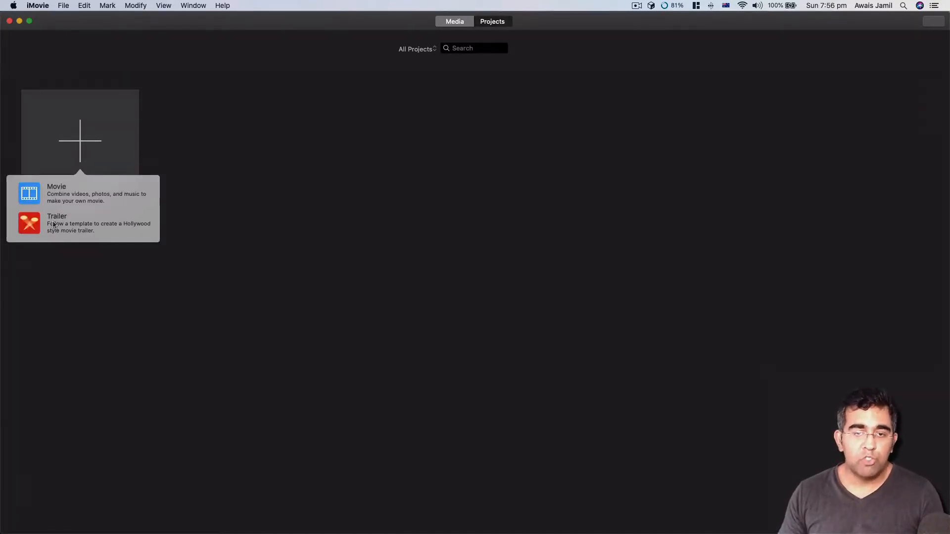
click(58, 195)
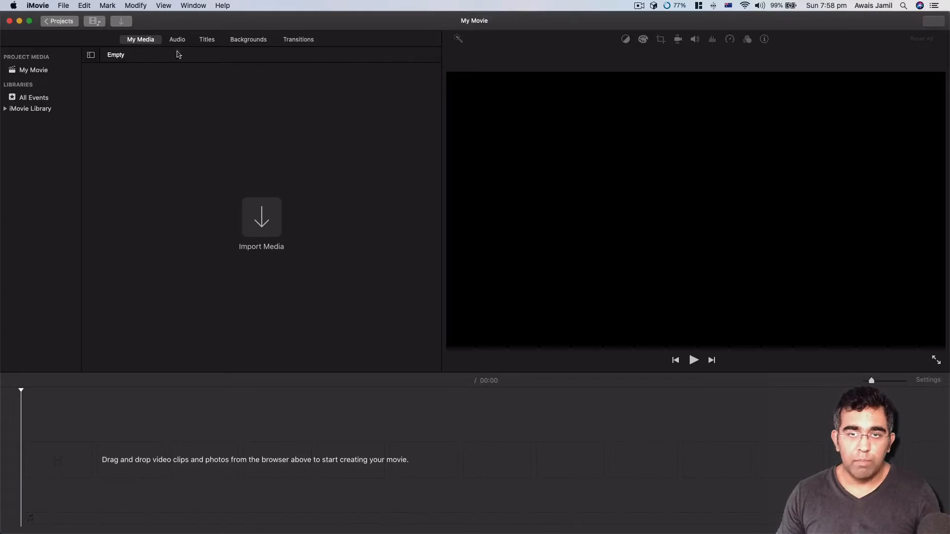
Step: Look through the audio, background and transition collections available for the project
click(185, 42)
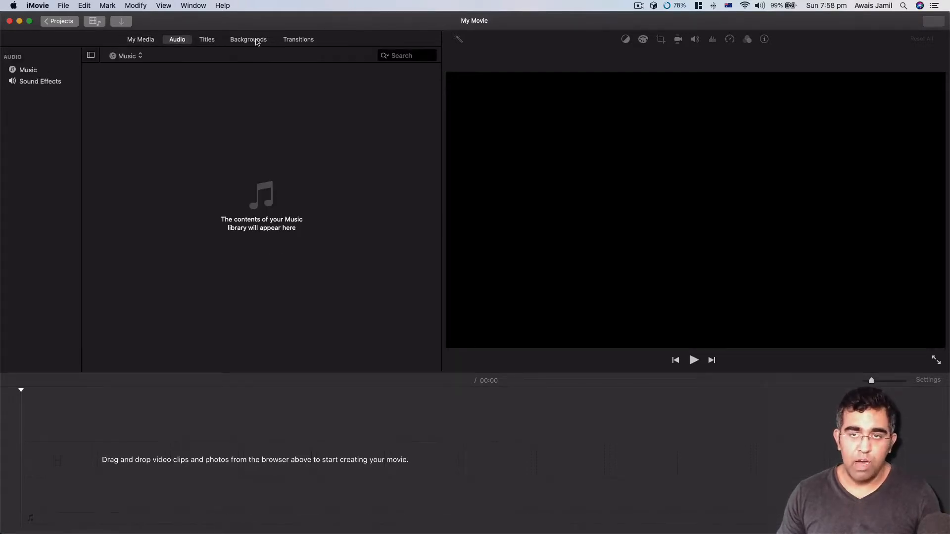
click(254, 40)
click(303, 41)
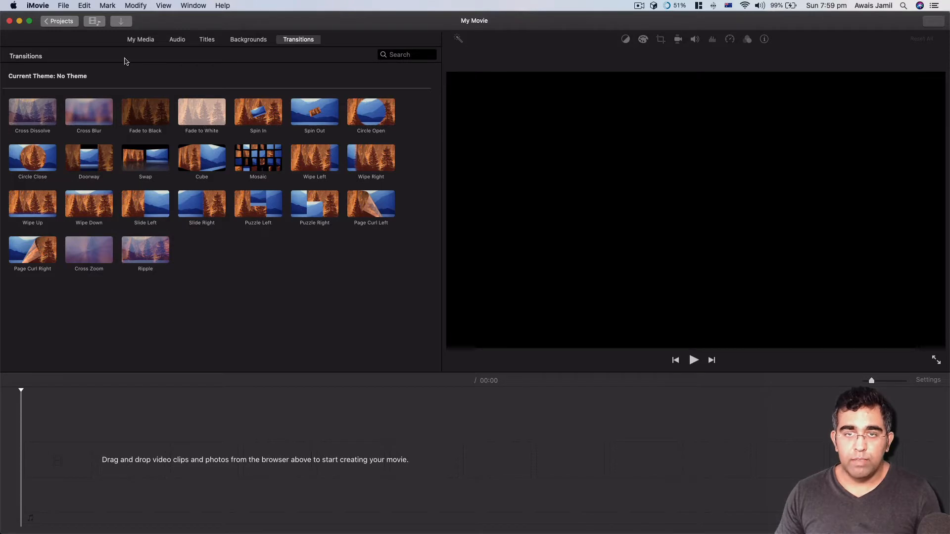
Step: Start a media import into the project and browse to the BoxingDayVlog folder on the ssd drive
click(144, 40)
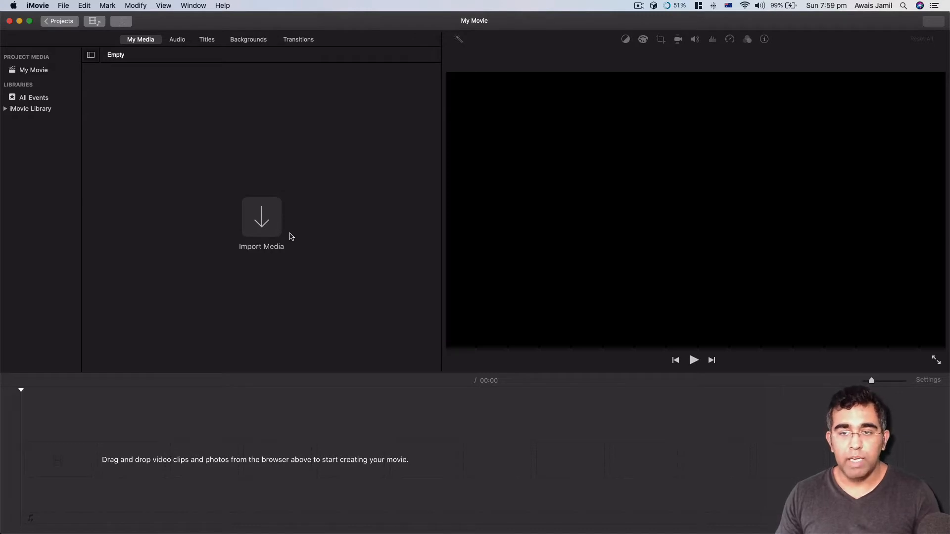
click(261, 222)
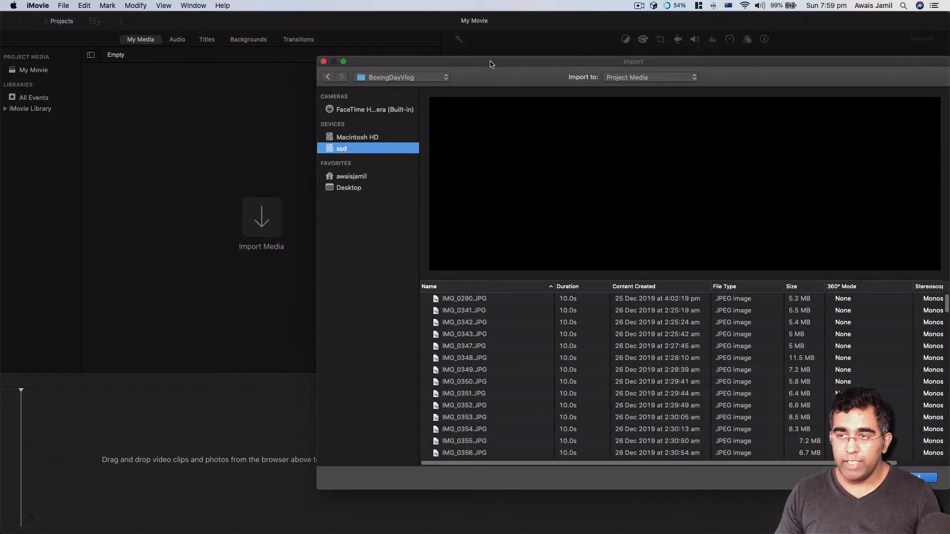
drag(490, 63, 260, 36)
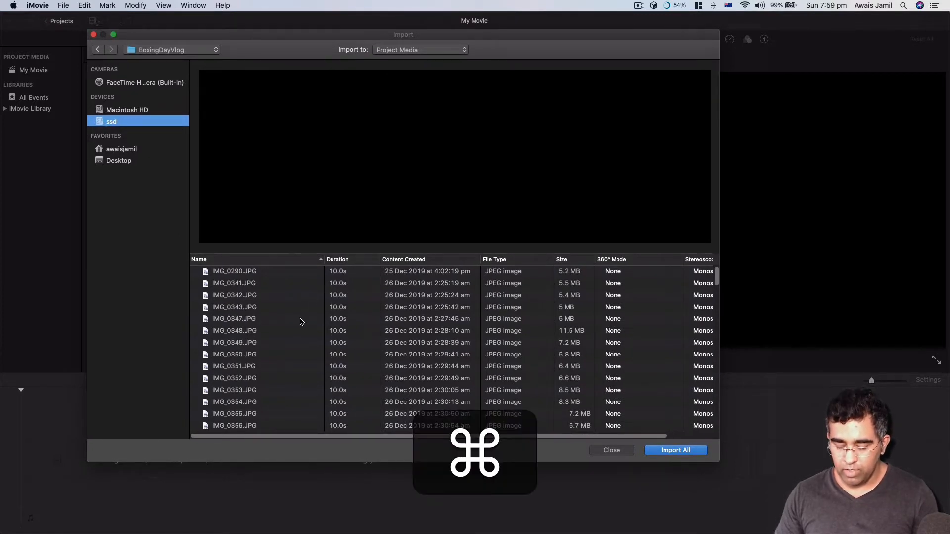
key(super+Up)
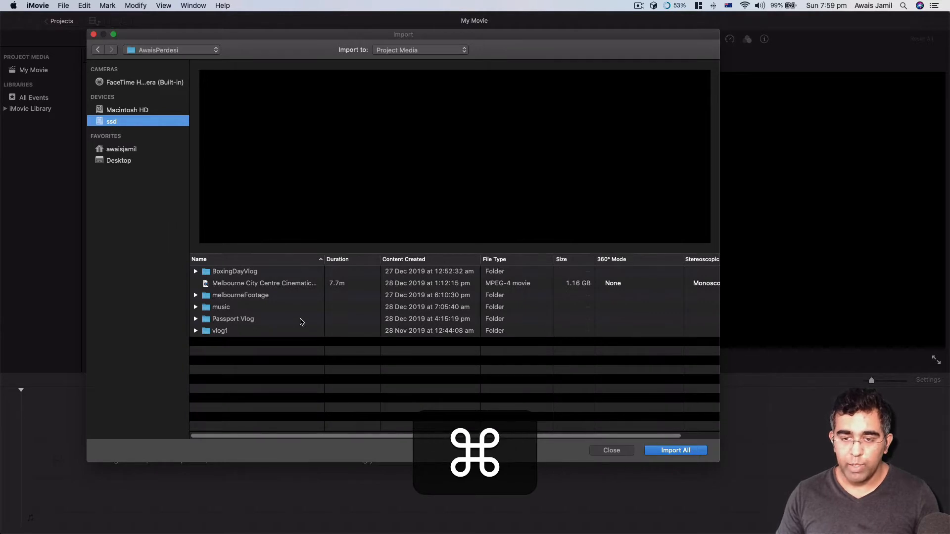
double_click(234, 272)
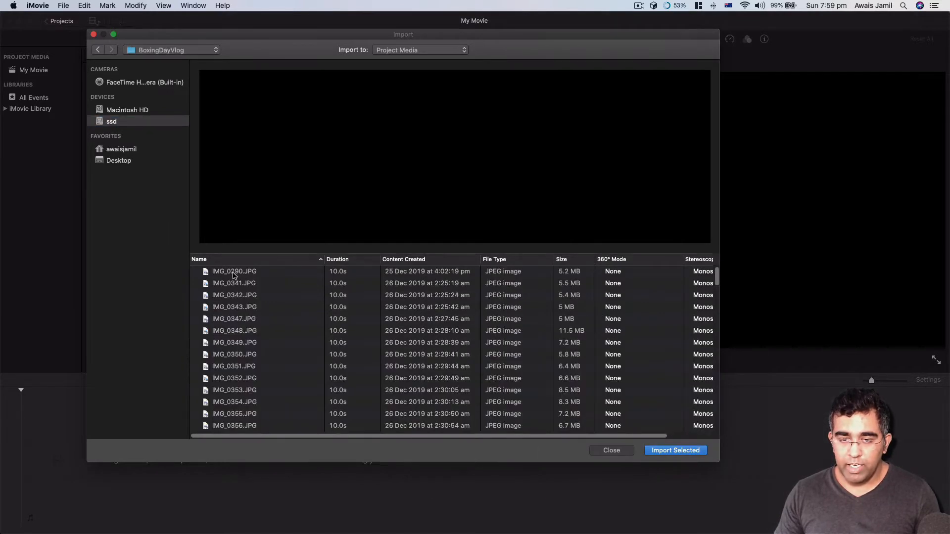
Step: Select the MP4 clips from the first one through MVI_0417.MP4 and import them into the project media
scroll(248, 290, down, 15)
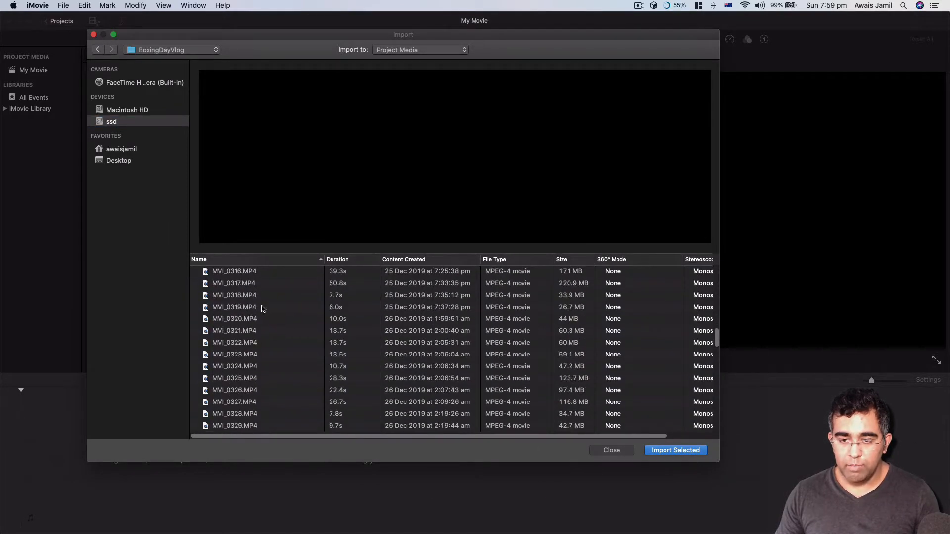
scroll(239, 313, up, 5)
click(246, 327)
scroll(269, 366, down, 15)
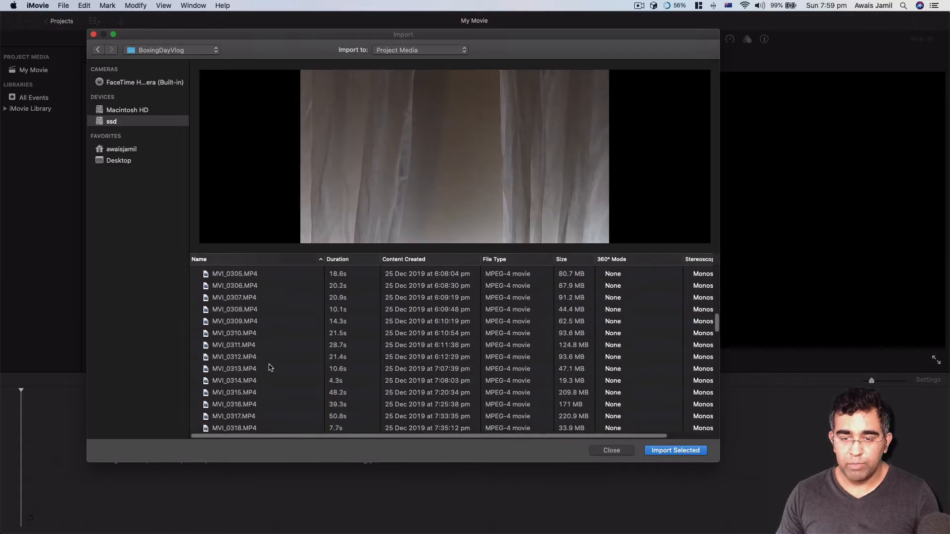
scroll(269, 367, down, 10)
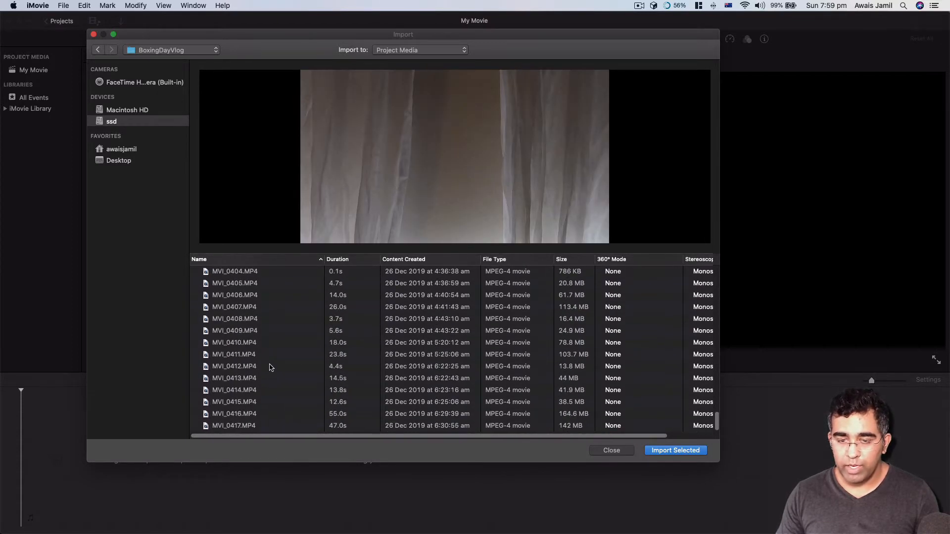
shift+click(250, 427)
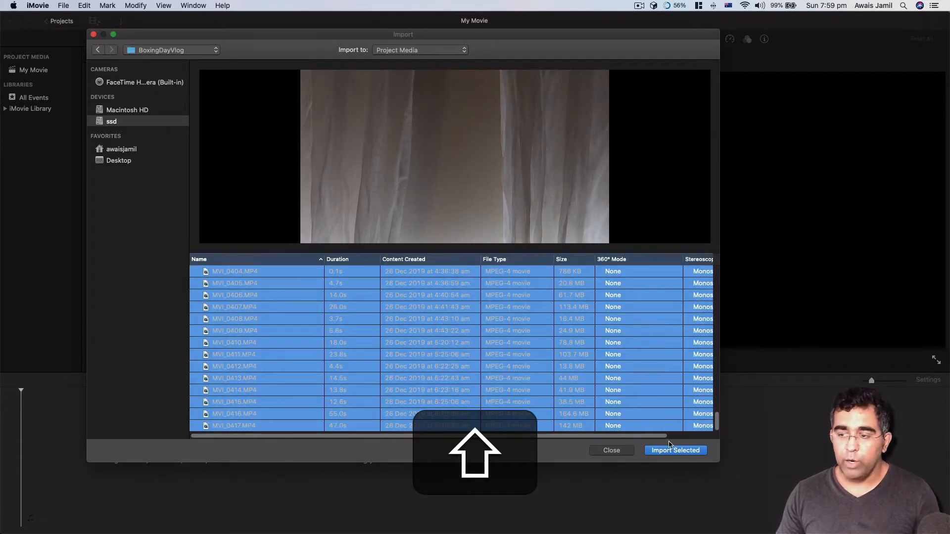
click(676, 454)
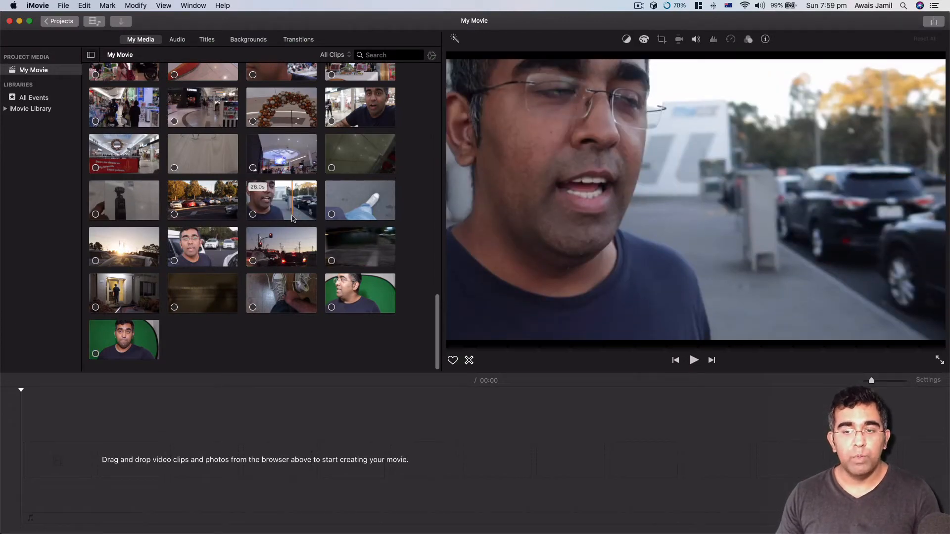
Step: Switch to Finder and show the package contents of iMovie Library in the Movies folder
scroll(292, 218, up, 10)
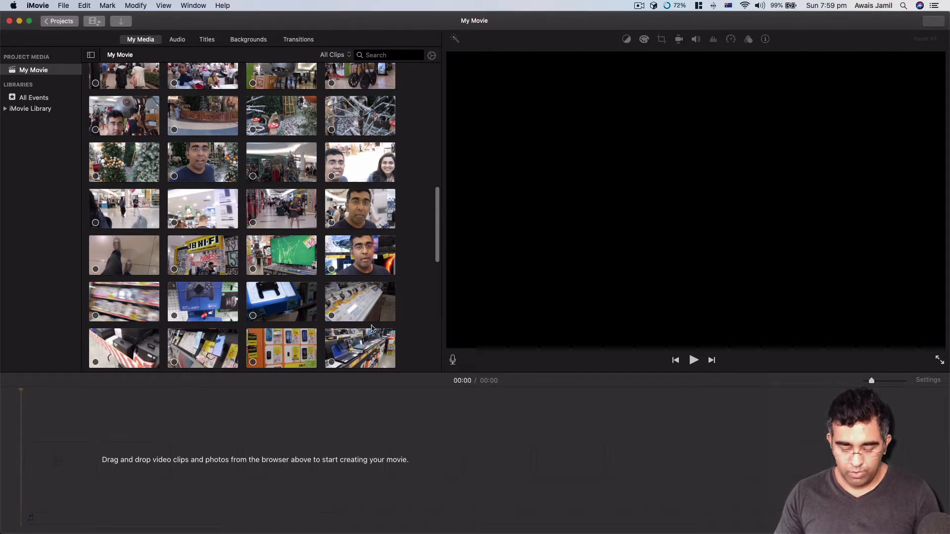
key(super+space)
text(finder)
key(Return)
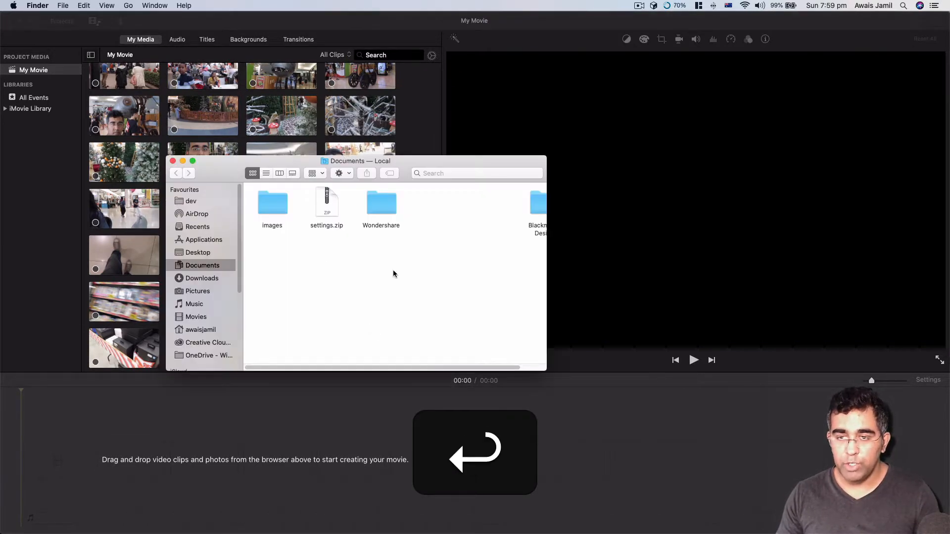
scroll(201, 312, down, 1)
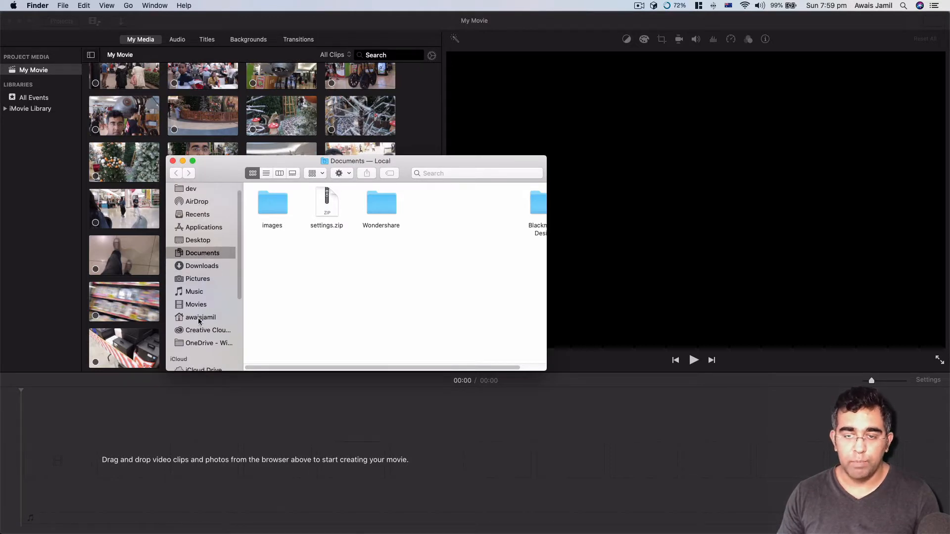
click(197, 308)
right_click(273, 256)
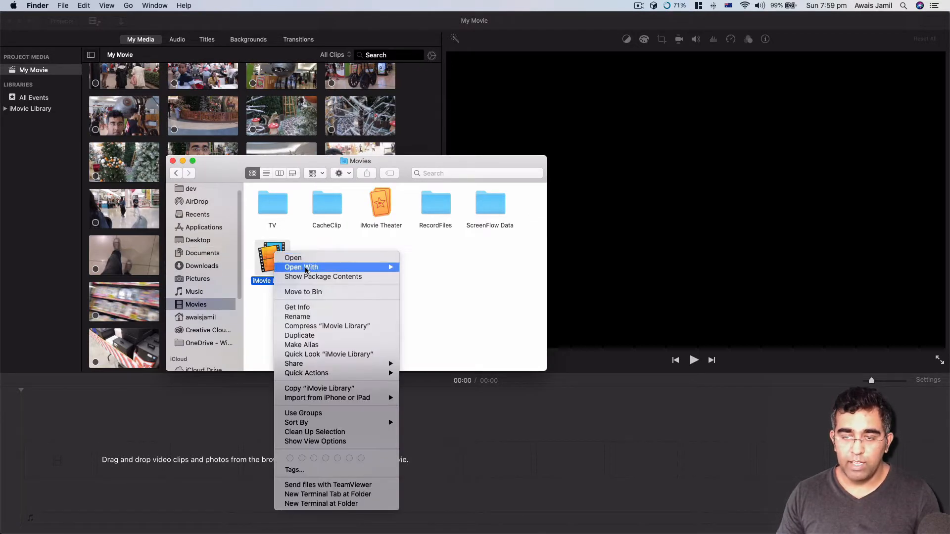
click(314, 278)
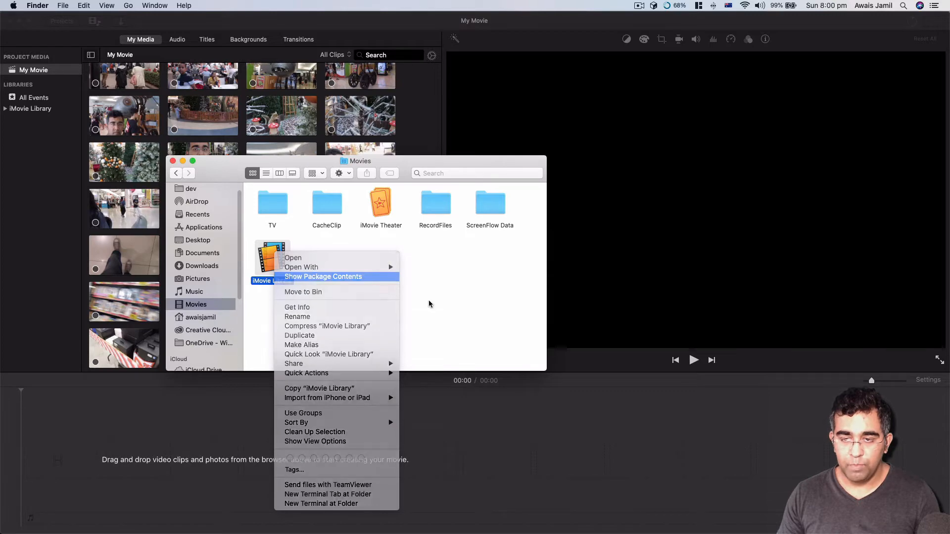
Step: Examine the clip files in the My Movie project's Original Media folder, then close the Finder window
double_click(505, 215)
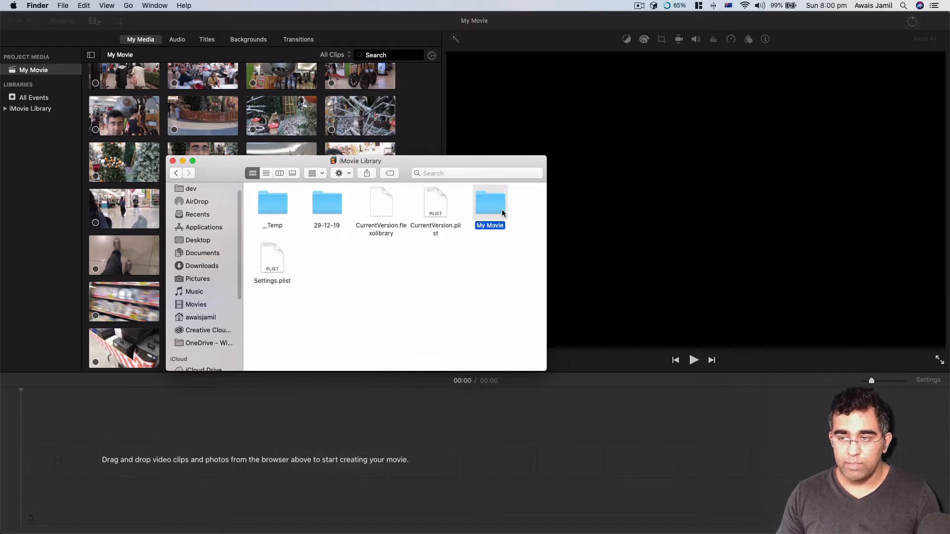
double_click(390, 205)
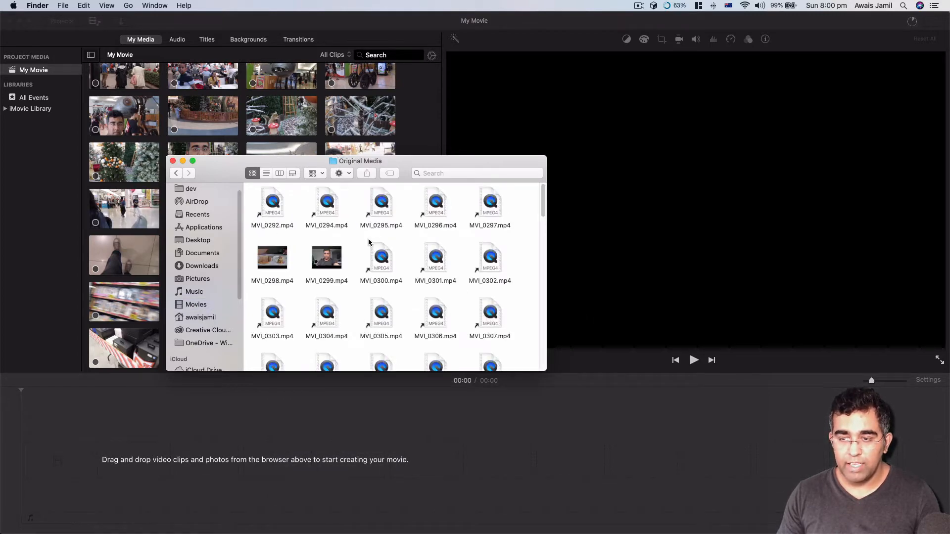
scroll(369, 242, down, 20)
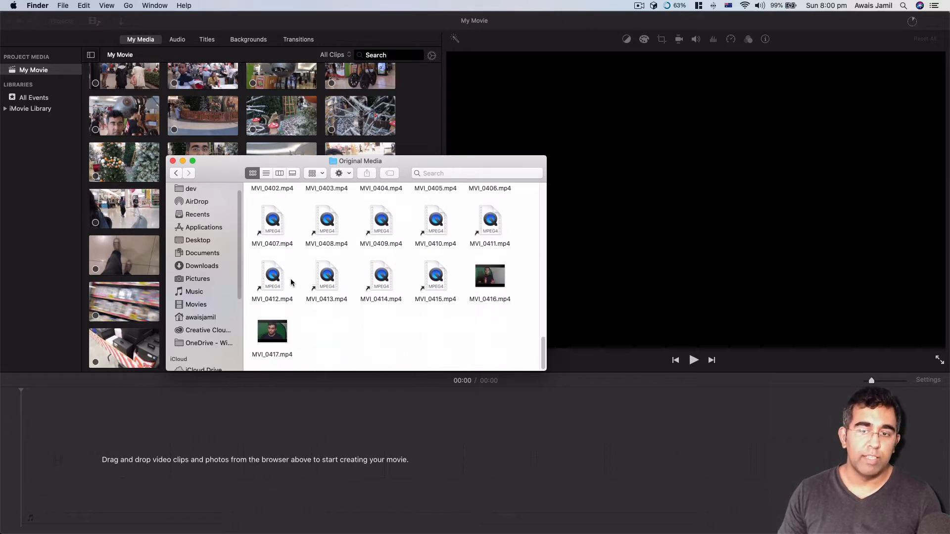
scroll(291, 279, up, 5)
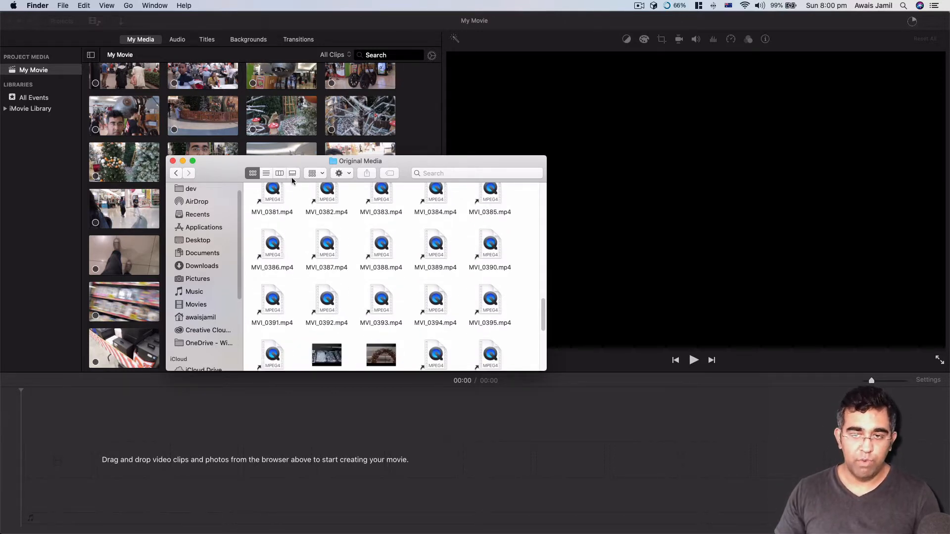
drag(297, 161, 629, 106)
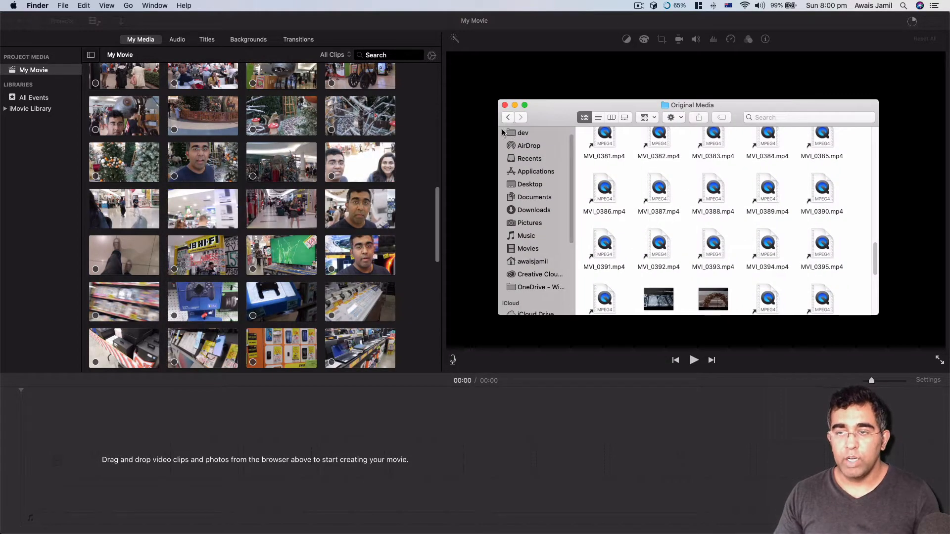
click(505, 104)
Step: Mark a short range in the first clip covering the window blind opening, and add that range to the timeline
scroll(294, 300, up, 3)
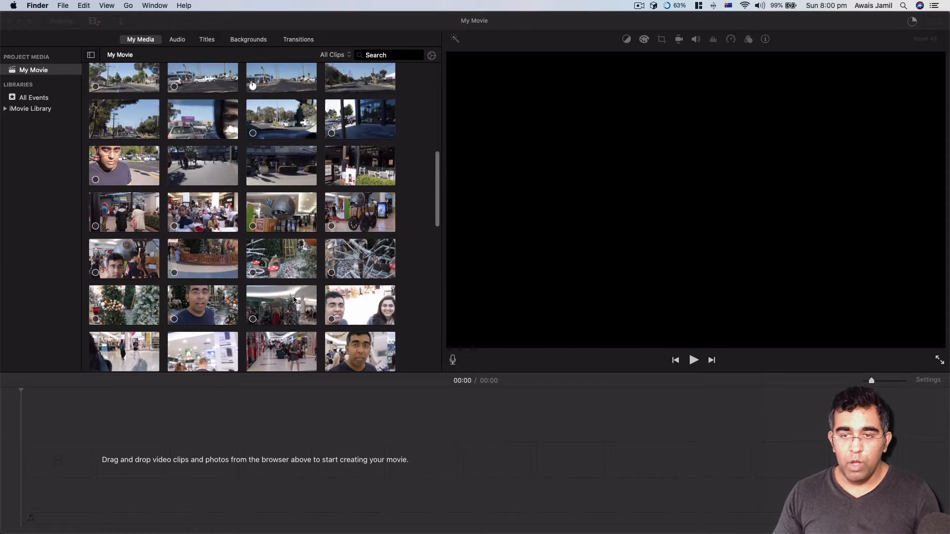
scroll(294, 299, up, 5)
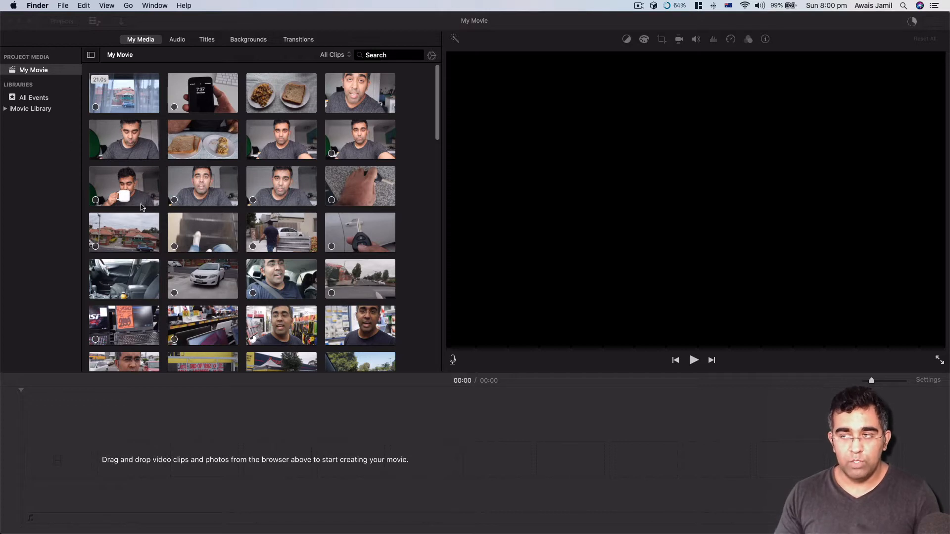
click(588, 155)
click(111, 100)
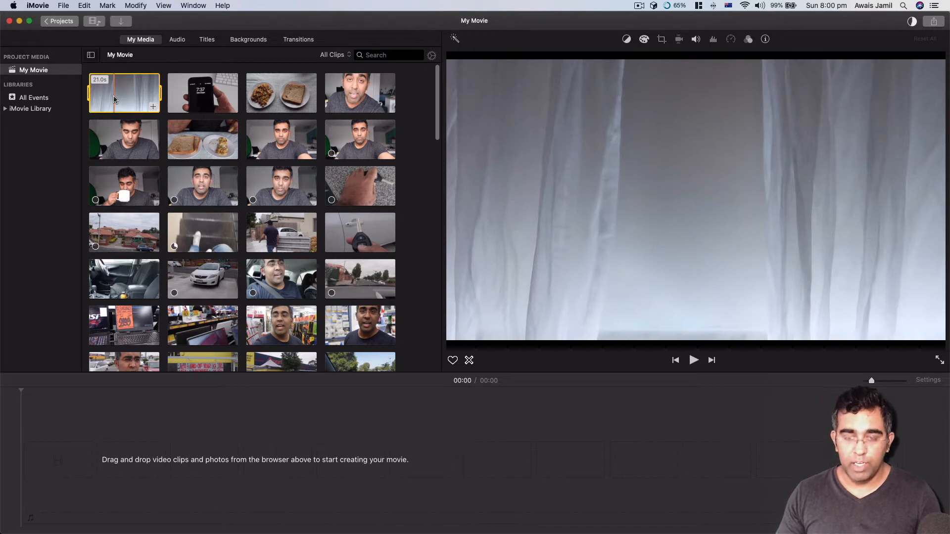
key(i)
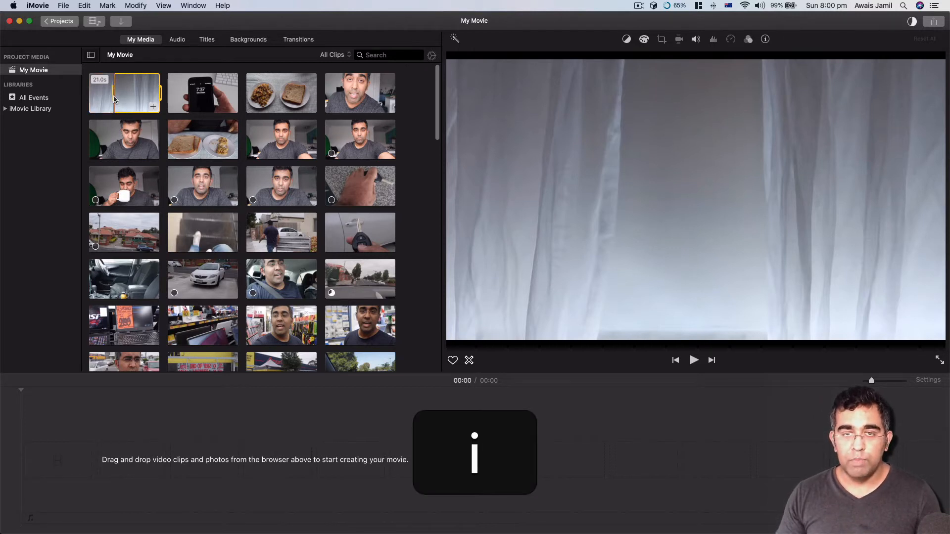
key(space)
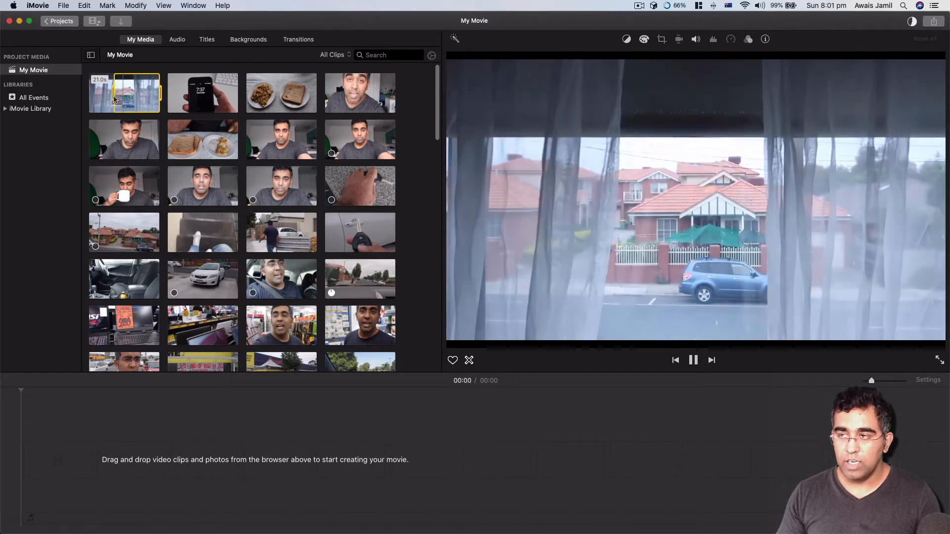
key(space)
key(k)
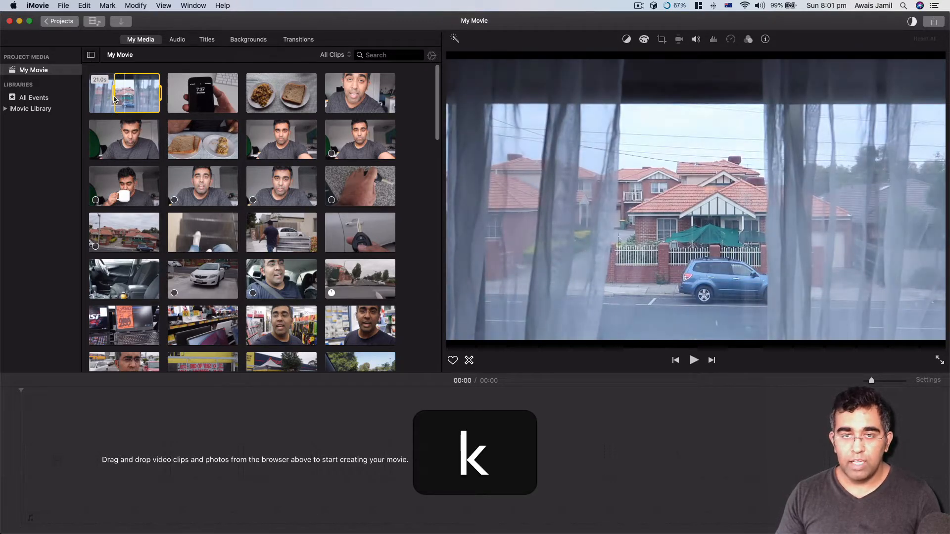
key(o)
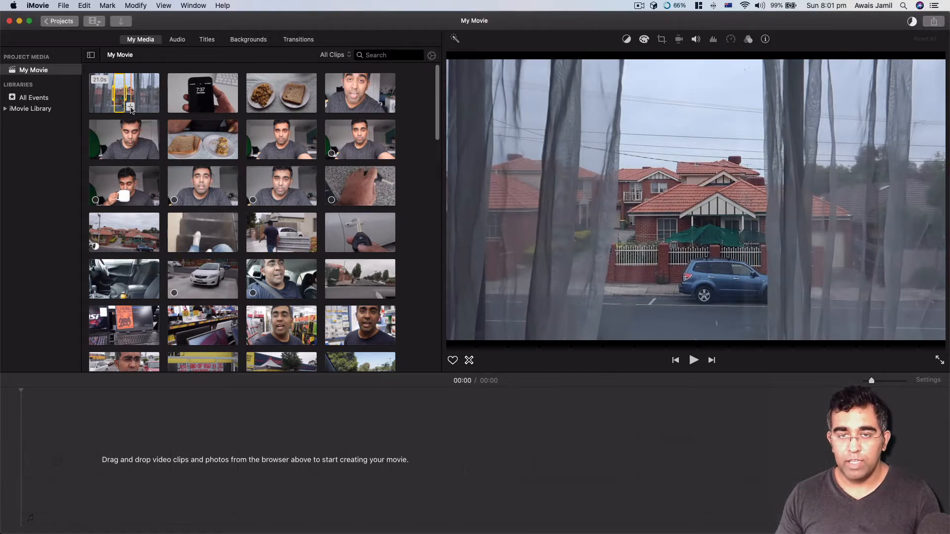
click(130, 108)
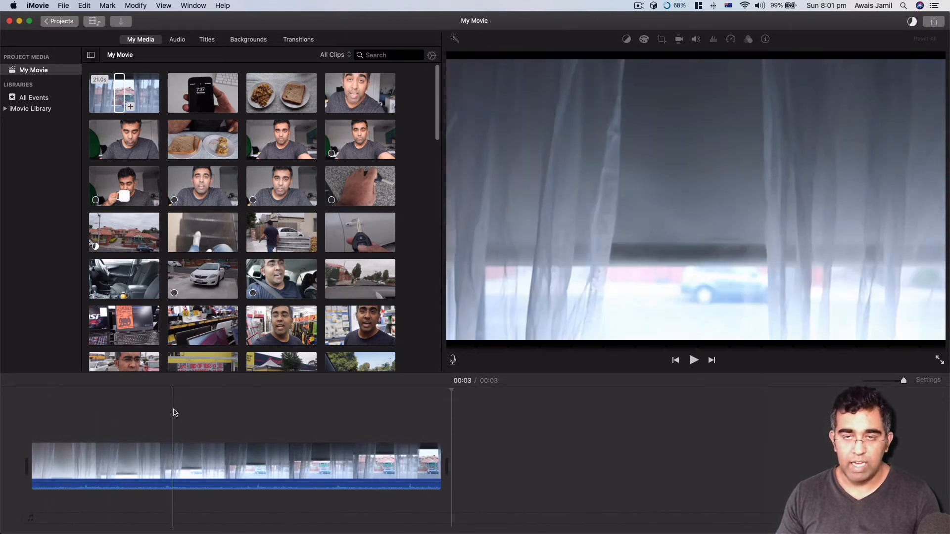
click(132, 97)
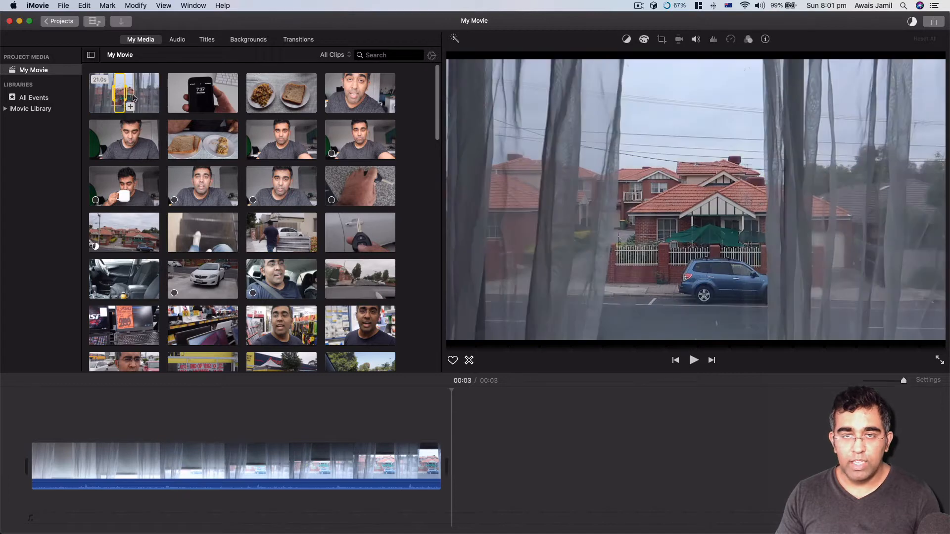
click(133, 97)
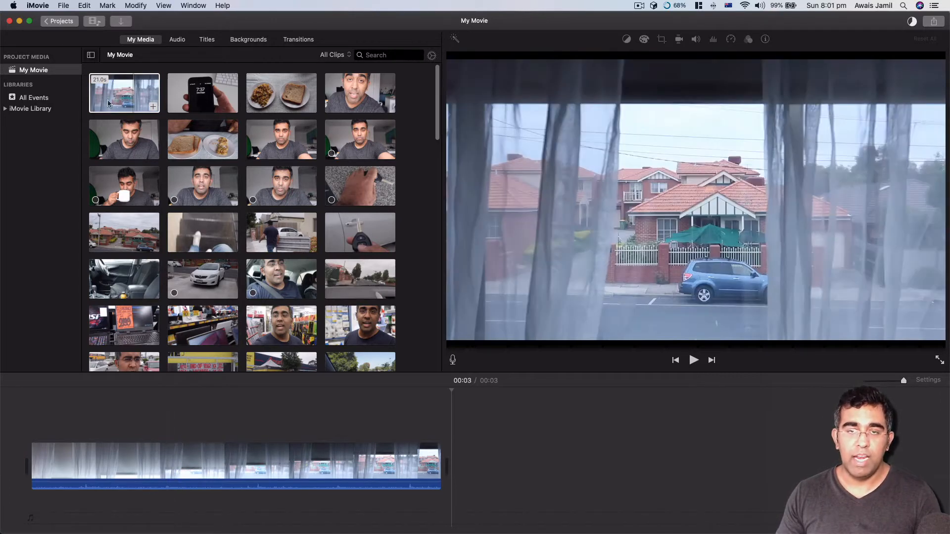
scroll(228, 214, down, 2)
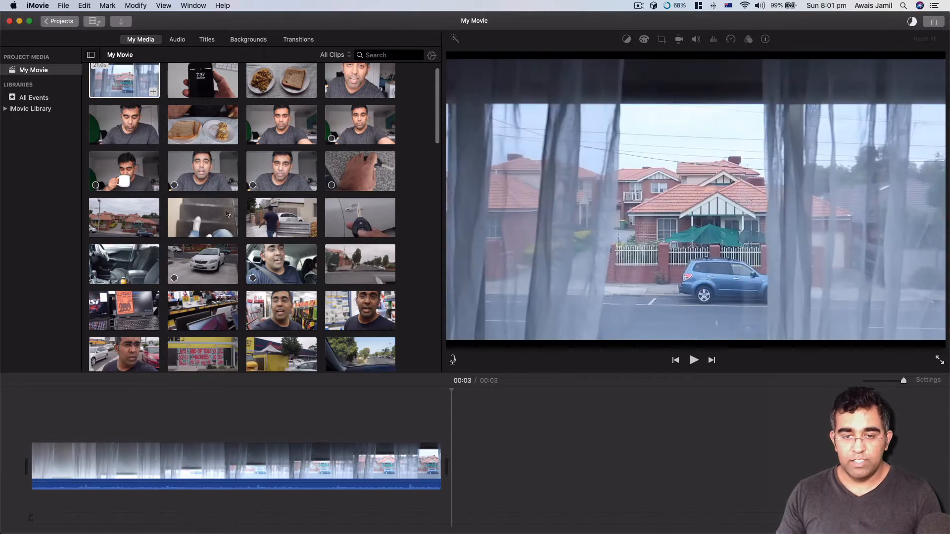
scroll(228, 213, down, 3)
scroll(216, 157, up, 4)
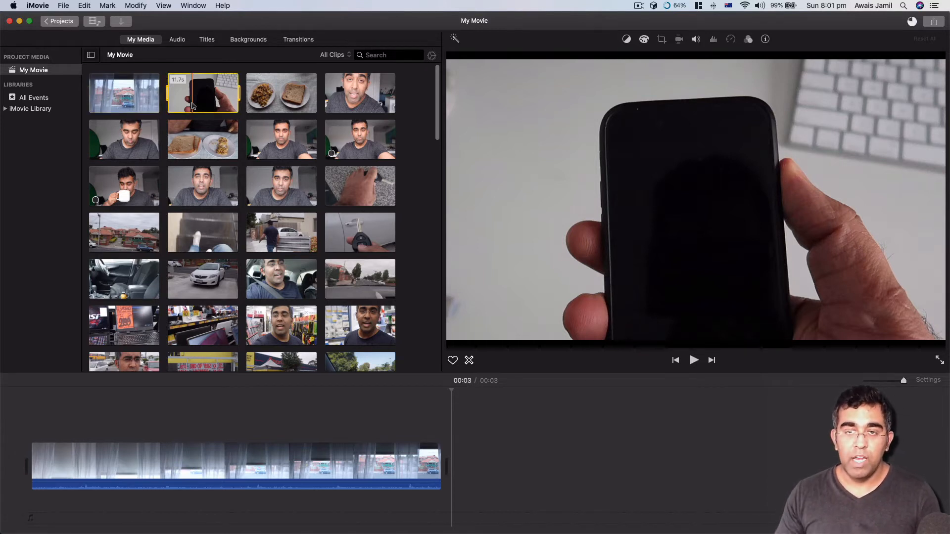
Step: Mark the range of the second clip where the phone screen lights up, and append it to the timeline
key(i)
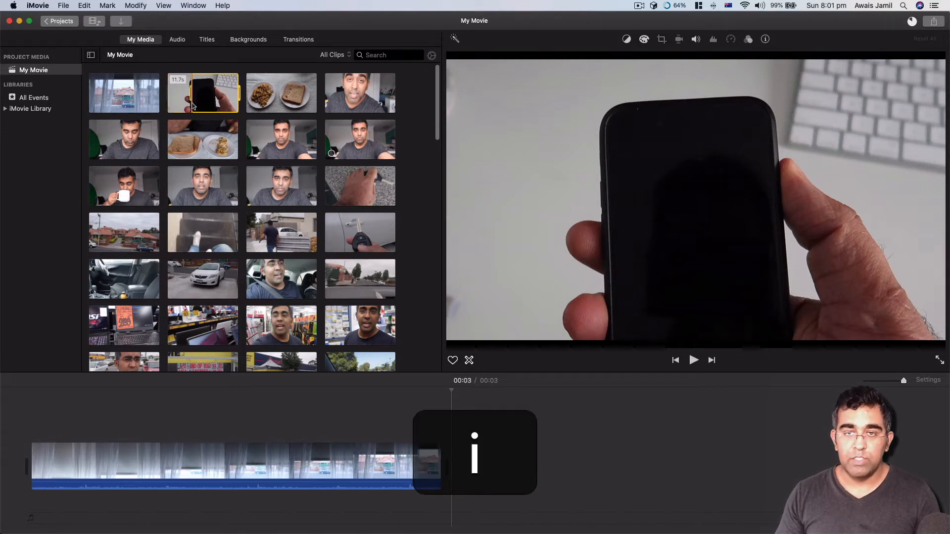
key(l)
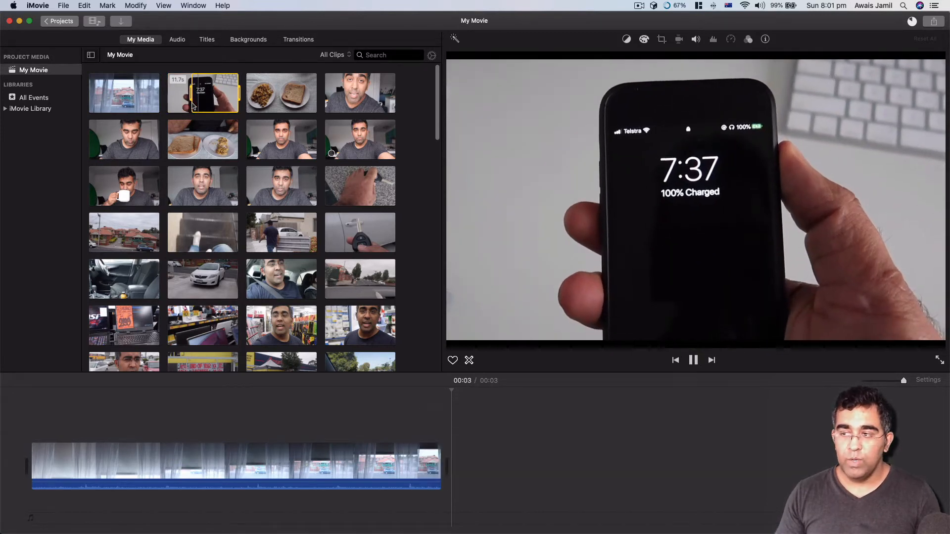
key(k)
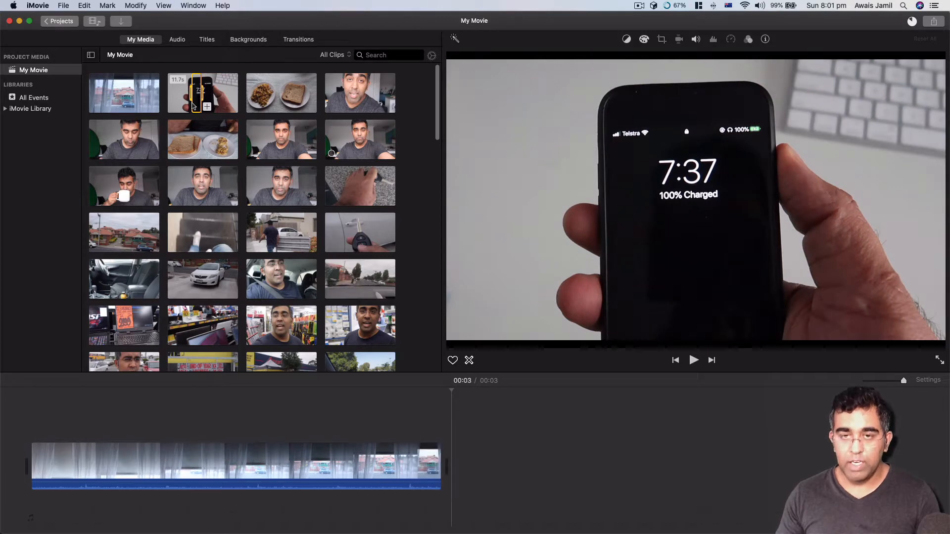
click(208, 107)
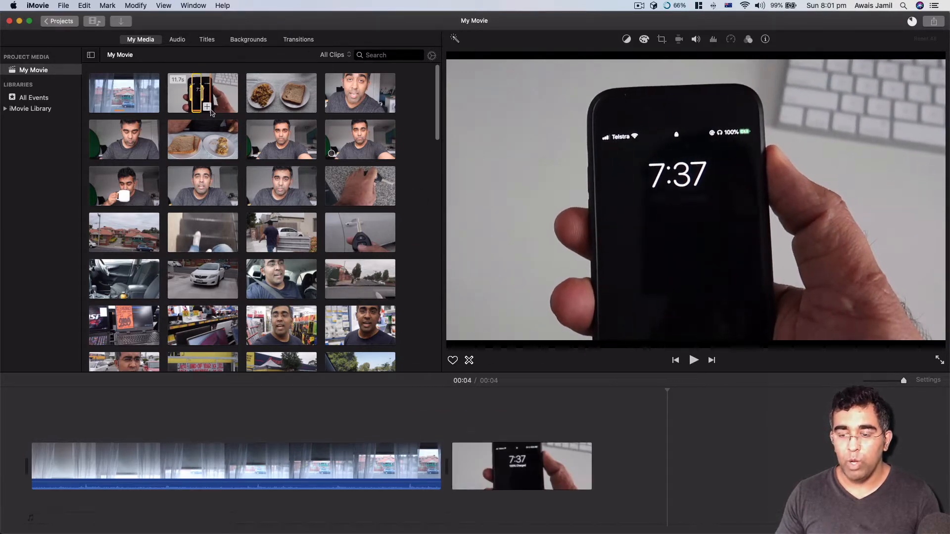
click(628, 446)
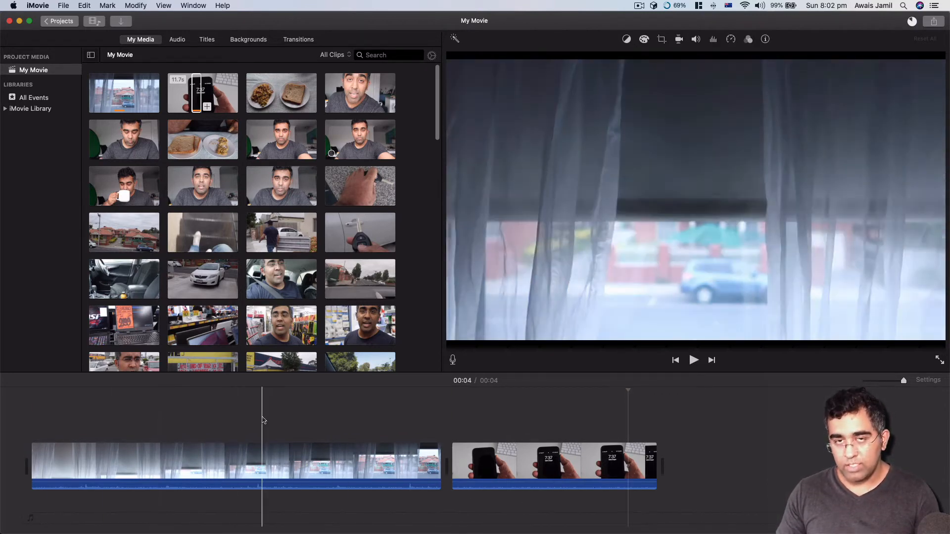
Step: Add a Vertical Drift title to the end of the timeline, after the phone clip
click(207, 41)
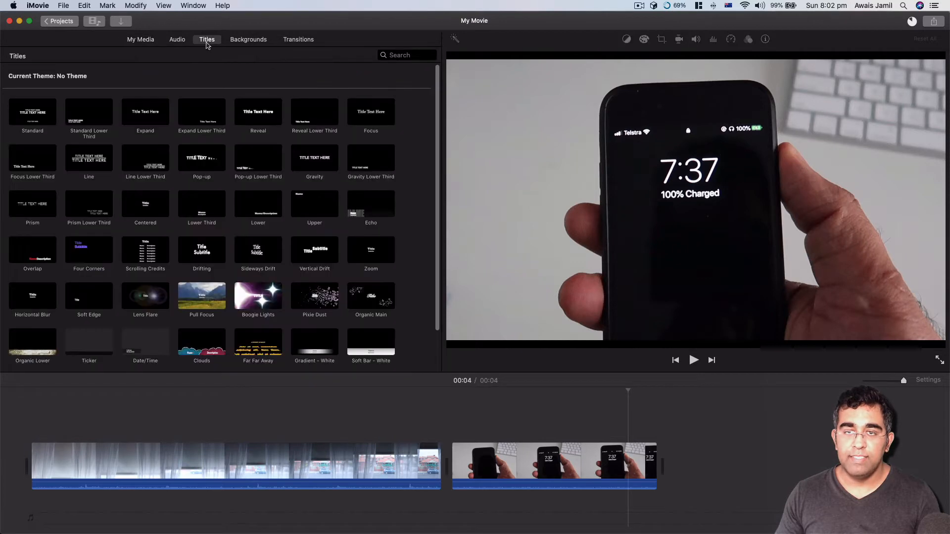
click(150, 118)
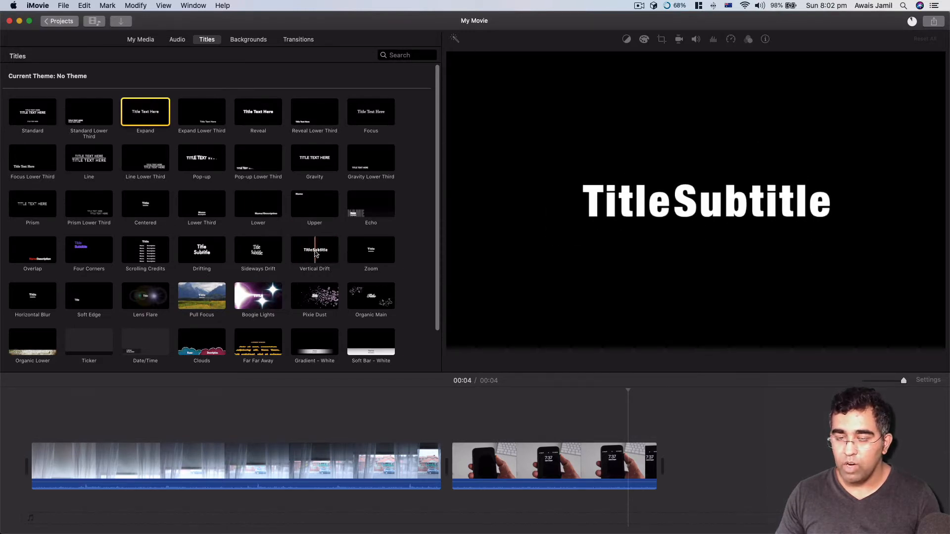
drag(315, 254, 675, 406)
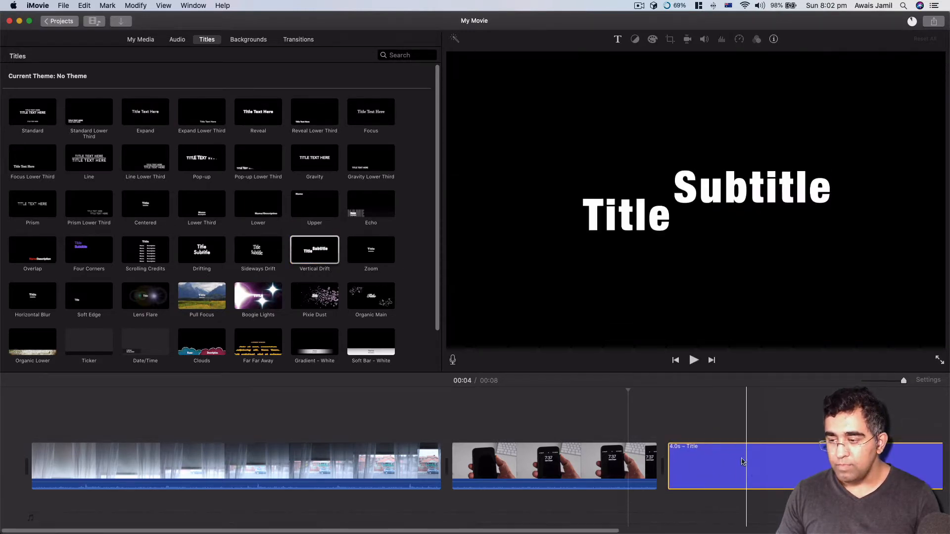
scroll(674, 406, right, 10)
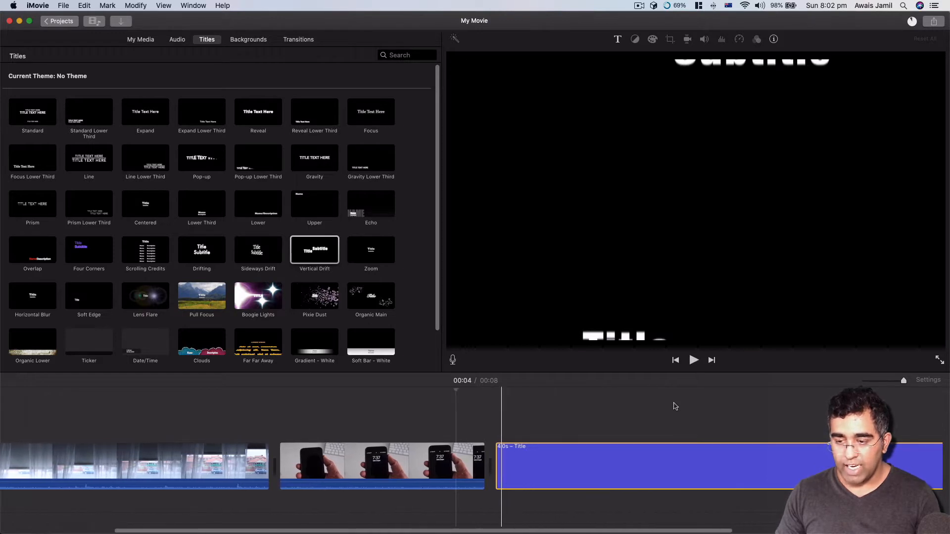
scroll(672, 405, right, 3)
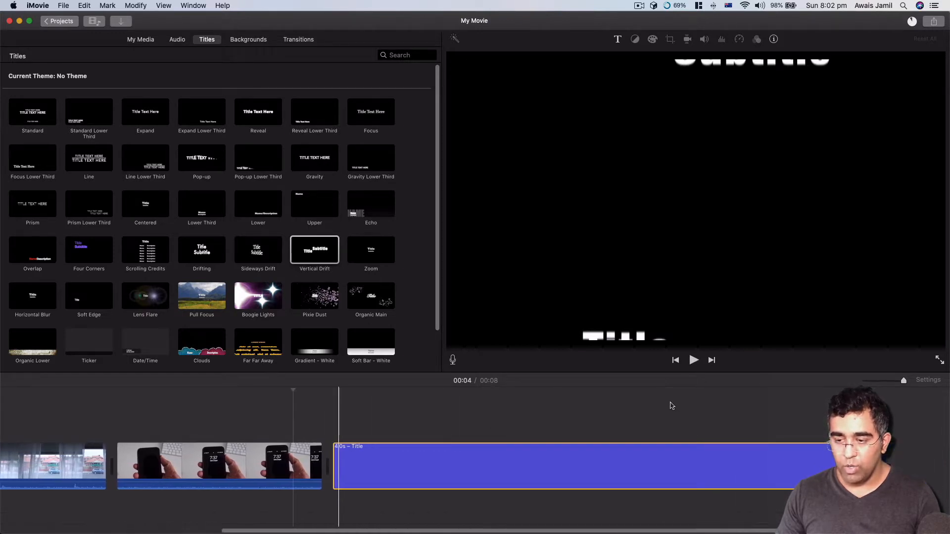
Step: Change the title text to "Boxing Day" and the subtitle text to "Sale Vlog"
double_click(573, 470)
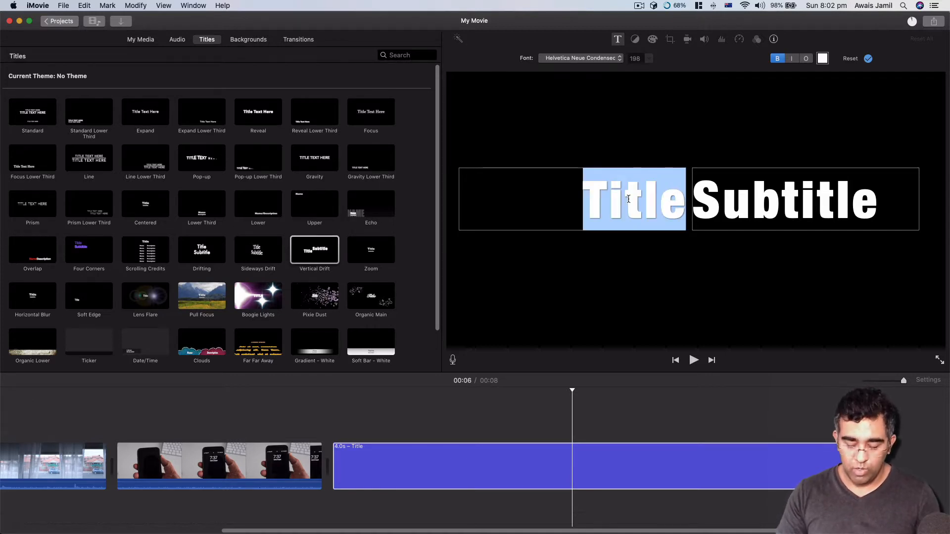
text(BOsi)
key(BackSpace)
key(BackSpace)
key(BackSpace)
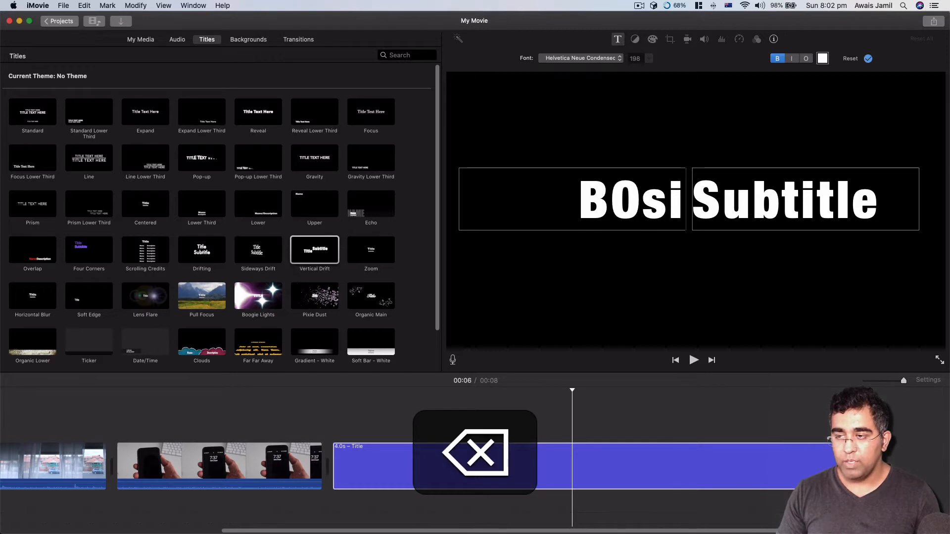
text(oxing Day)
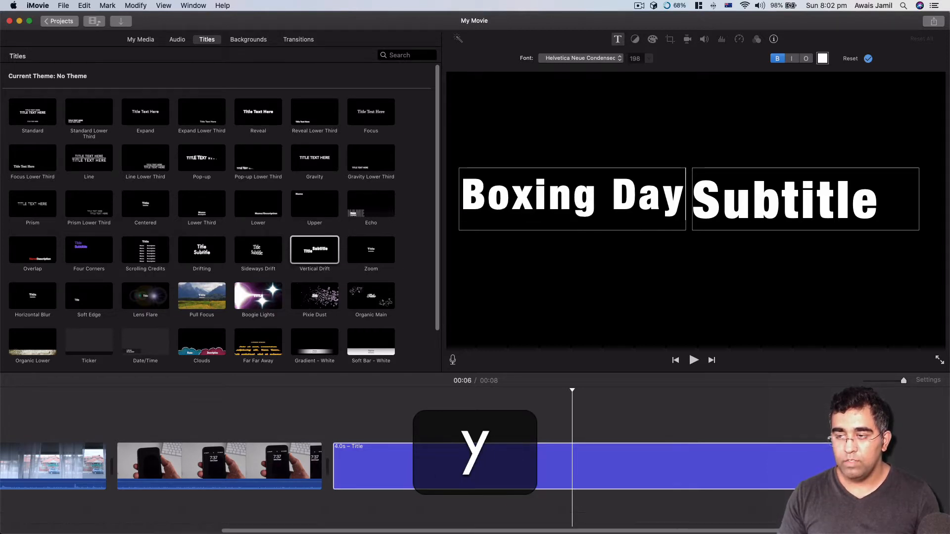
double_click(717, 193)
text(Sal)
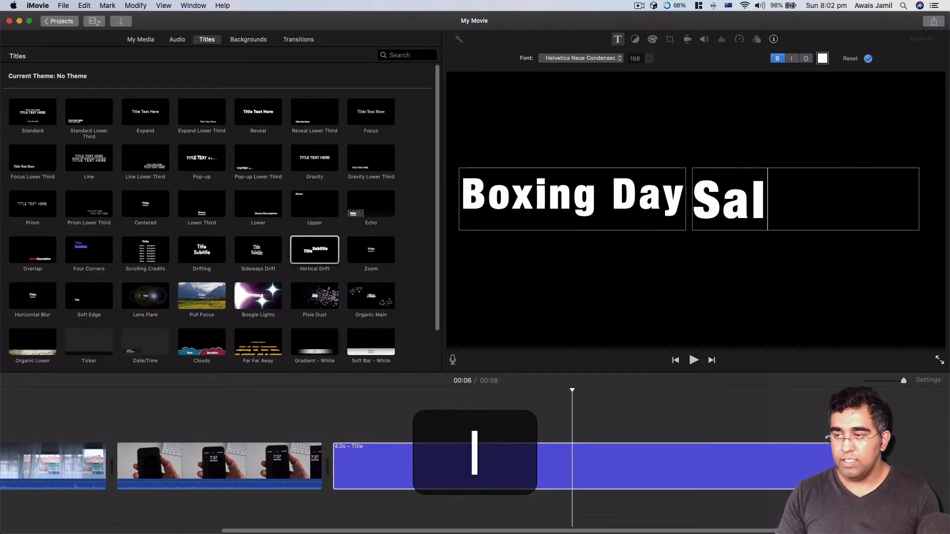
text(e Vlog)
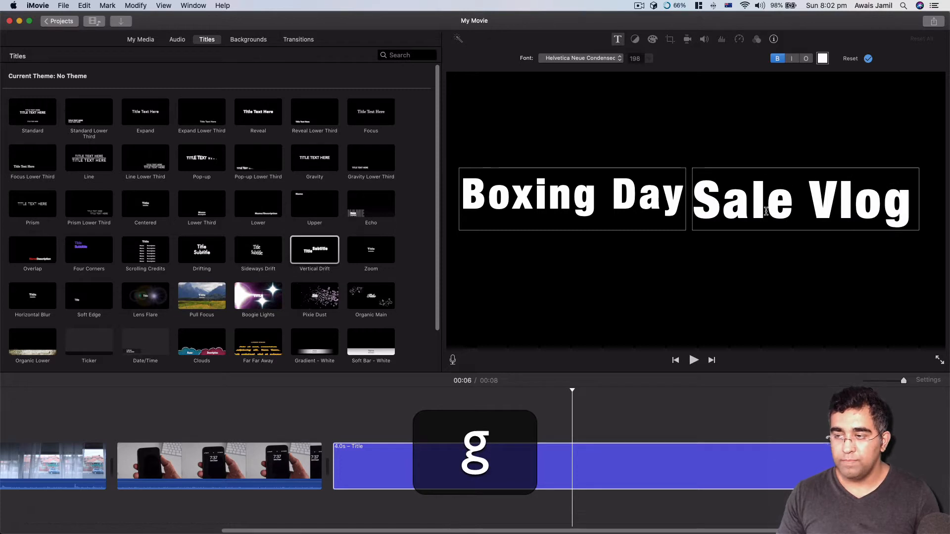
click(750, 264)
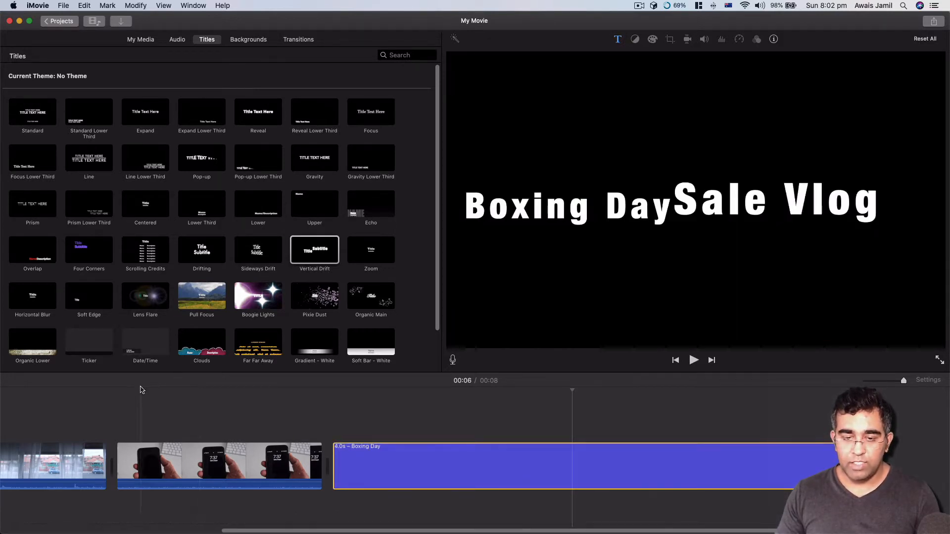
Step: Play back part of the Boxing Day title in the timeline to preview its animation
click(132, 391)
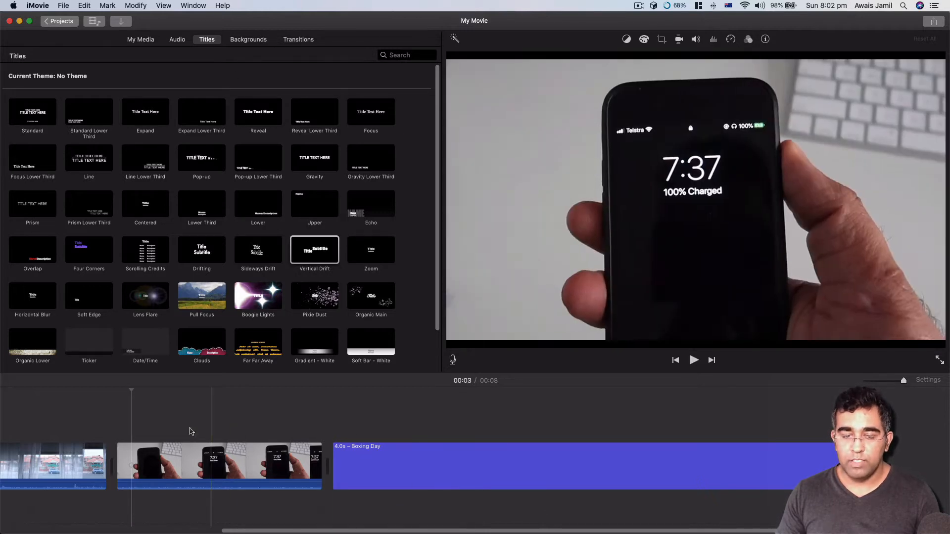
scroll(265, 401, left, 5)
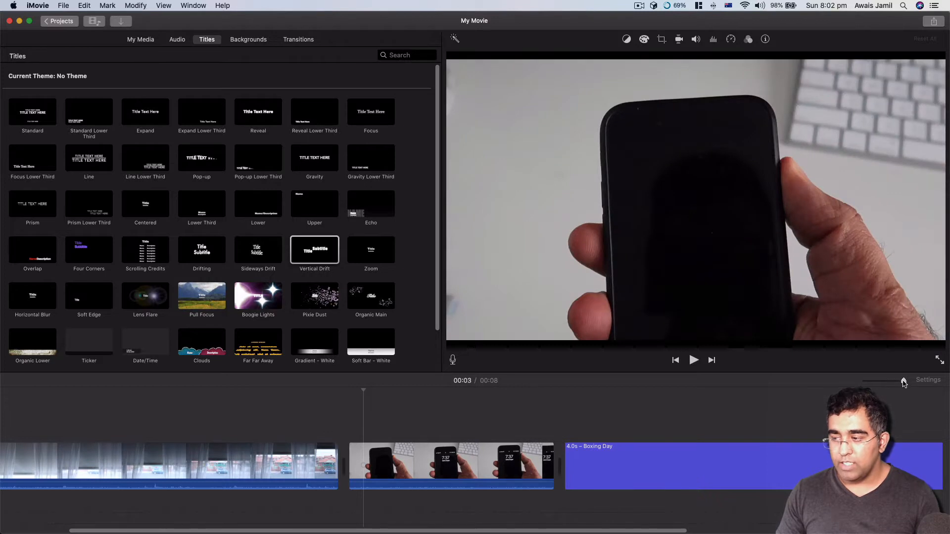
mouse_move(901, 384)
mouse_down()
mouse_move(876, 384)
mouse_move(898, 386)
mouse_up()
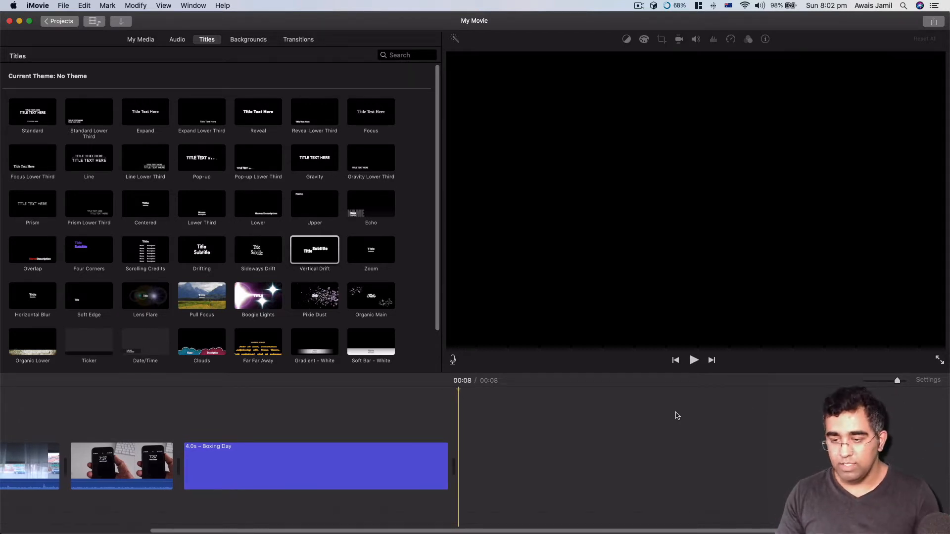
scroll(401, 485, left, 10)
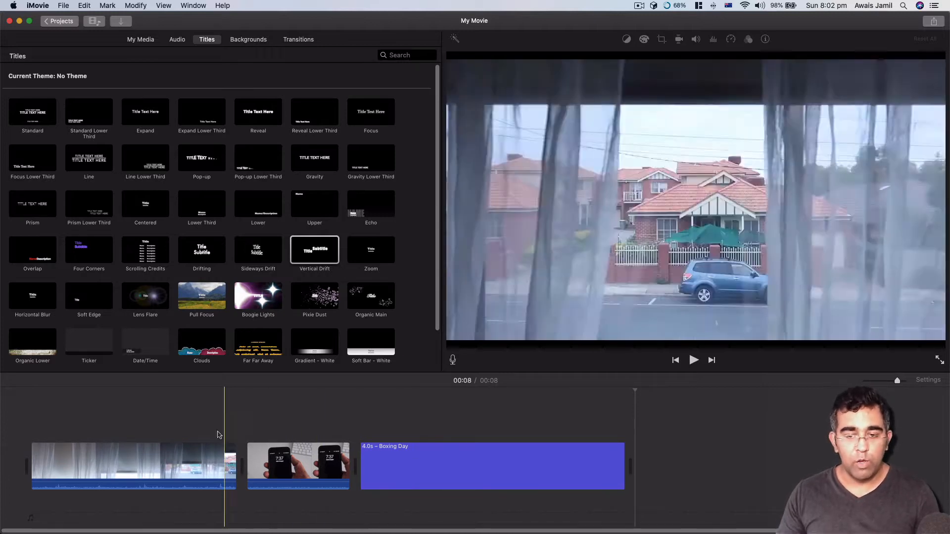
click(415, 399)
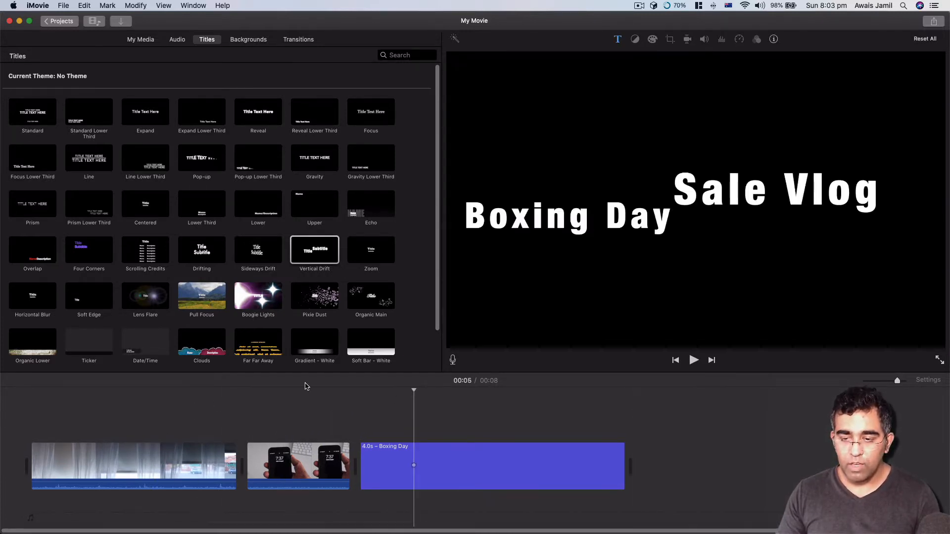
key(space)
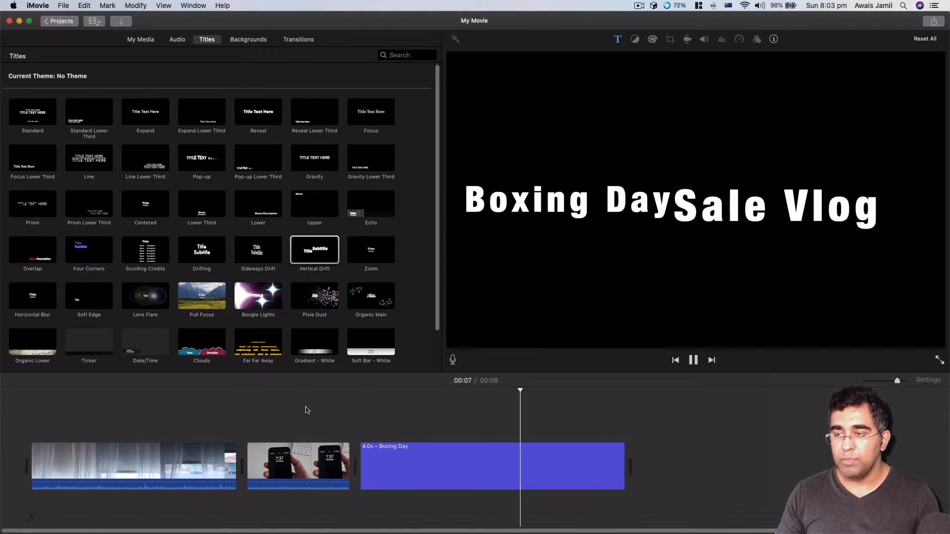
key(space)
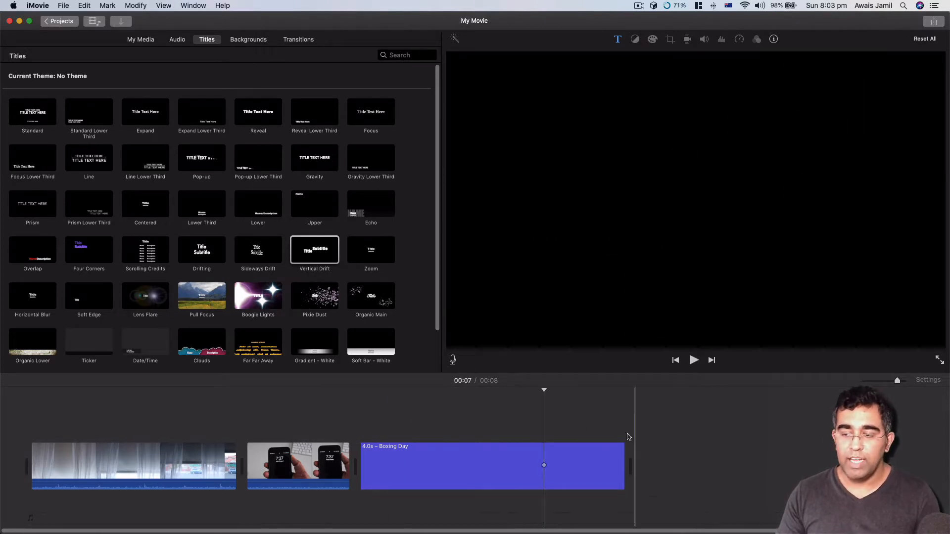
Step: Shorten the Boxing Day title in the timeline to 2.3 s and play it back to check the timing
click(635, 458)
click(609, 457)
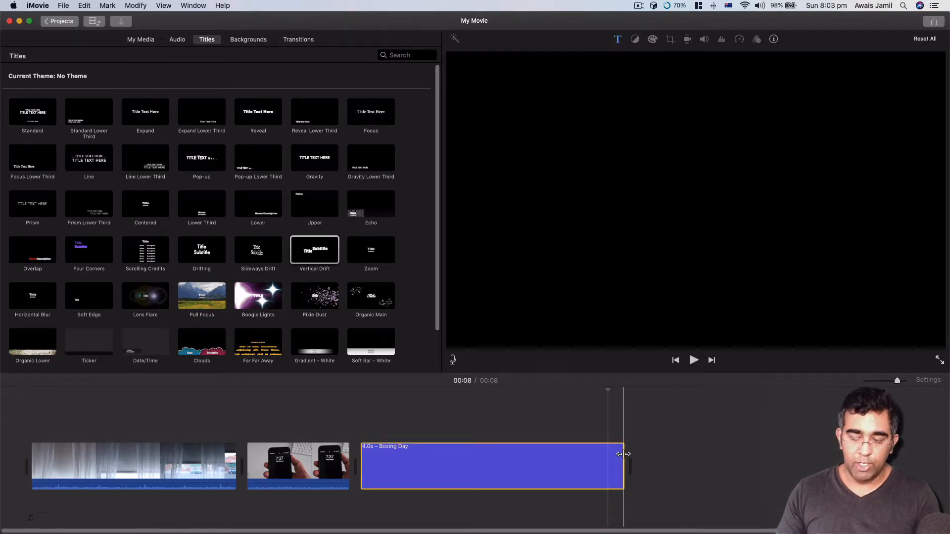
drag(624, 454, 510, 462)
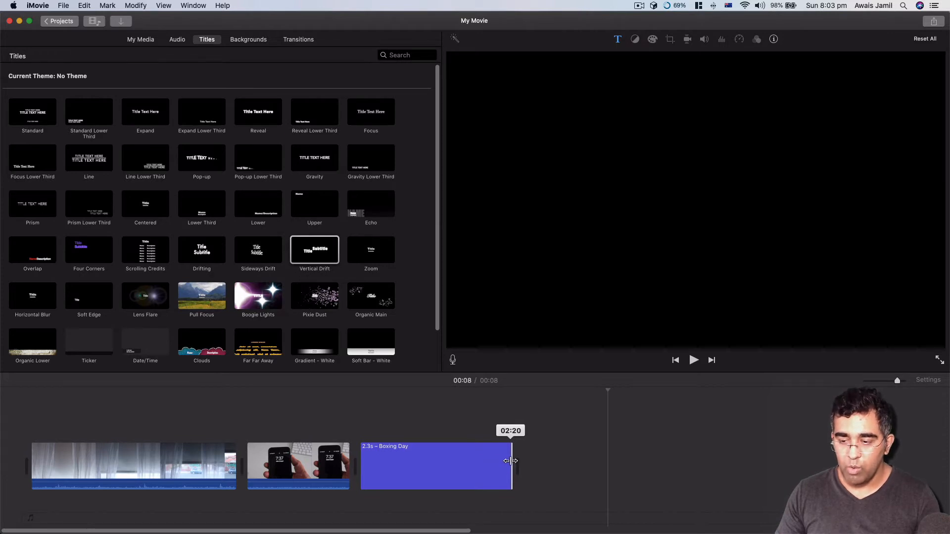
drag(510, 461, 512, 461)
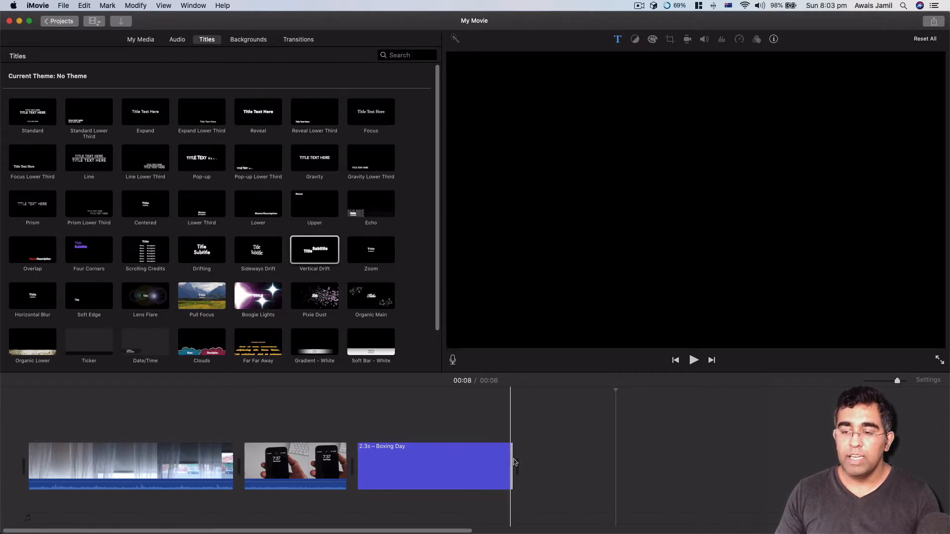
key(space)
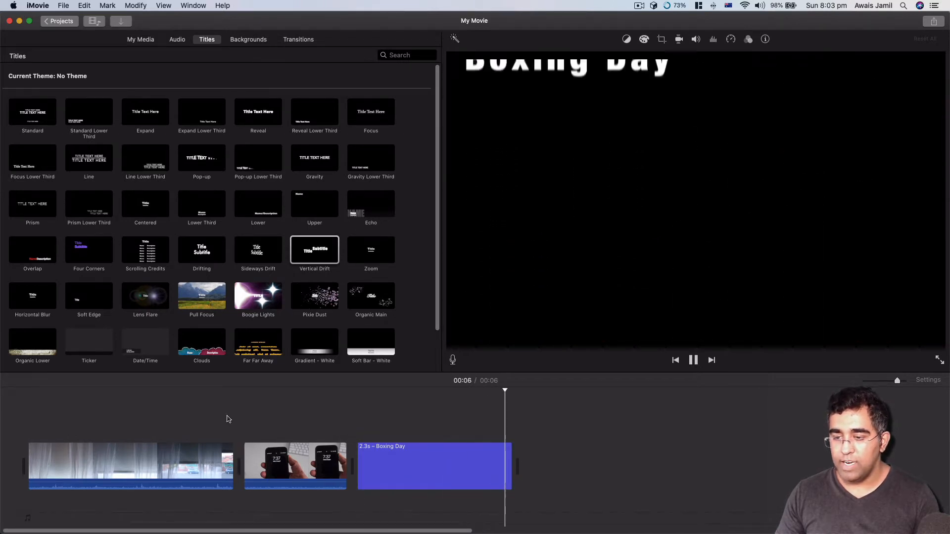
key(space)
click(622, 424)
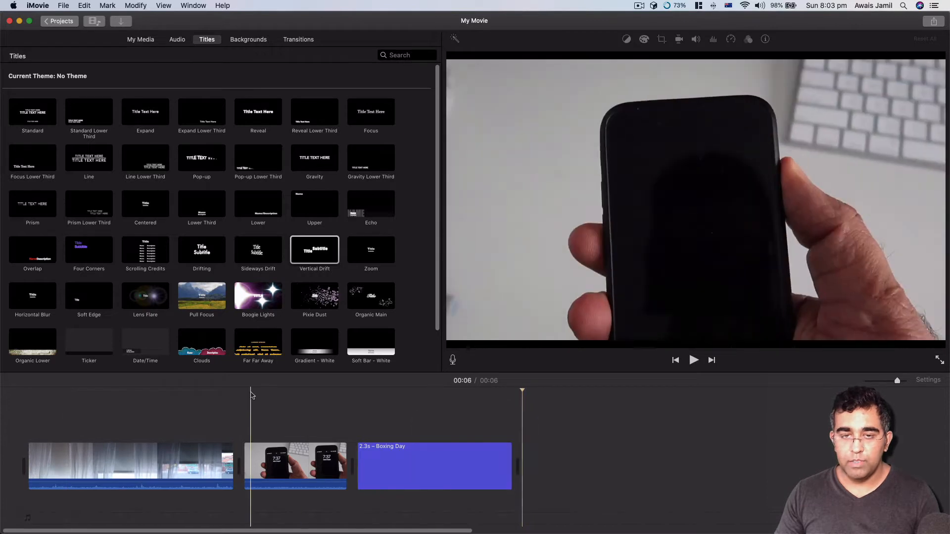
Step: Look through the remaining title styles, previewing examples such as Organic Lower
scroll(239, 206, down, 1)
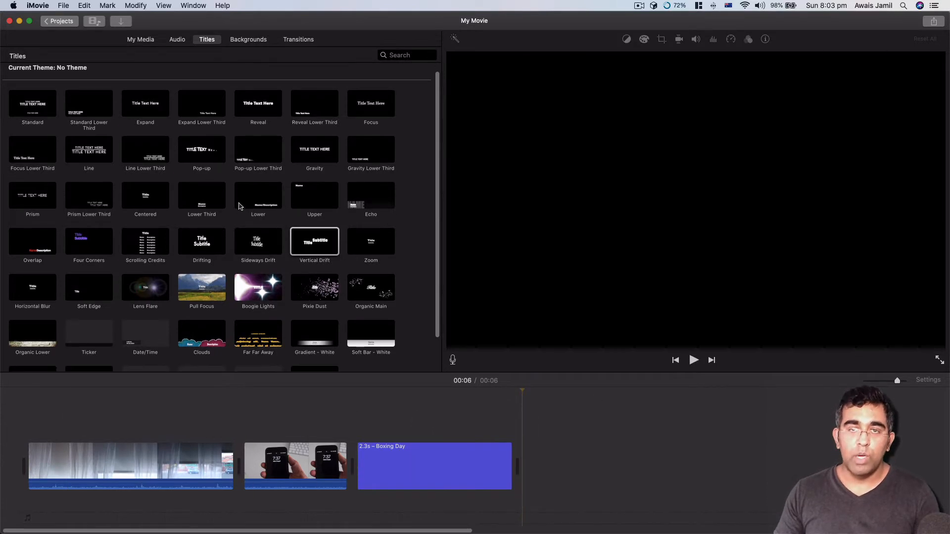
scroll(207, 251, down, 4)
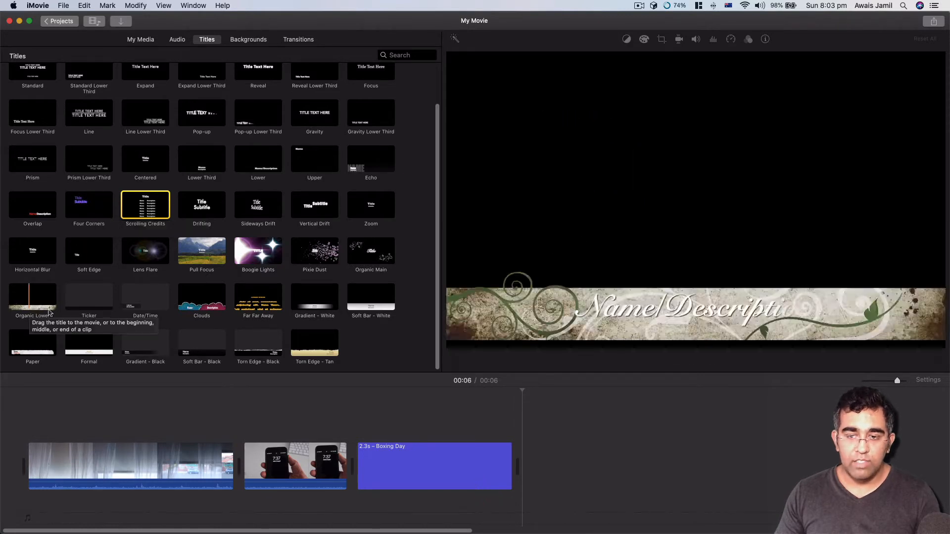
scroll(49, 311, up, 2)
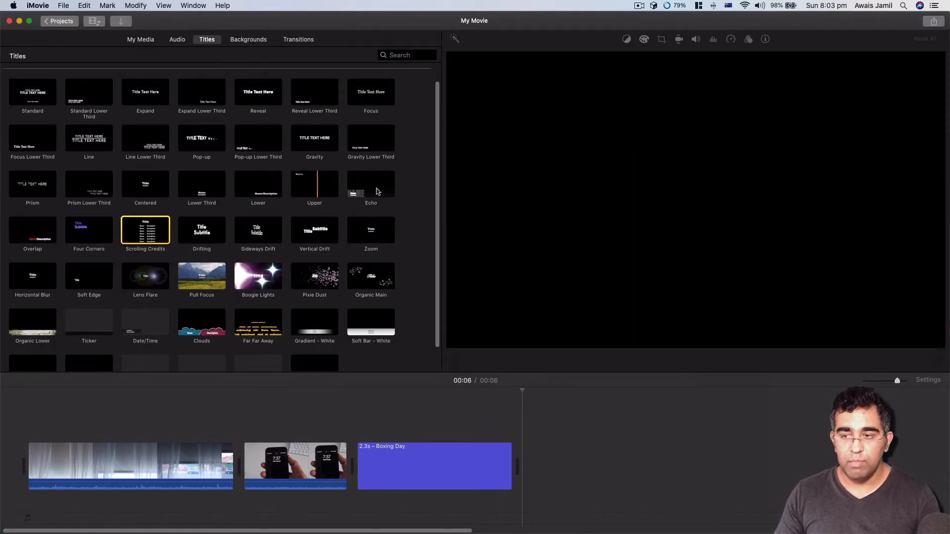
click(585, 426)
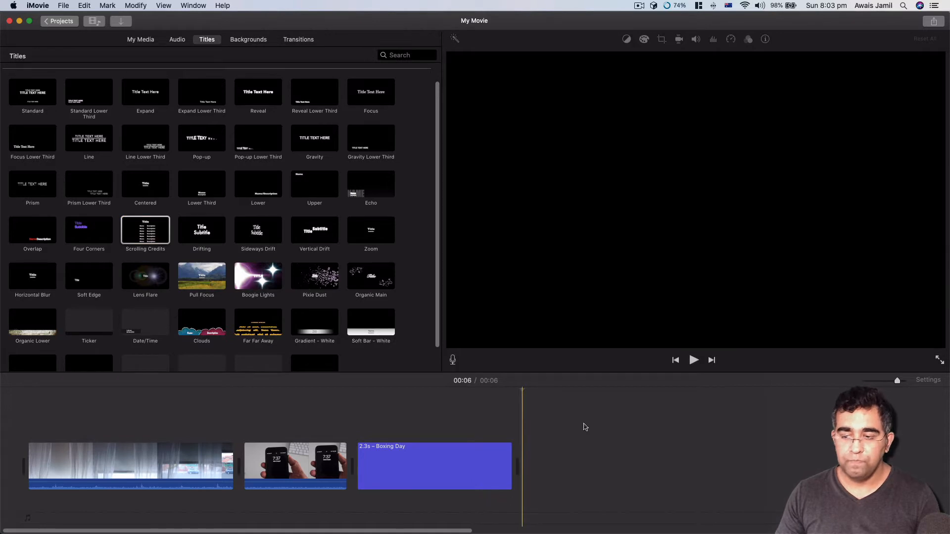
Step: Mark a short range near the start of the third clip, where the egg plate is set down, and append it to the timeline
click(141, 39)
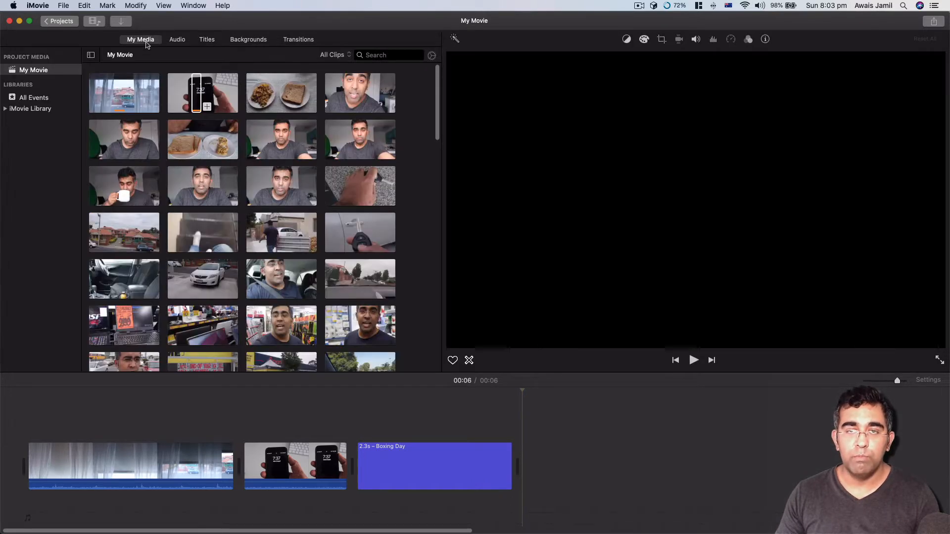
click(272, 97)
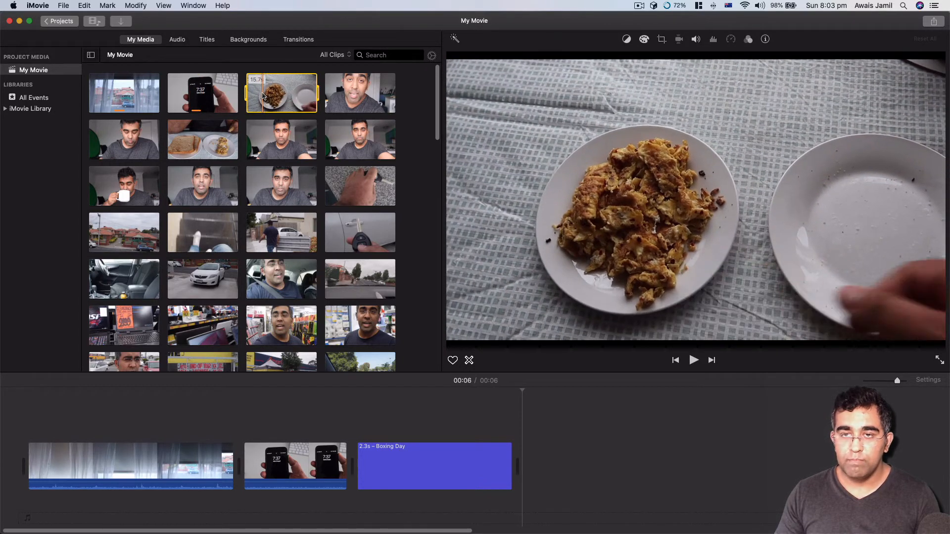
key(i)
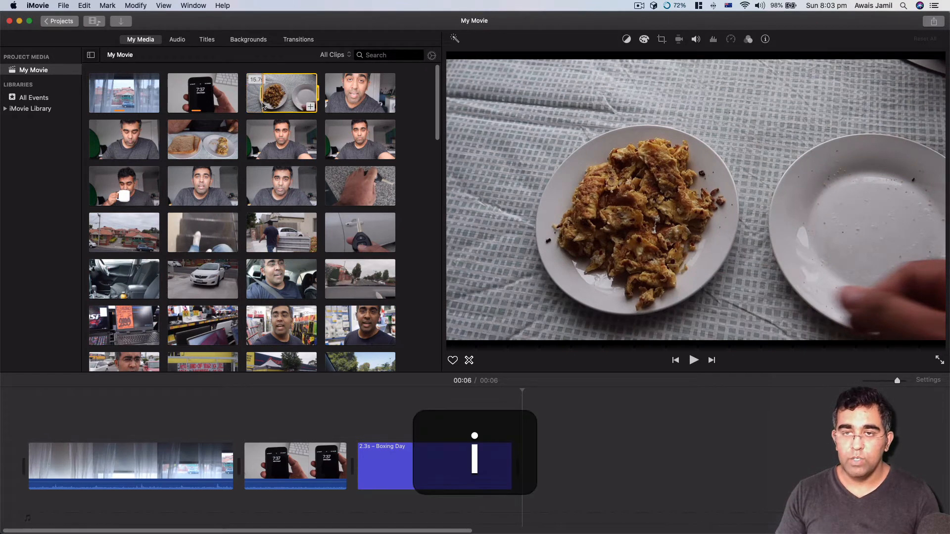
key(j)
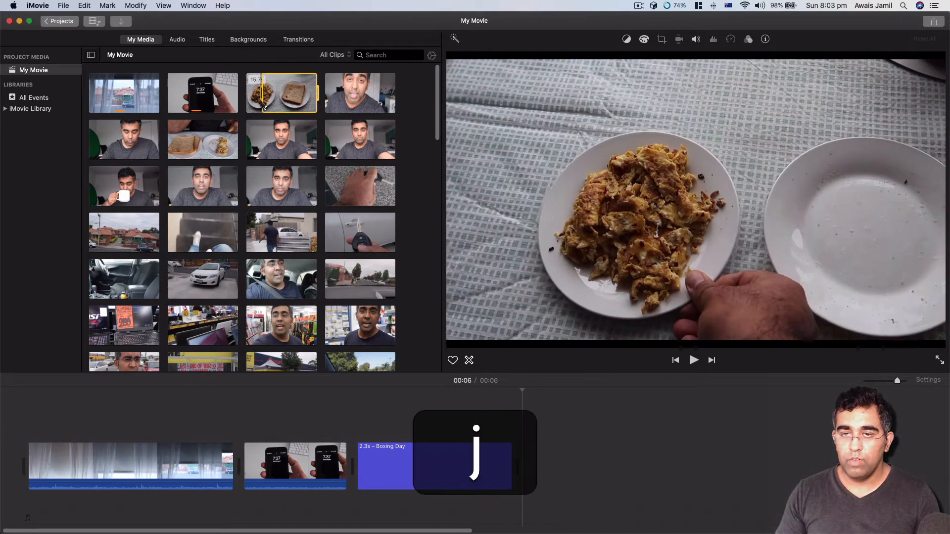
key(k)
key(j)
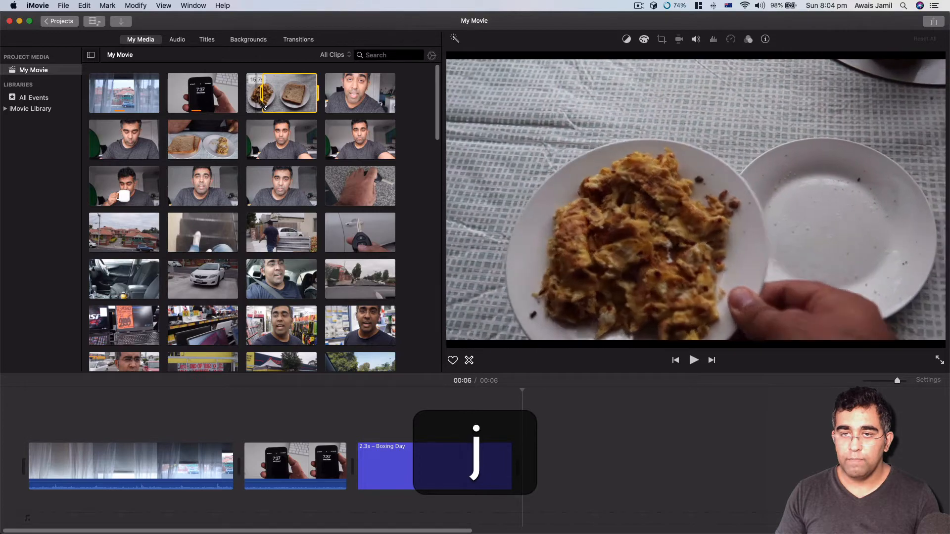
key(k)
key(l)
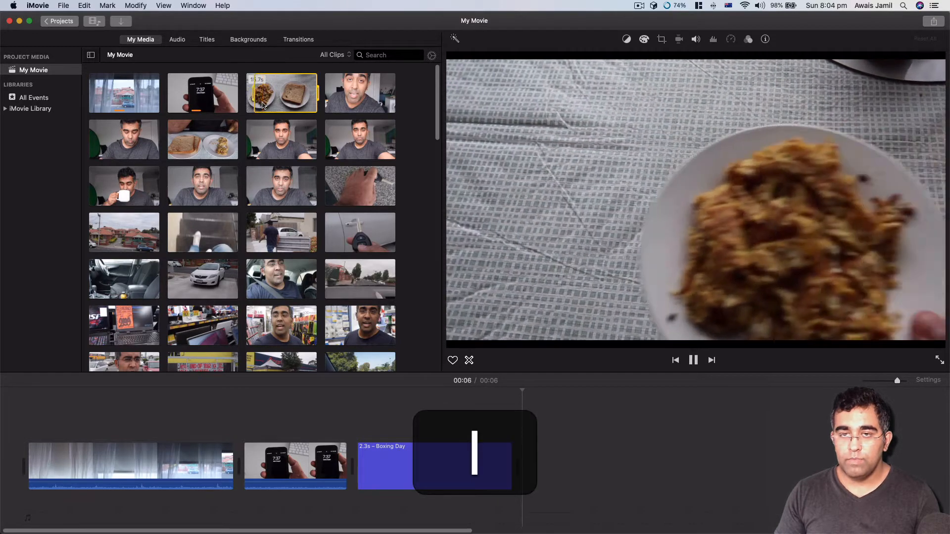
key(k)
key(o)
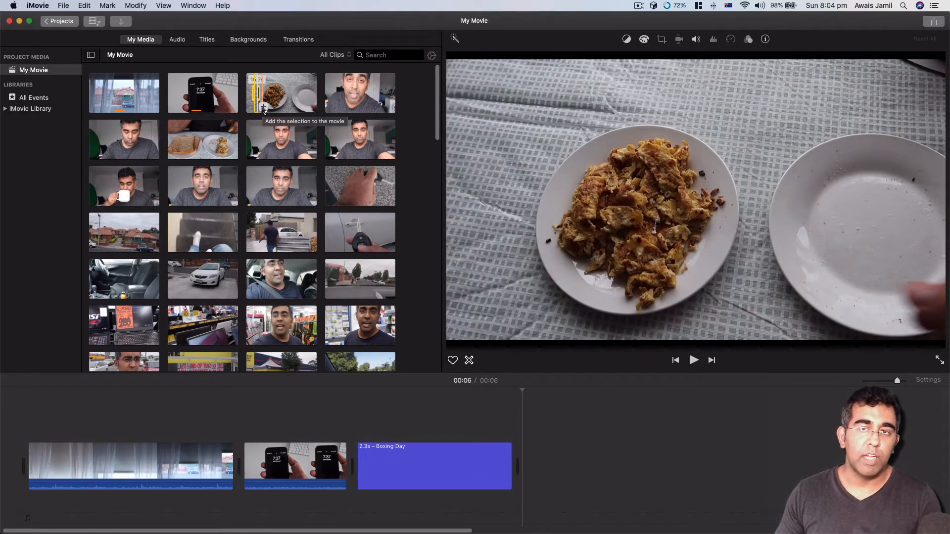
click(263, 108)
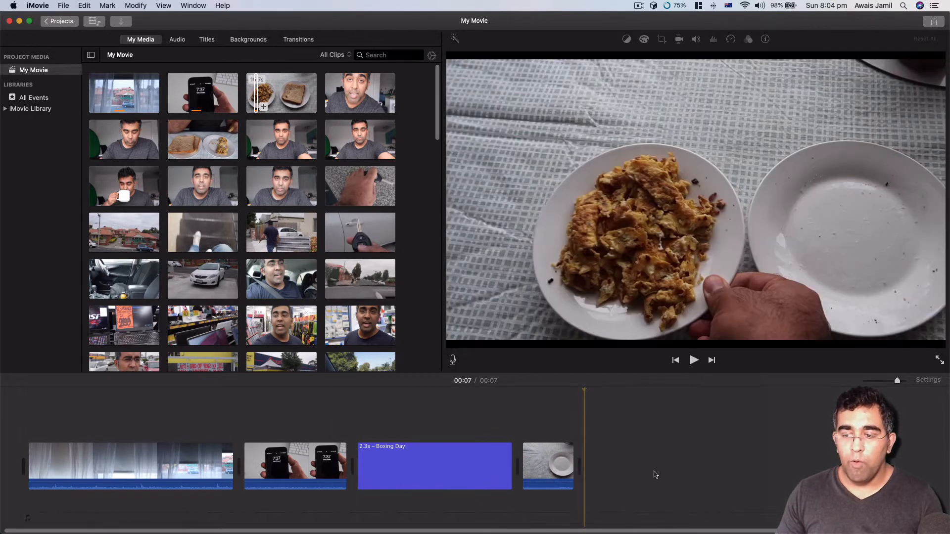
Step: Extend the egg plate clip in the timeline to 2.6 s and add a freeze frame at the shot of the egg and empty plates
click(540, 396)
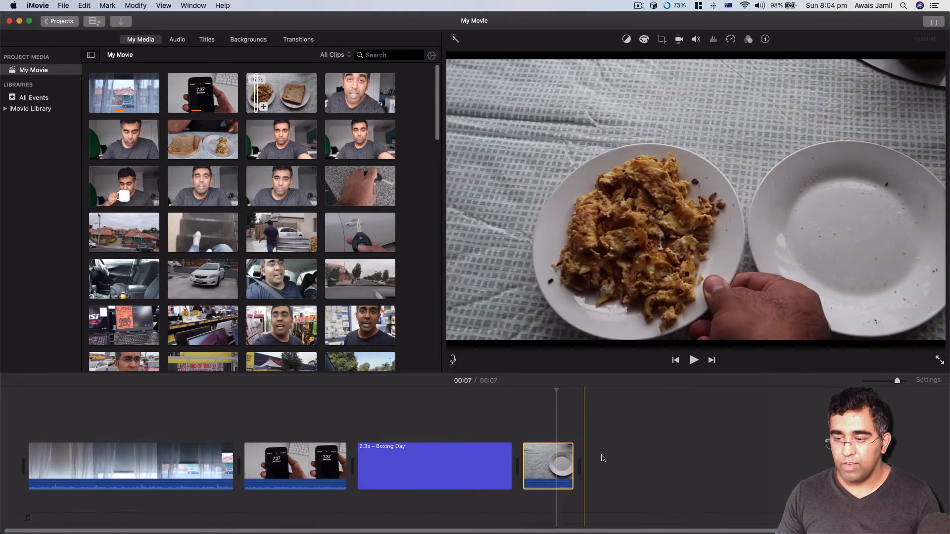
drag(573, 458, 693, 458)
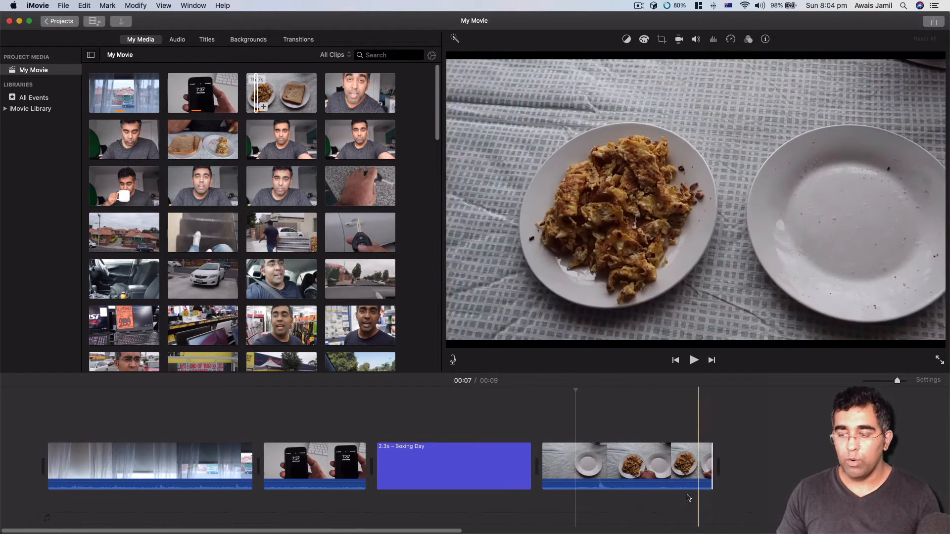
click(637, 421)
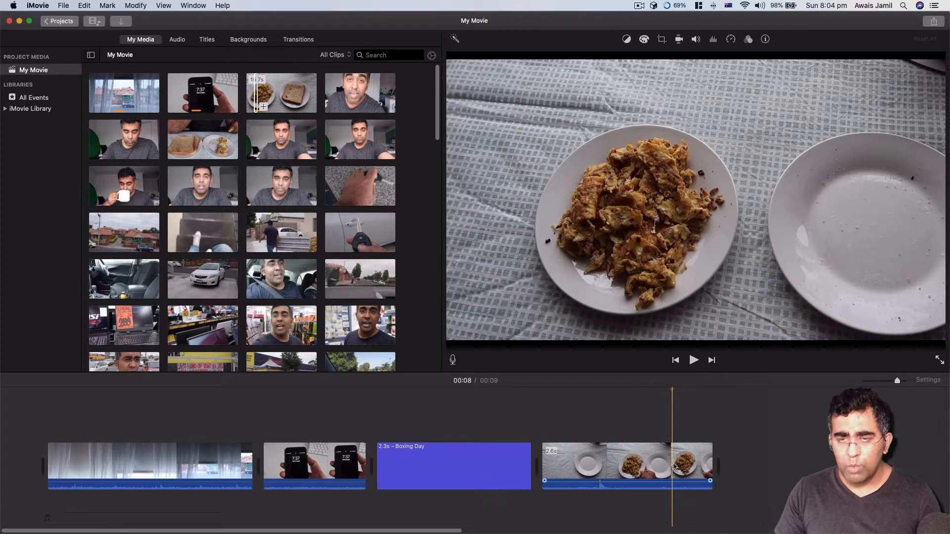
click(113, 6)
mouse_move(129, 7)
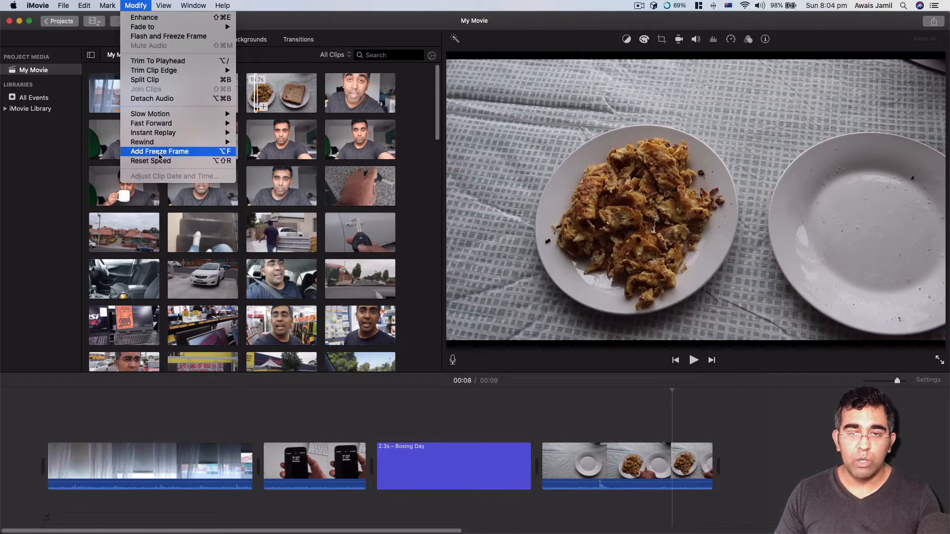
click(159, 152)
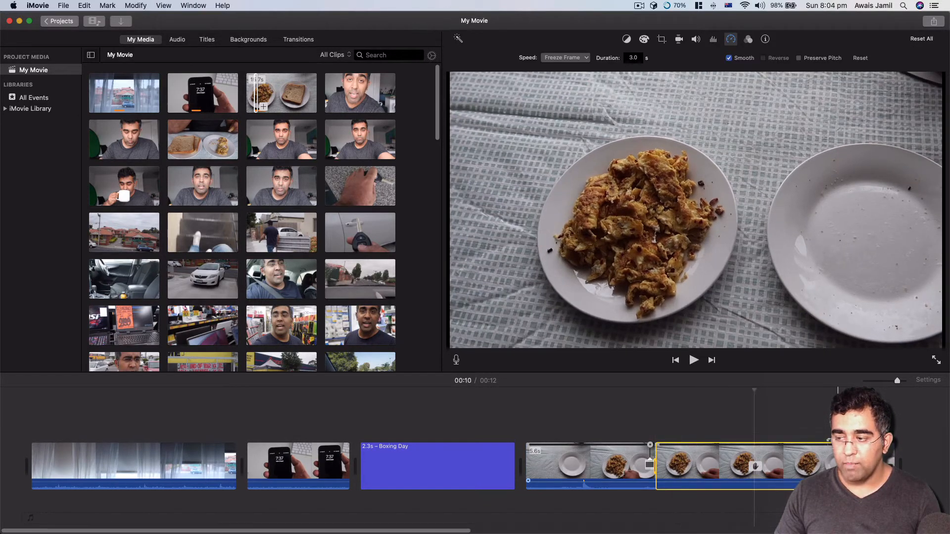
Step: Delete the moving footage before and after the egg plate freeze frame, and trim the freeze frame's end to a brief still
click(873, 416)
key(BackSpace)
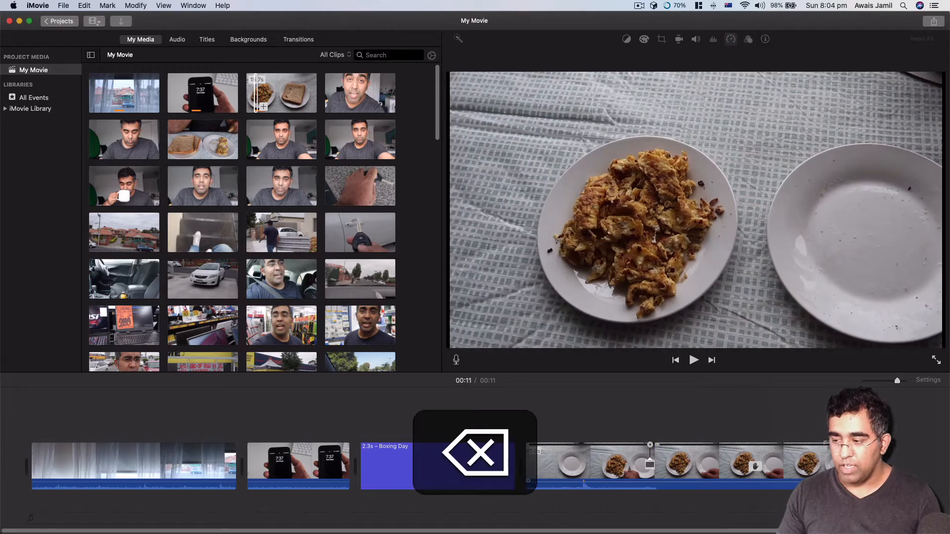
click(590, 466)
key(BackSpace)
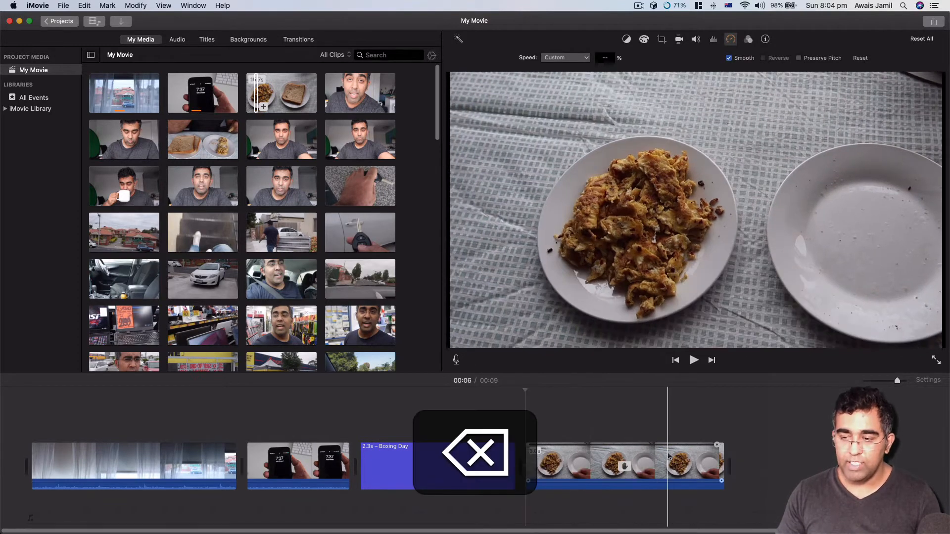
click(666, 466)
drag(724, 469, 545, 484)
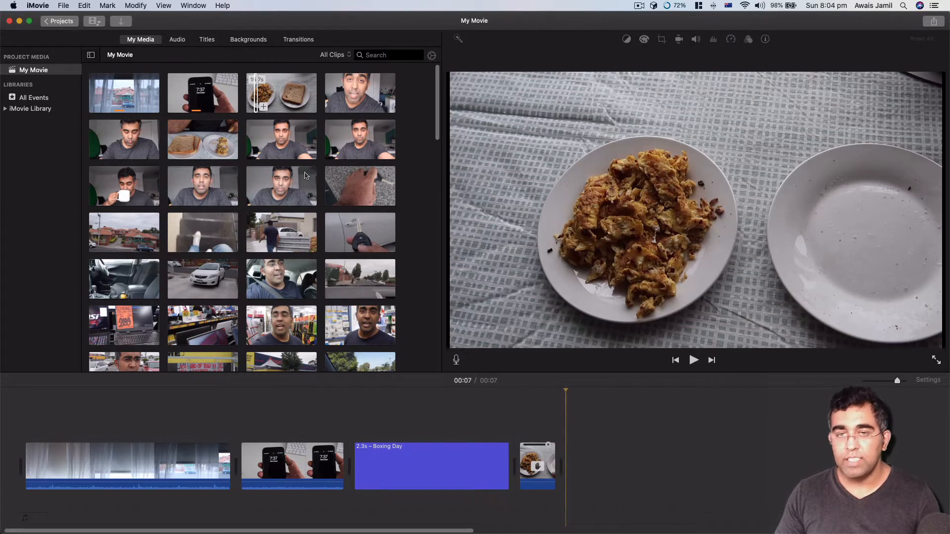
click(281, 95)
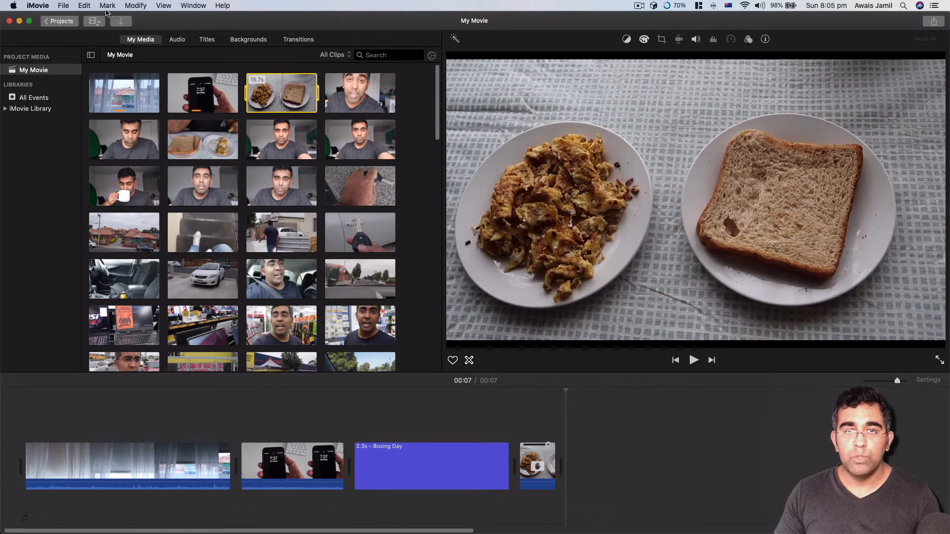
click(135, 6)
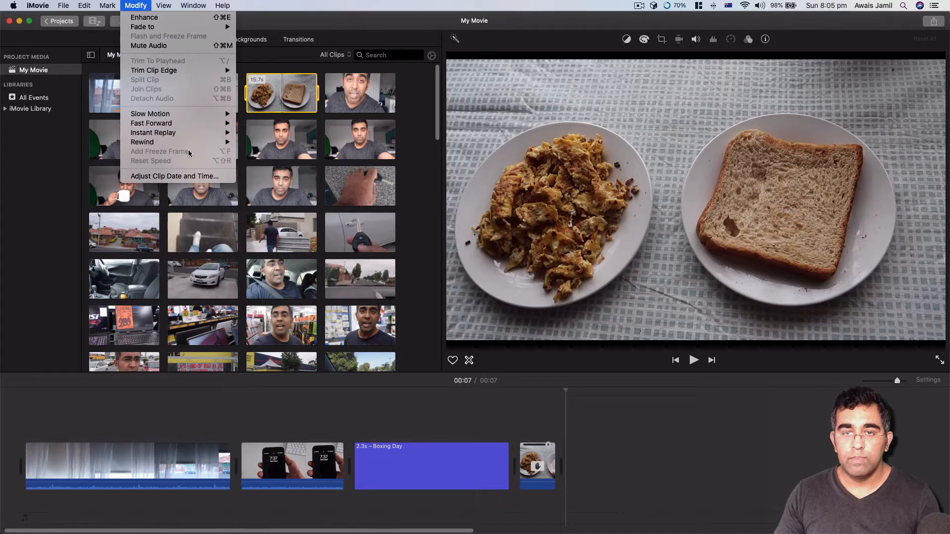
click(285, 98)
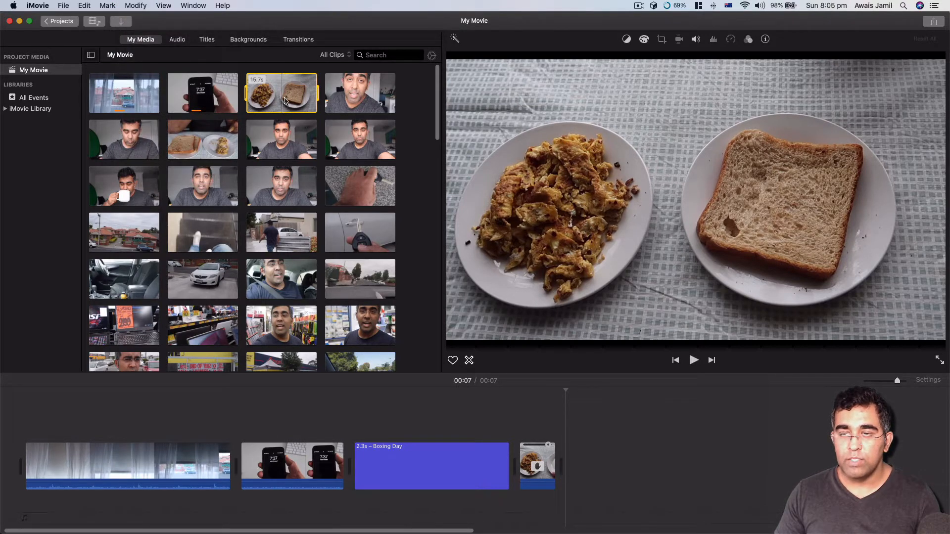
Step: Mark the range of the third clip where bread slices are stacked on the second plate, and append it to the timeline
mouse_move(284, 102)
key(i)
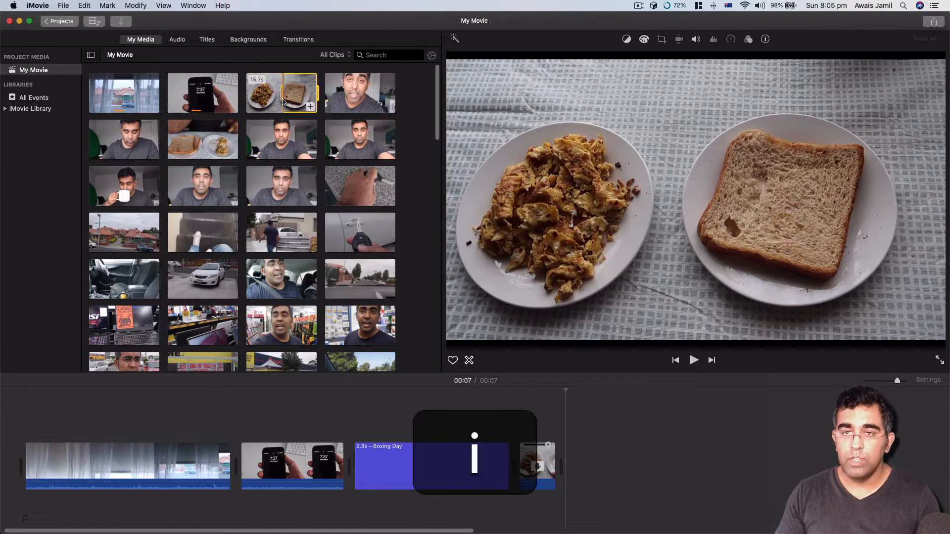
key(space)
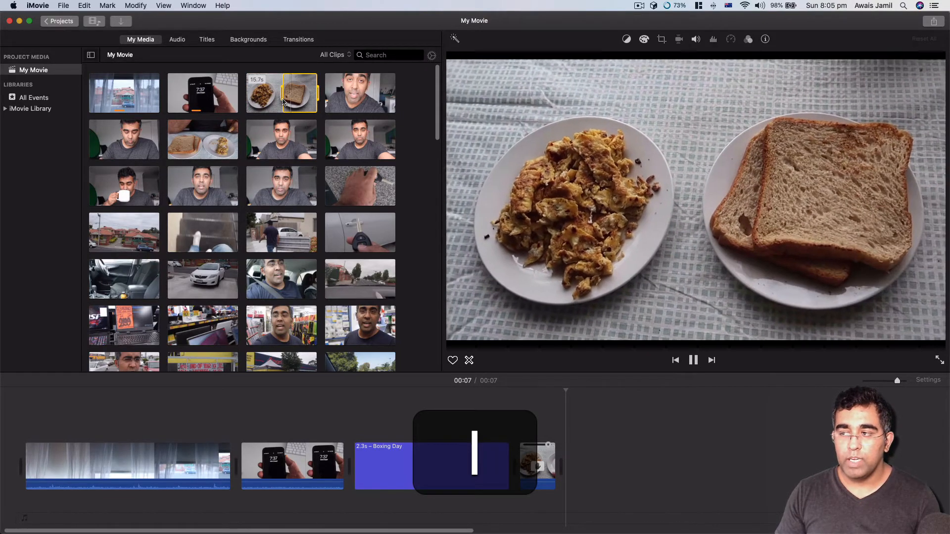
key(k)
key(o)
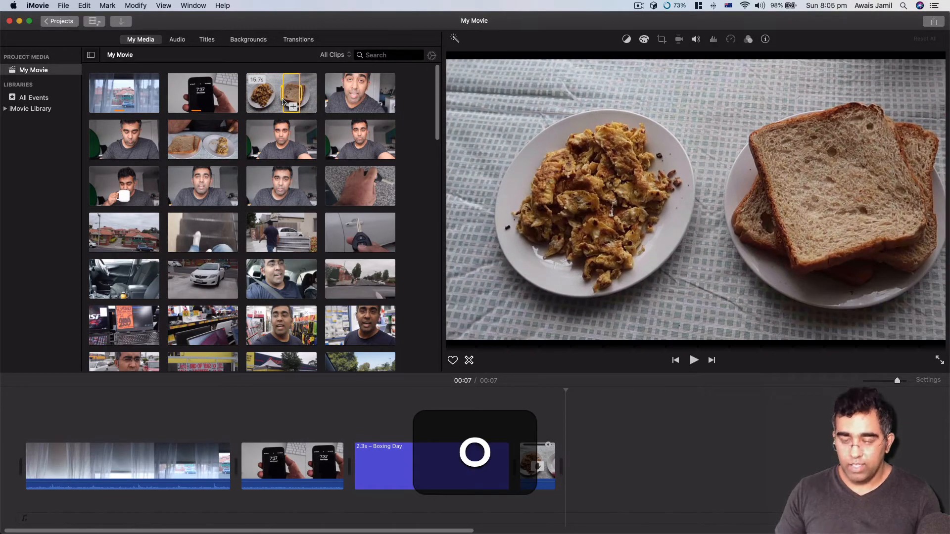
click(293, 106)
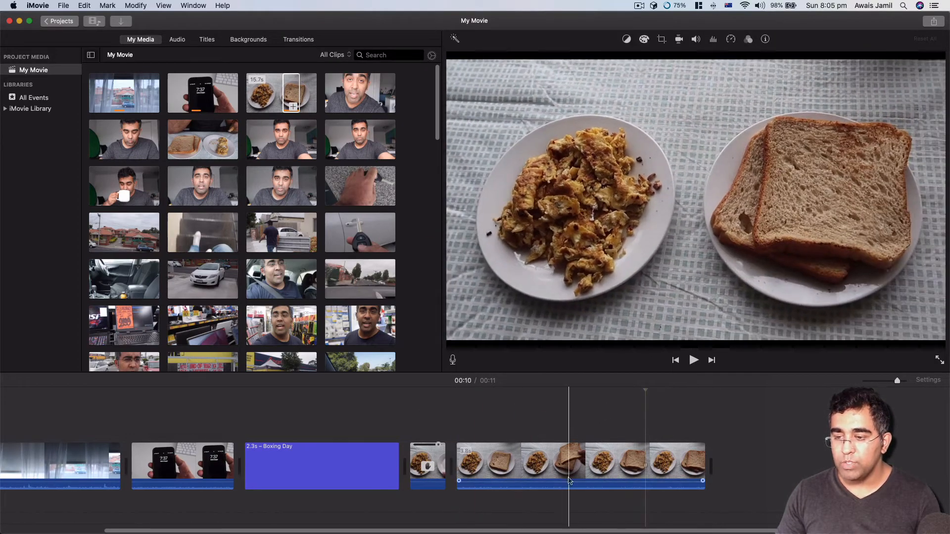
Step: Add a freeze frame near the start of the bread clip in the timeline, where only one slice is on the plate
click(489, 473)
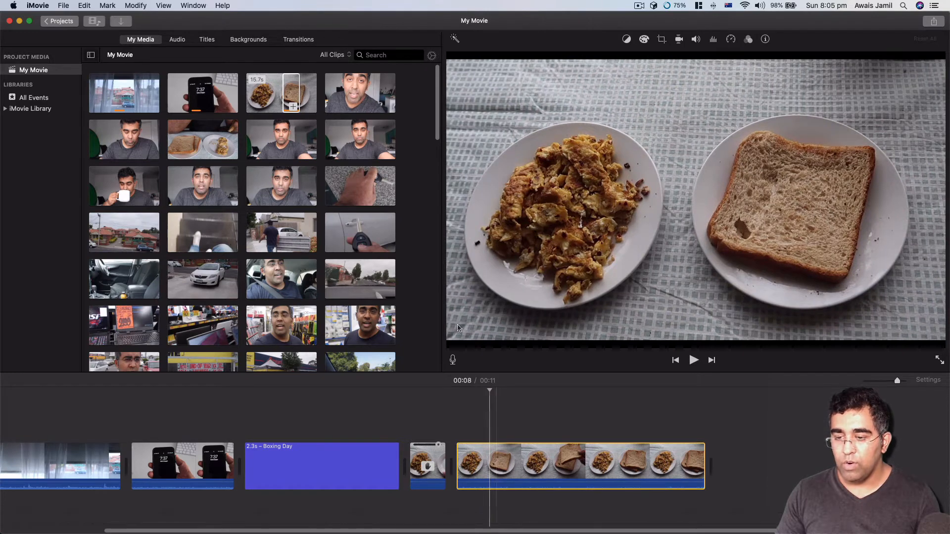
click(134, 6)
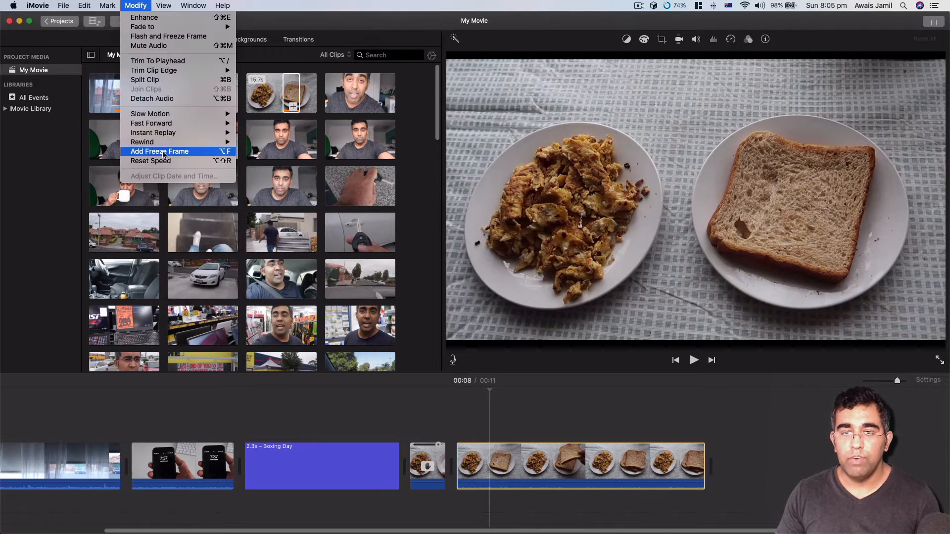
click(153, 153)
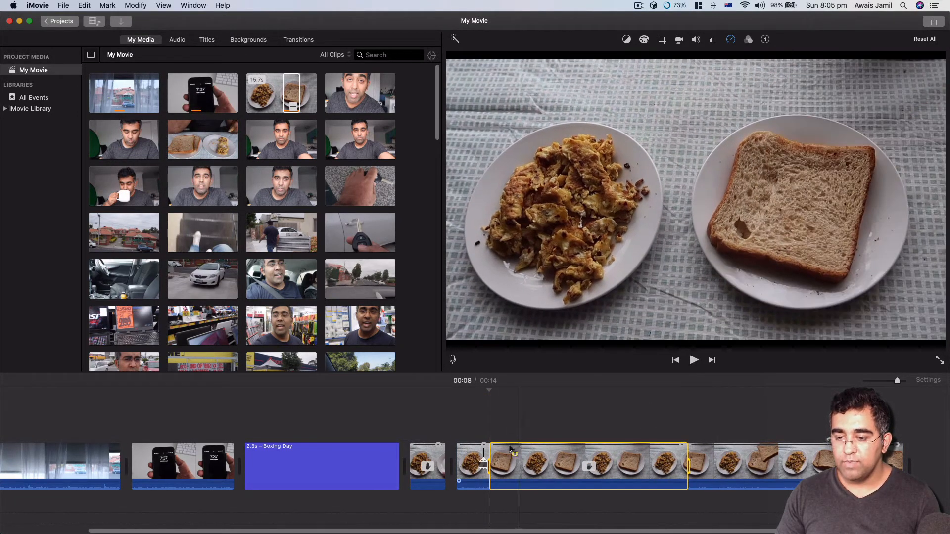
Step: Add freeze frames to the bread clip in the timeline at the two-slice shot and at the three-slice shot near its end
click(754, 428)
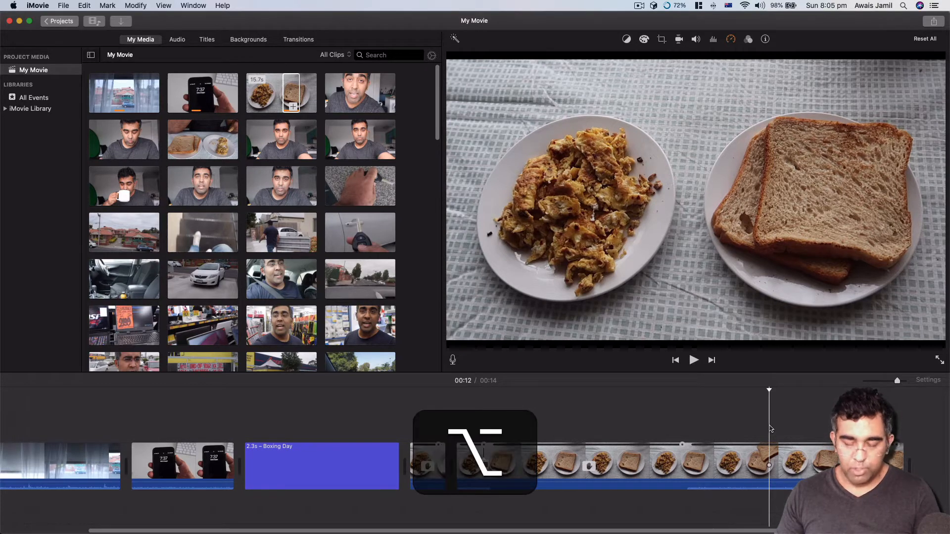
key(alt+f)
scroll(771, 429, right, 3)
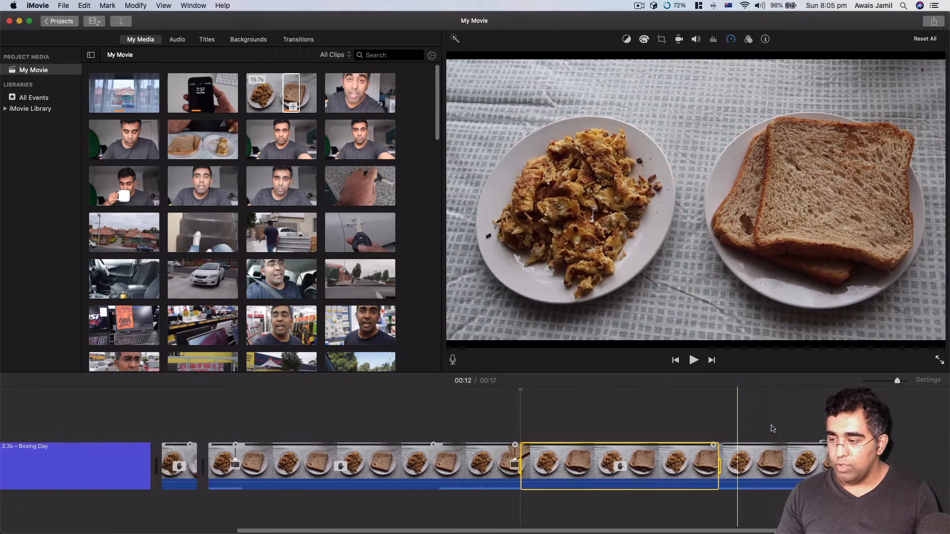
click(791, 391)
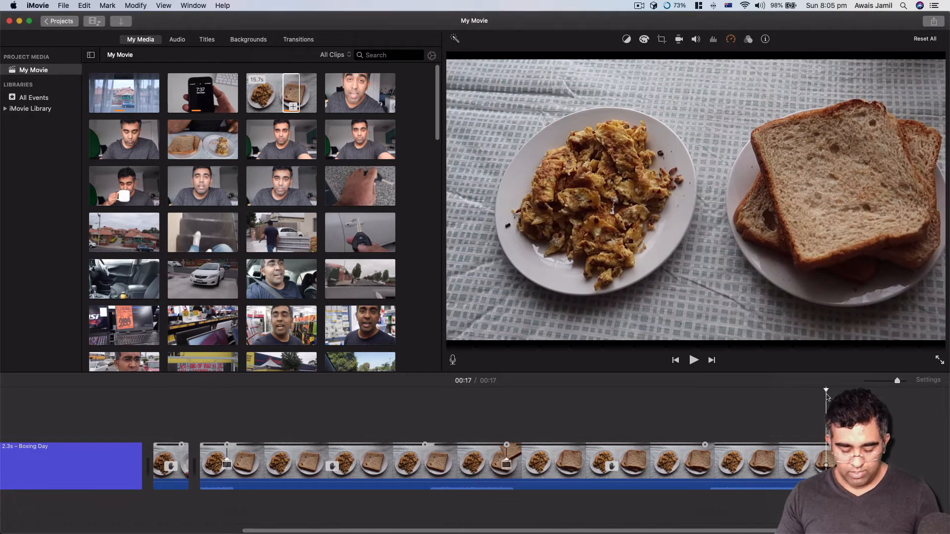
key(alt+f)
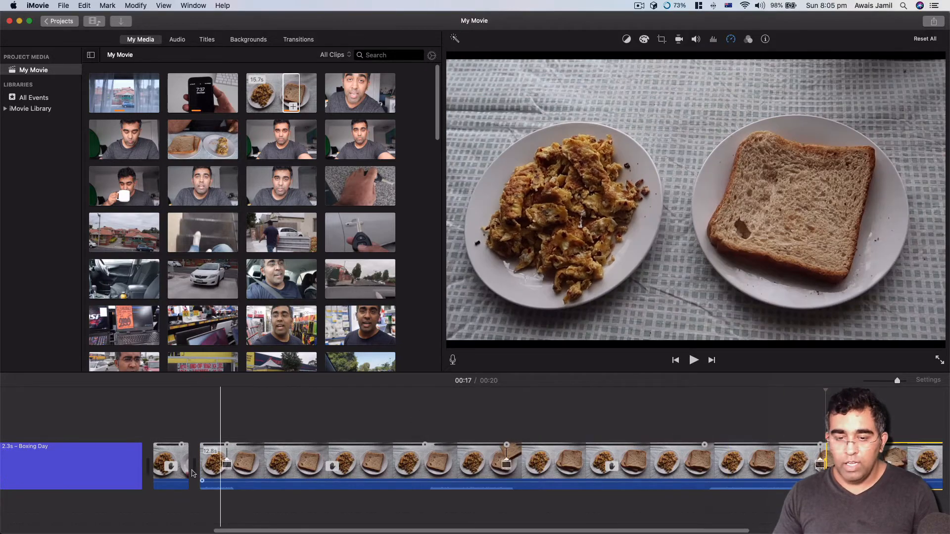
Step: Try to shorten the one-slice freeze frame from its end in the timeline
click(221, 476)
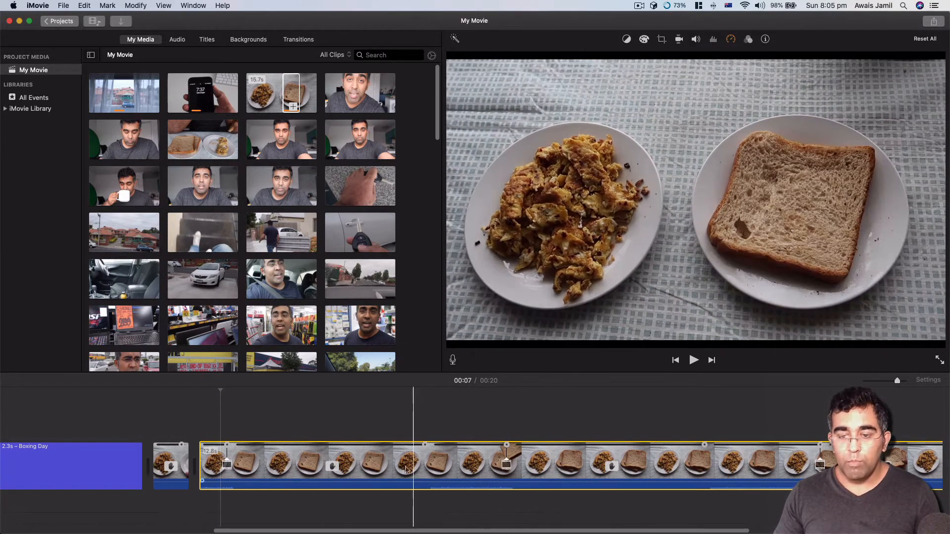
key(alt+f)
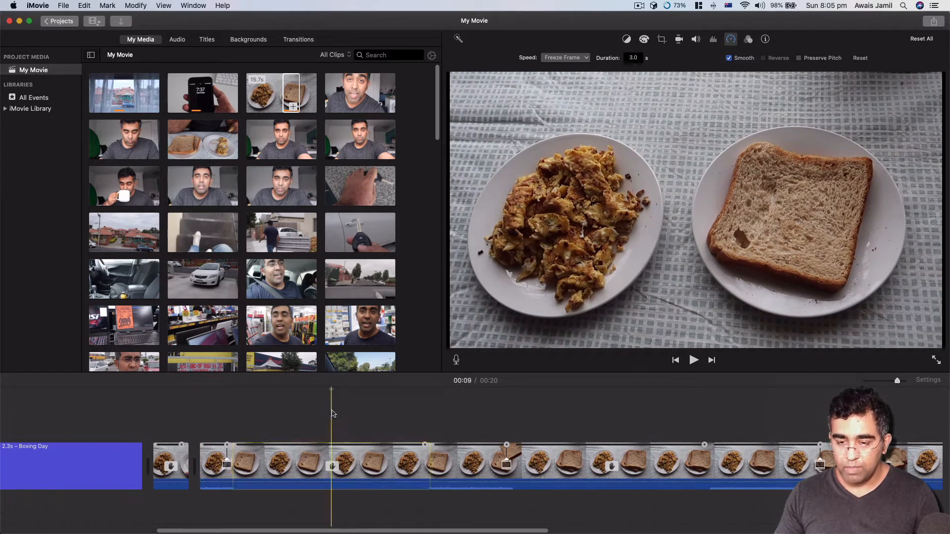
click(348, 472)
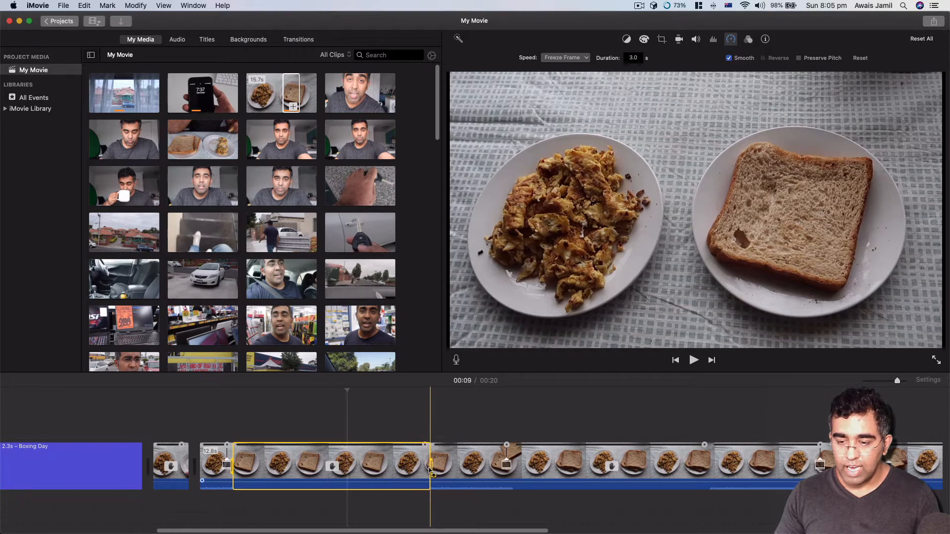
drag(430, 467, 371, 467)
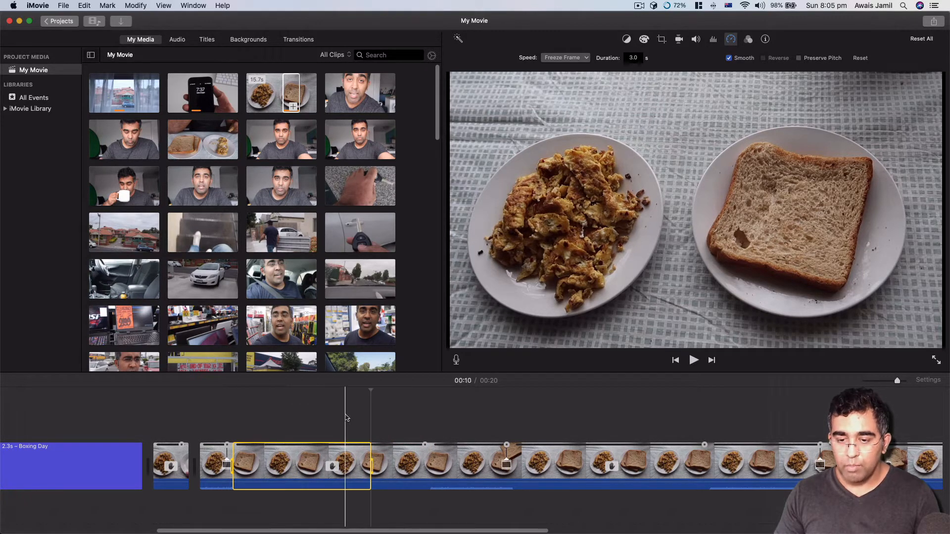
click(346, 418)
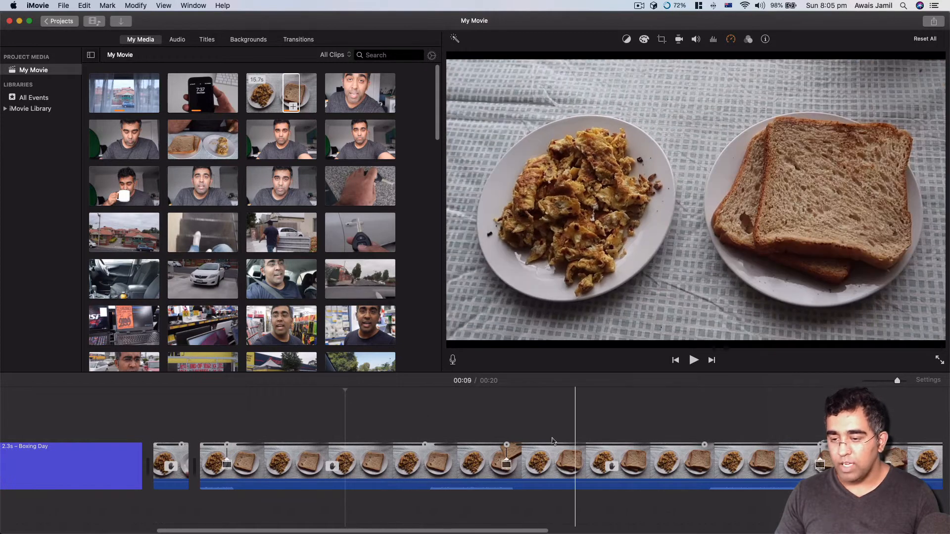
Step: Split the bread clip inside the one-slice freeze frame and again inside the two-slice freeze frame
click(508, 465)
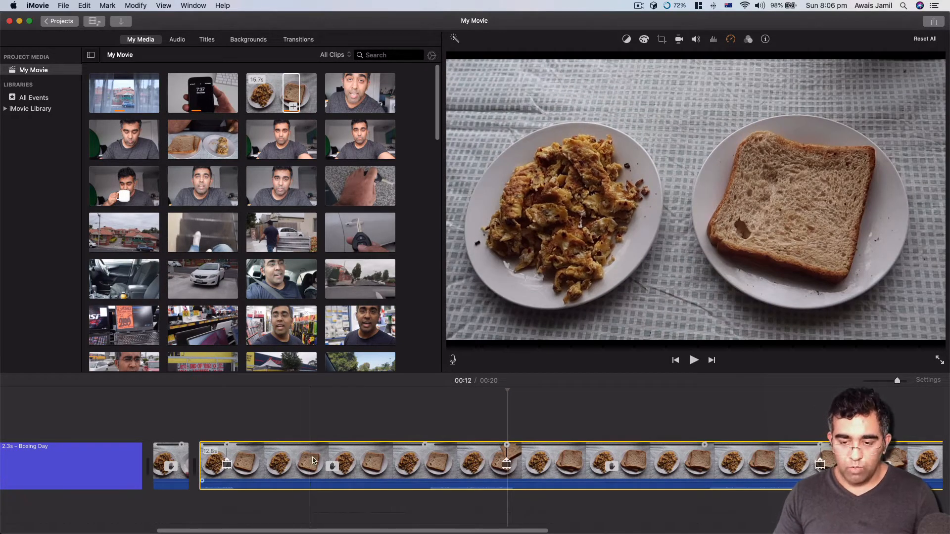
key(t)
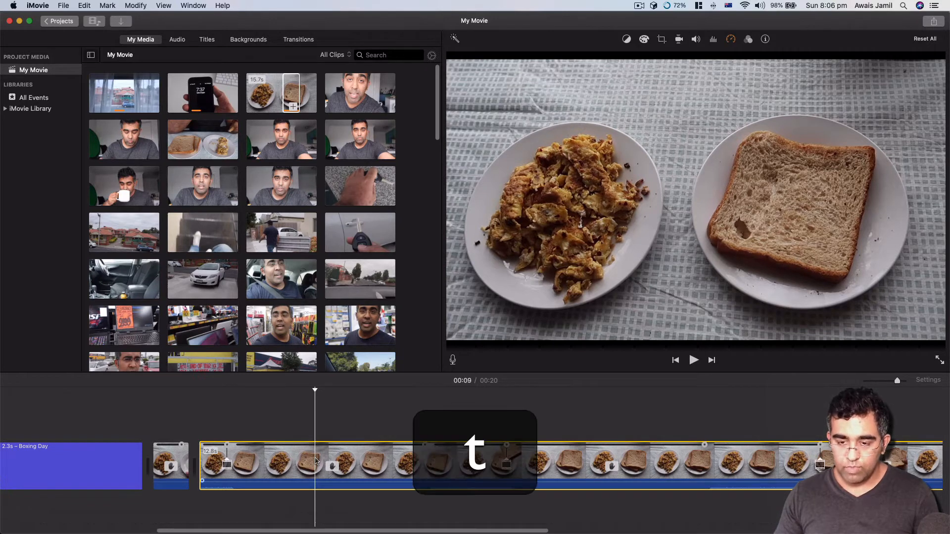
key(super+b)
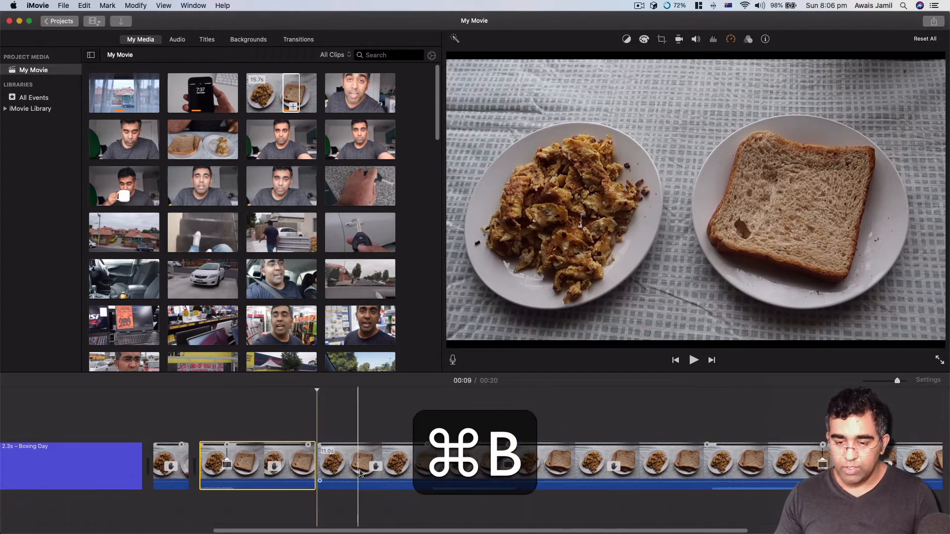
click(614, 469)
key(super+b)
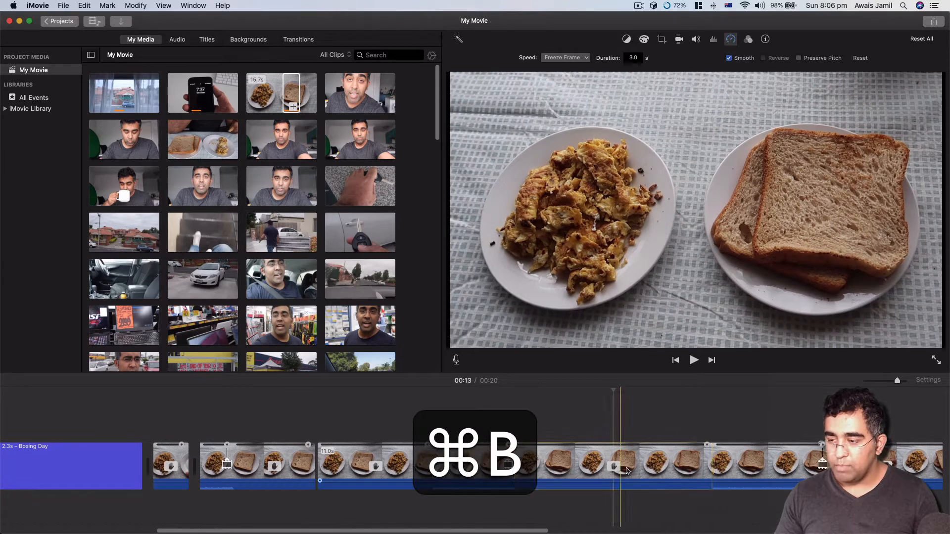
key(super+b)
Step: Split the last bread segment inside the three-slice freeze frame and delete the part after the cut
scroll(748, 501, right, 3)
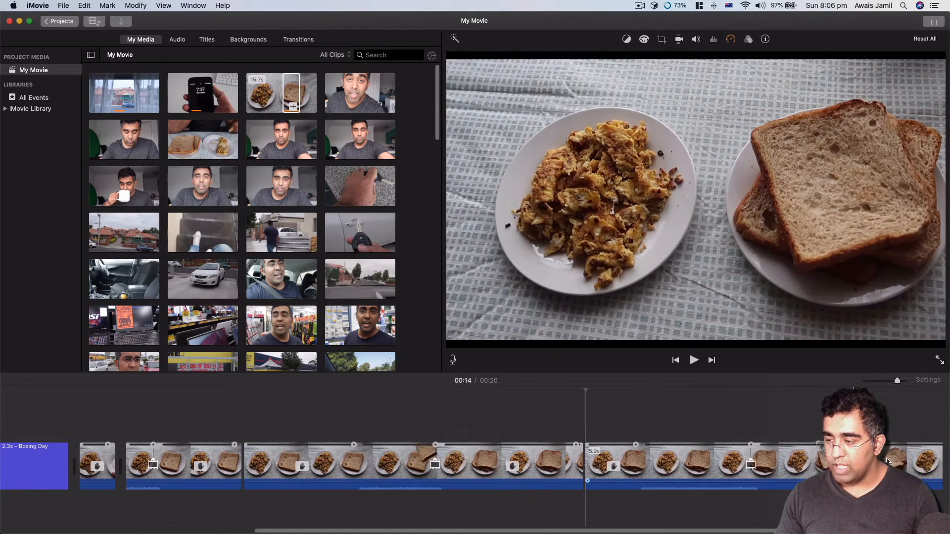
click(817, 471)
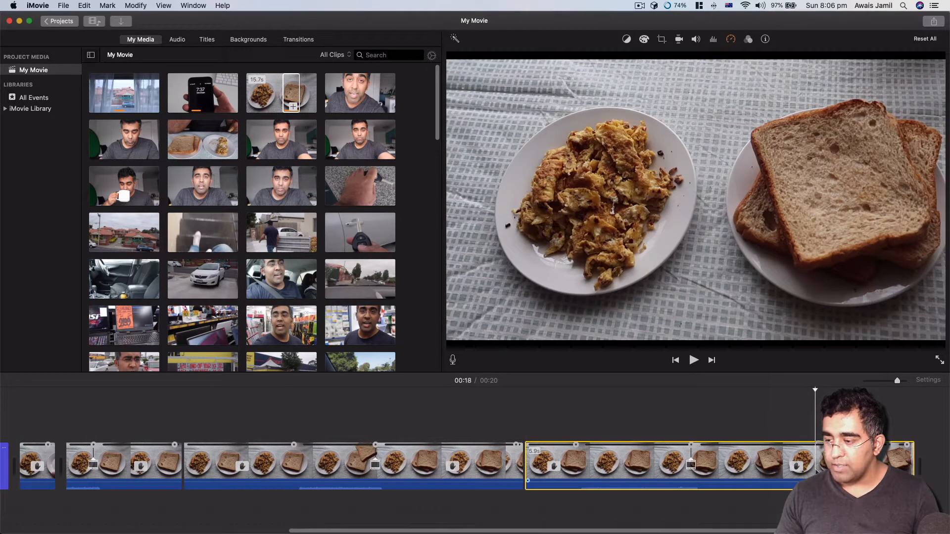
key(super+b)
click(872, 465)
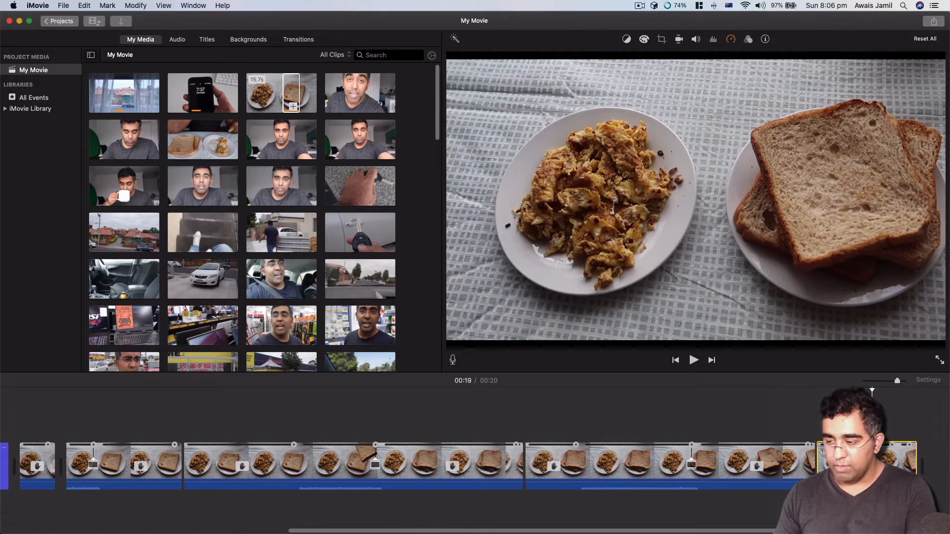
key(BackSpace)
Step: Split the last segment again shortly before its end and delete the footage before the cut, keeping a brief three-slice still of 0.7 s
click(595, 470)
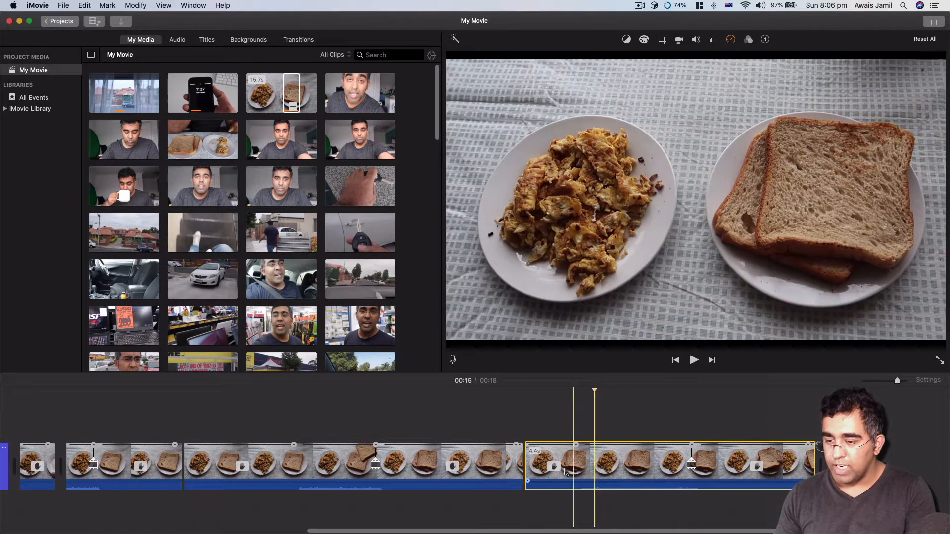
click(488, 470)
click(614, 469)
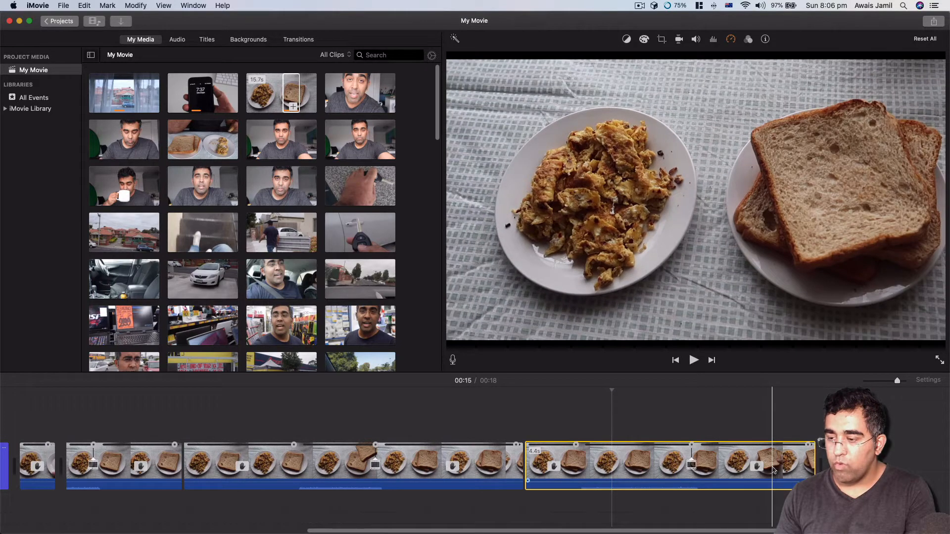
click(774, 470)
key(cmd+b)
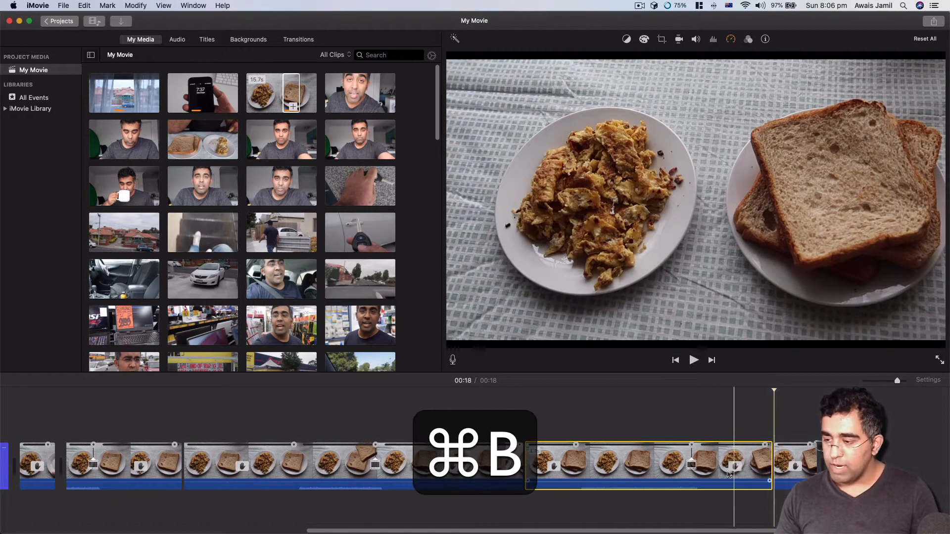
click(709, 470)
key(BackSpace)
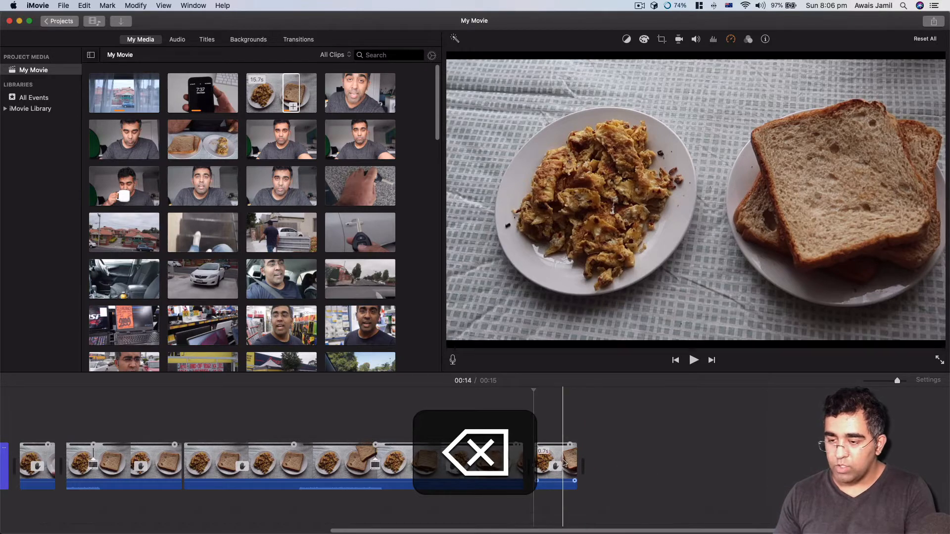
Step: Split the middle bread segment inside the two-slice freeze frame and delete the part before the cut, leaving a brief still
click(512, 460)
click(512, 460)
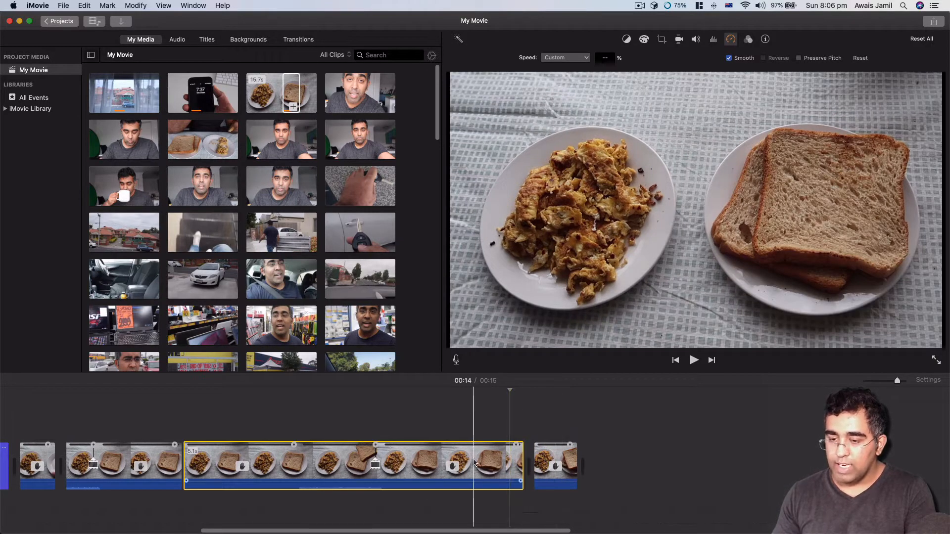
key(alt+b)
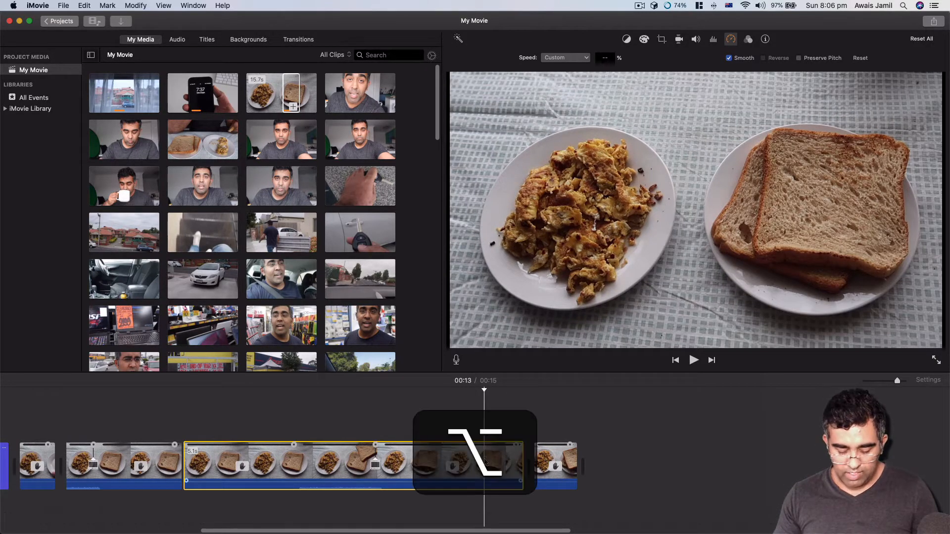
key(super+b)
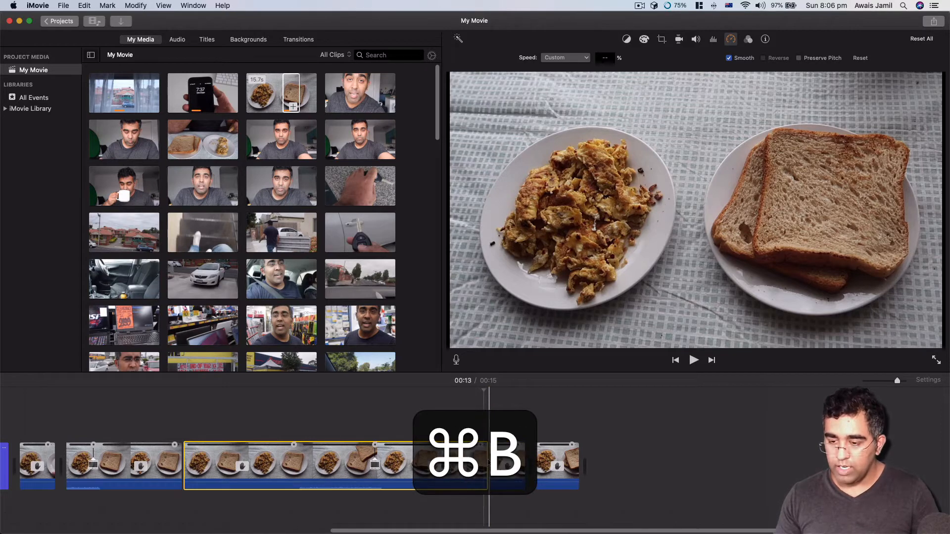
key(BackSpace)
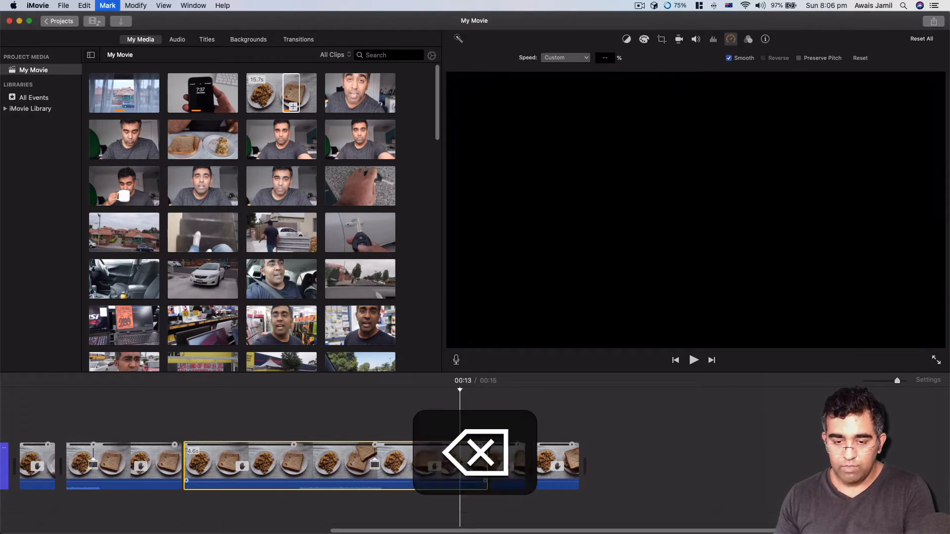
Step: Split the first bread segment inside the one-slice freeze frame and delete the part before the cut, leaving a brief still
click(139, 459)
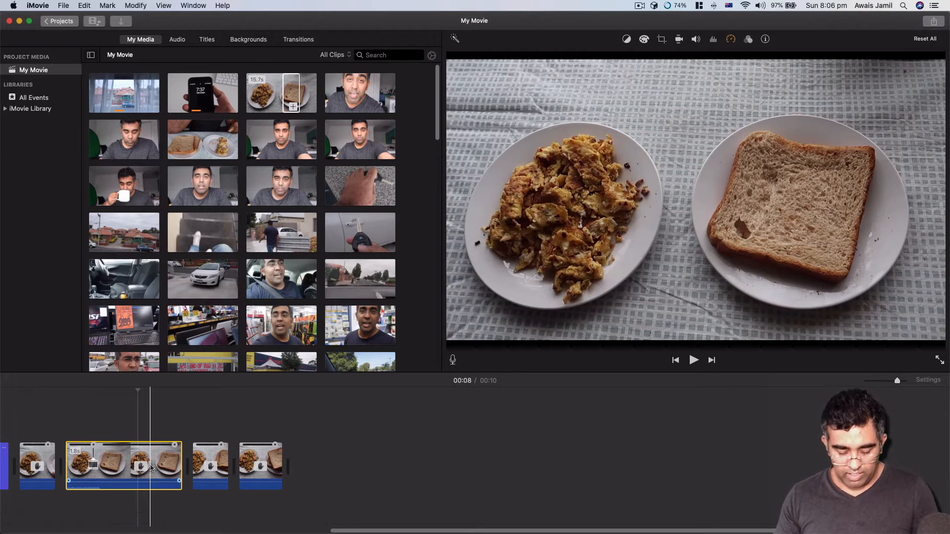
key(super+b)
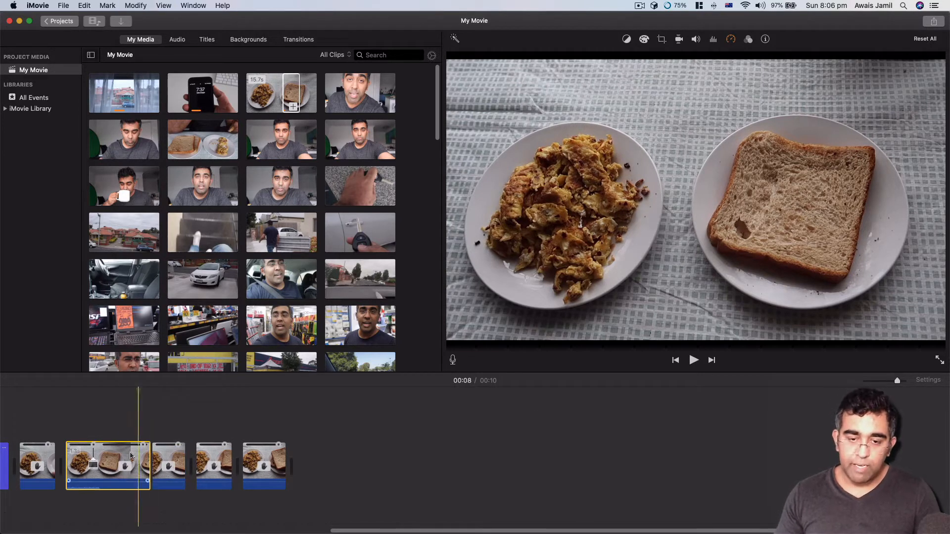
key(BackSpace)
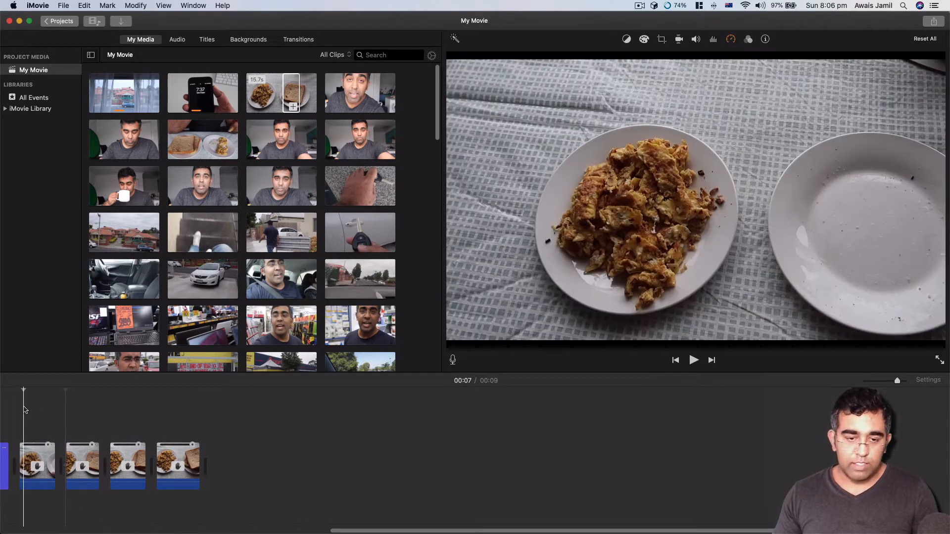
Step: Play back the timeline from the end of the Boxing Day title to check the pacing of the breakfast freeze frames
scroll(84, 421, left, 5)
click(139, 394)
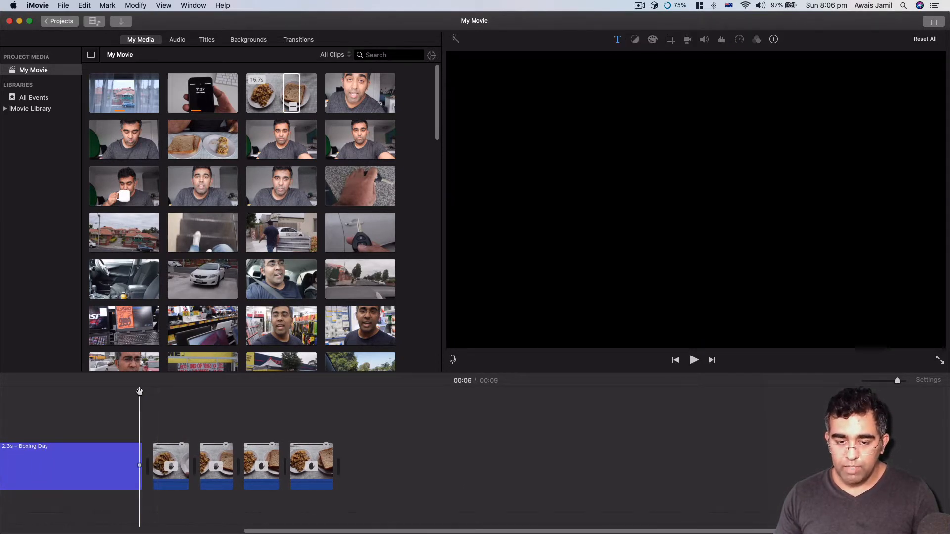
key(space)
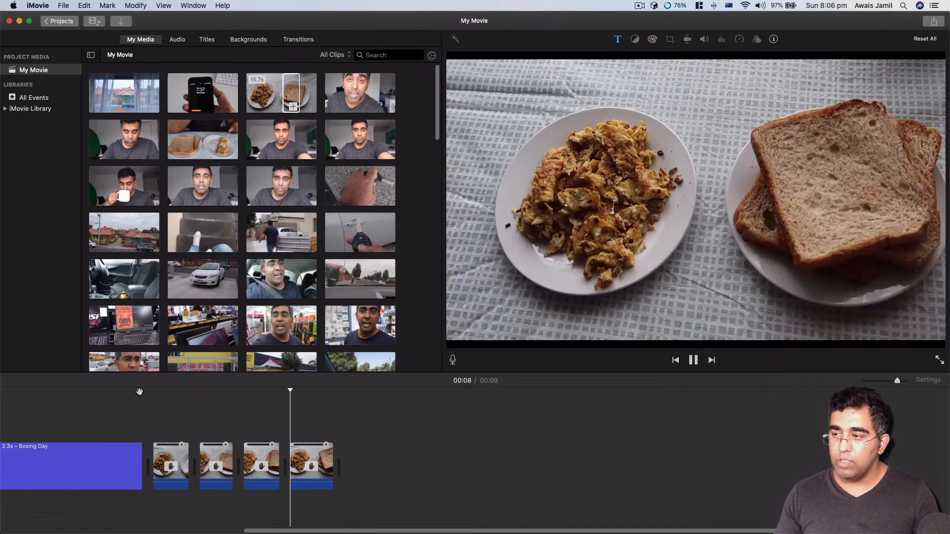
scroll(140, 421, left, 5)
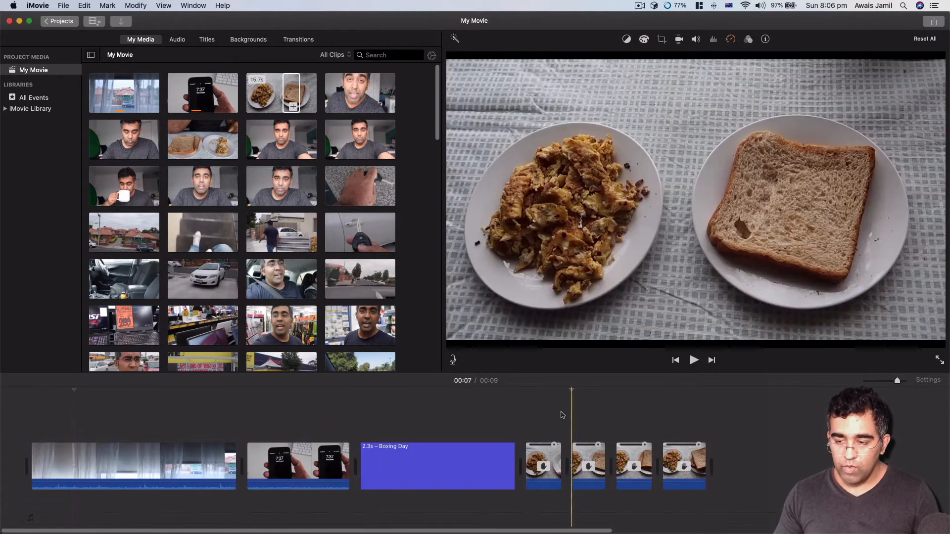
scroll(562, 415, right, 3)
click(393, 400)
key(space)
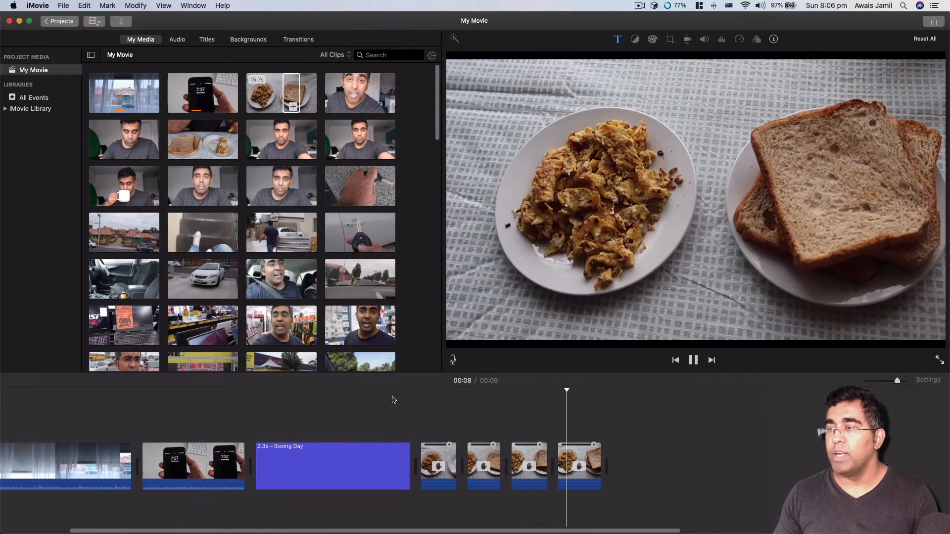
key(space)
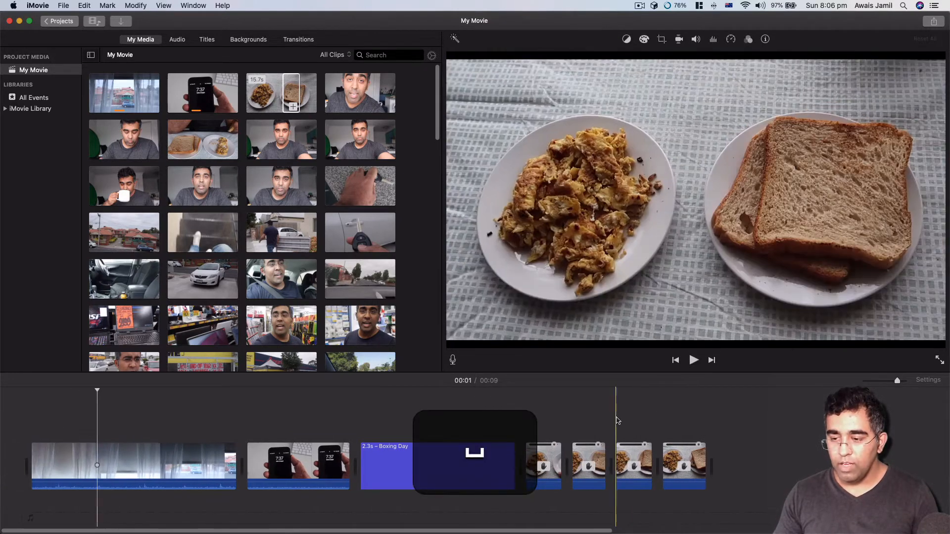
Step: Append the whole 39.6 s talking-to-camera clip from the first media row after the last breakfast freeze frame in the timeline
scroll(682, 412, right, 5)
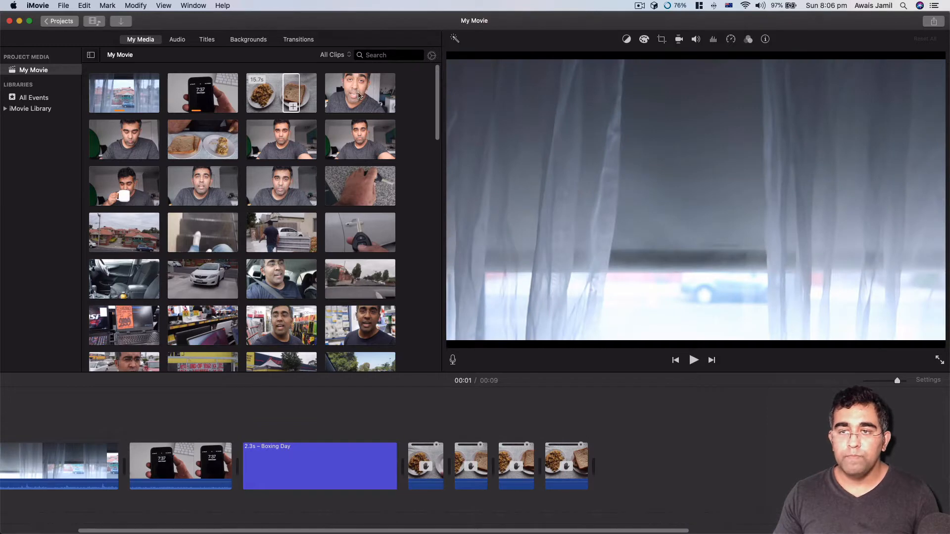
click(360, 96)
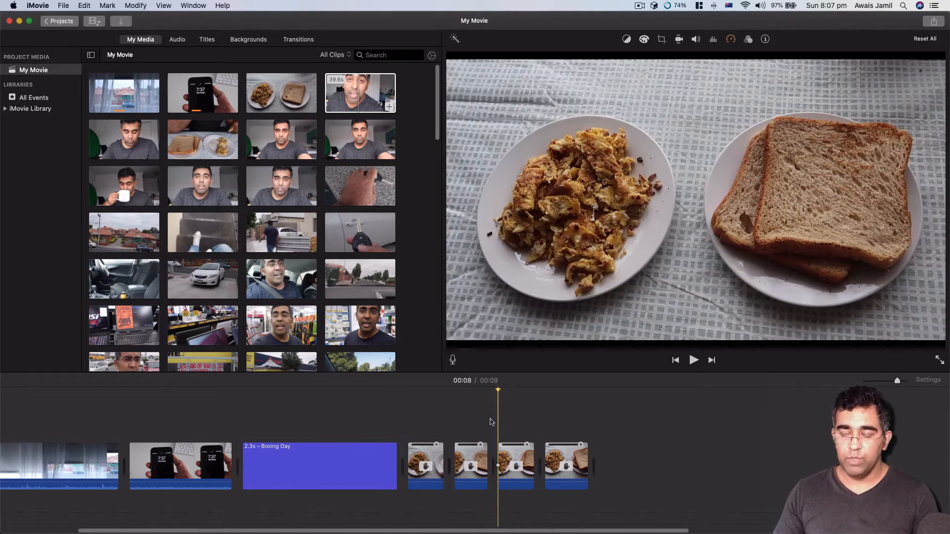
click(331, 110)
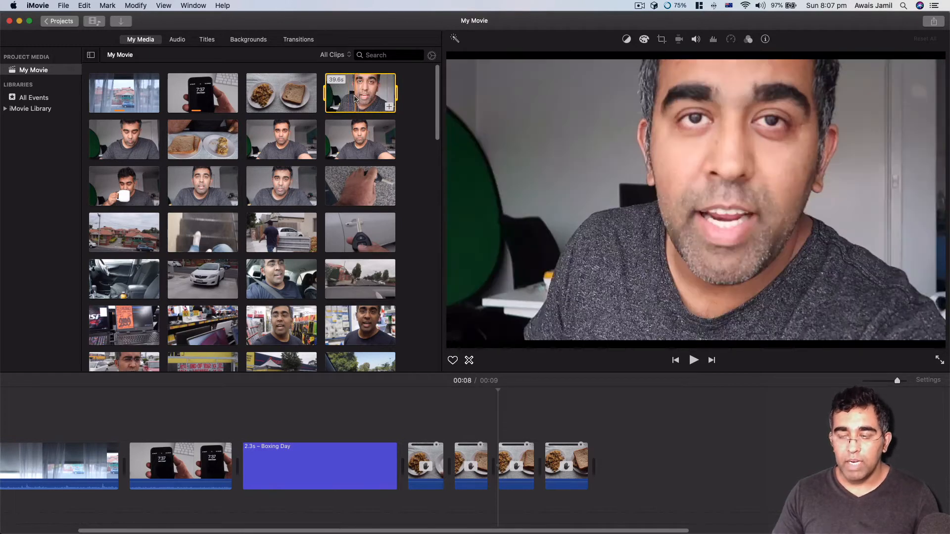
click(646, 478)
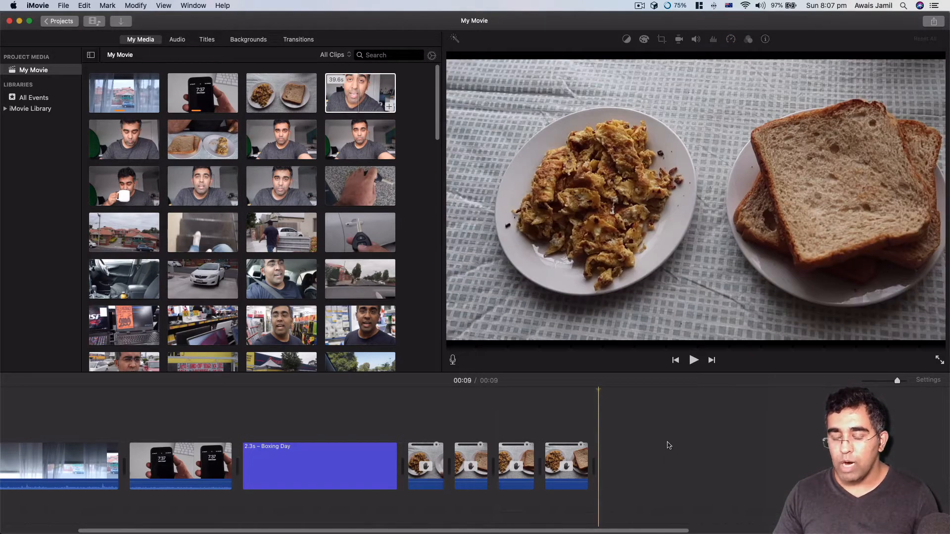
drag(353, 97, 603, 470)
scroll(544, 426, right, 8)
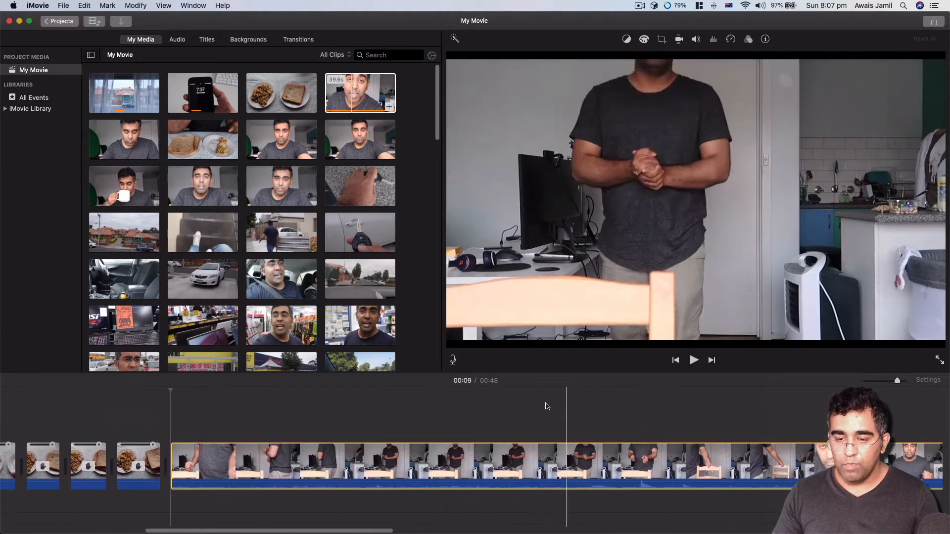
Step: Play the added clip from its start, mark the range up to the 00:11 point and delete that opening footage
key(k)
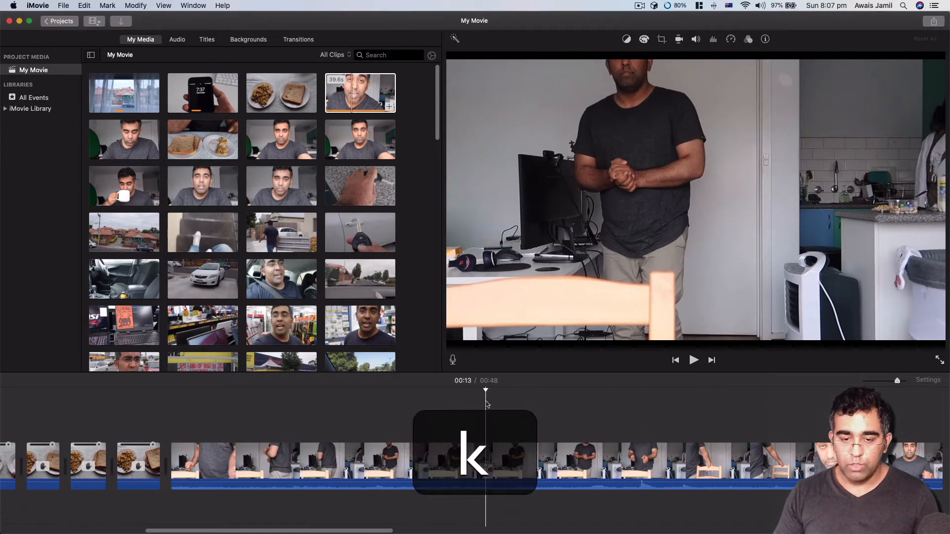
click(172, 405)
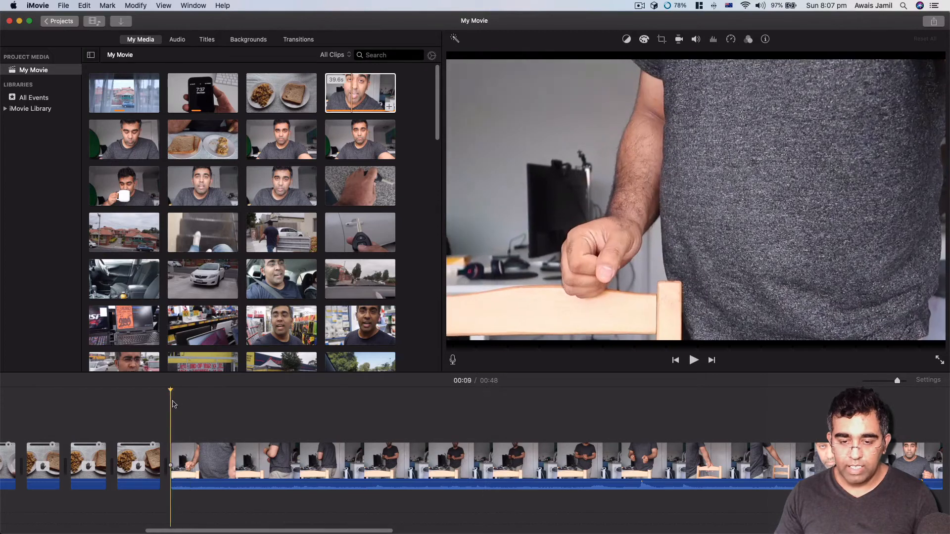
key(space)
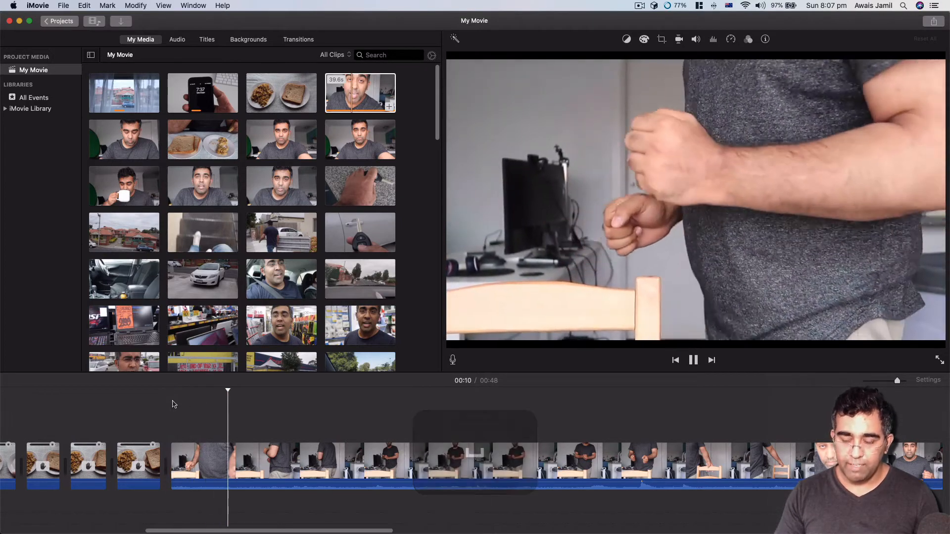
key(k)
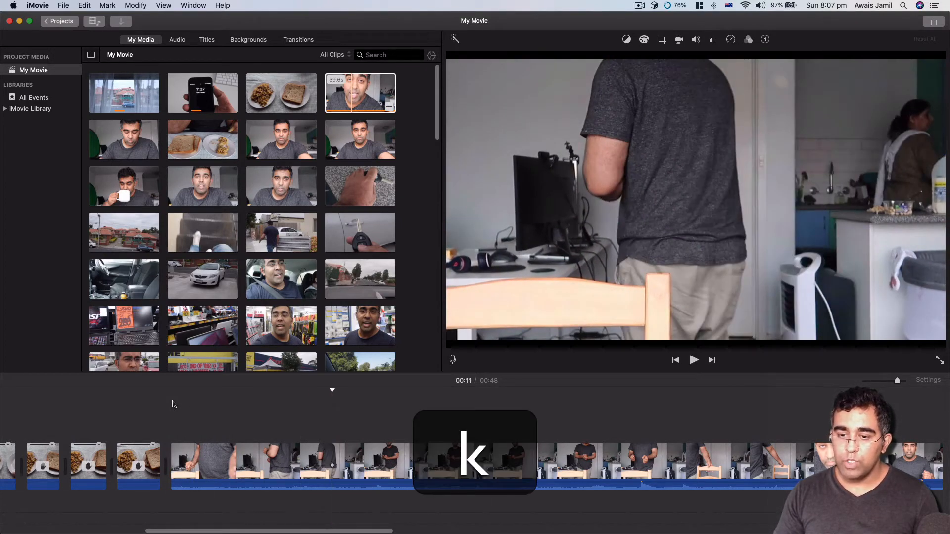
key(o)
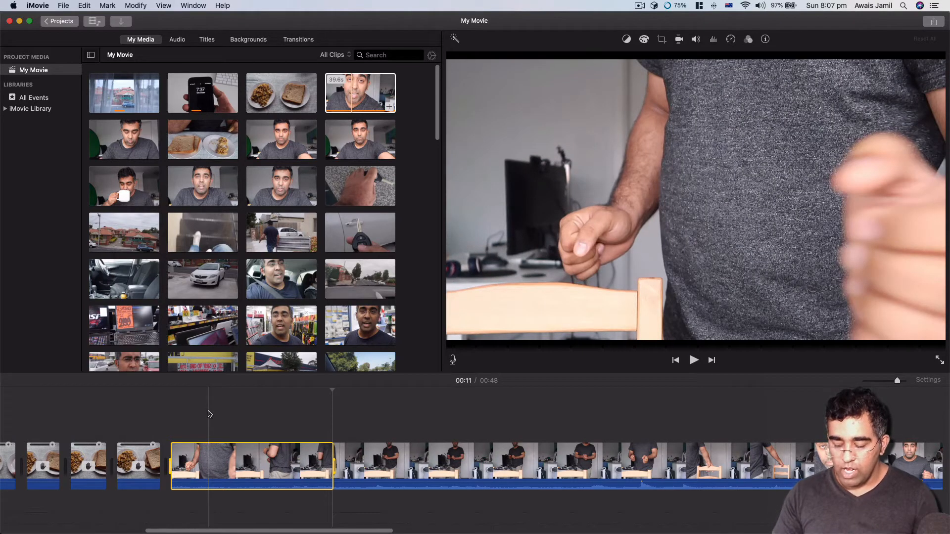
key(Delete)
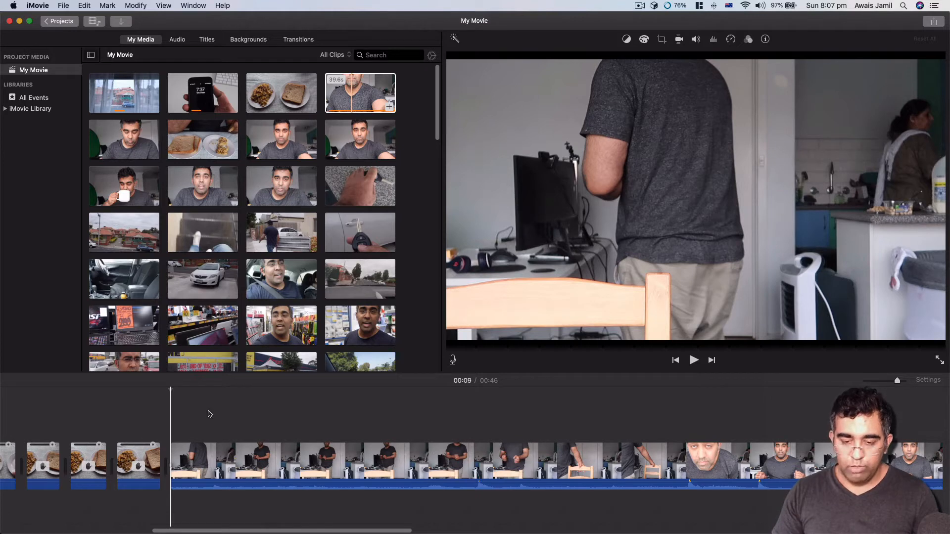
Step: Play the beginning of the trimmed talking clip forward and backward to examine the footage before the speech
key(space)
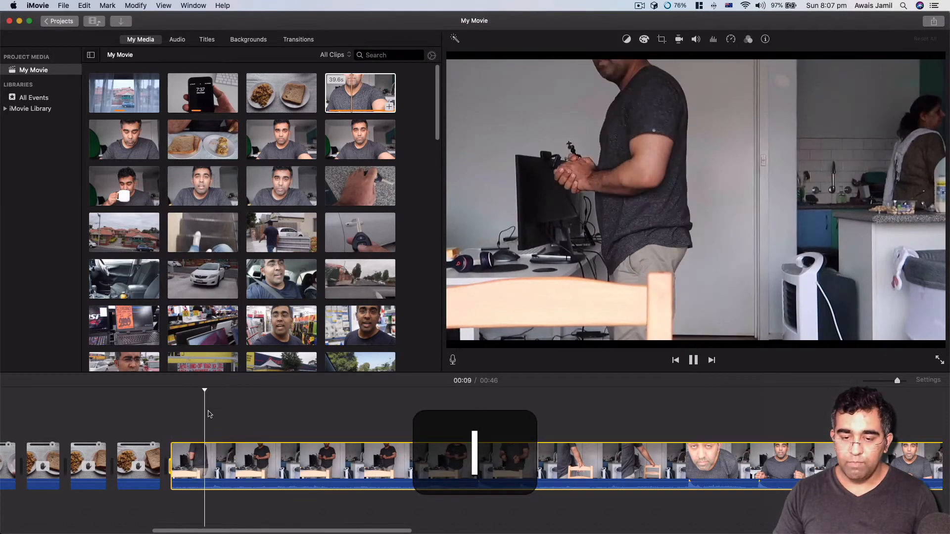
key(k)
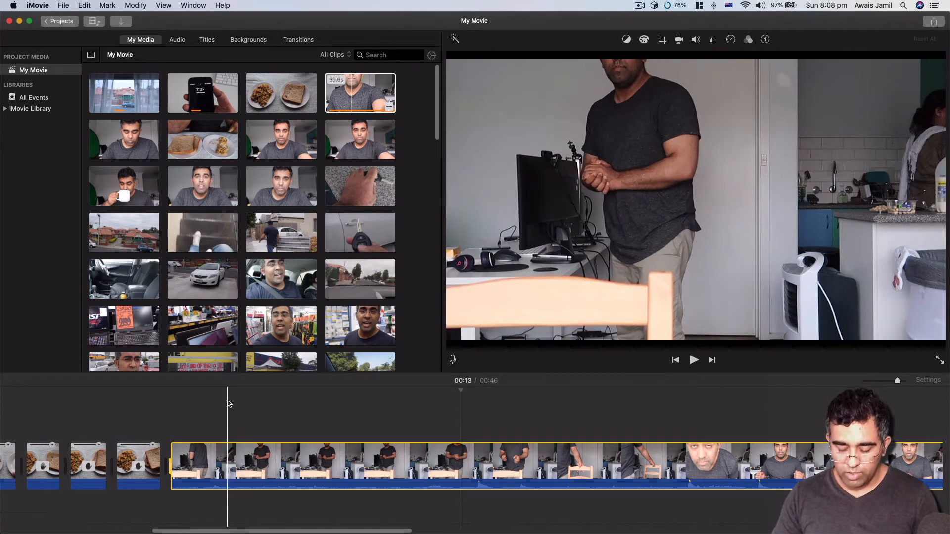
key(k)
key(j)
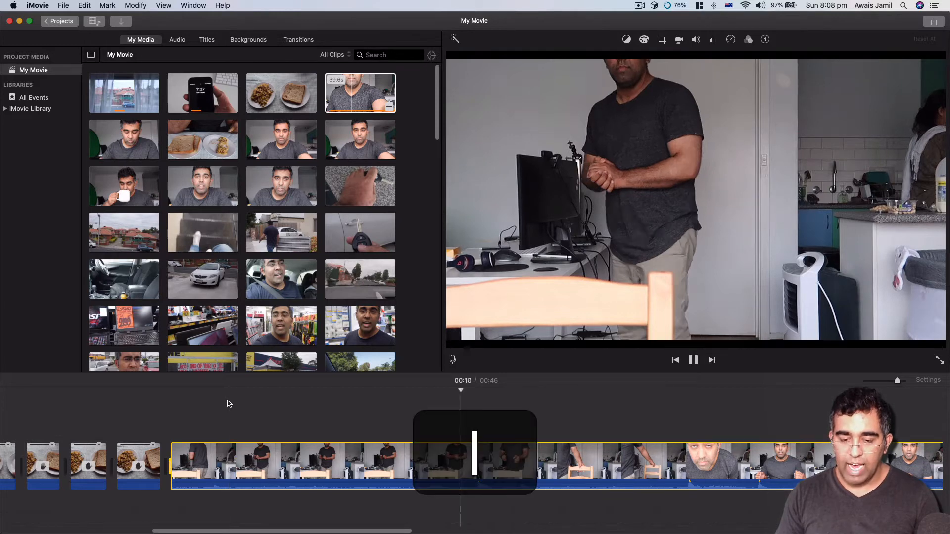
key(k)
key(j)
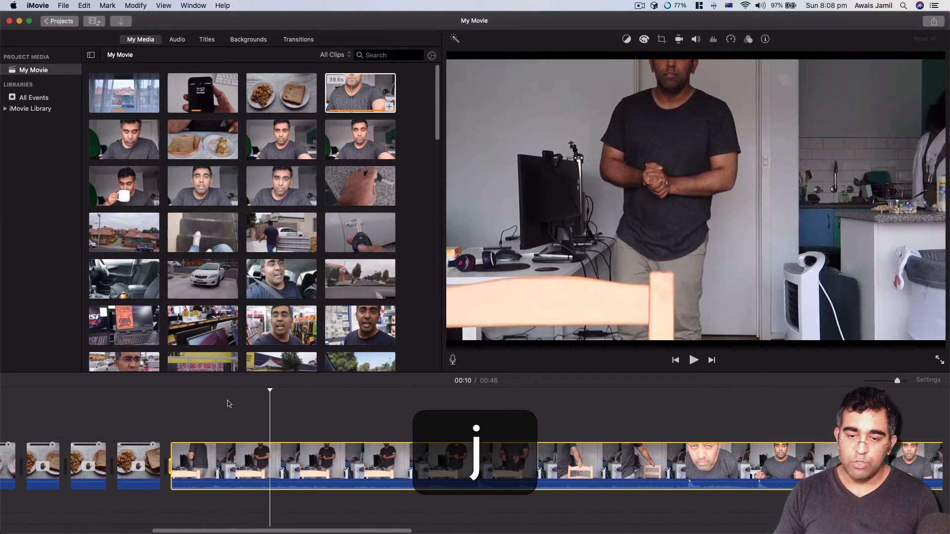
key(k)
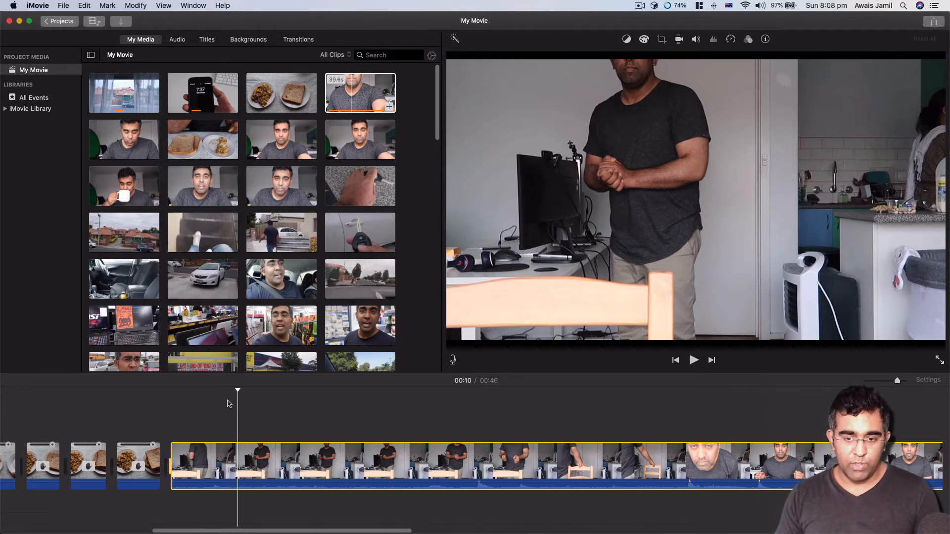
key(l)
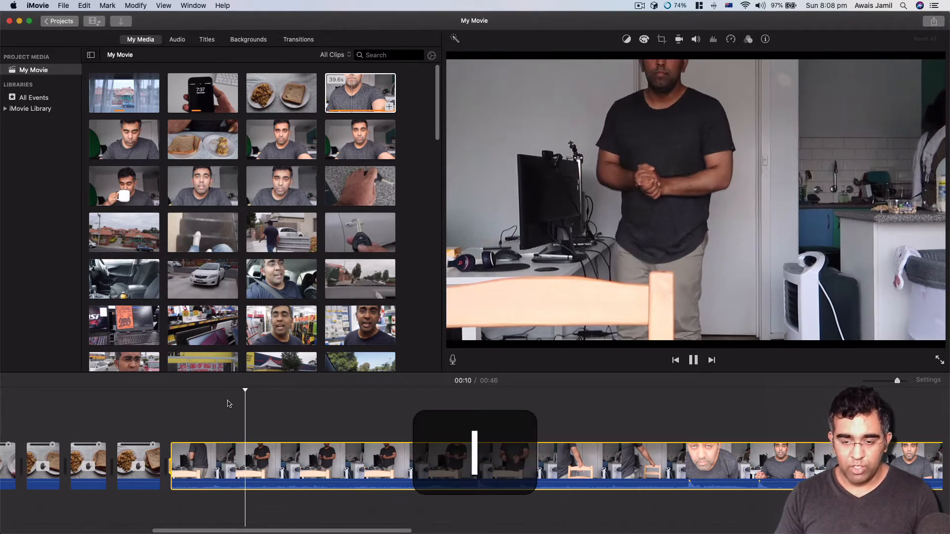
key(k)
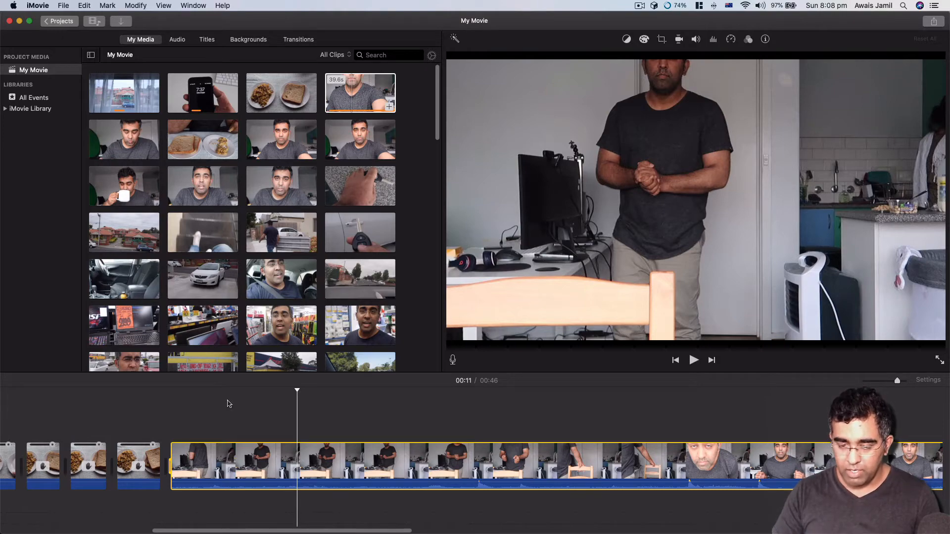
Step: Play on to where the man is seated and delete the clip's footage from its start to the 00:17 point
key(space)
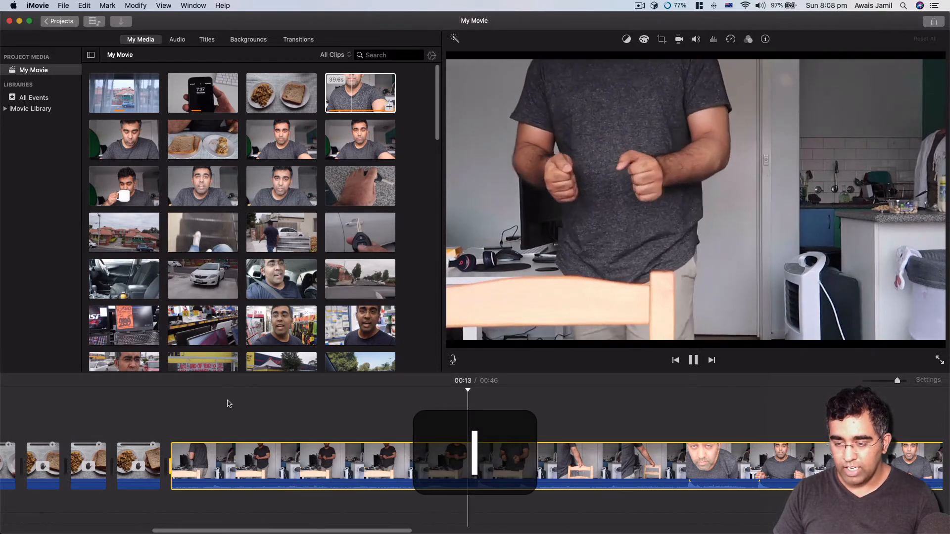
key(k)
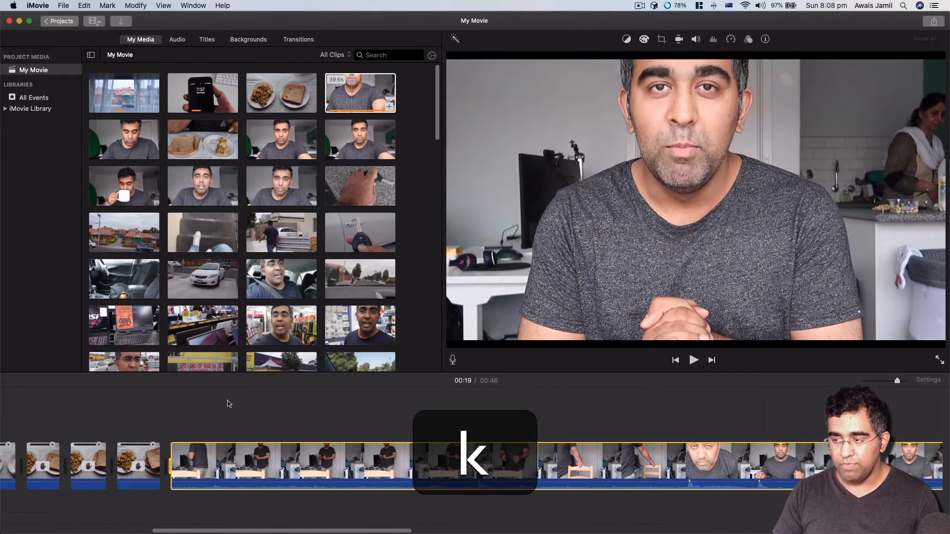
click(747, 396)
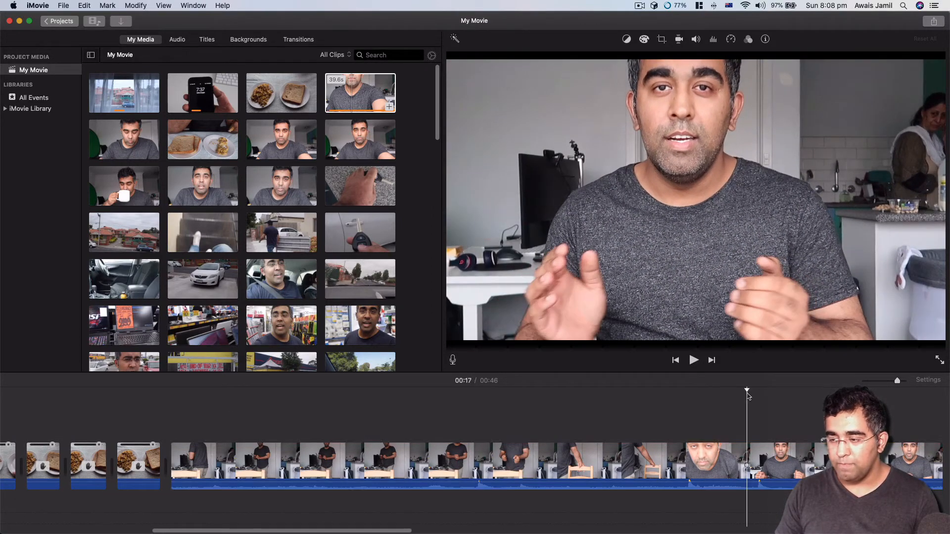
key(o)
key(BackSpace)
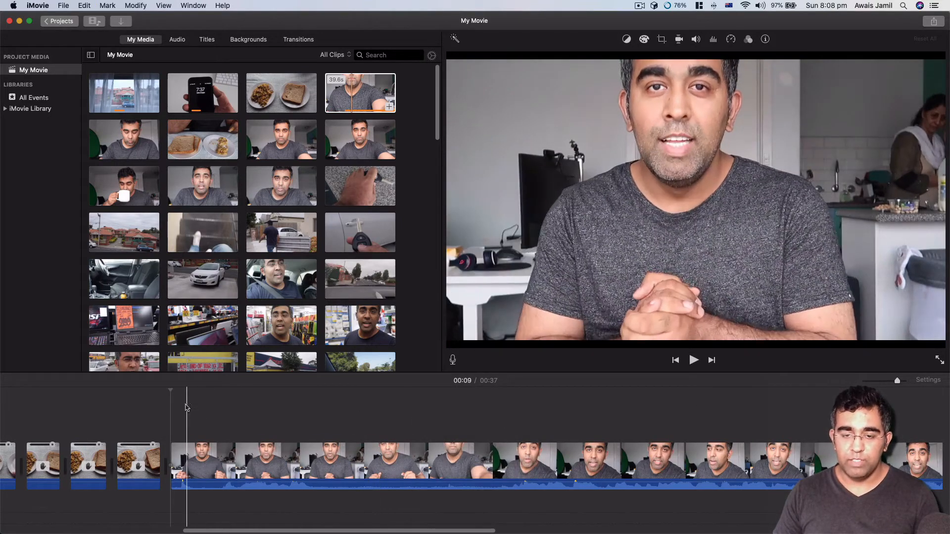
Step: Mark the range after the first spoken section, from about 00:11 to 00:12, delete it and play back across the cut
key(space)
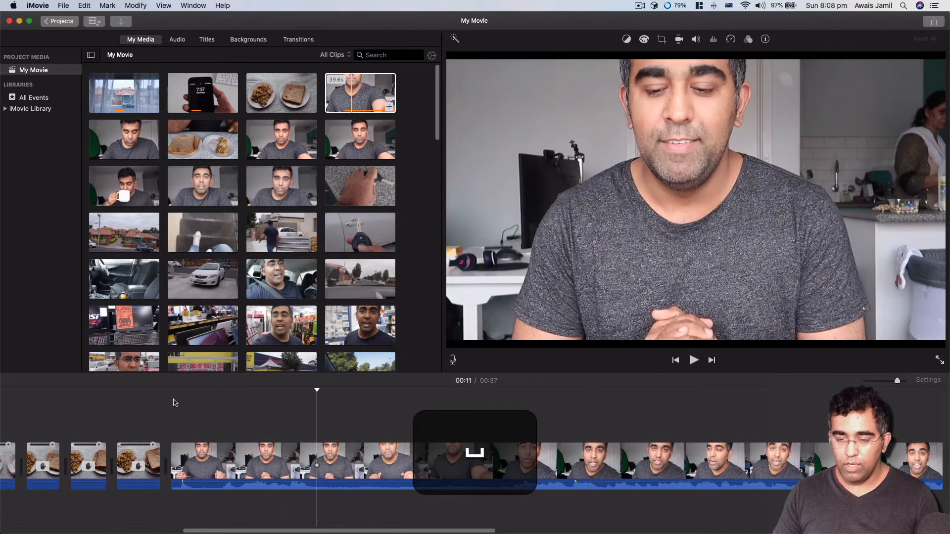
key(space)
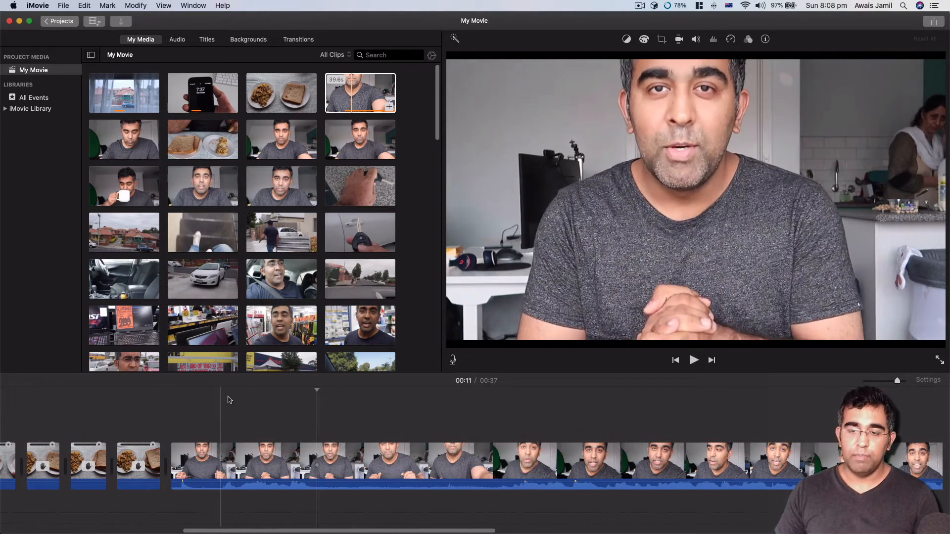
click(311, 395)
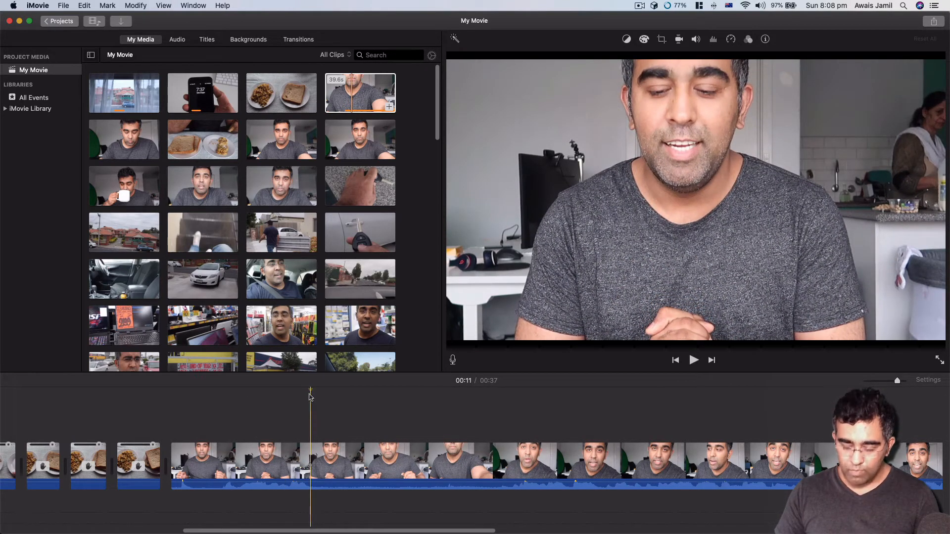
key(i)
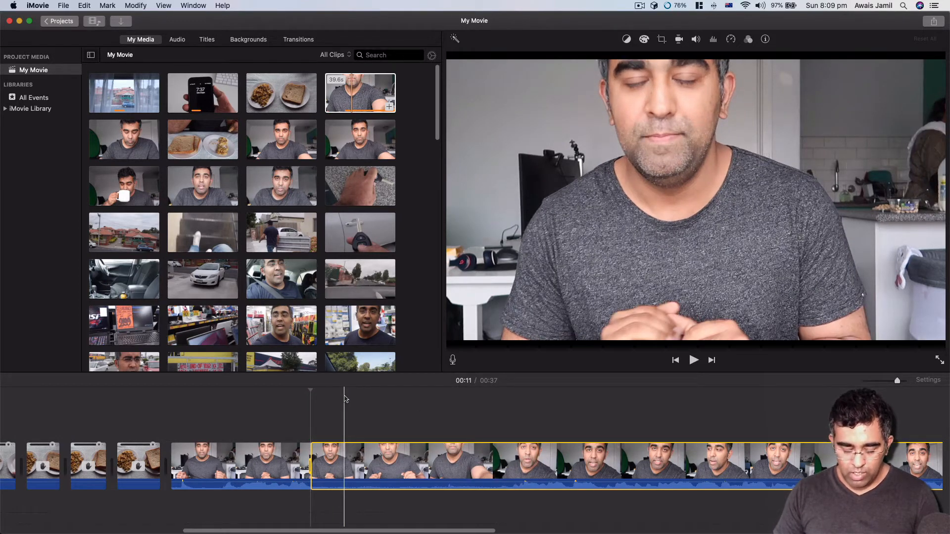
key(l)
key(k)
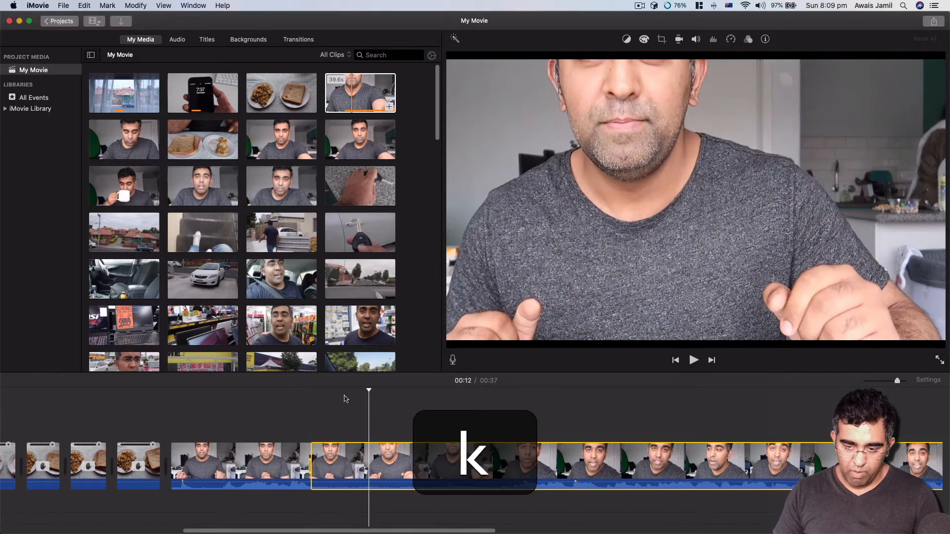
key(o)
key(BackSpace)
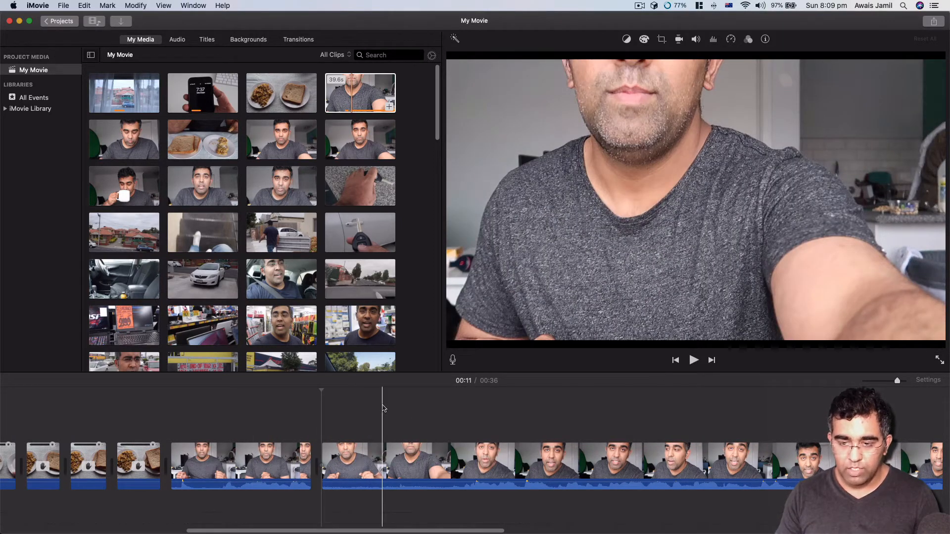
key(space)
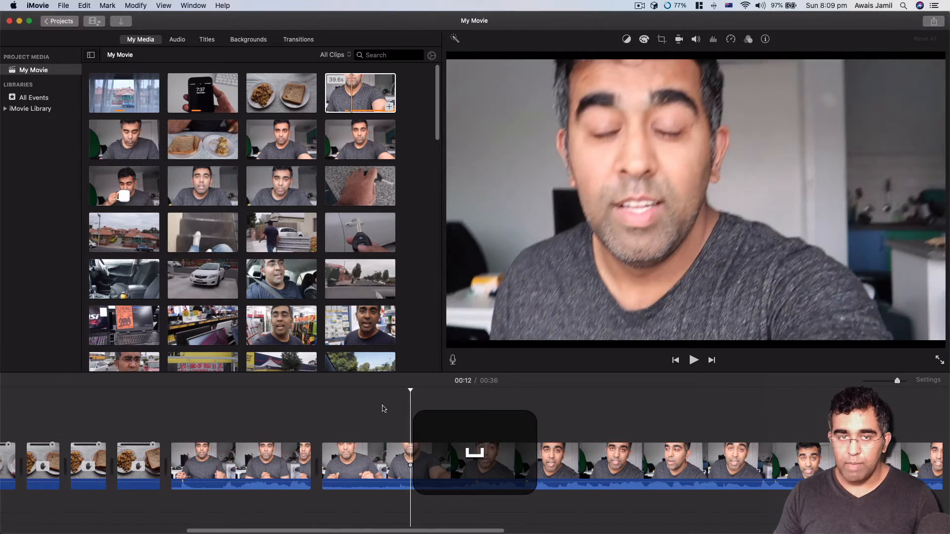
click(105, 6)
mouse_move(92, 9)
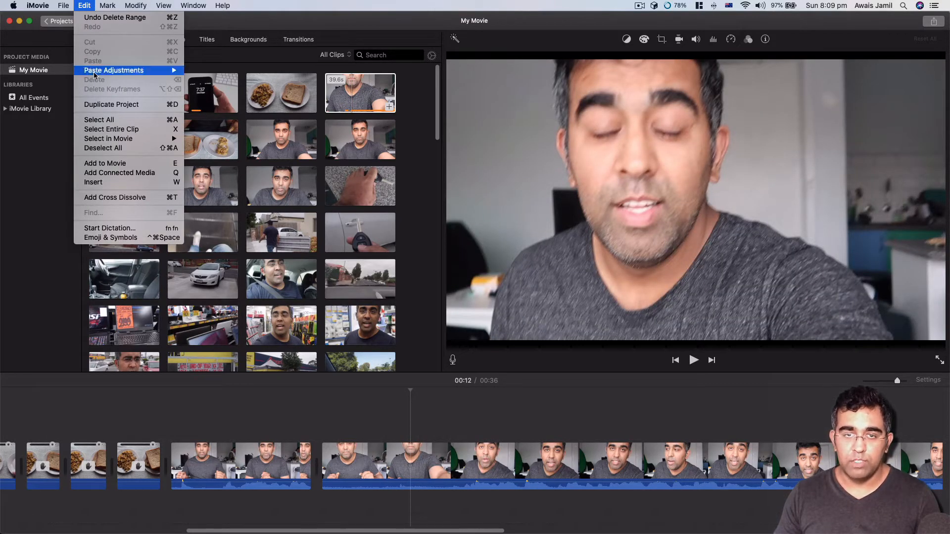
mouse_move(130, 6)
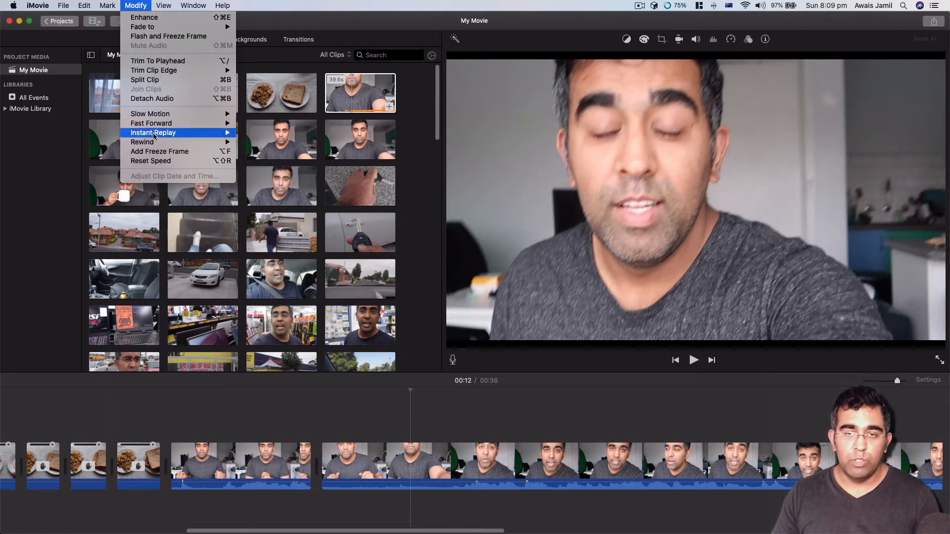
mouse_move(167, 115)
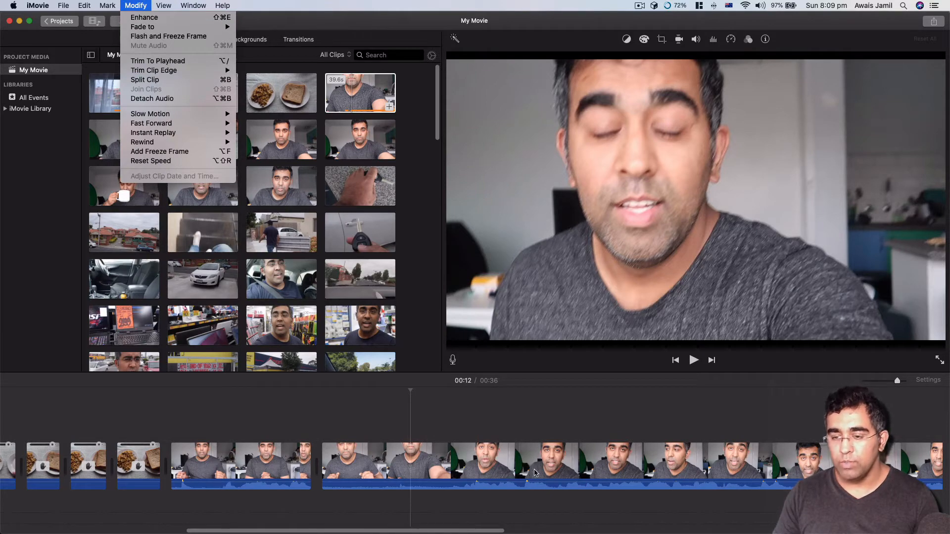
click(448, 406)
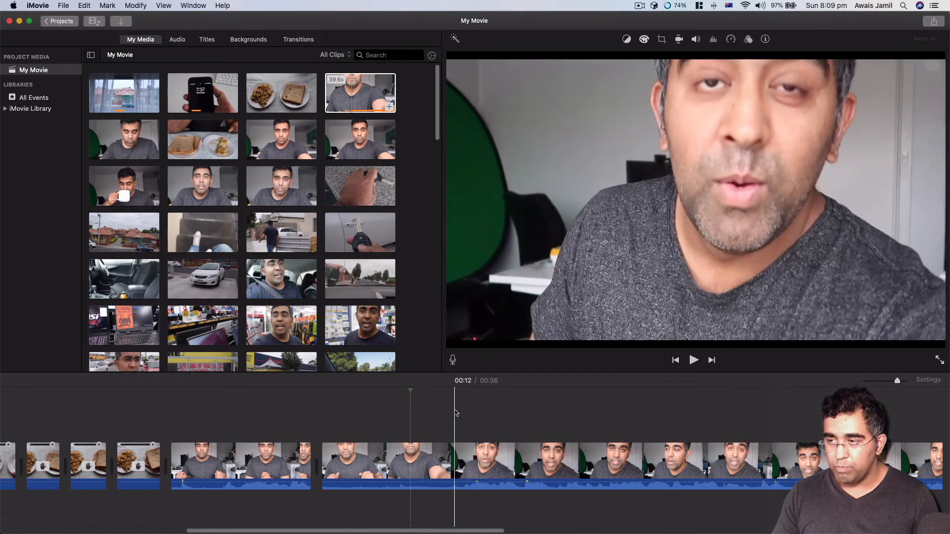
Step: Mark the second talking segment's opening up to the 00:12 point and delete it so the segment starts on the close-up speech
click(427, 416)
key(super+b)
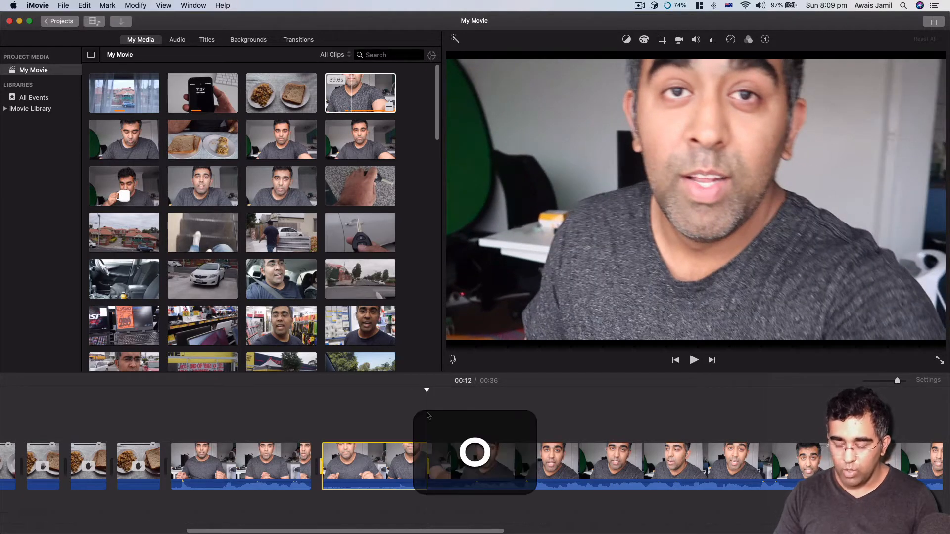
key(BackSpace)
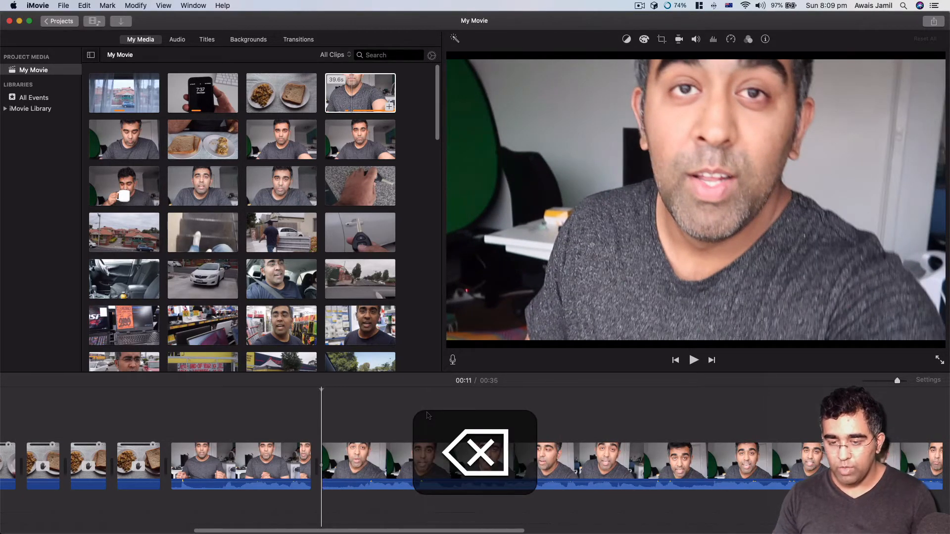
Step: Play the second talking segment up to the 00:19 point and split the clip there
key(space)
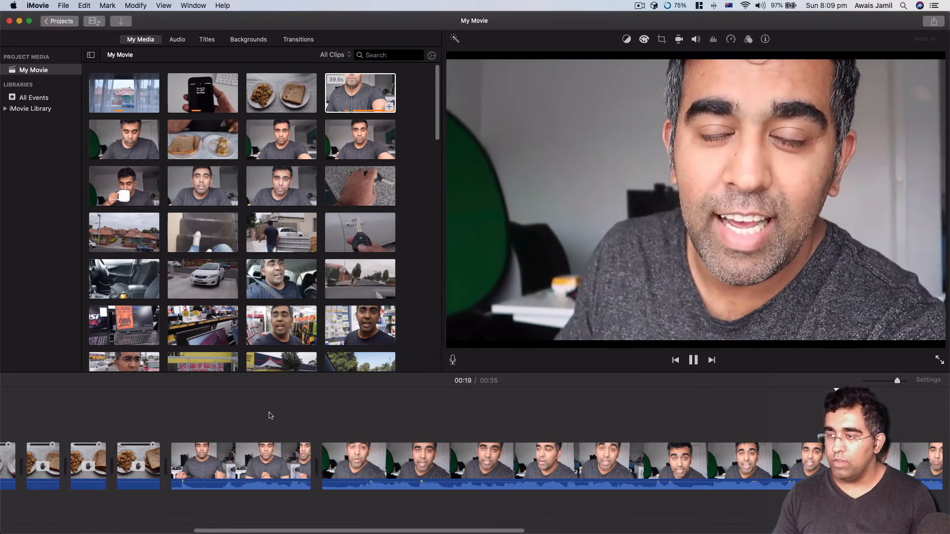
key(space)
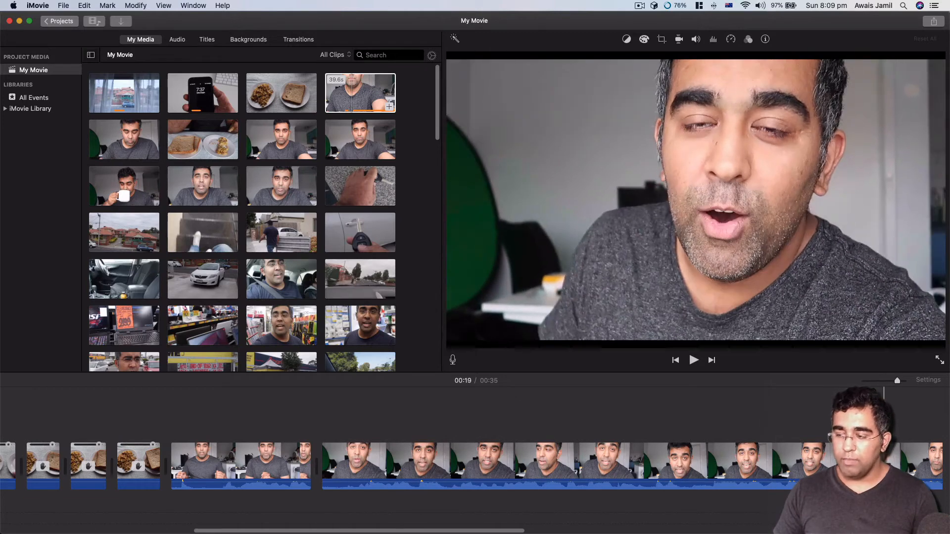
click(787, 460)
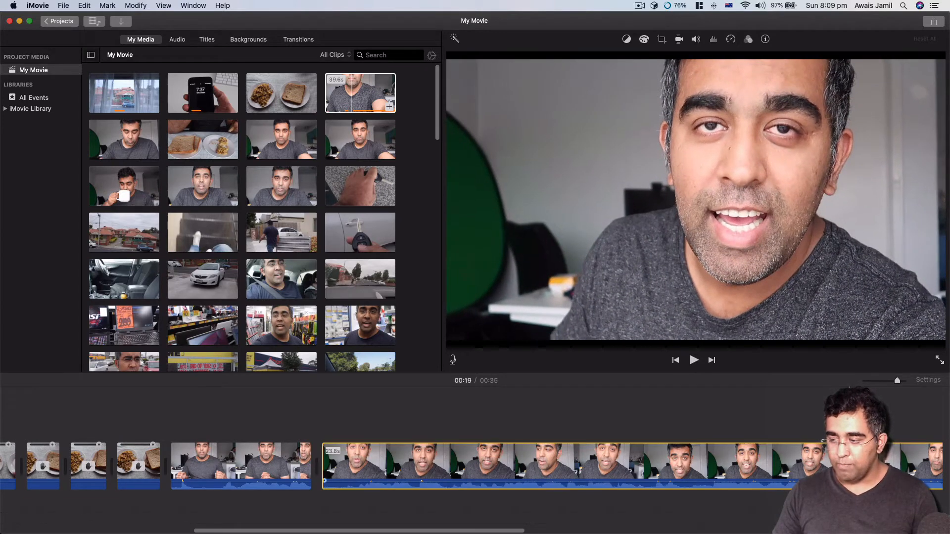
key(super+b)
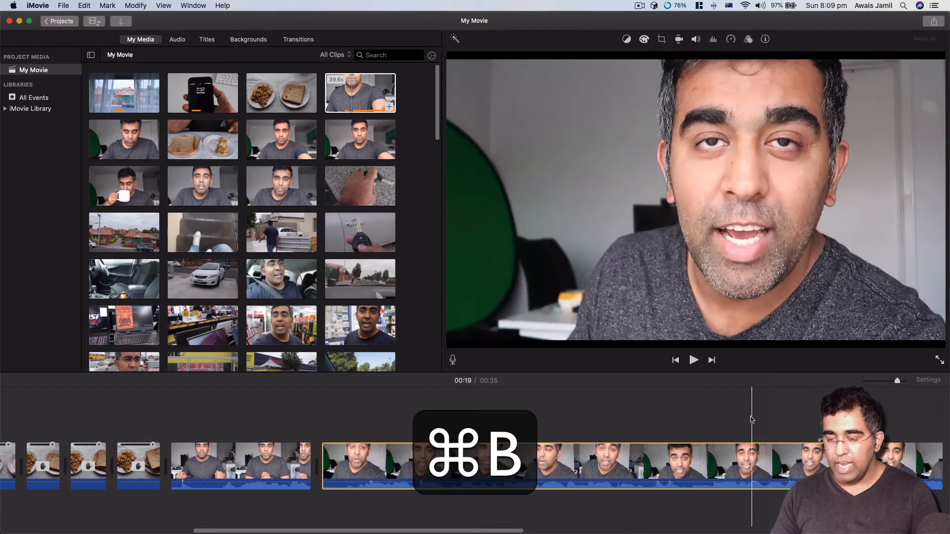
key(space)
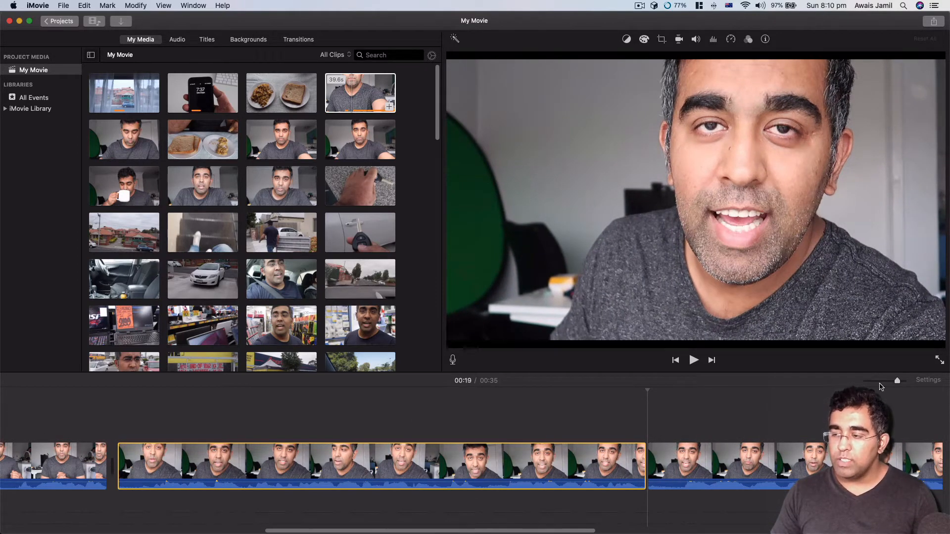
Step: Examine the whole clip sequence zoomed out on the timeline, jumping backward and forward between the starts of the breakfast freeze frames
drag(878, 381, 893, 385)
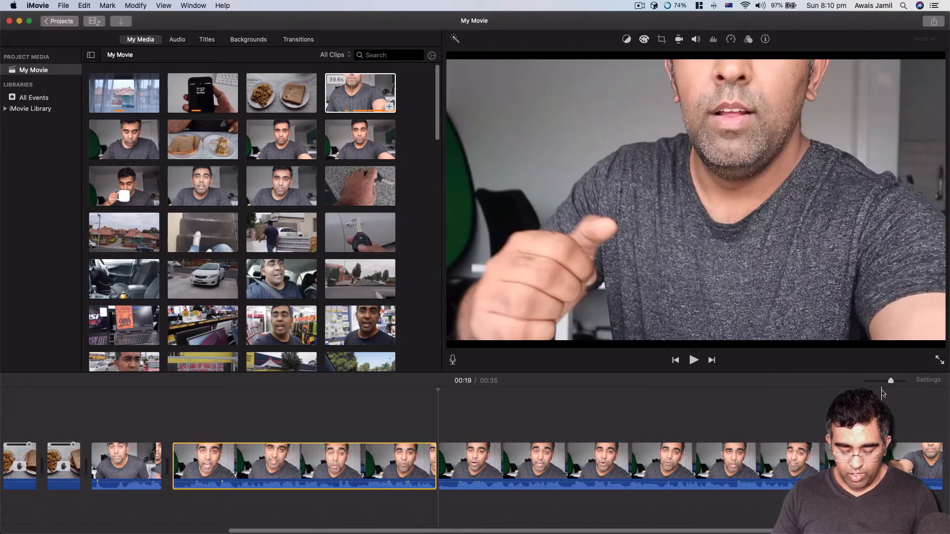
key(super+minus)
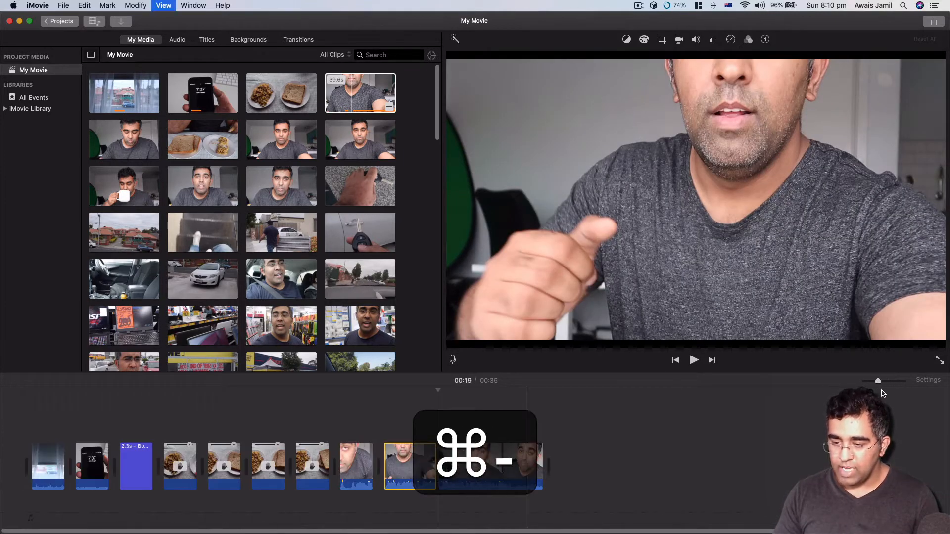
key(super+equal)
key(super+minus)
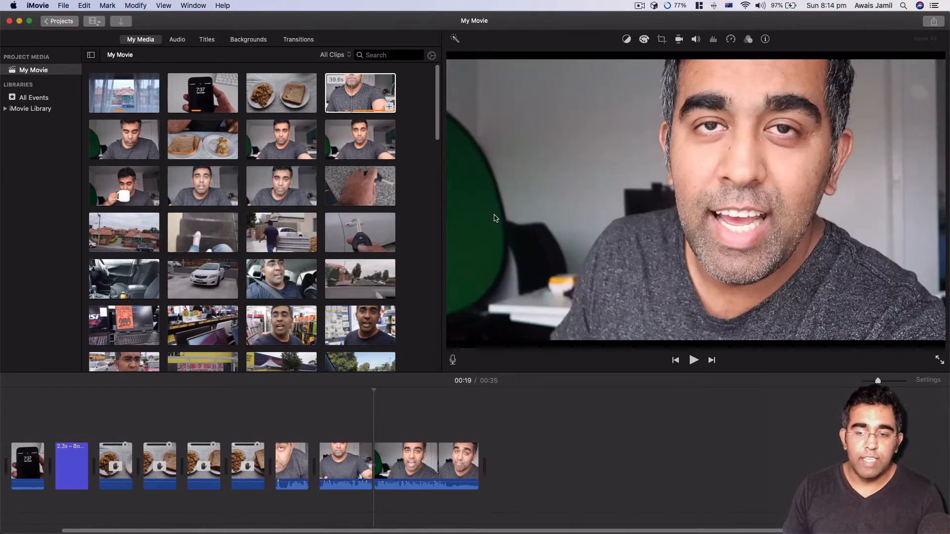
click(201, 405)
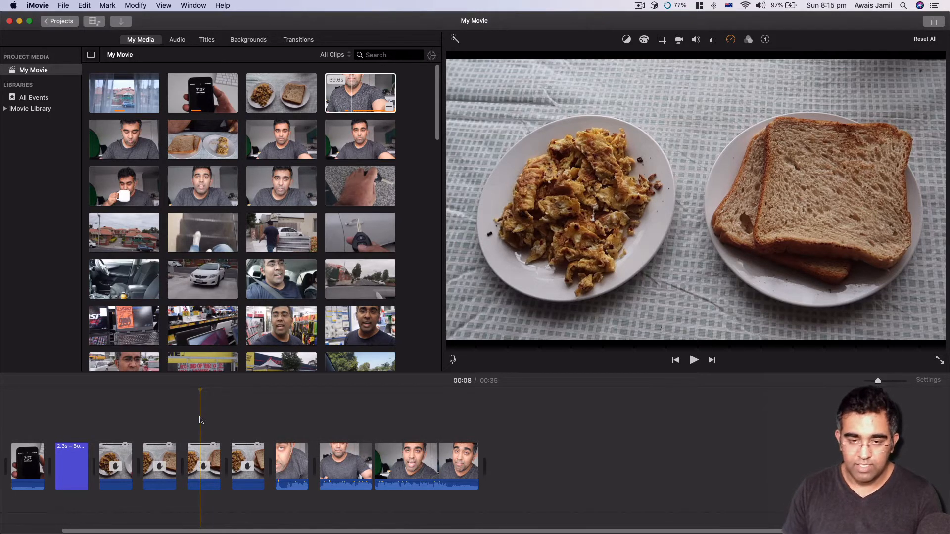
key(semicolon)
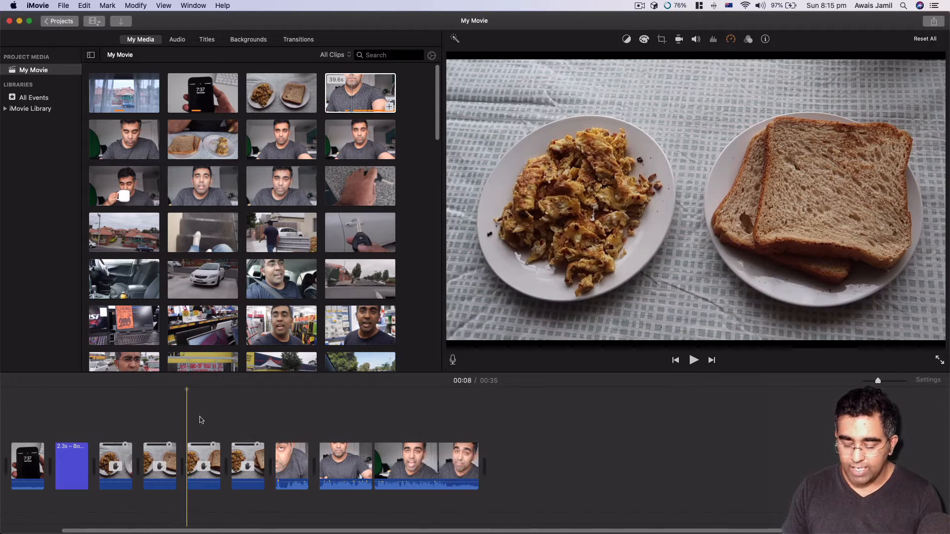
key(apostrophe)
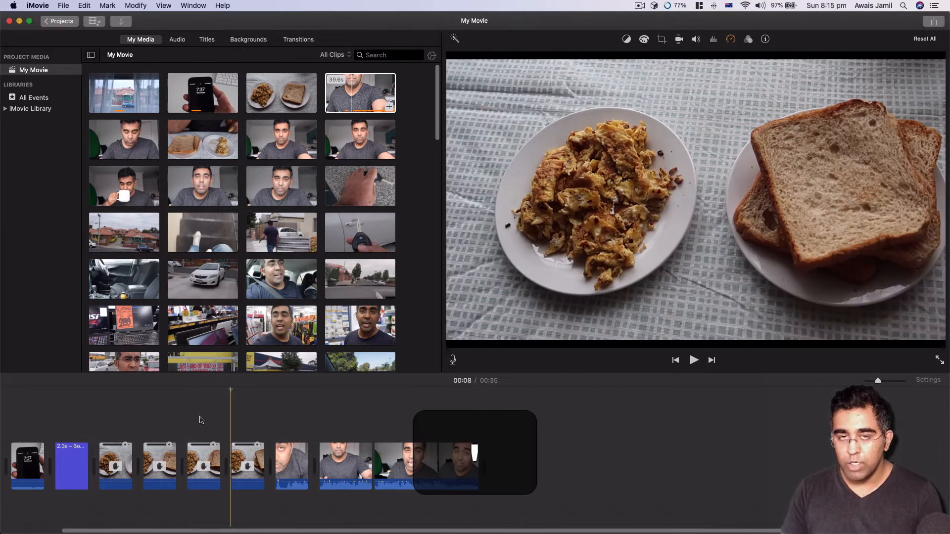
key(semicolon)
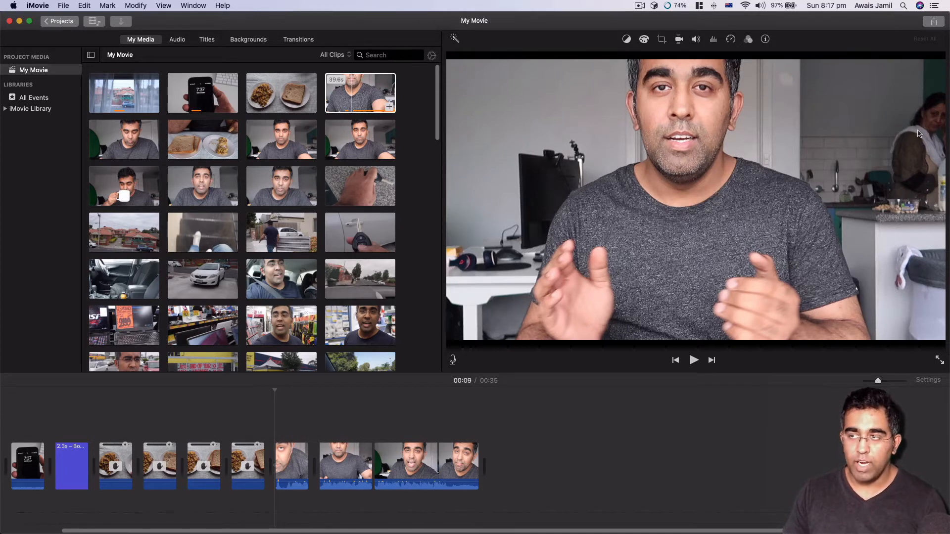
Step: Crop the first talking clip with Crop to Fill, framing its upper-left area so the woman in the kitchen is cut out
click(288, 466)
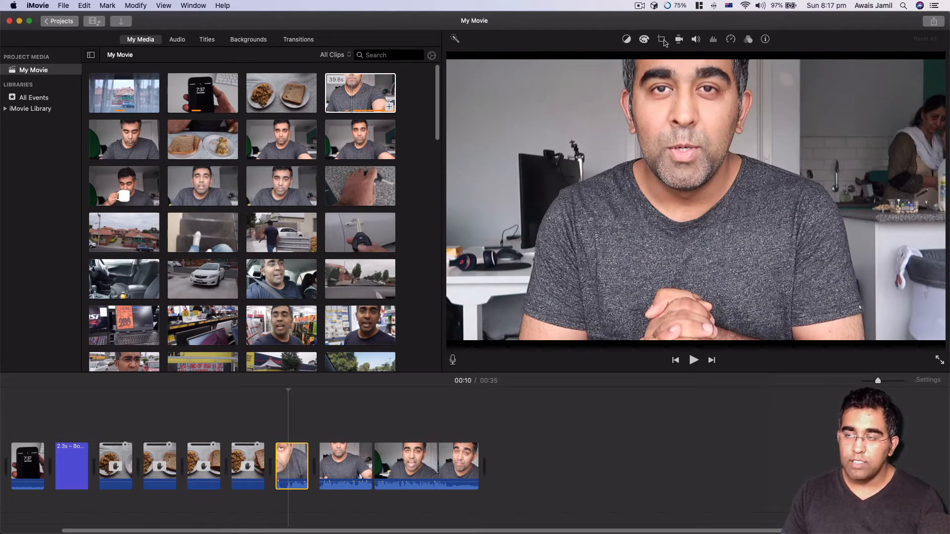
click(662, 40)
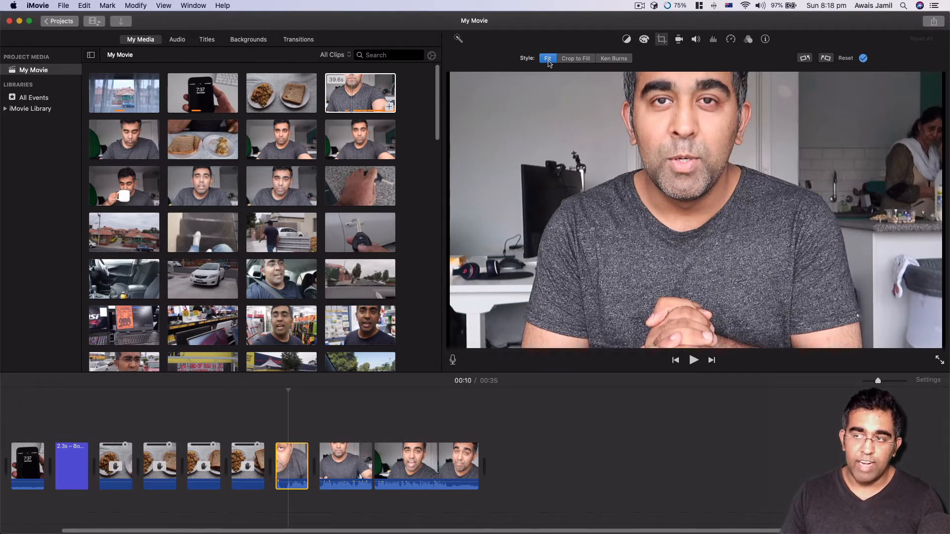
click(570, 59)
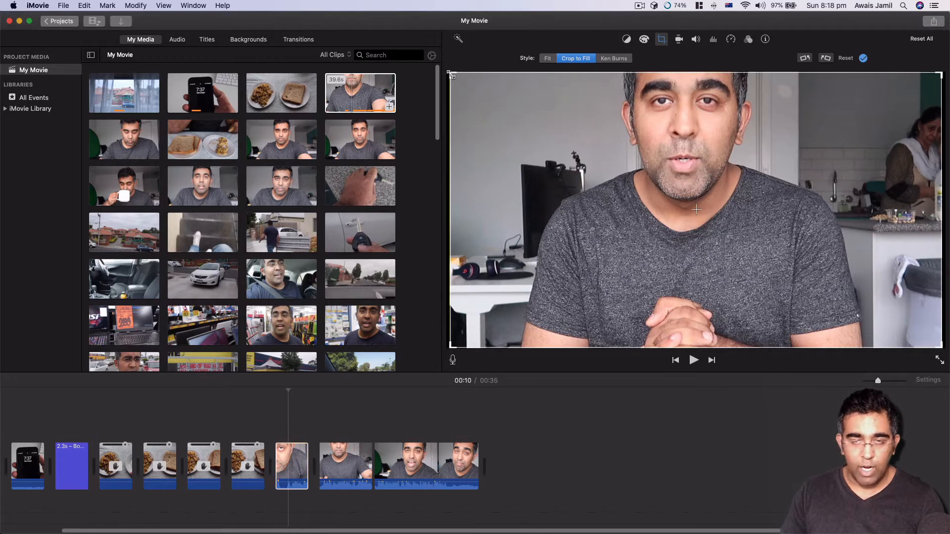
drag(451, 74, 515, 107)
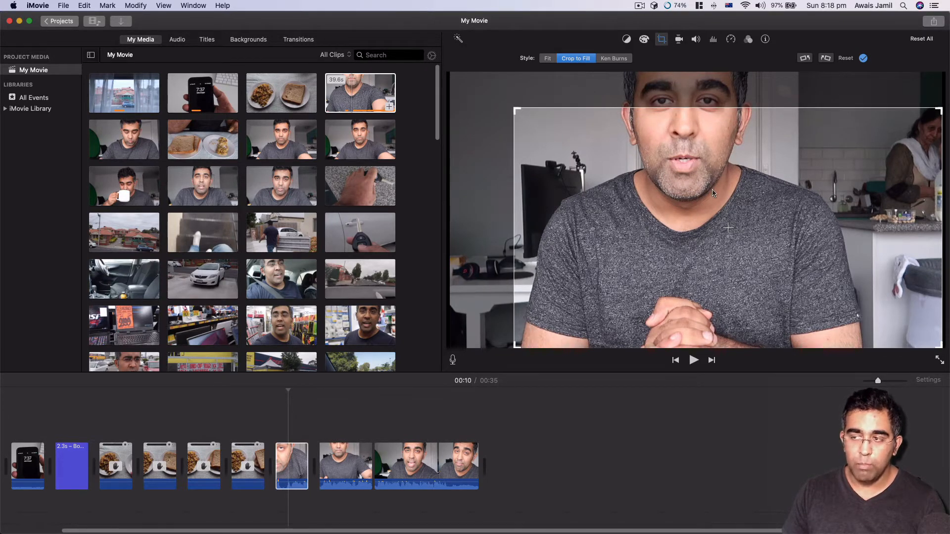
drag(713, 192, 649, 148)
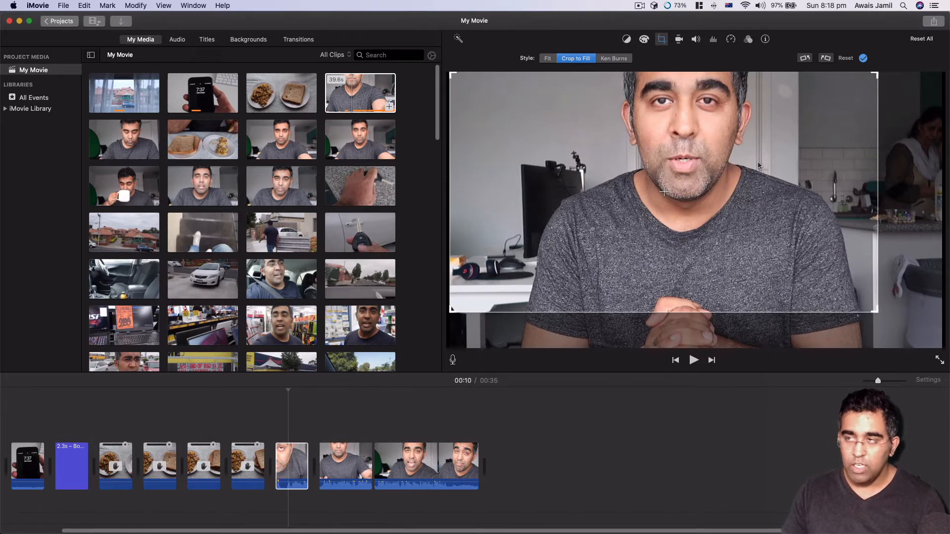
click(863, 58)
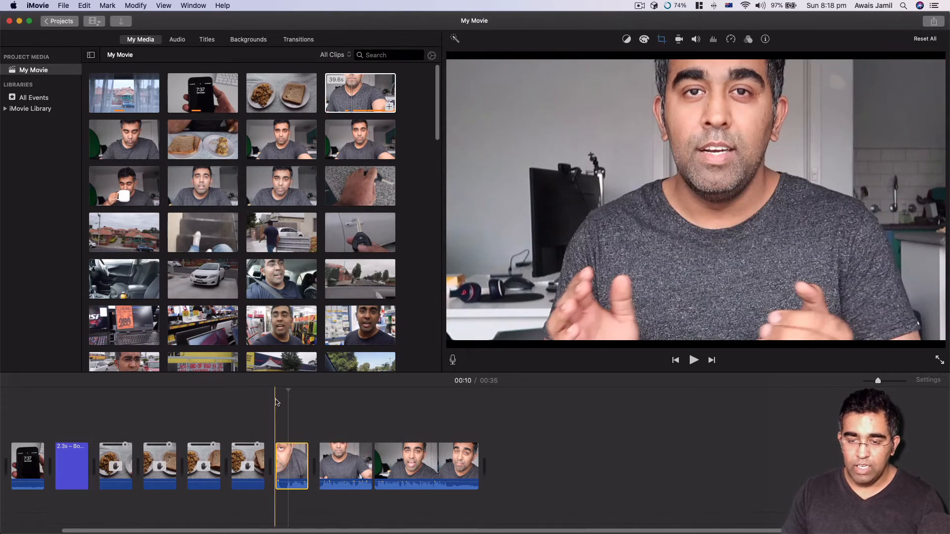
Step: Play the cropped talking clip from its start to check the framing and reopen its crop settings
click(276, 401)
key(space)
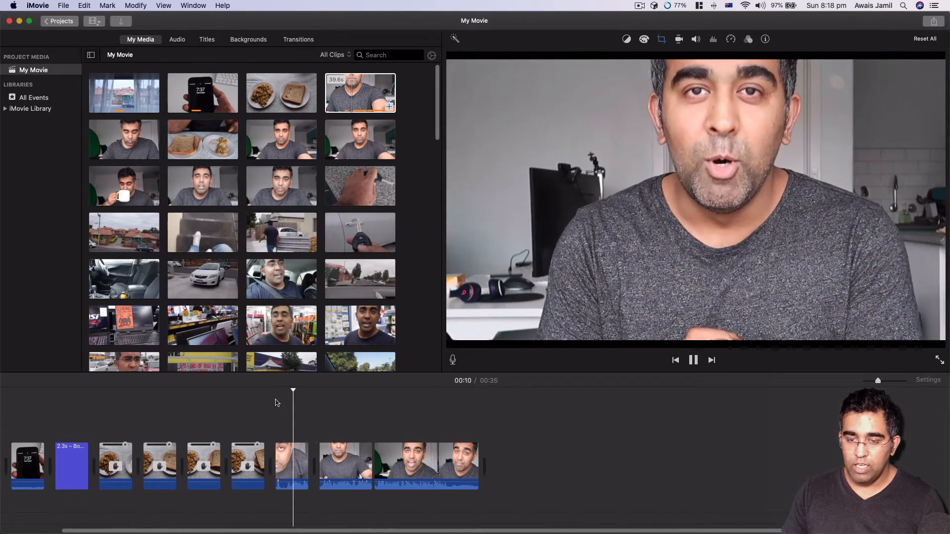
key(space)
click(298, 463)
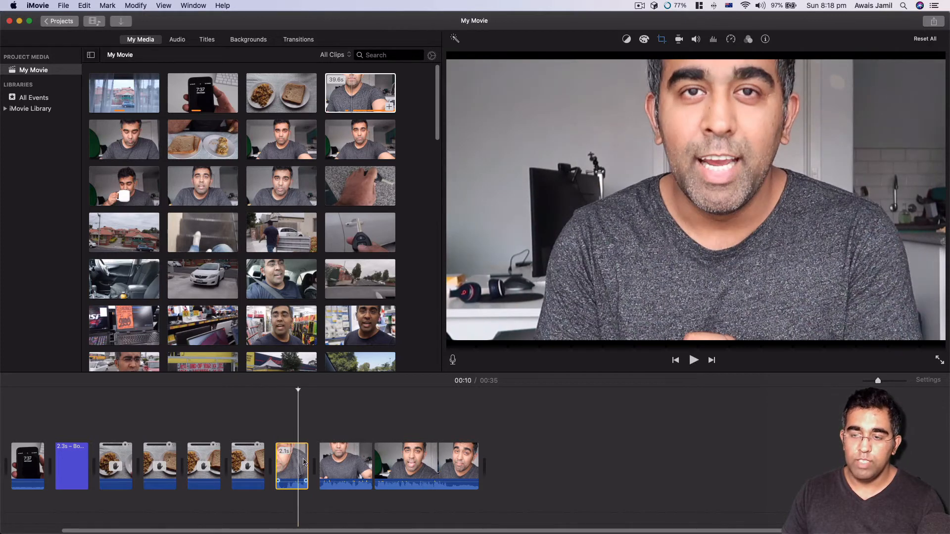
click(664, 42)
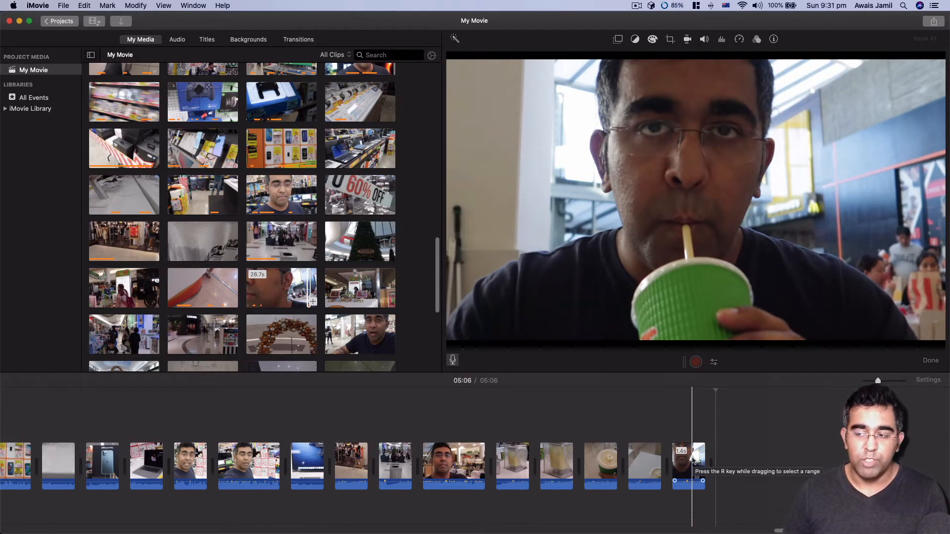
Step: Apply Ken Burns to the last clip of the man drinking, with a small End frame around his mouth and the cup's straw
click(692, 460)
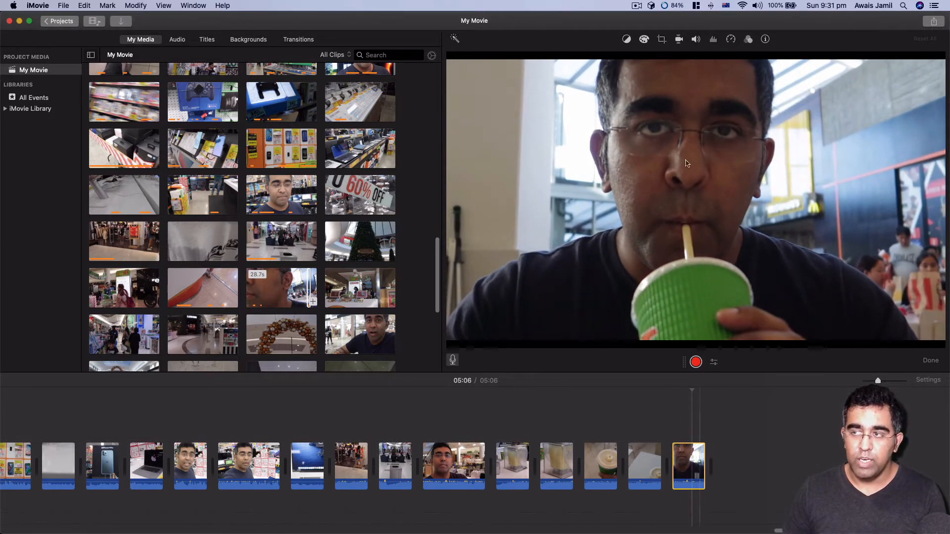
click(661, 39)
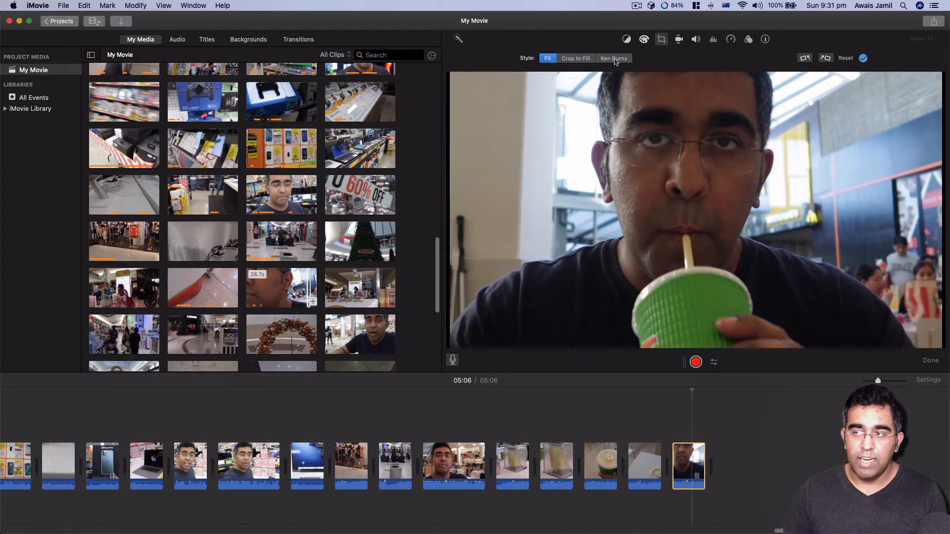
click(612, 59)
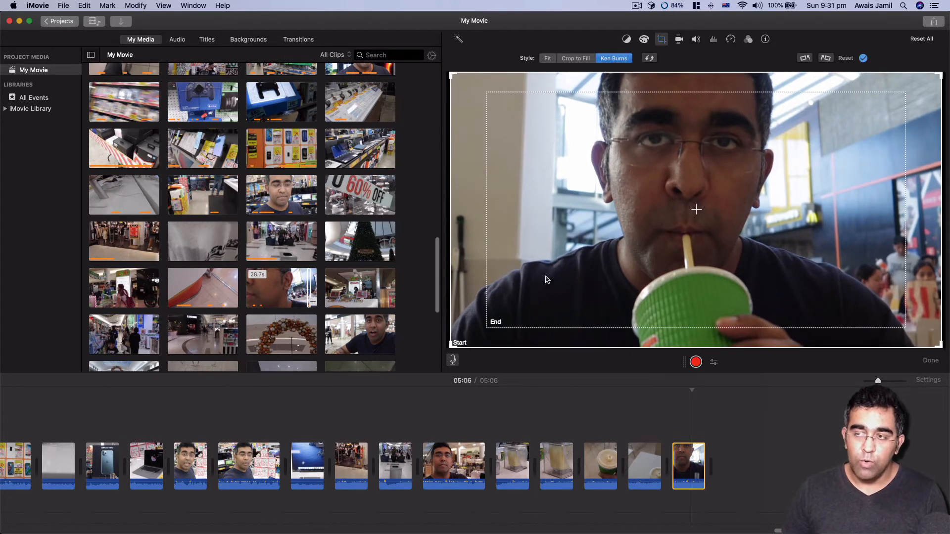
click(696, 209)
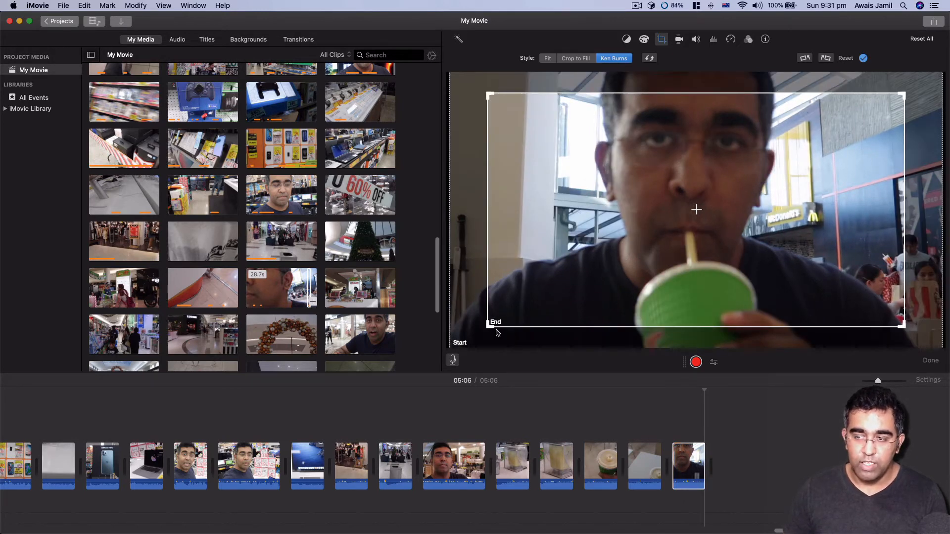
drag(490, 325, 722, 198)
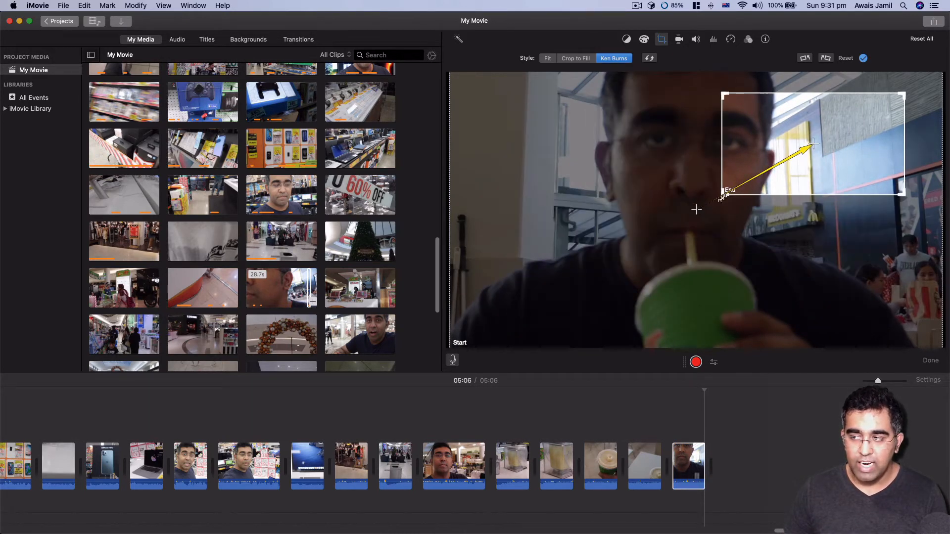
drag(820, 160, 698, 258)
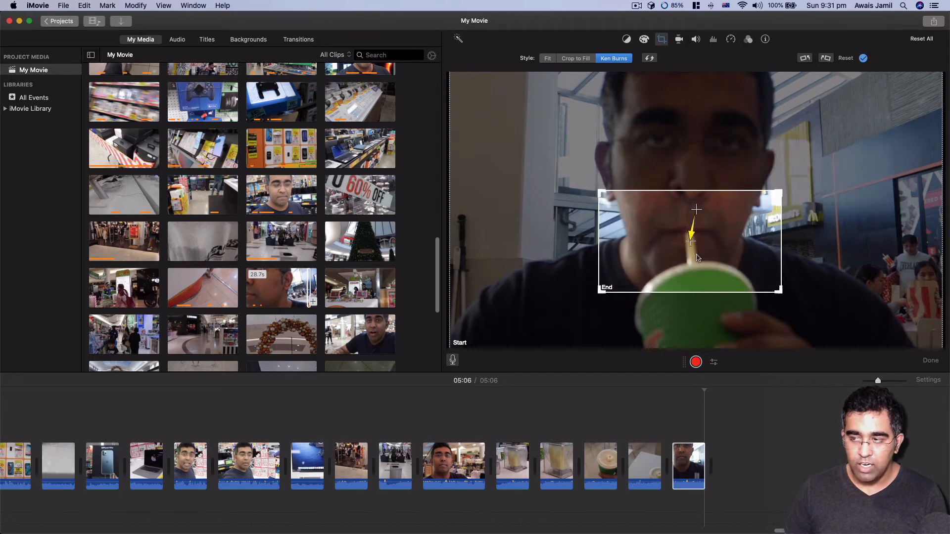
Step: Mute the drinking clip's audio and play it from its start to check the Ken Burns zoom
click(697, 467)
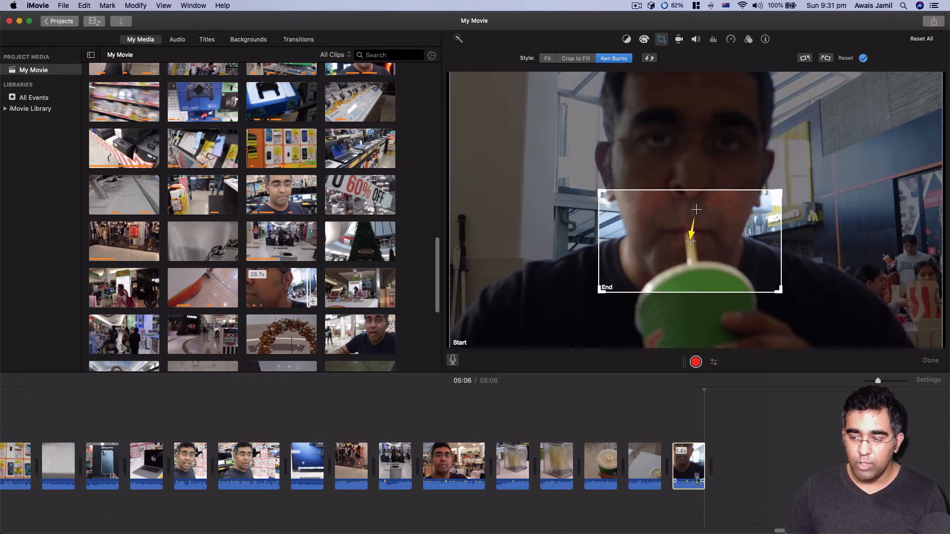
click(696, 40)
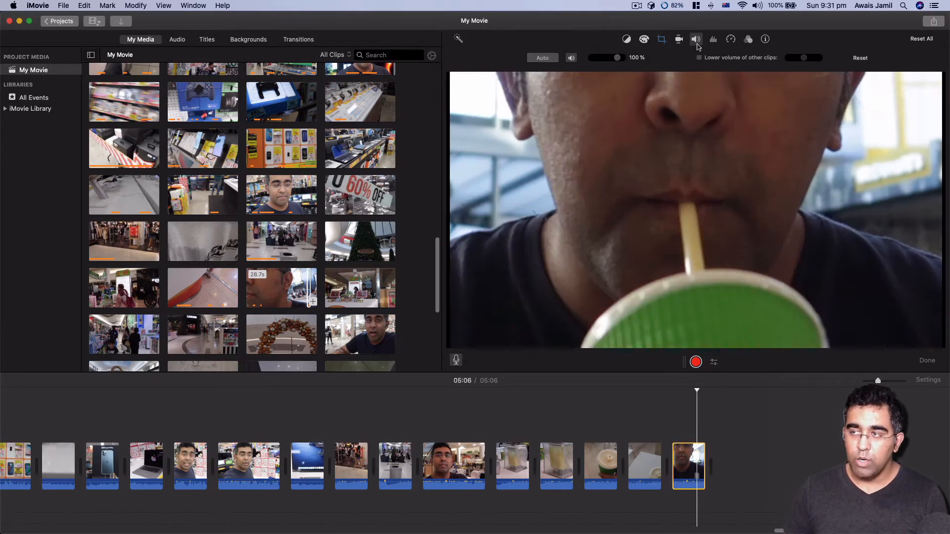
click(571, 59)
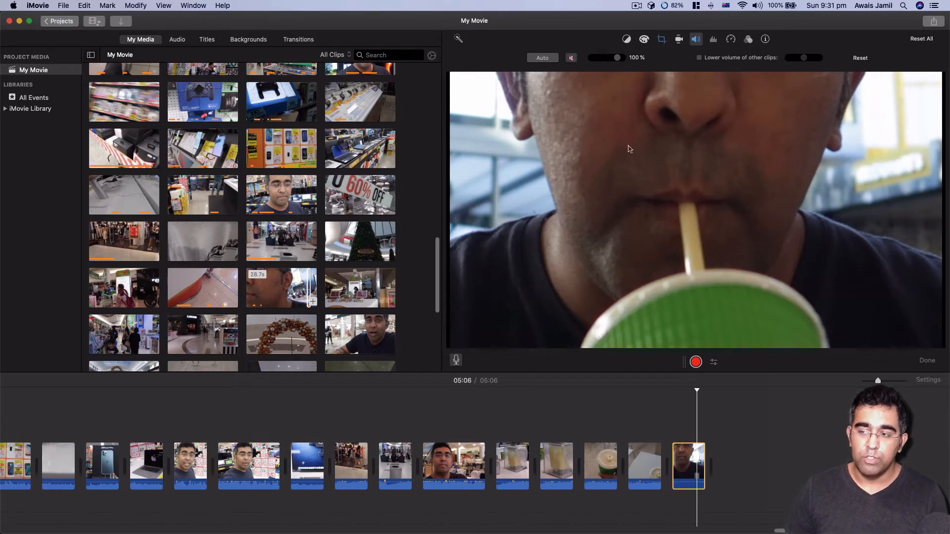
click(668, 400)
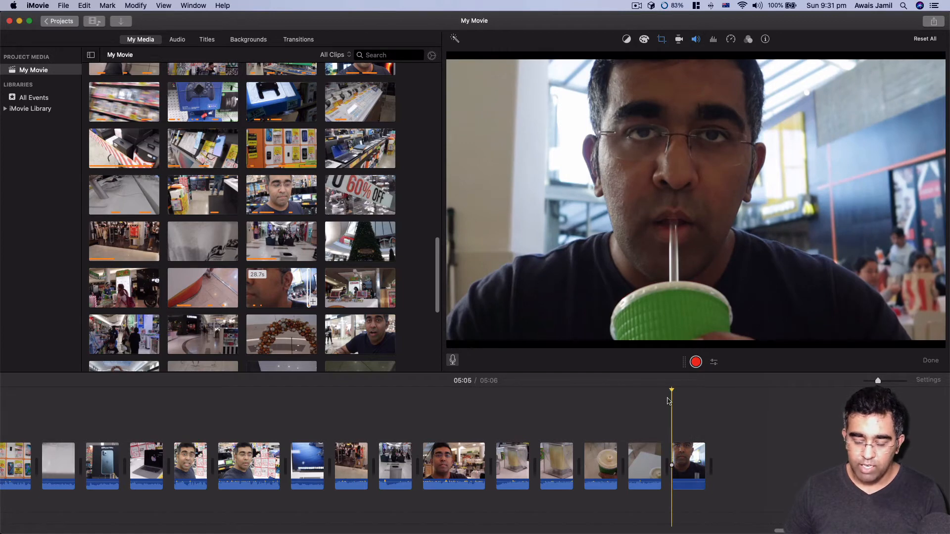
key(space)
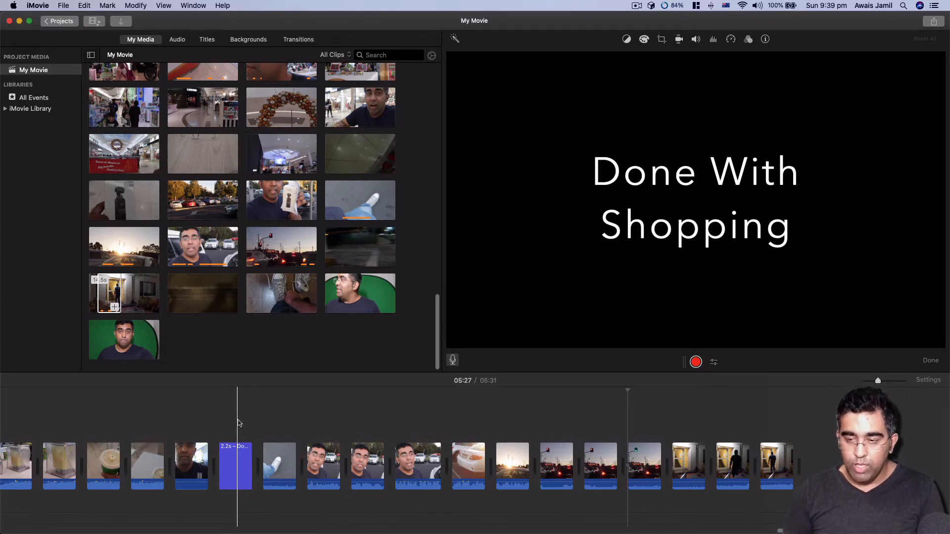
Step: Add a Focus Lower Third title above the timeline's traffic-light clips, starting at the first one
key(super+minus)
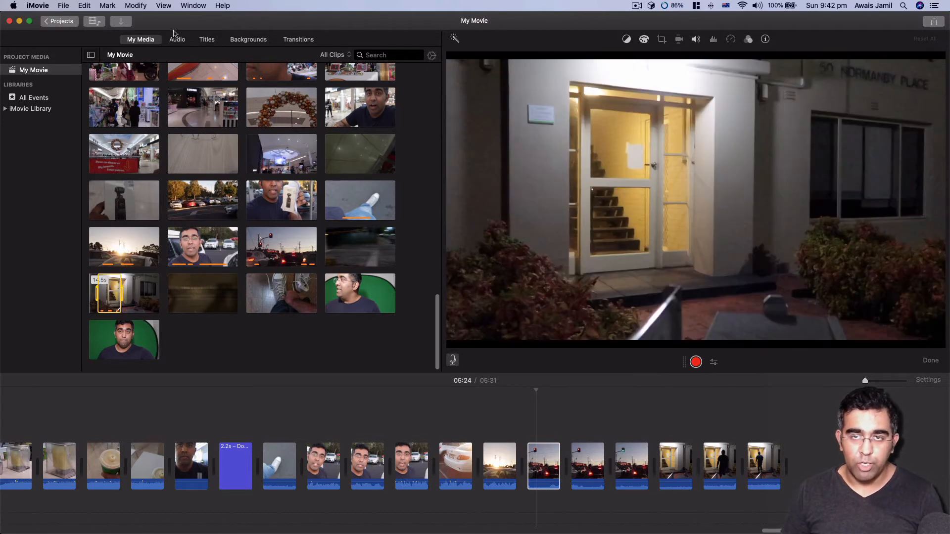
click(211, 43)
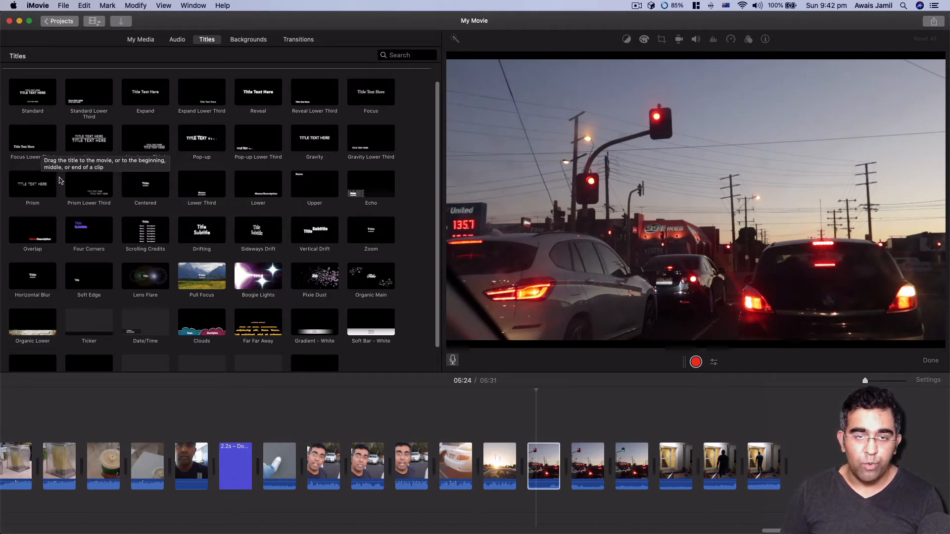
drag(34, 144, 530, 435)
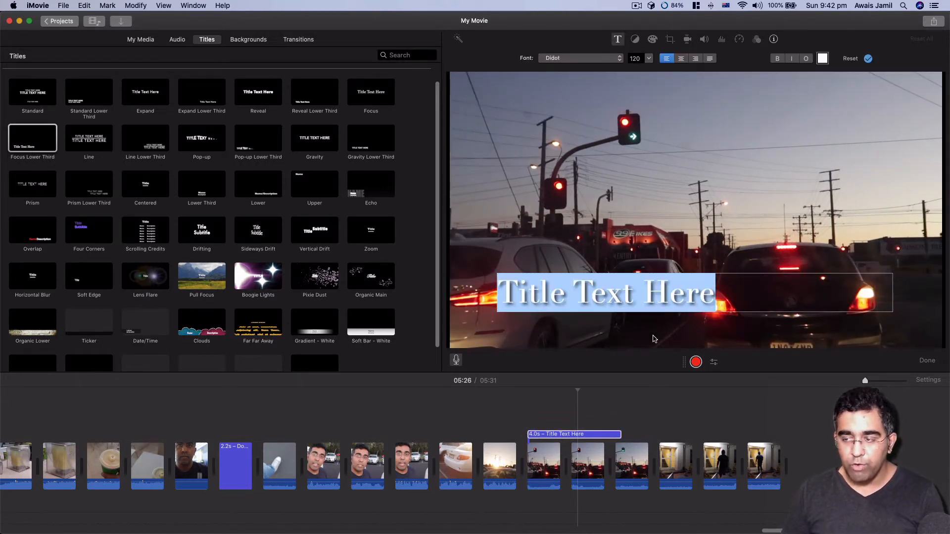
Step: Replace the word "Here" in the traffic-light title with "sadfasdf" and play the title from its start
double_click(666, 310)
text(sadfasdf)
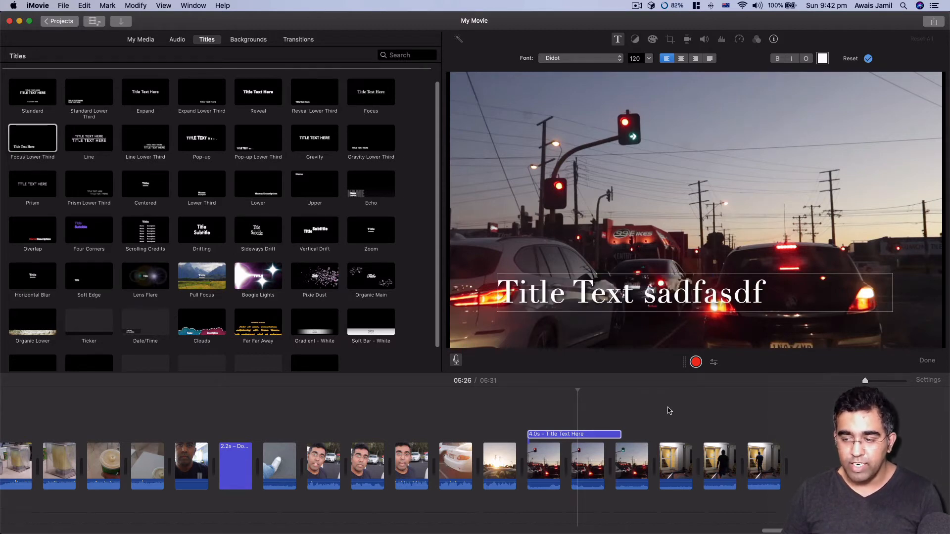
click(532, 405)
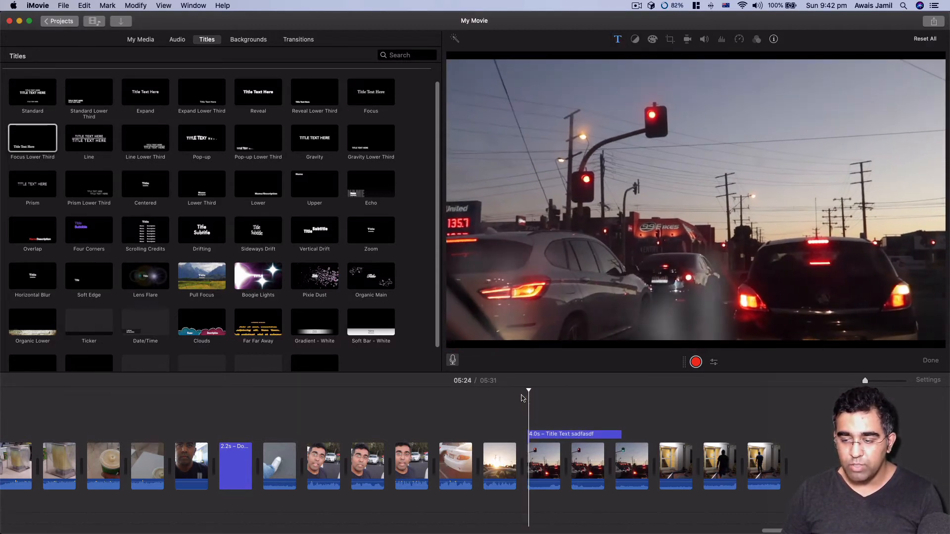
key(space)
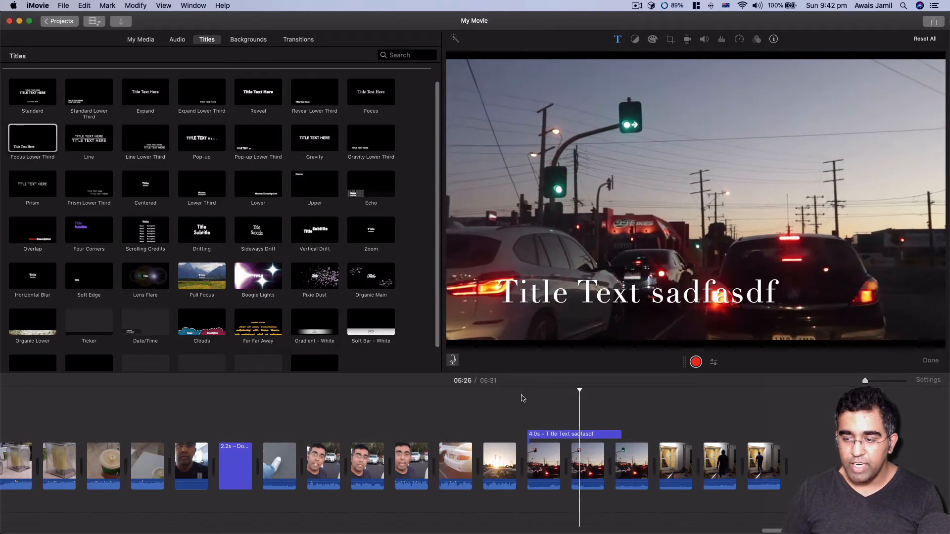
Step: Delete the Focus Lower Third title from above the traffic-light clips
click(569, 435)
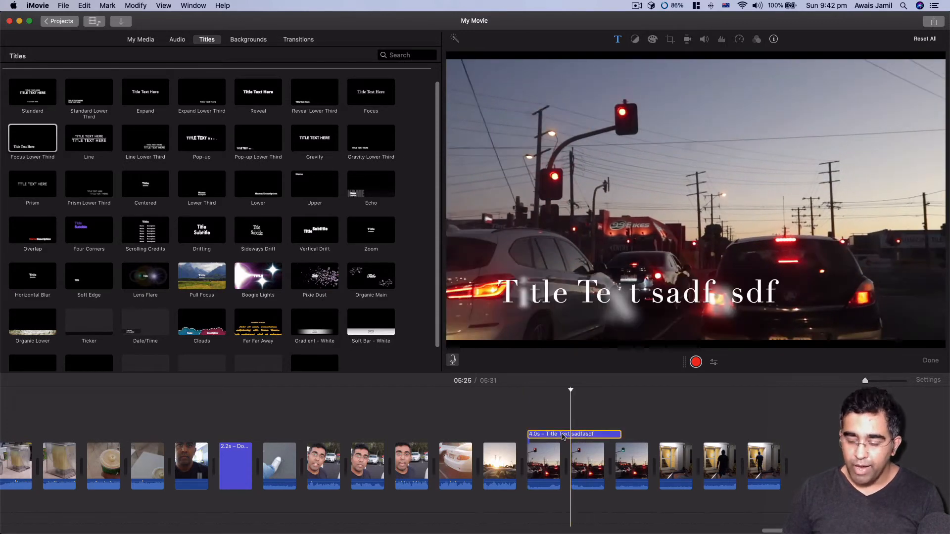
key(Delete)
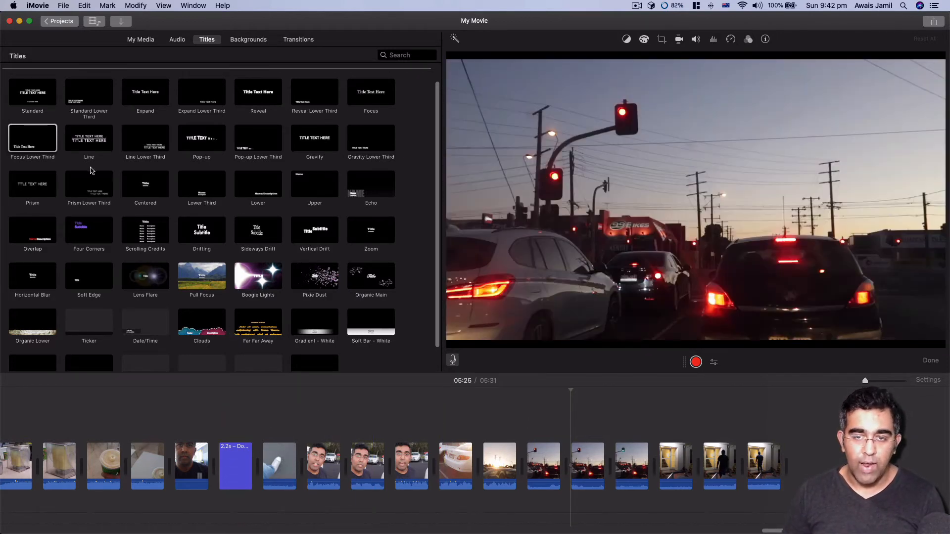
Step: Try the Tan background as an overlay starting above the last traffic-light clip, and delete it from the timeline
click(240, 44)
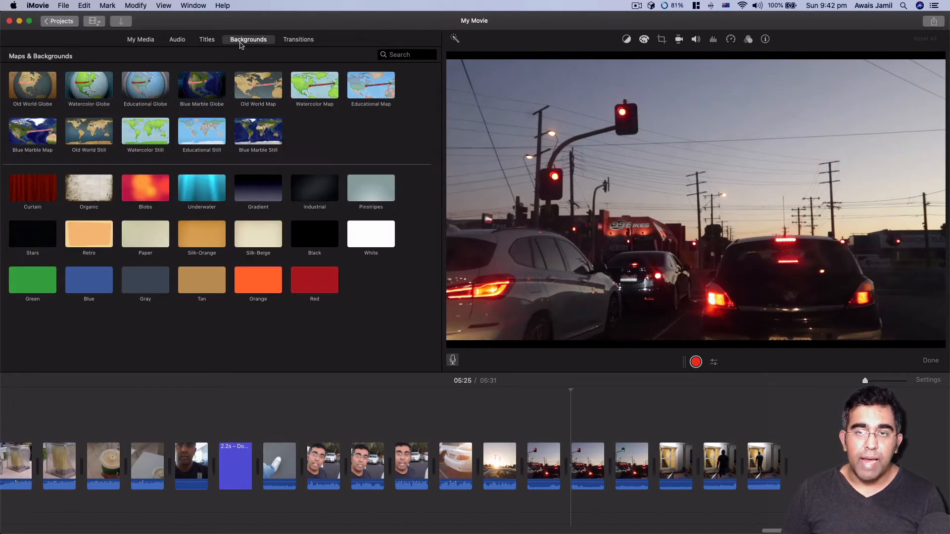
click(154, 285)
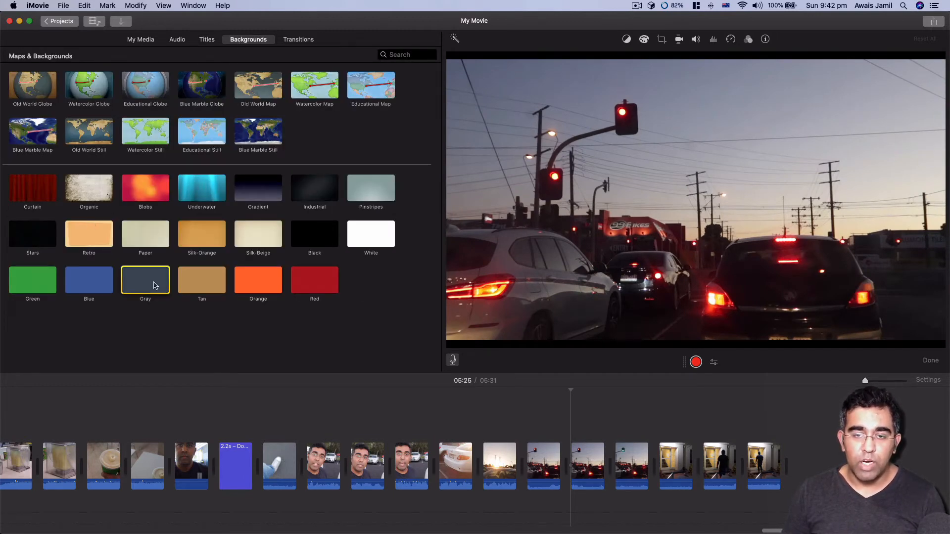
click(214, 289)
drag(211, 287, 610, 419)
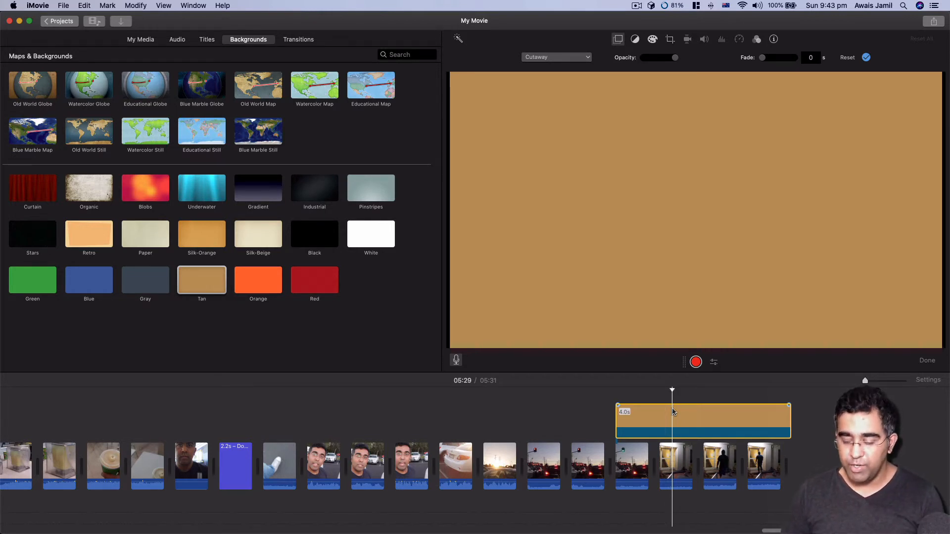
key(Delete)
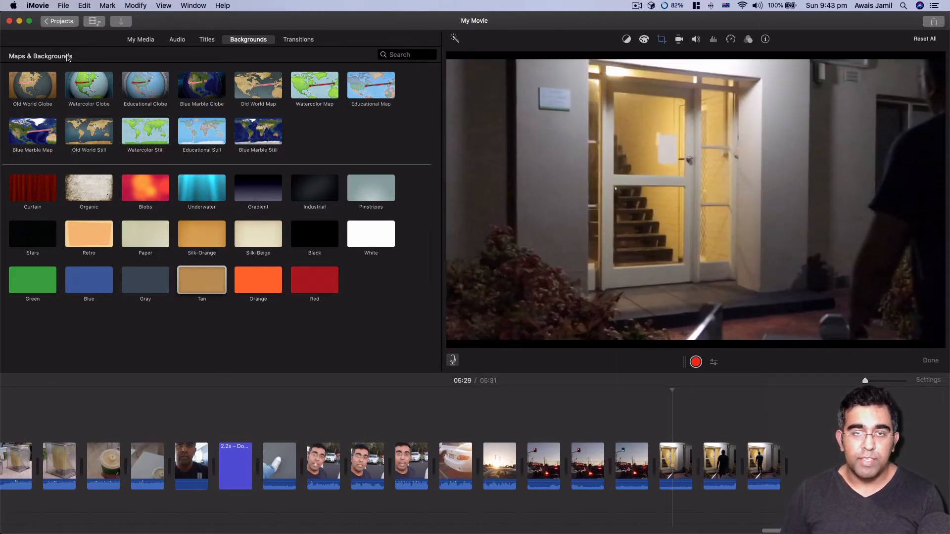
Step: Add the Old World Globe map after the last clip in the timeline and open its route settings
click(36, 97)
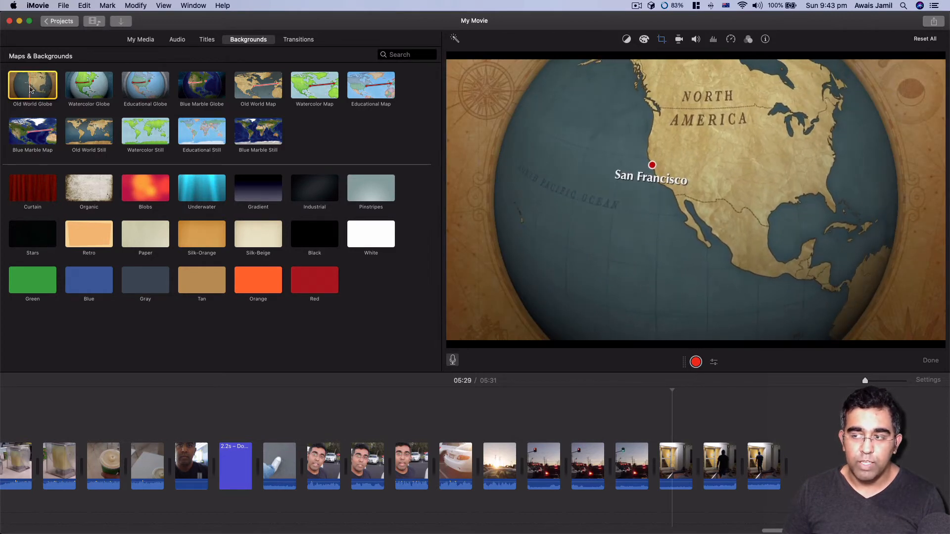
drag(43, 95, 804, 425)
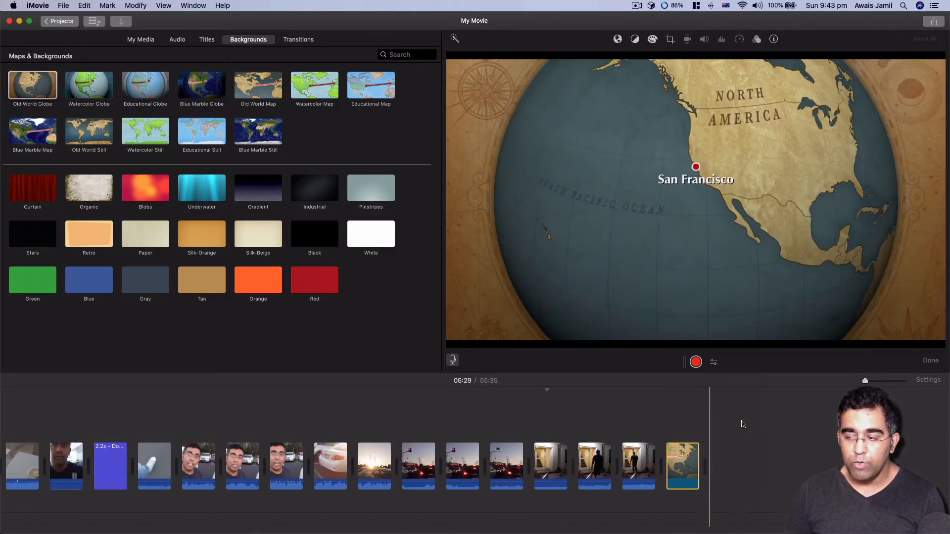
click(699, 471)
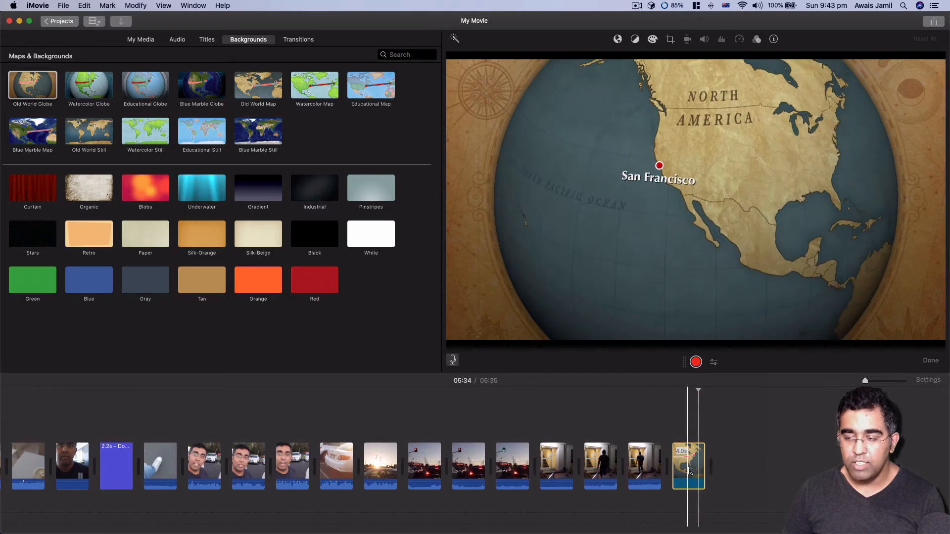
click(687, 474)
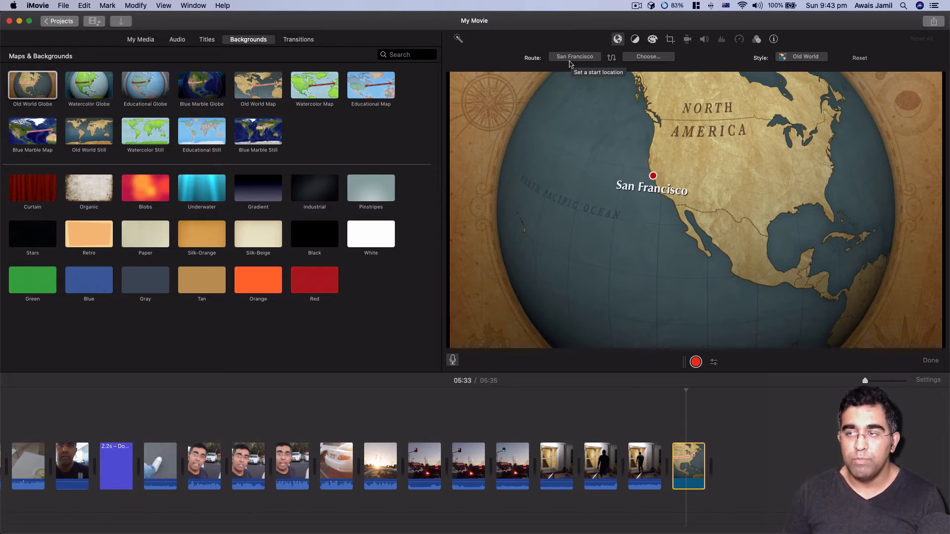
Step: Set the end location of the globe clip's route to Melbourne, keeping San Francisco as the start
click(649, 57)
click(649, 57)
click(649, 58)
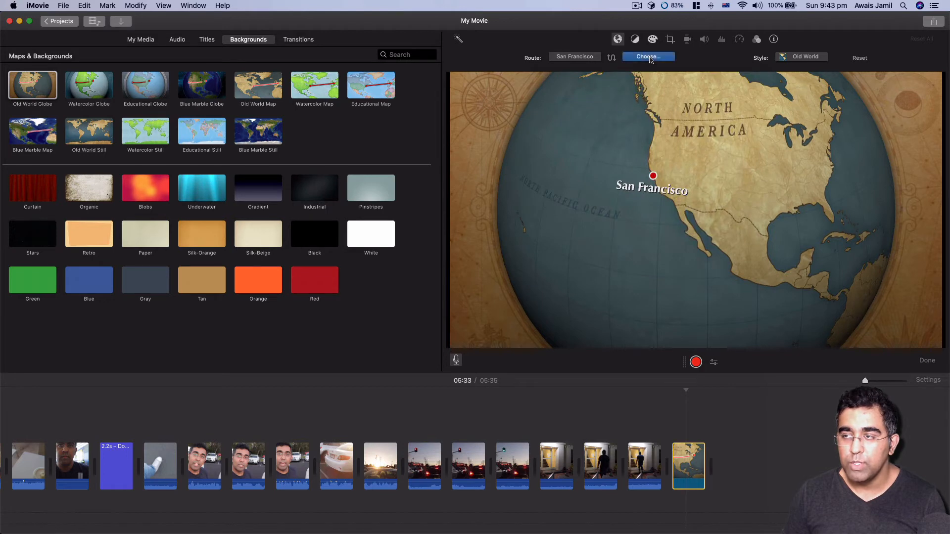
text(melbou)
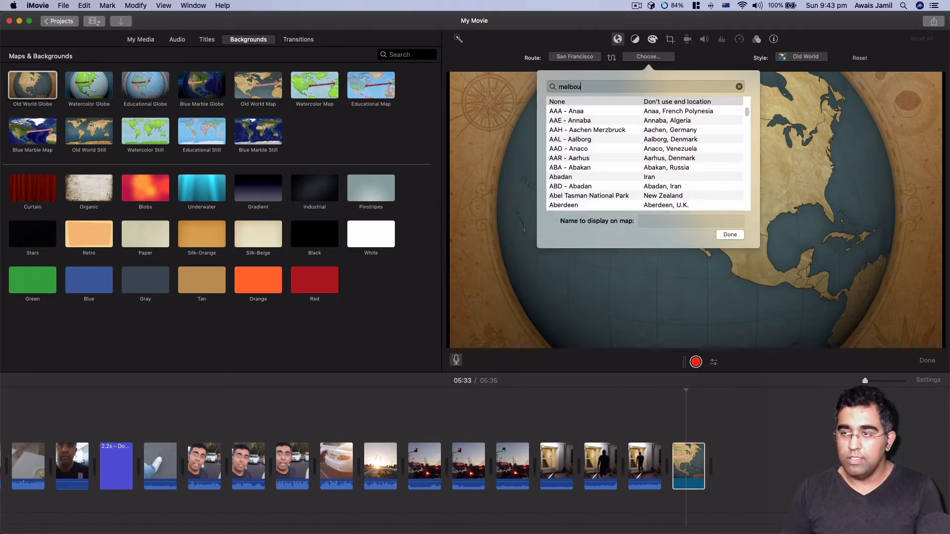
double_click(672, 141)
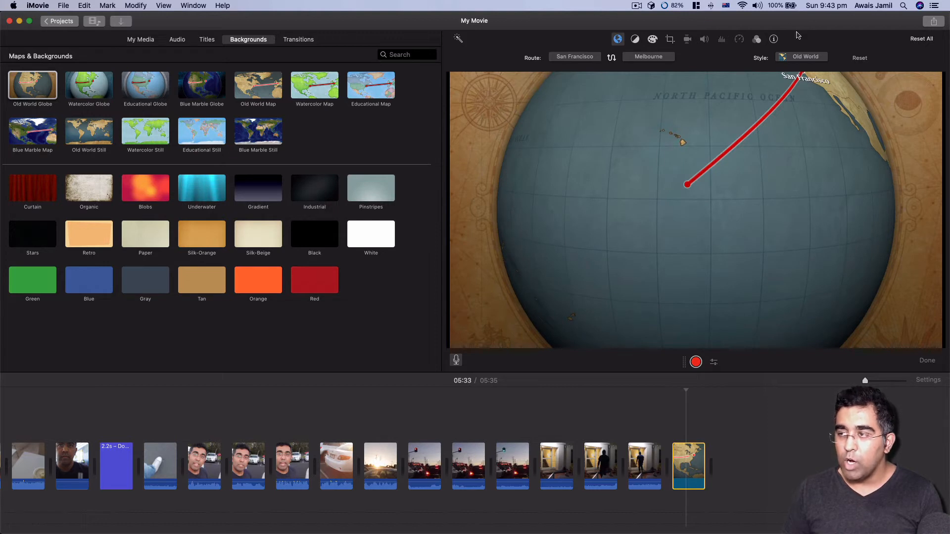
Step: Enable Zoom In in the globe clip's map style options and play the clip from its start
click(794, 61)
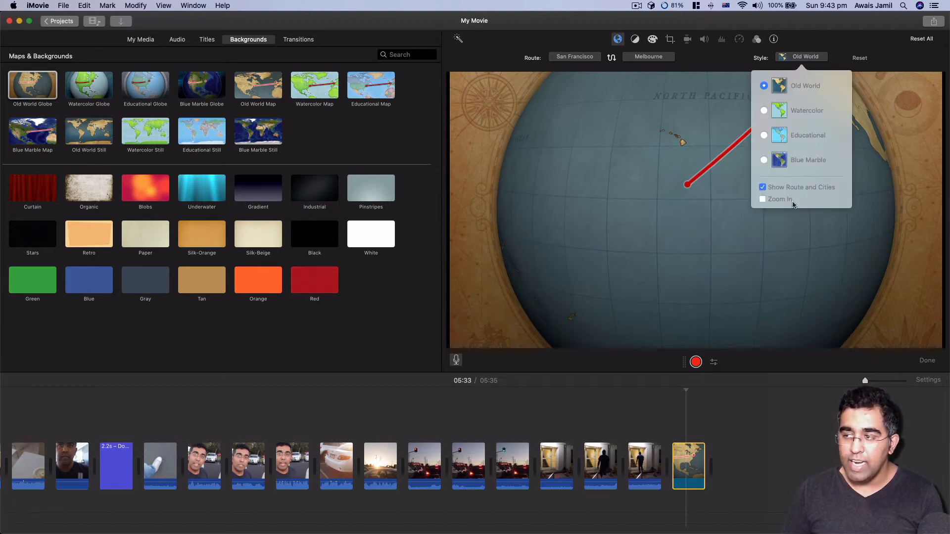
click(763, 199)
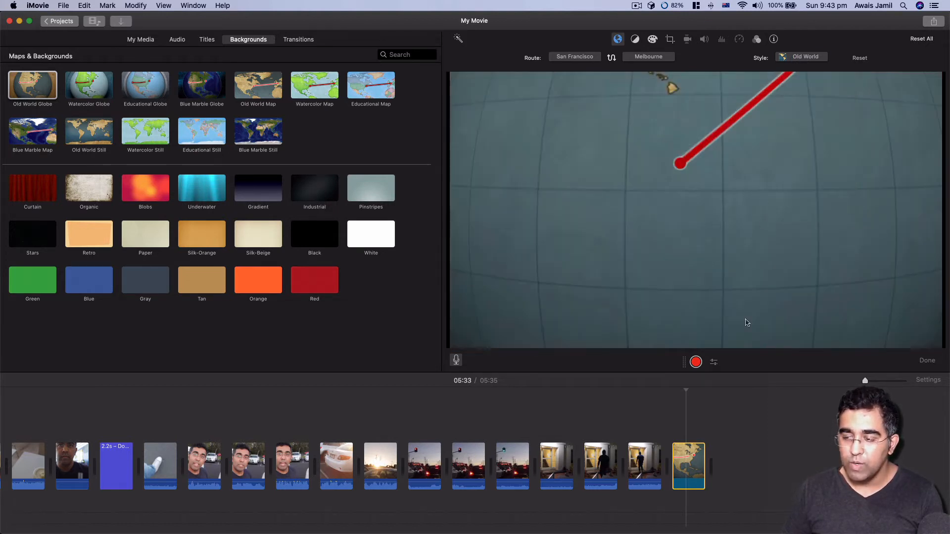
click(666, 413)
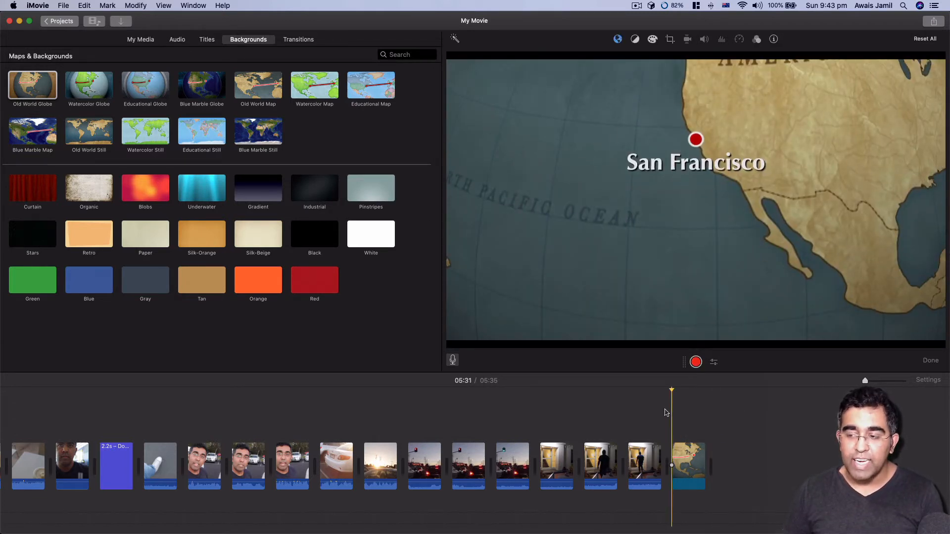
key(space)
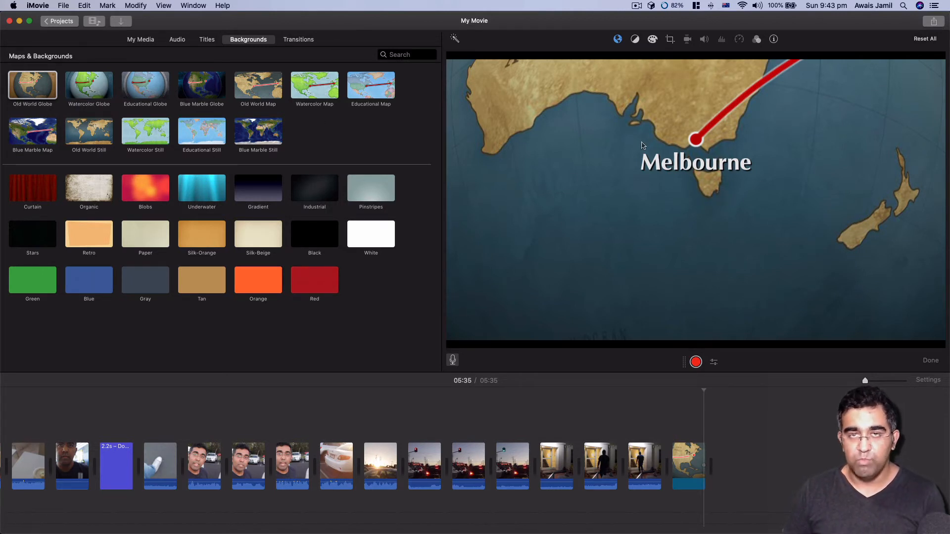
Step: Disable Zoom In for the globe clip and preview the San Francisco to Melbourne route again
click(686, 470)
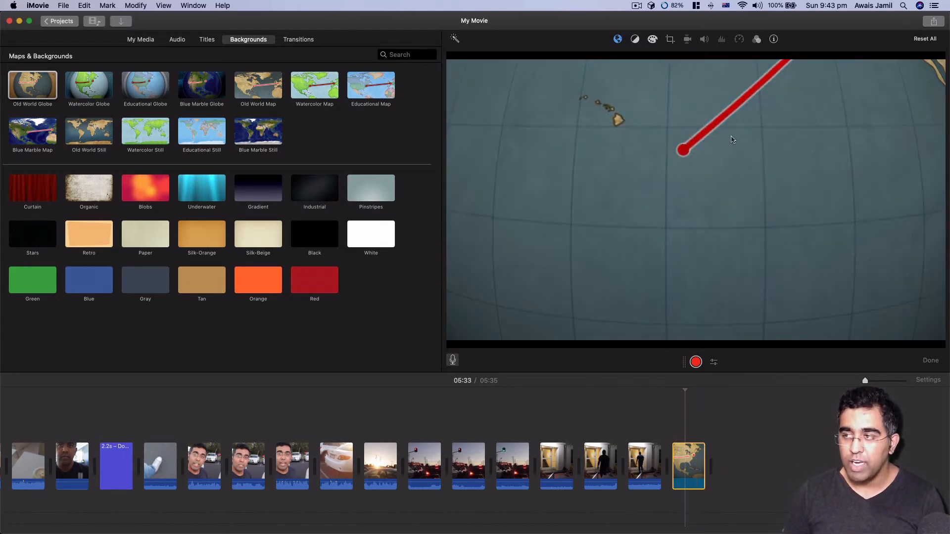
click(681, 452)
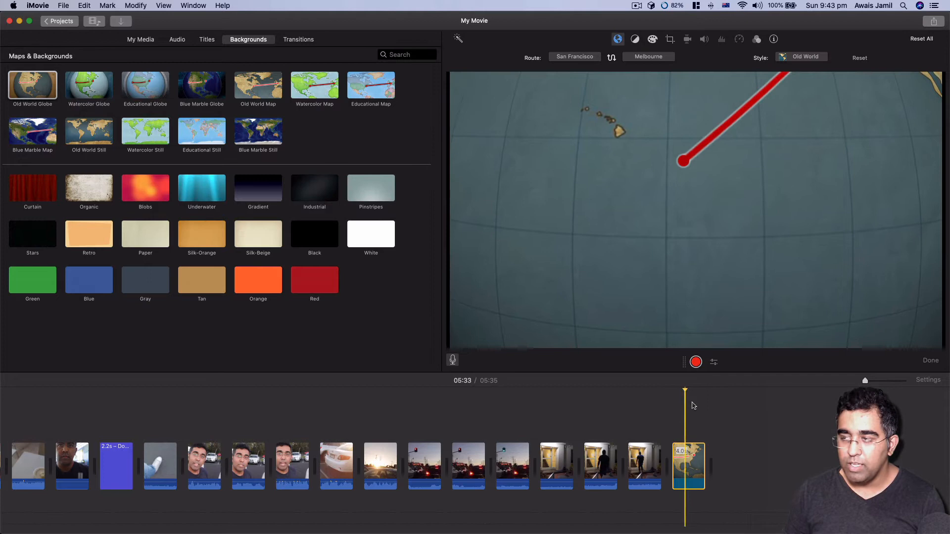
click(808, 57)
click(780, 199)
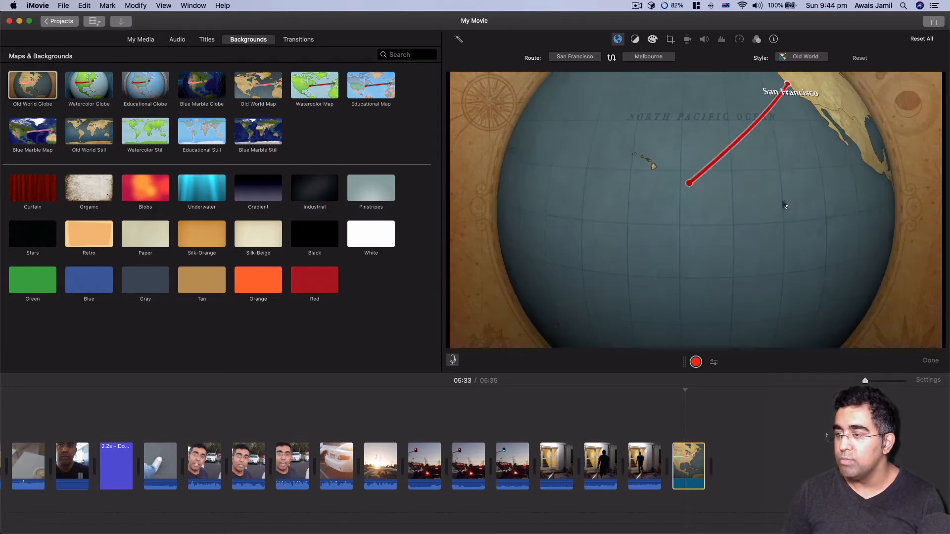
click(672, 421)
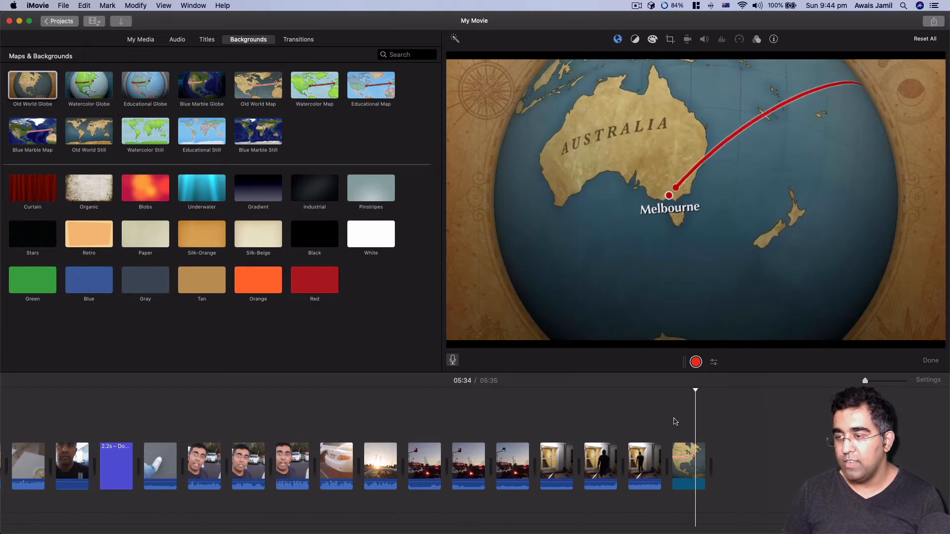
Step: Delete the Old World Globe clip from the end of the timeline
click(684, 460)
key(Delete)
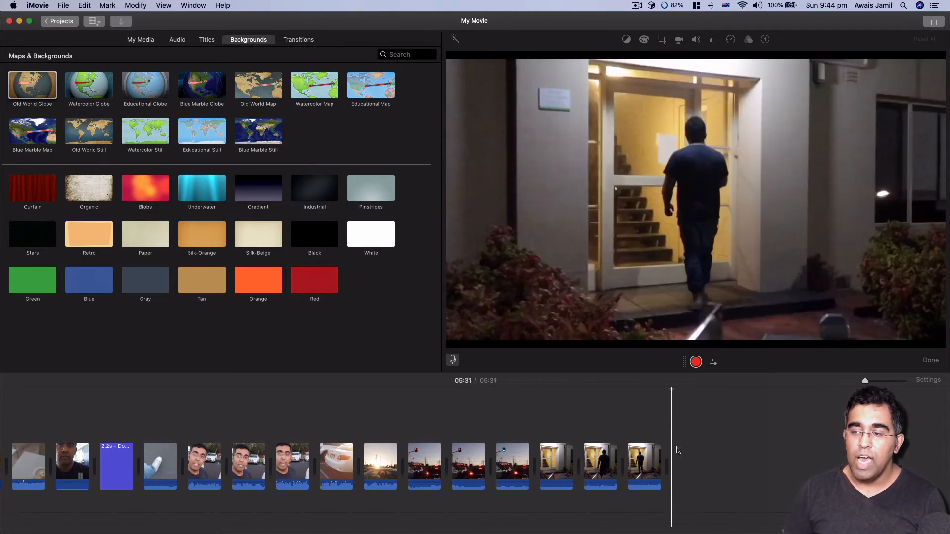
Step: Add a Circle Close transition between the second and third traffic light clips near the end of the timeline
click(293, 40)
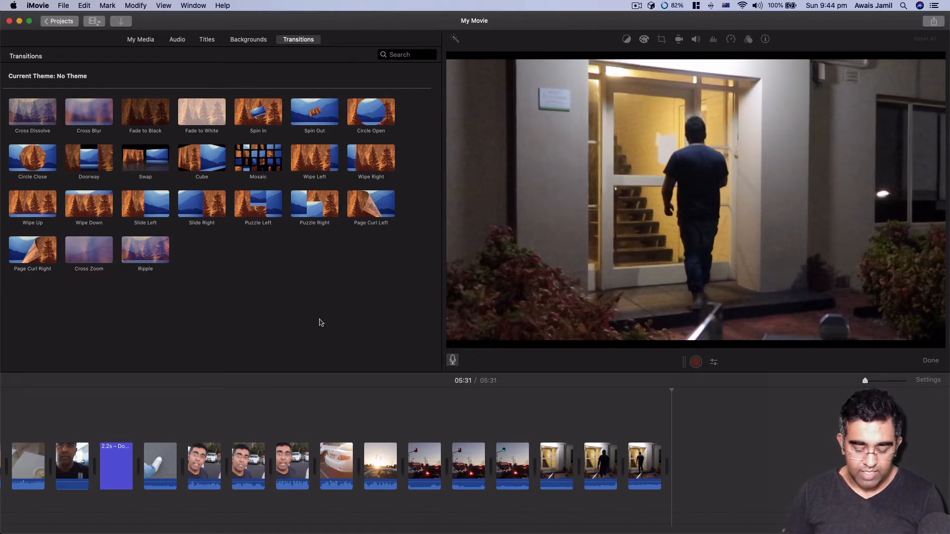
click(136, 5)
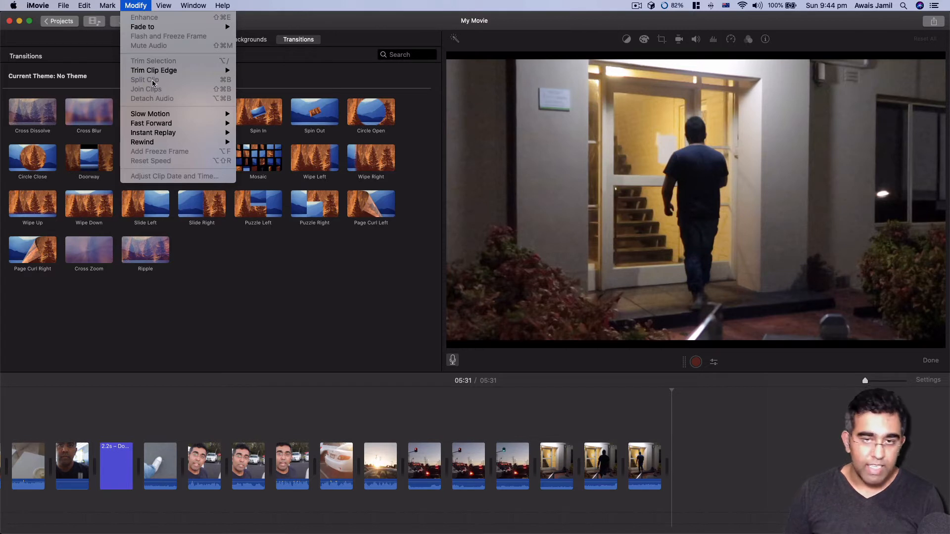
click(445, 405)
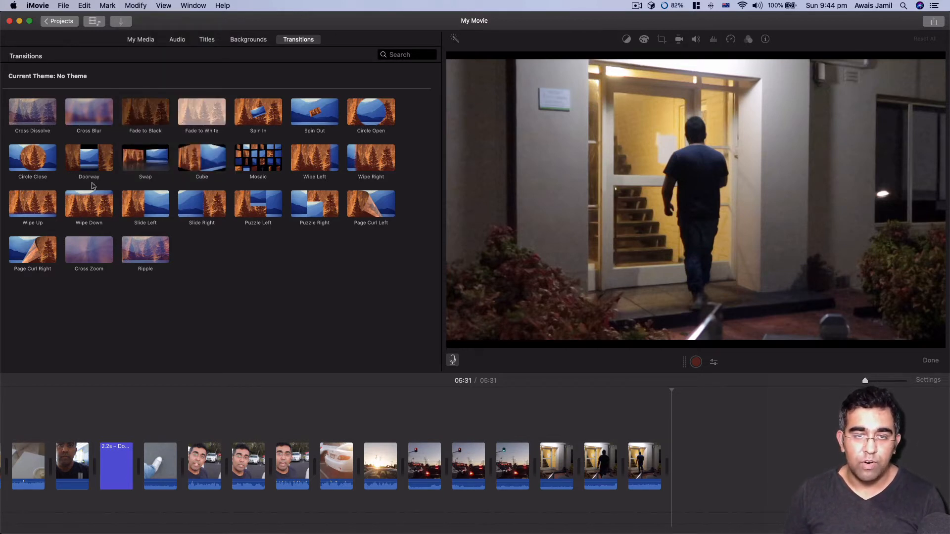
click(29, 166)
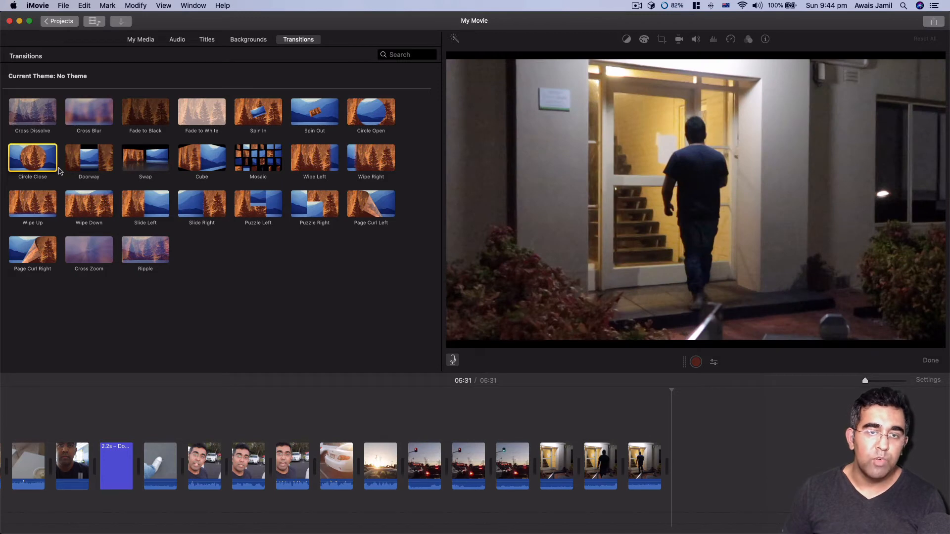
drag(39, 164, 493, 468)
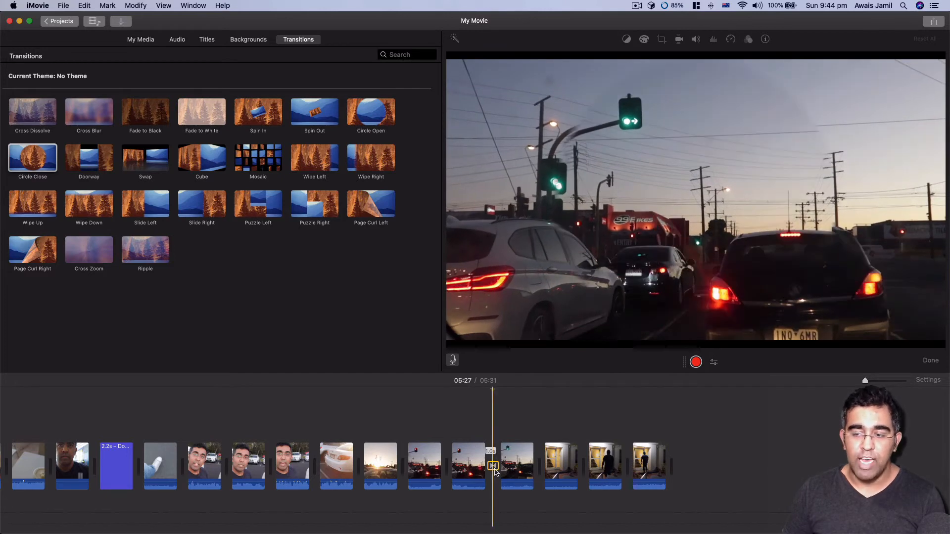
Step: Play the Circle Close transition between the traffic light clips, and delete it from the timeline
click(468, 423)
key(space)
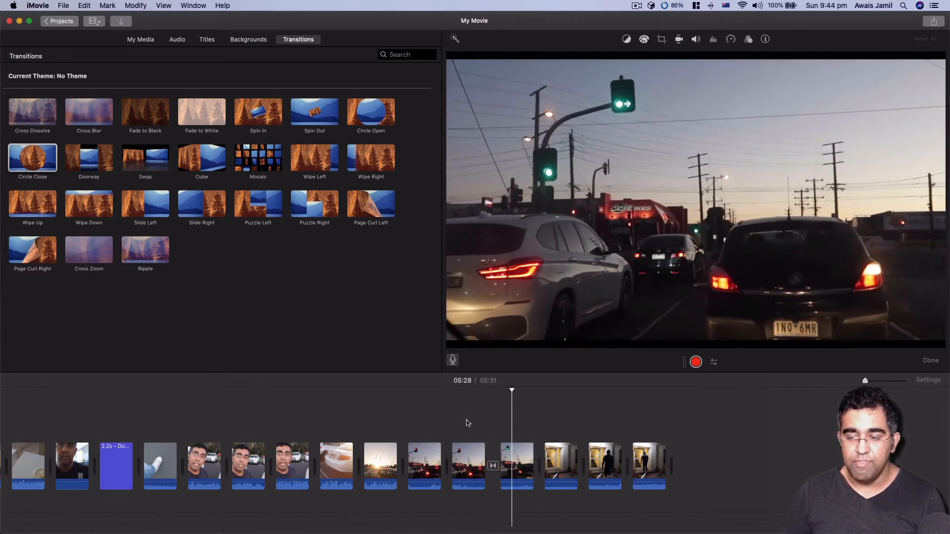
key(space)
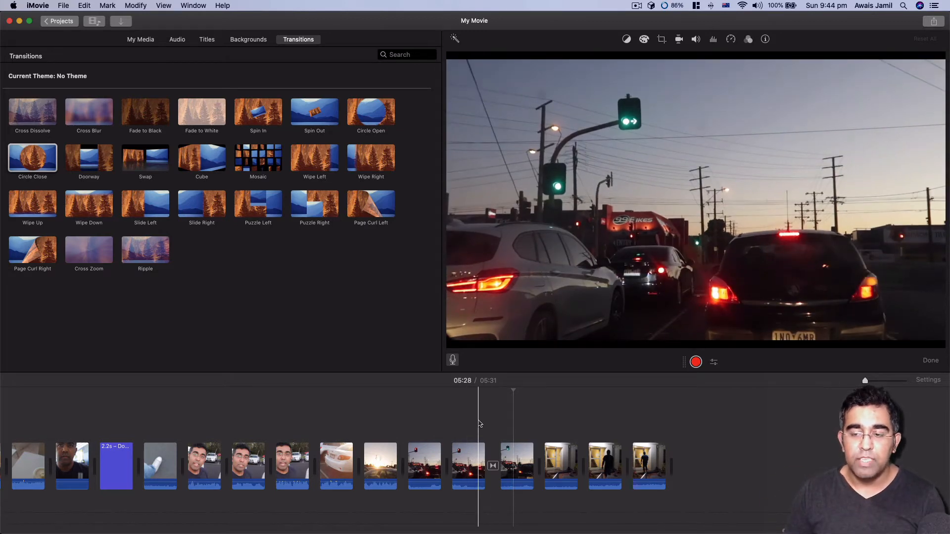
click(494, 466)
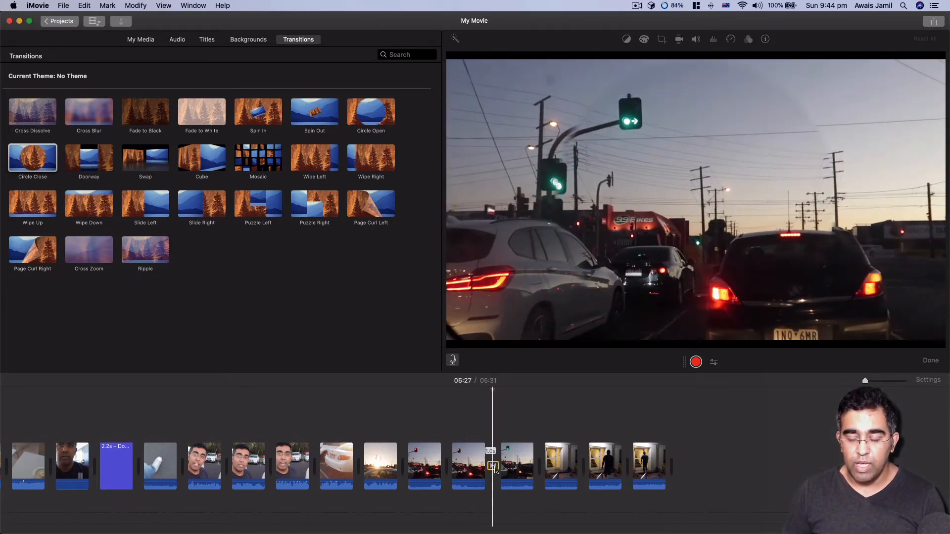
key(Delete)
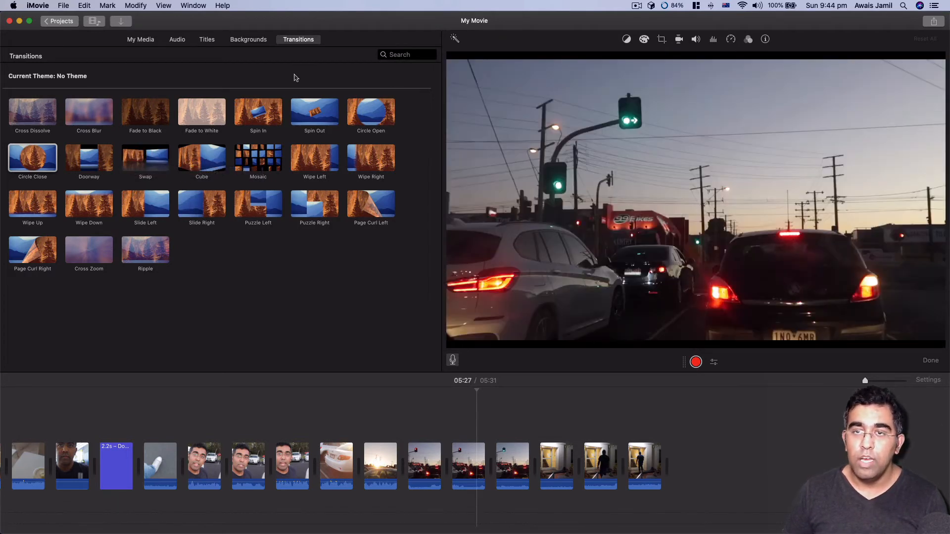
click(279, 269)
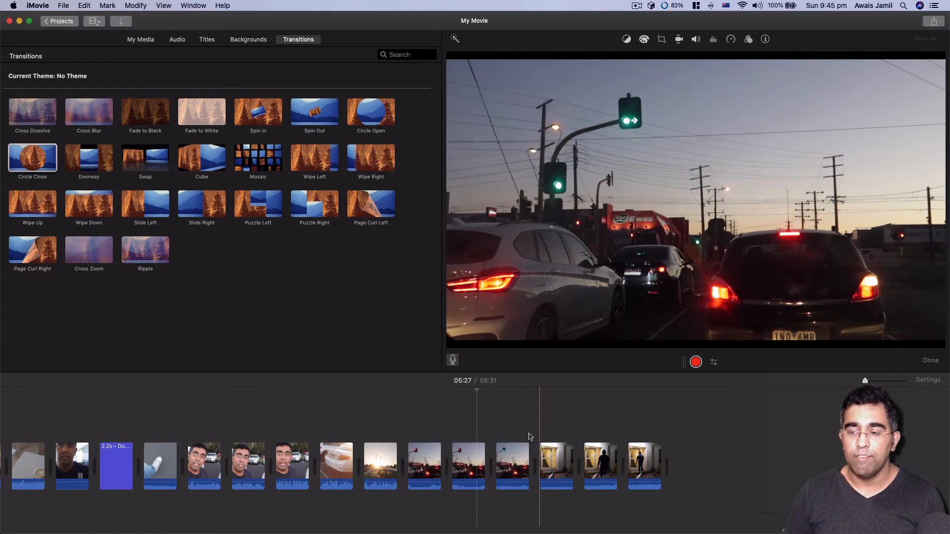
click(518, 419)
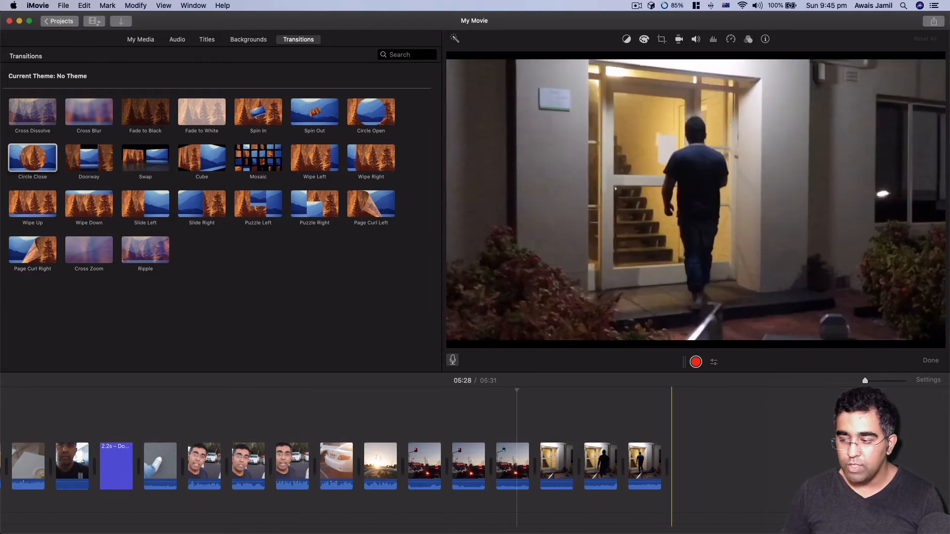
Step: Apply Auto color balance to the window curtain clip at the beginning of the movie
scroll(673, 505, left, 10)
scroll(673, 504, left, 15)
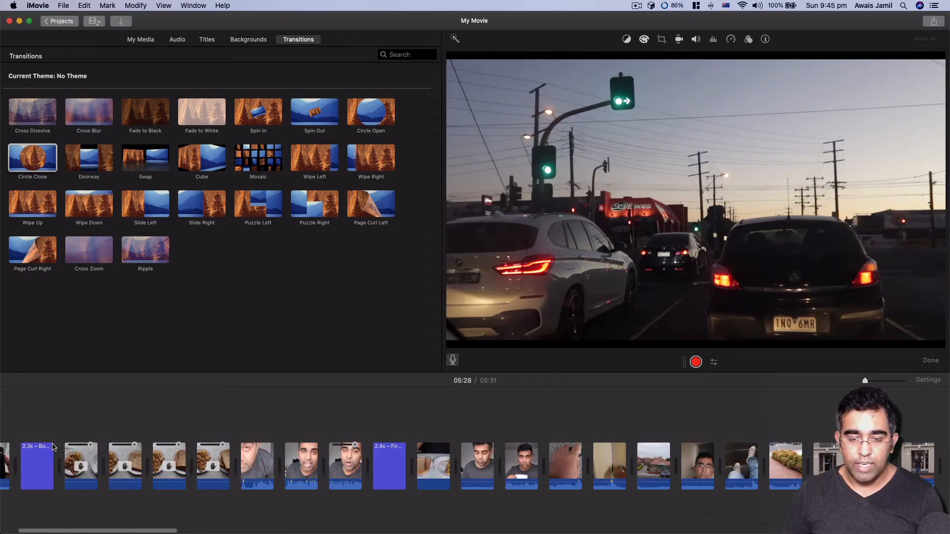
click(45, 460)
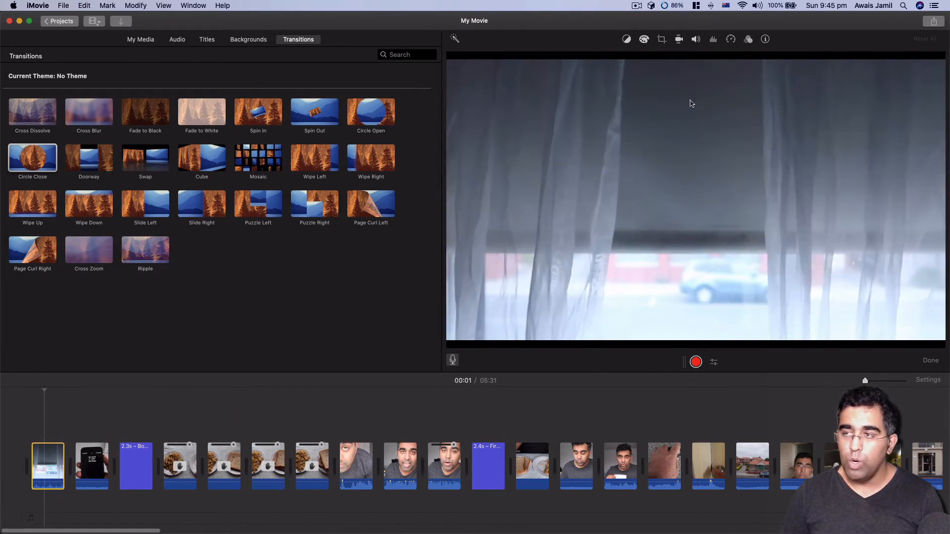
click(627, 40)
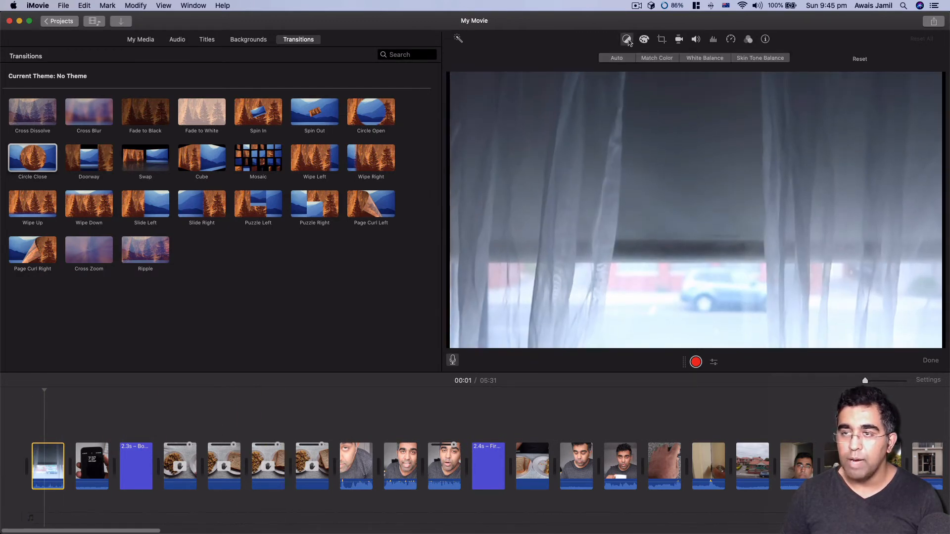
click(618, 58)
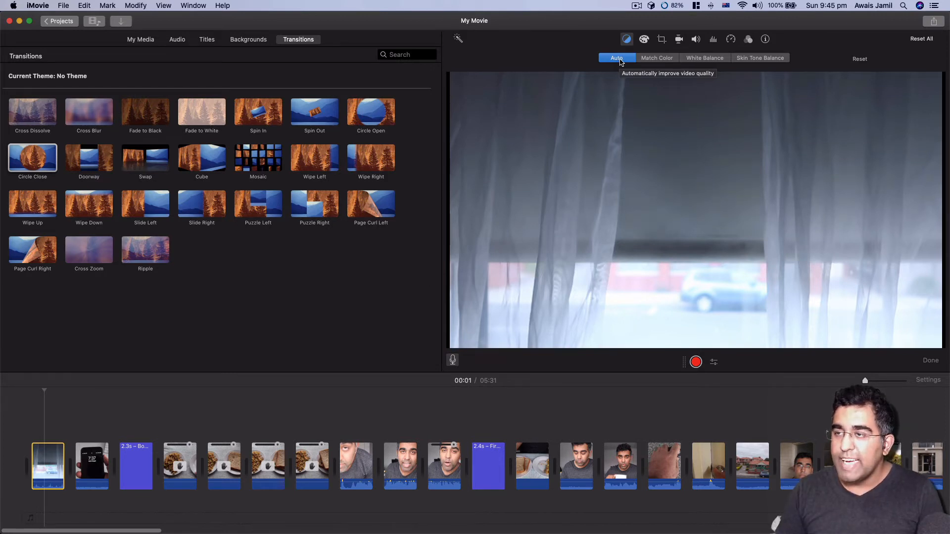
Step: Try matching the curtain clip's color to frames of the selfie, coffee cup and door handle clips, and cancel the color match
click(654, 59)
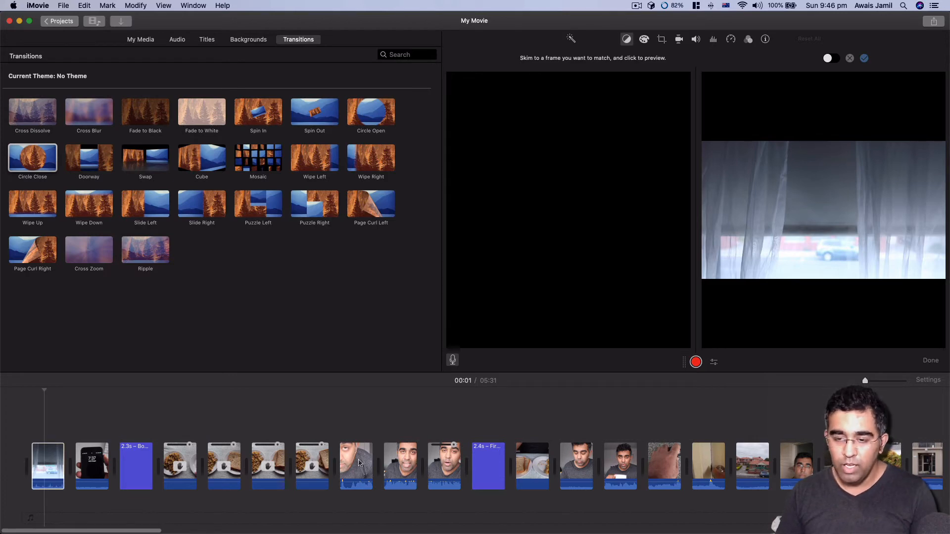
click(402, 462)
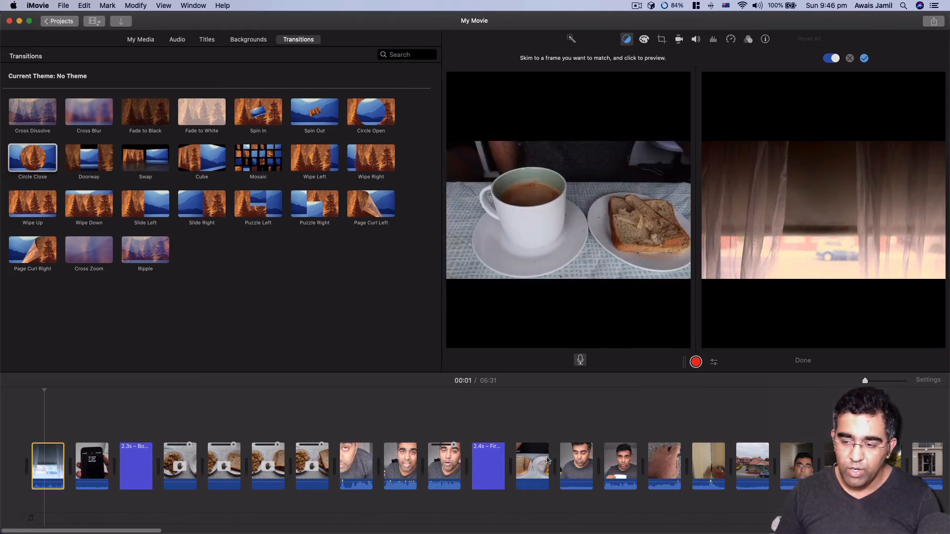
click(543, 457)
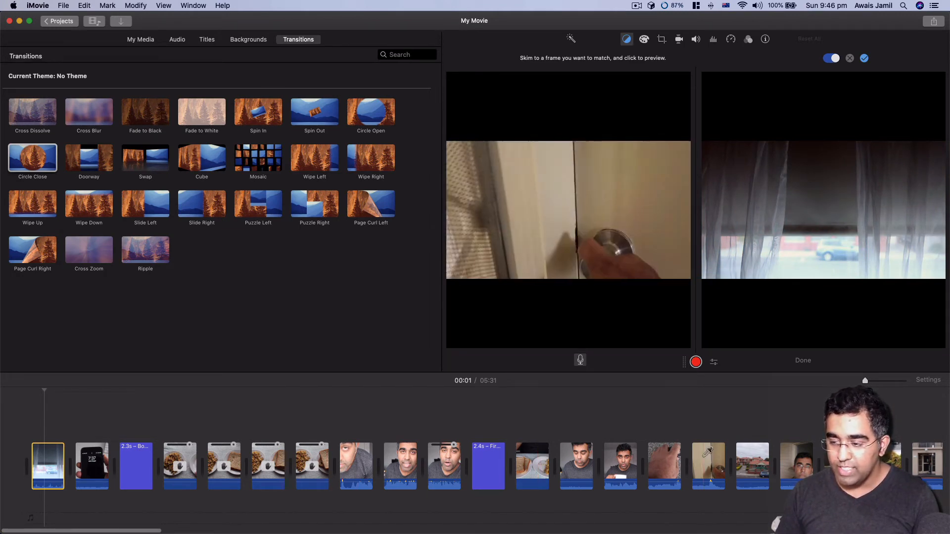
click(701, 453)
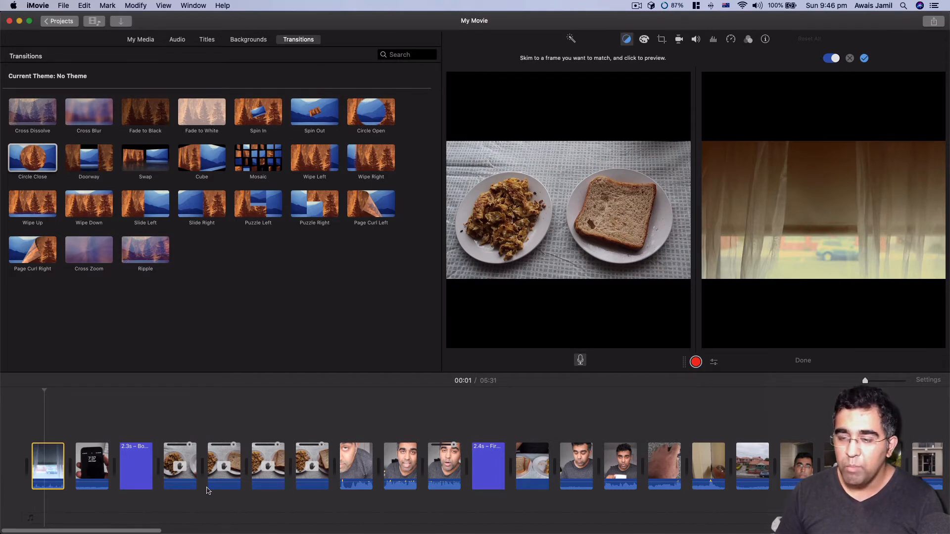
click(849, 59)
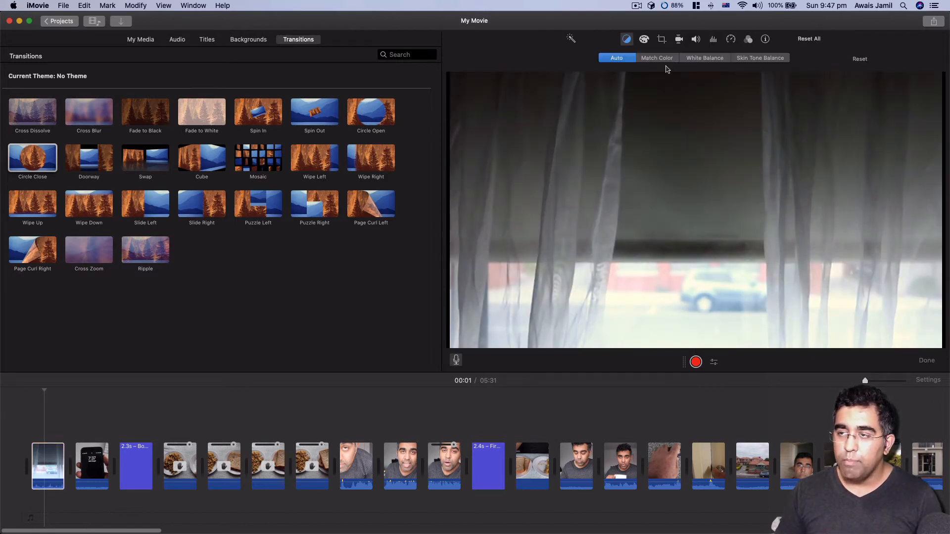
Step: Try White Balance on the curtain clip by sampling the bright area outside the window, and cancel it
click(694, 60)
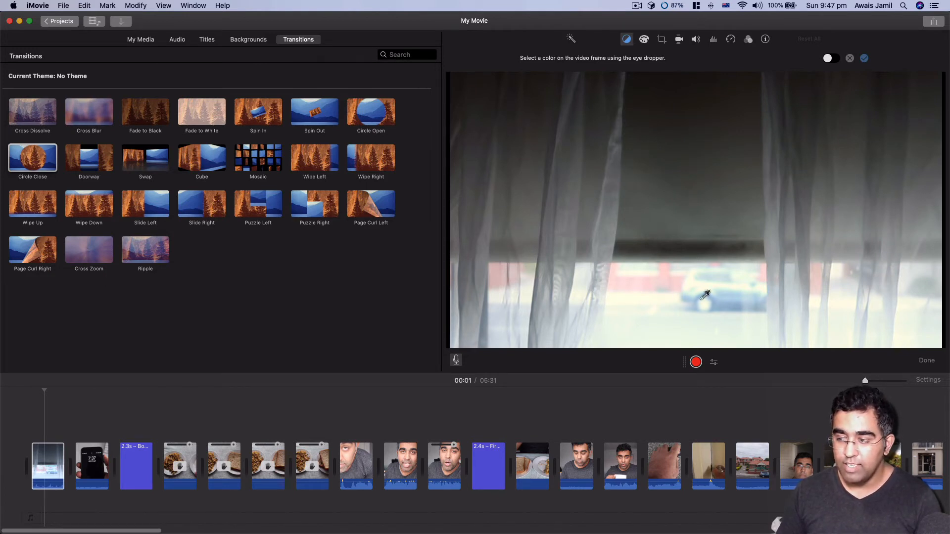
click(649, 281)
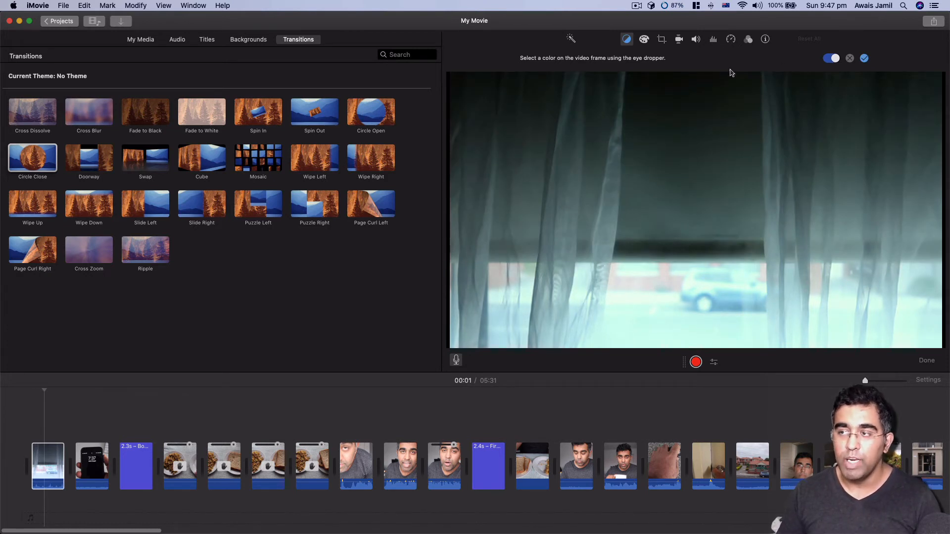
click(850, 59)
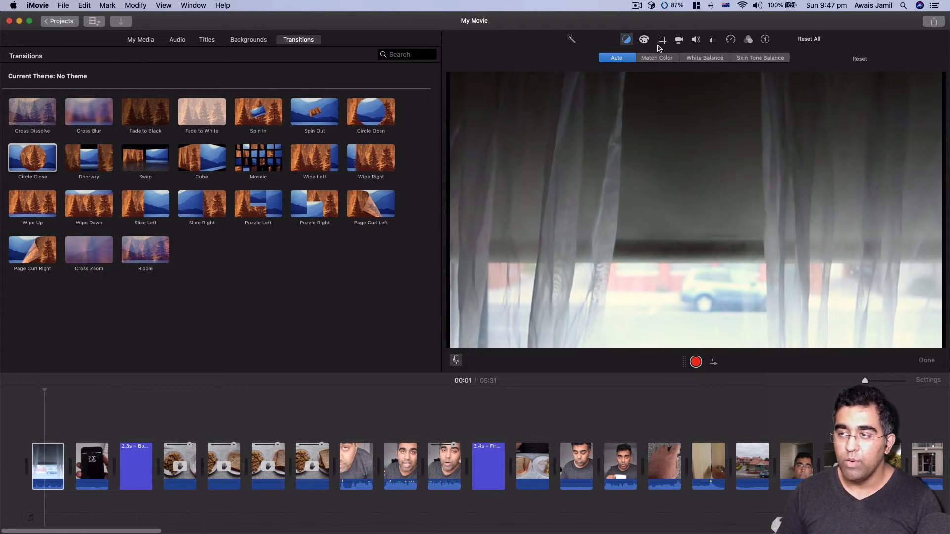
Step: Try Skin Tone Balance on the curtain clip by sampling the dark blind, and cancel it
click(748, 60)
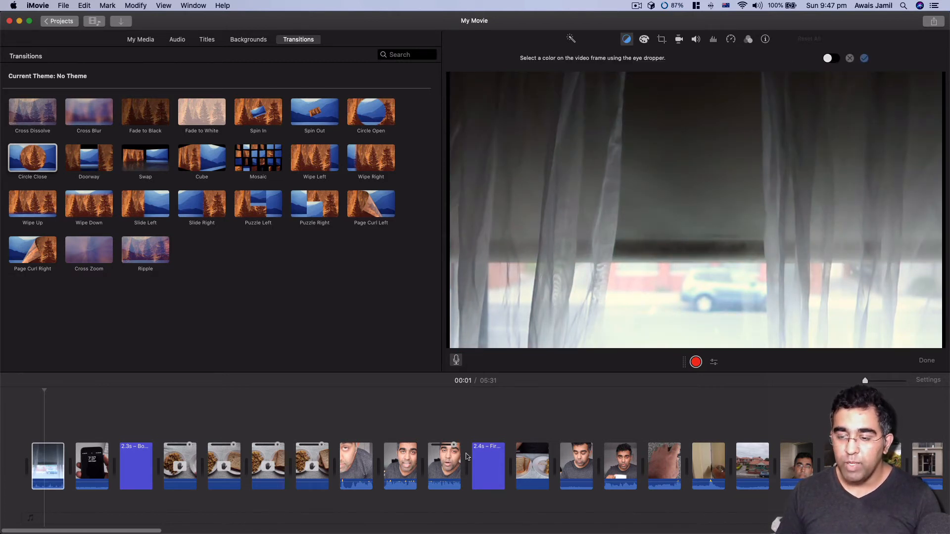
click(663, 190)
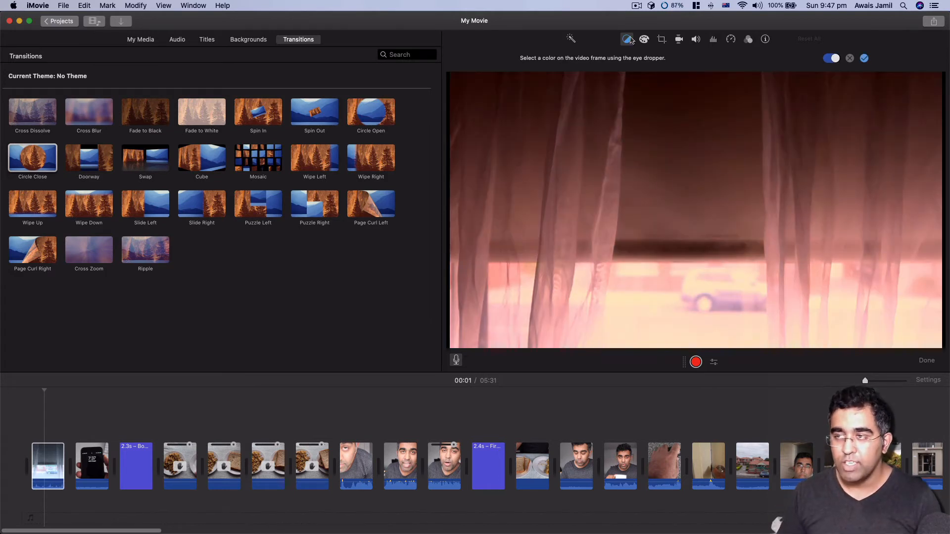
click(851, 58)
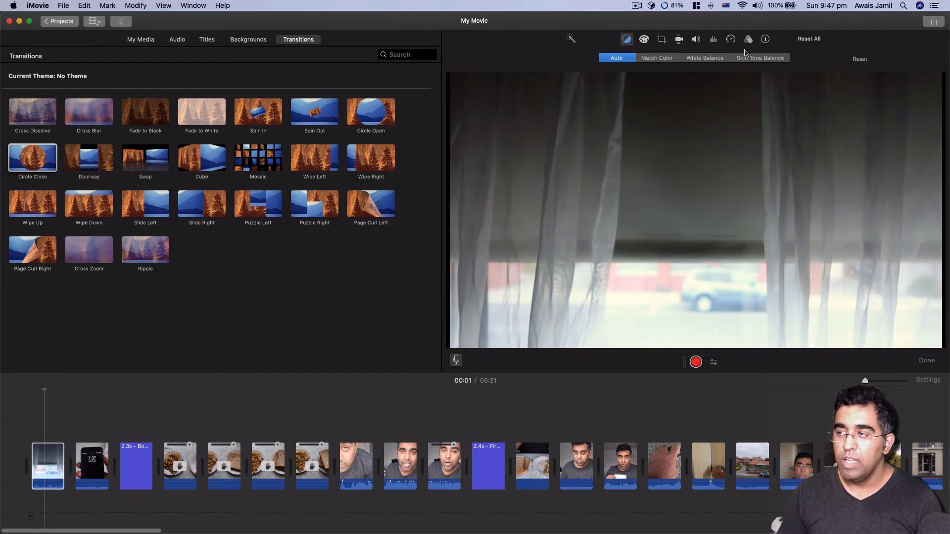
Step: Try changing the curtain clip's tonal levels, saturation and color temperature, resetting the color correction after each trial
click(644, 42)
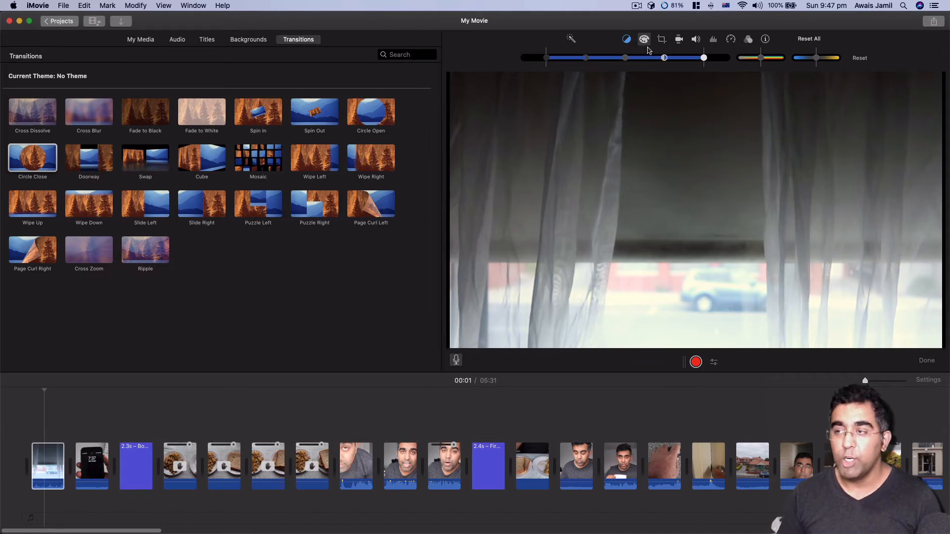
drag(704, 58, 612, 60)
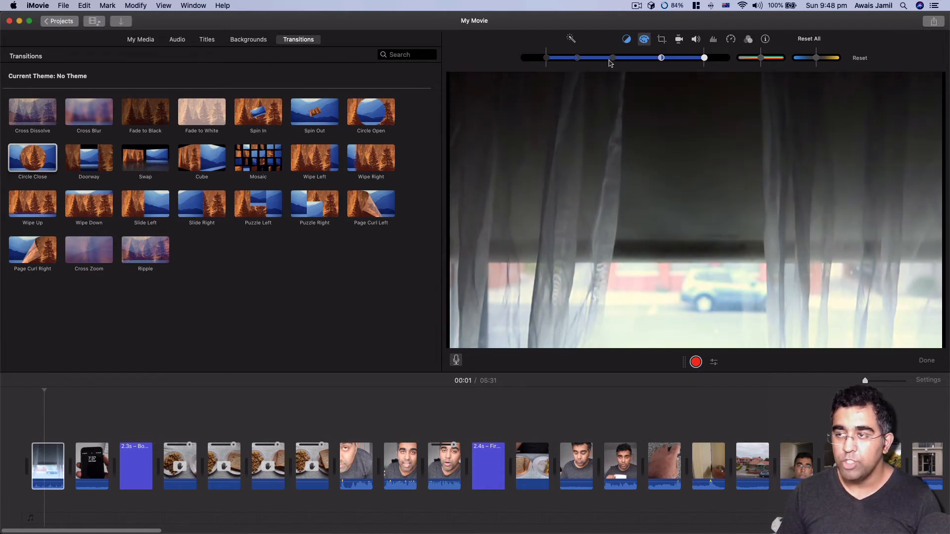
click(861, 61)
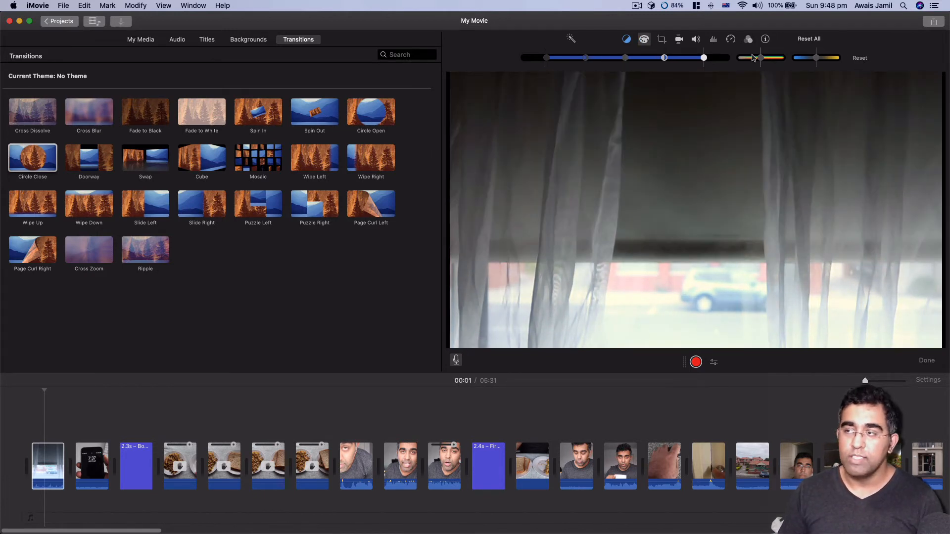
drag(761, 58, 810, 63)
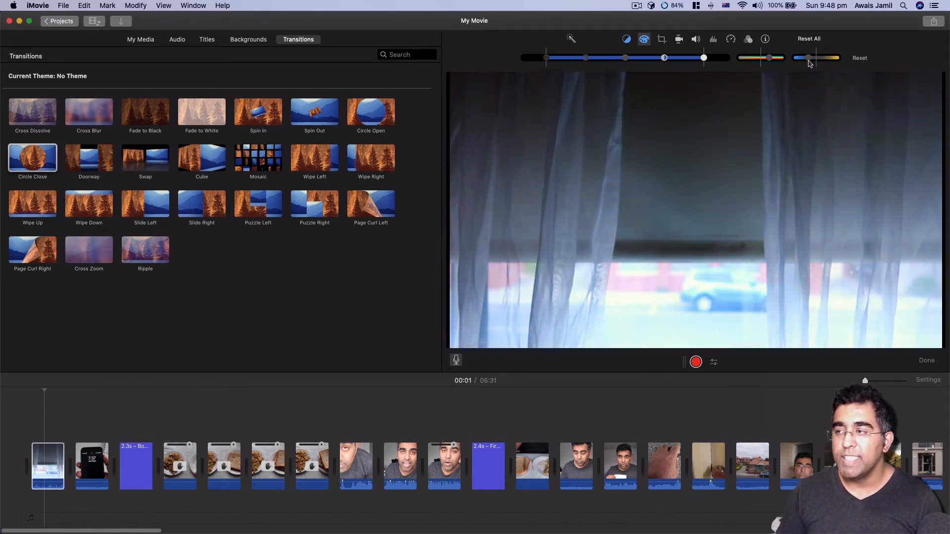
click(869, 62)
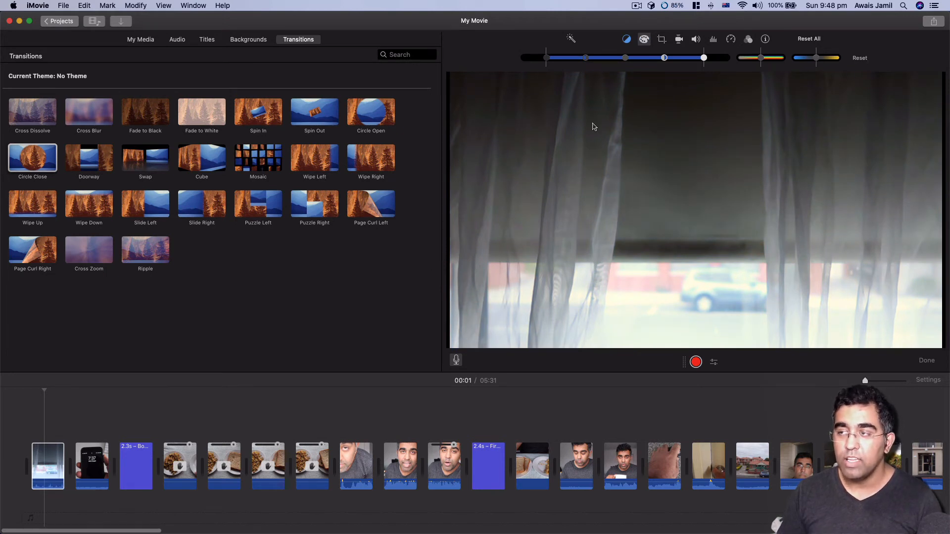
Step: View the cropping and stabilization settings, and select the car park selfie clip in the middle of the timeline
click(663, 40)
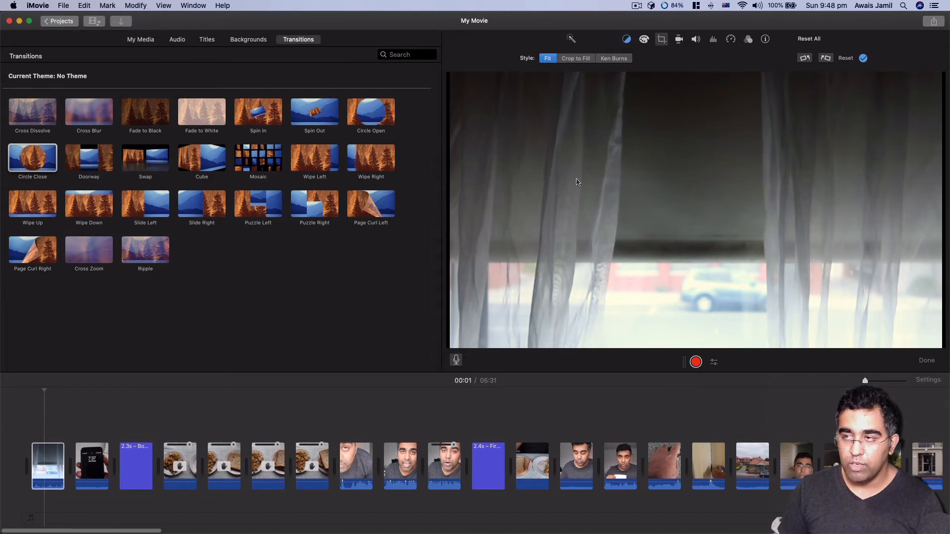
click(680, 41)
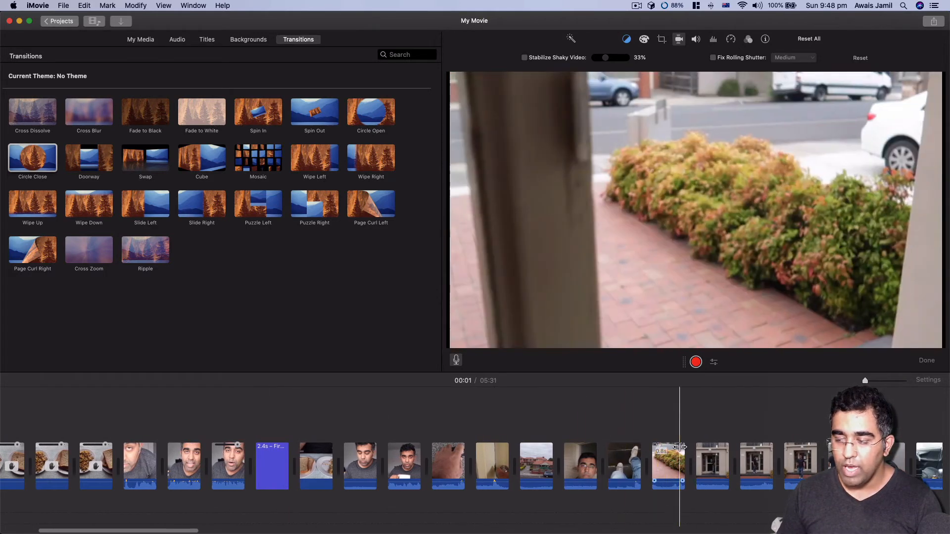
scroll(683, 448, right, 5)
scroll(682, 449, right, 10)
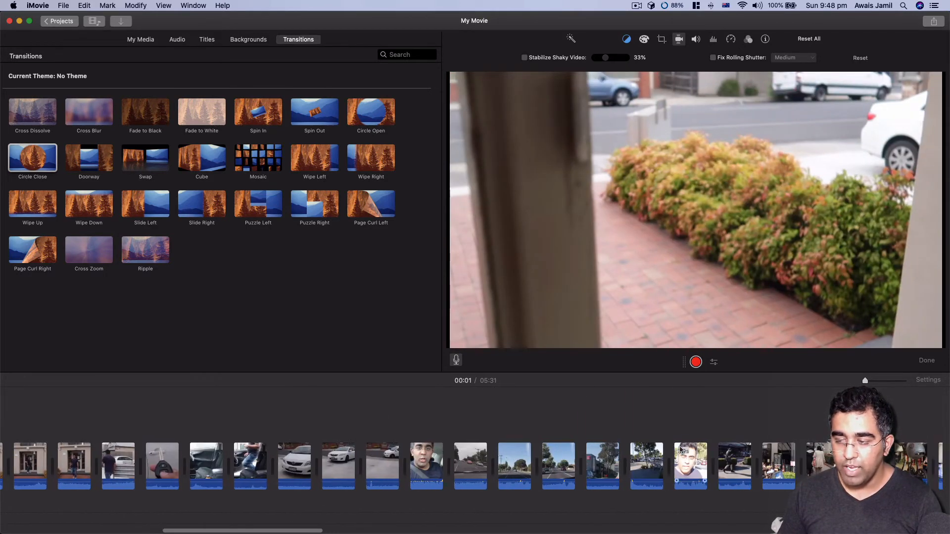
click(492, 460)
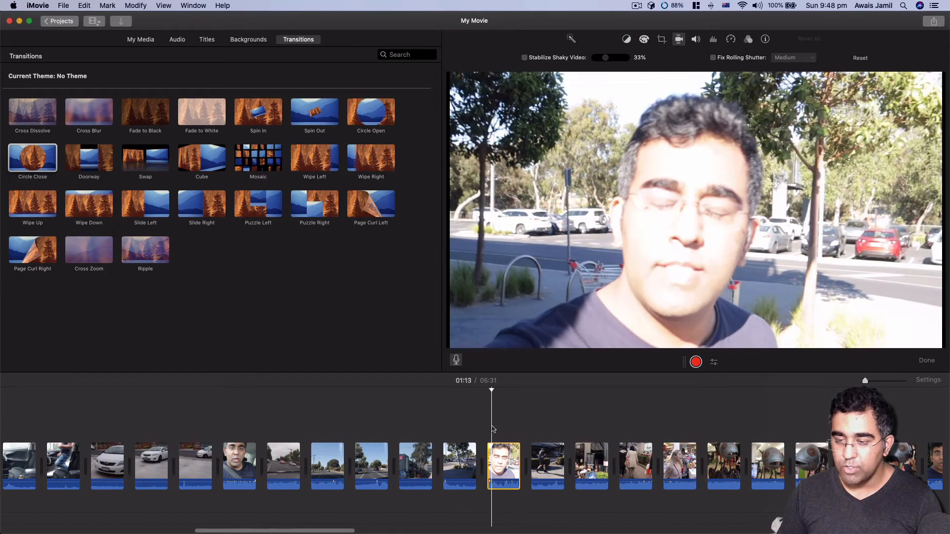
click(505, 466)
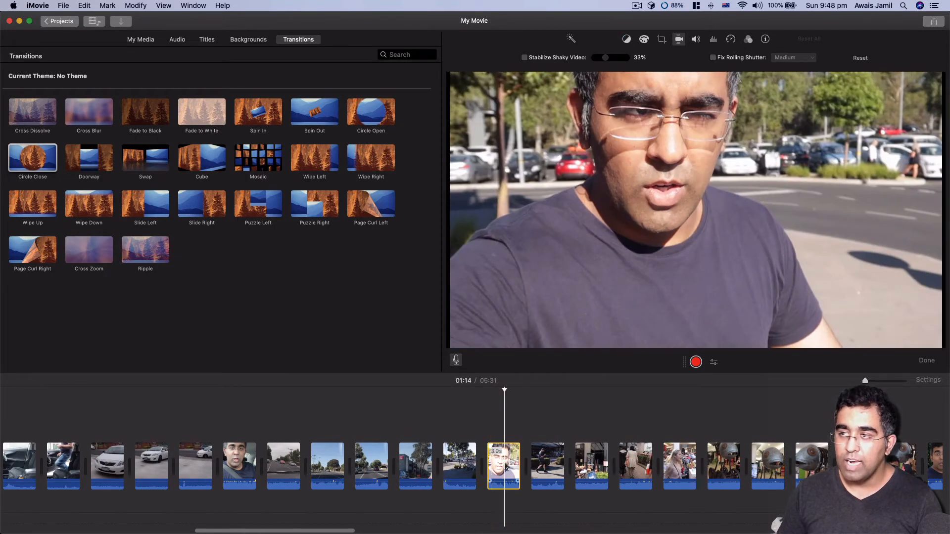
Step: Mute the audio of the car park selfie clip and play the movie from the start of that clip
click(693, 41)
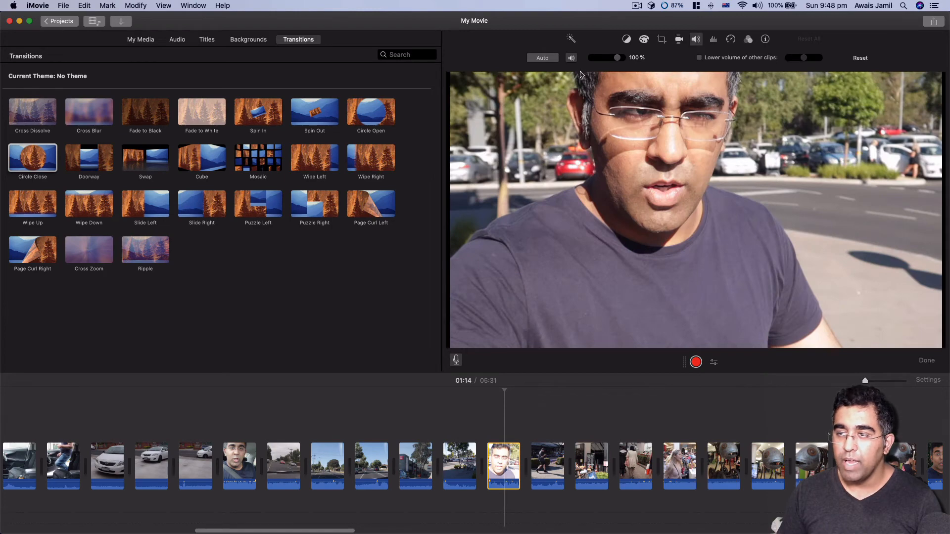
click(485, 425)
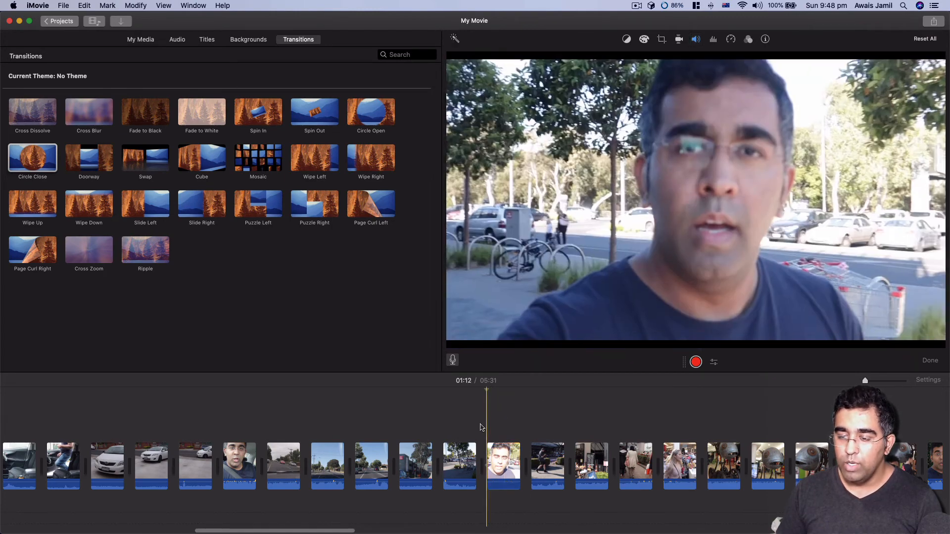
key(space)
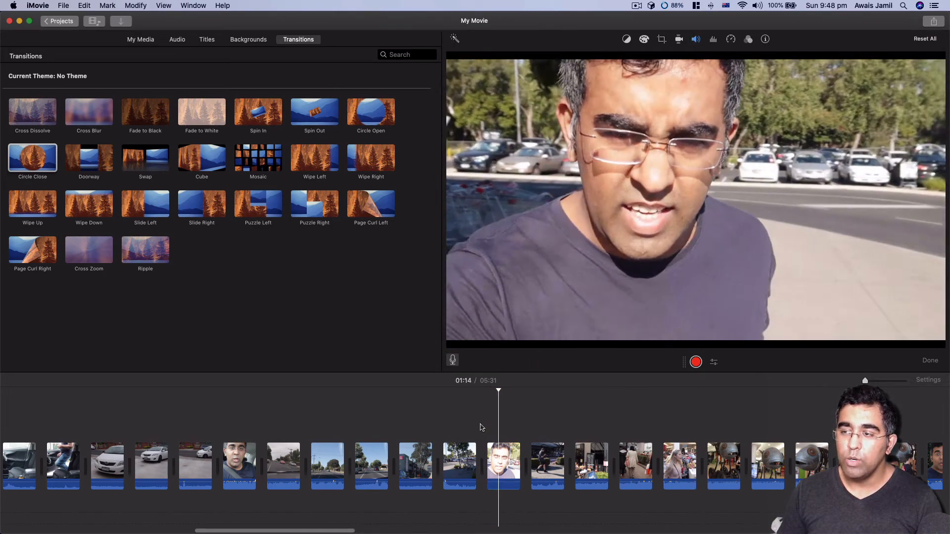
Step: Try Stabilize Shaky Video at 33% on the car park selfie clip, and turn it off again
click(502, 467)
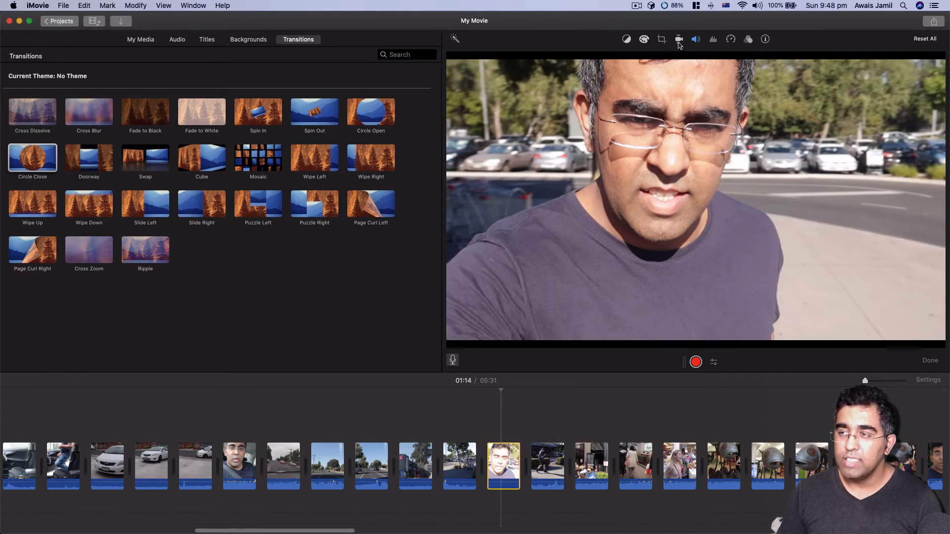
click(679, 43)
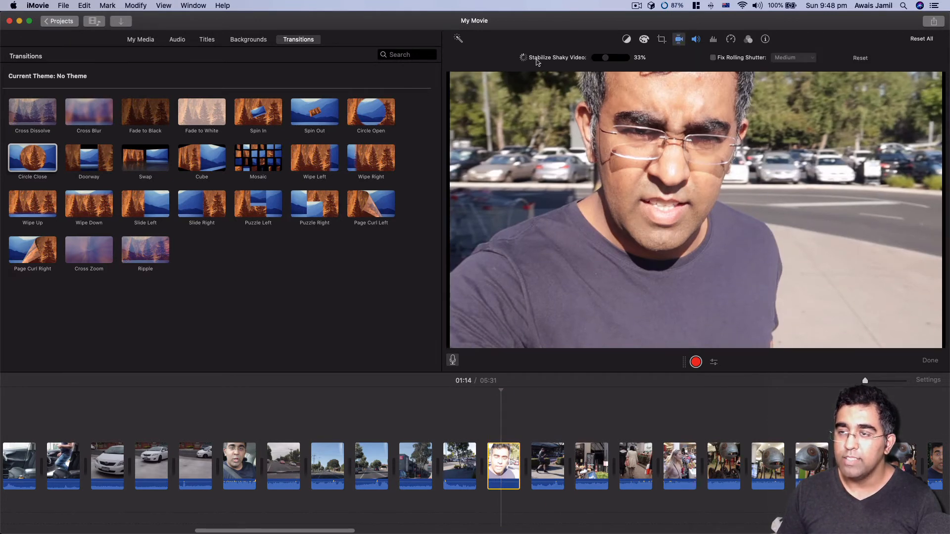
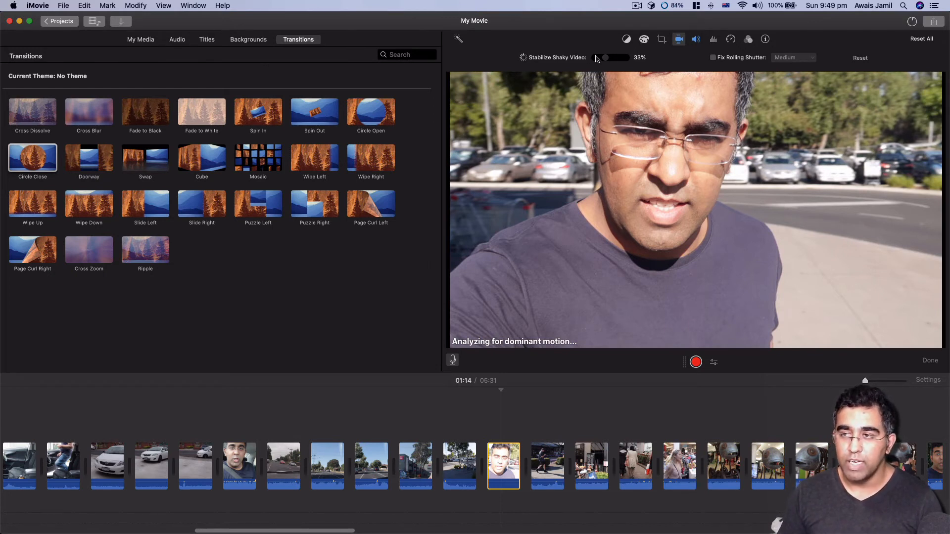
click(551, 58)
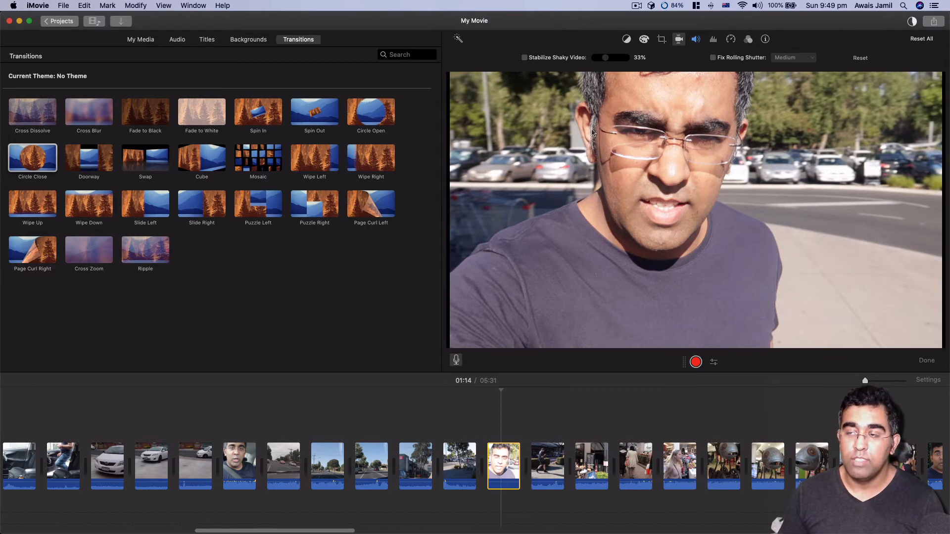
Step: Examine the volume, background noise reduction and equalizer settings of the car park selfie clip, and deselect the clip
click(696, 39)
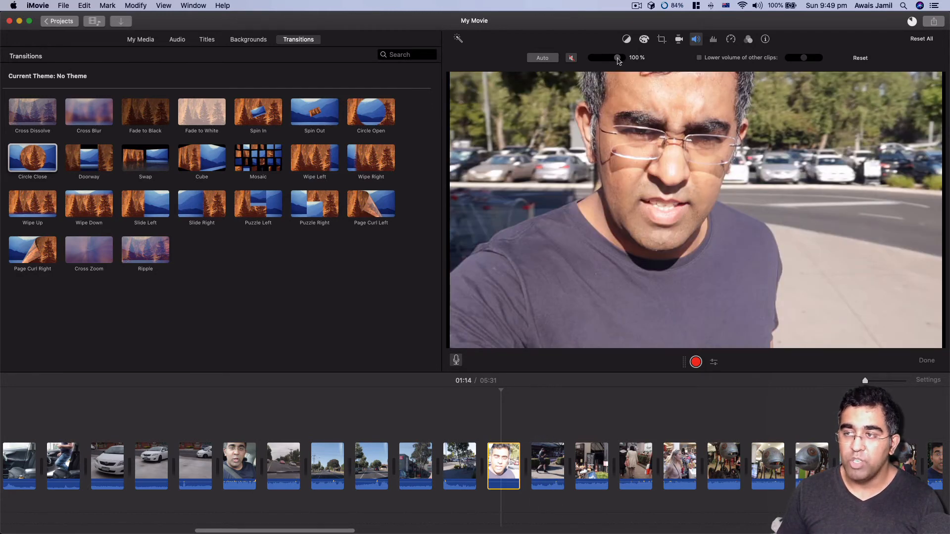
click(714, 42)
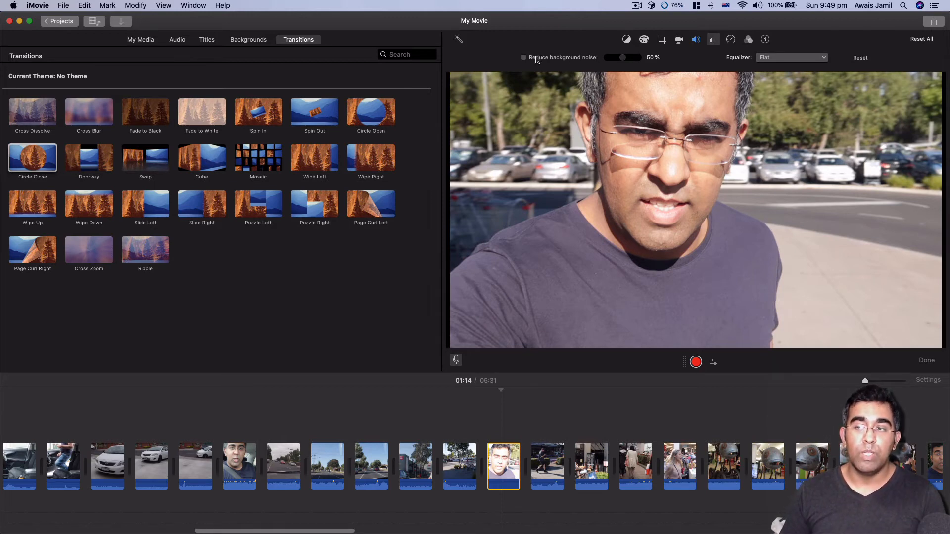
click(558, 400)
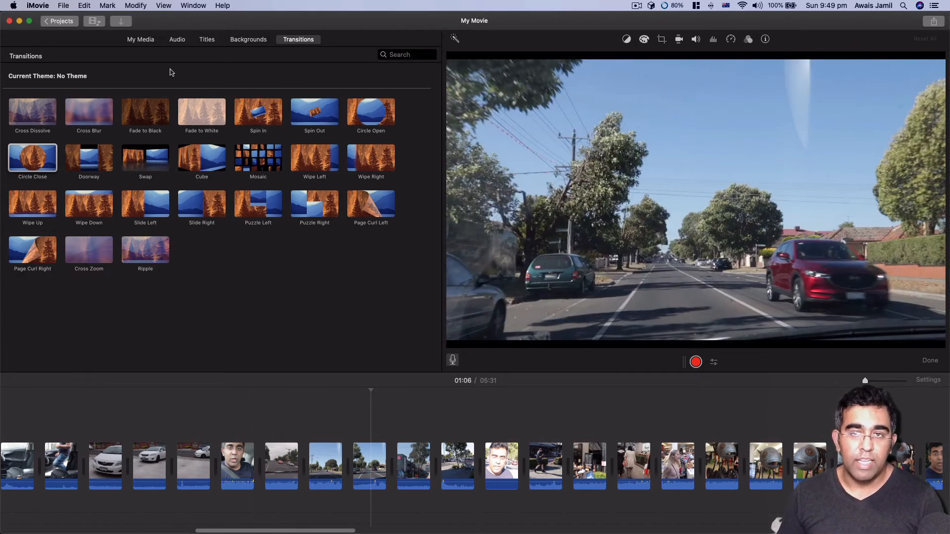
Step: Import the song A_Simple_Feeling.mp3 from the music folder on the ssd drive into the project media
click(142, 39)
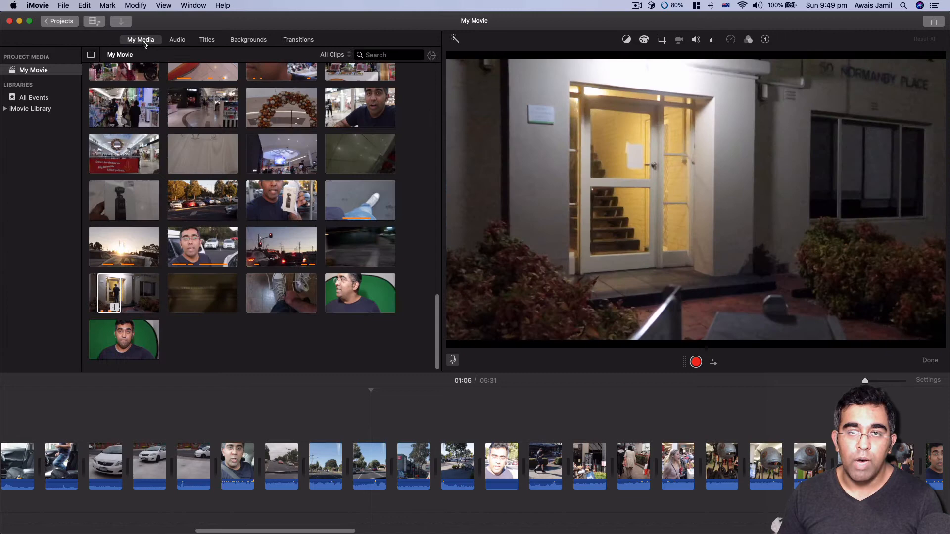
click(118, 23)
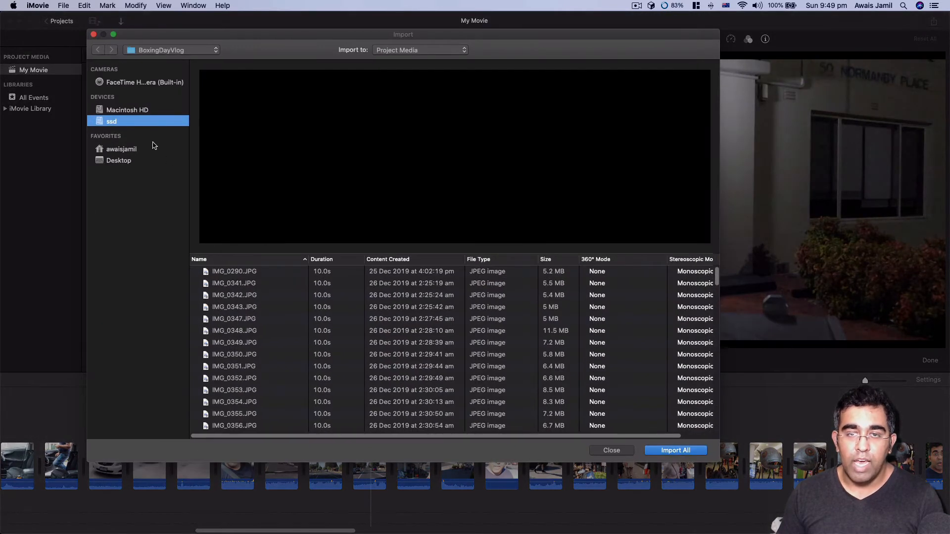
scroll(263, 317, down, 10)
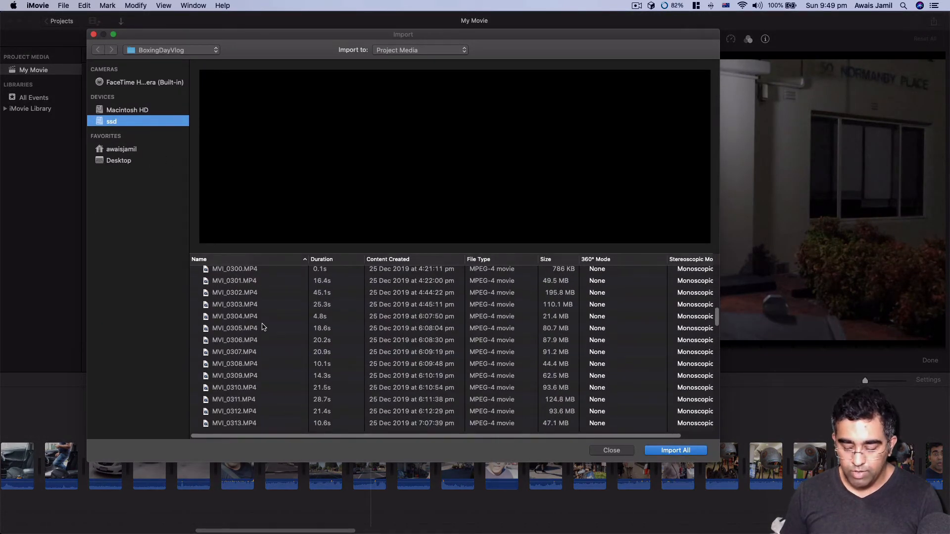
key(super+Up)
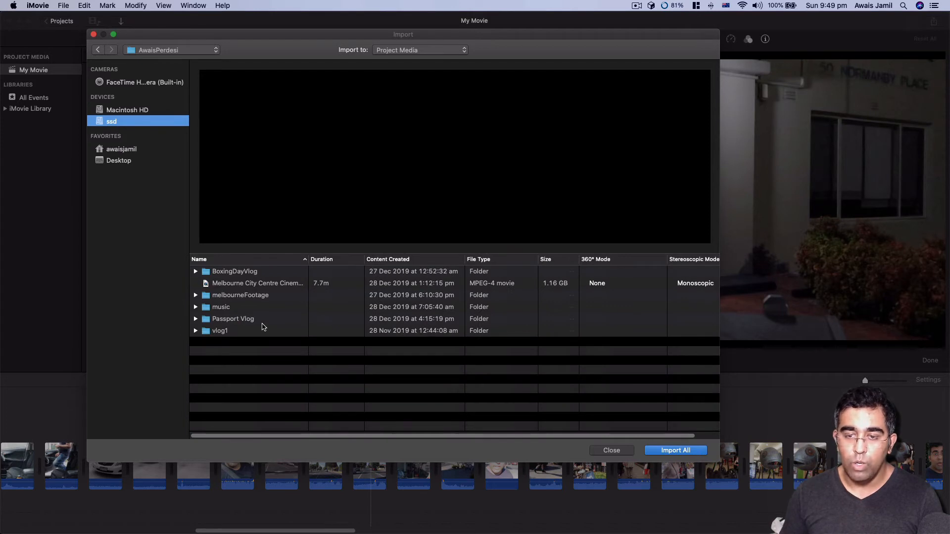
double_click(204, 310)
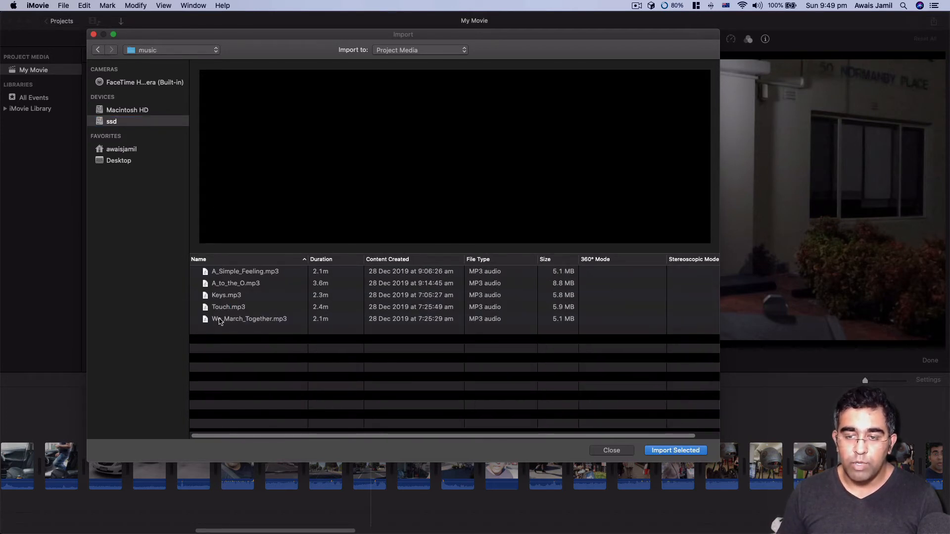
click(221, 322)
right_click(221, 322)
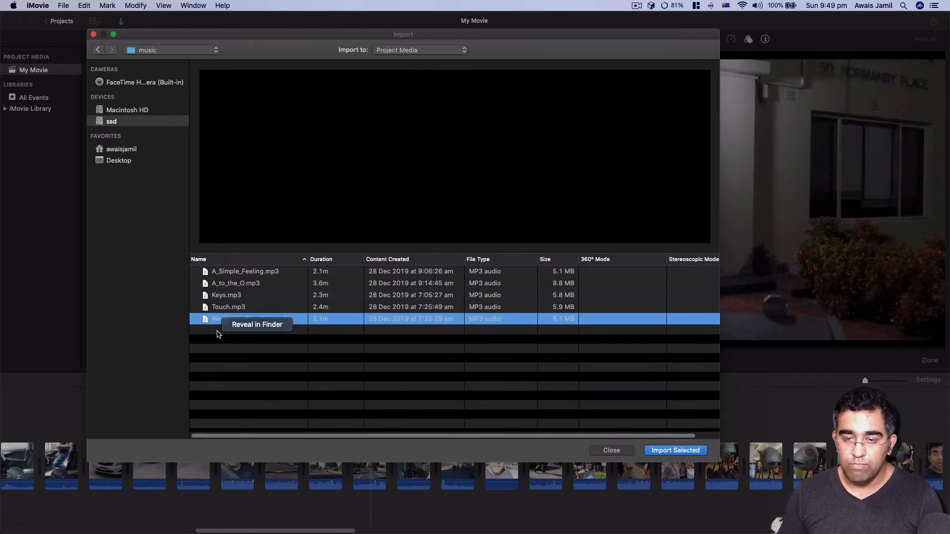
click(225, 324)
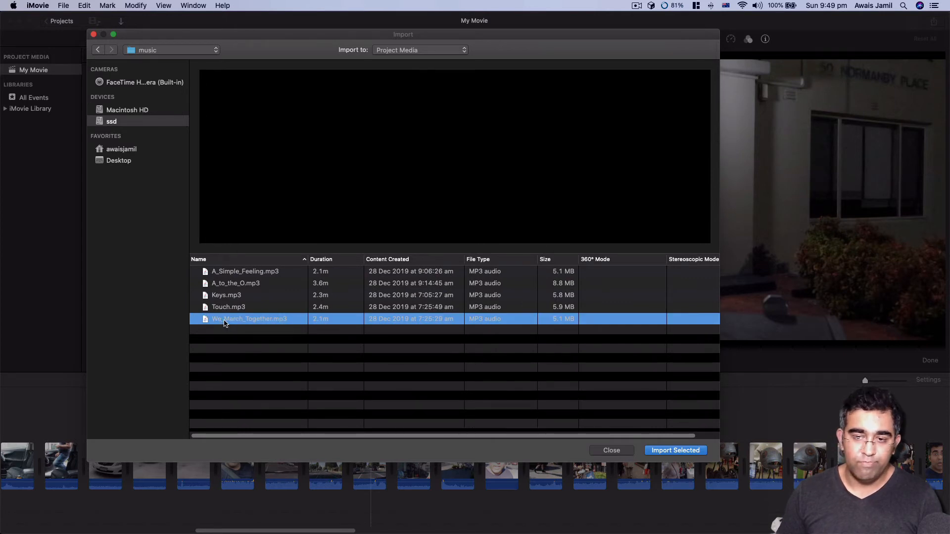
double_click(263, 277)
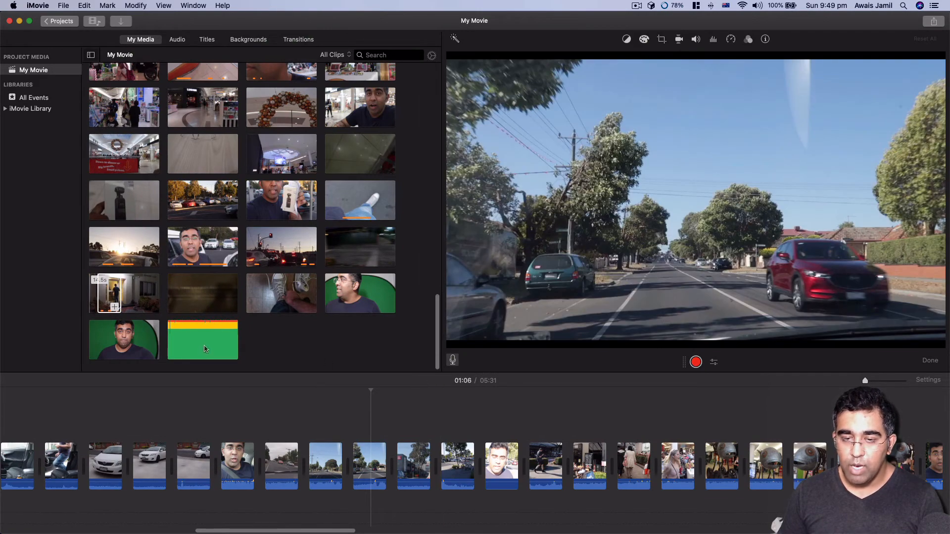
Step: Add the imported song as background music beneath the timeline clips, and play the movie from near its start
drag(203, 349, 55, 515)
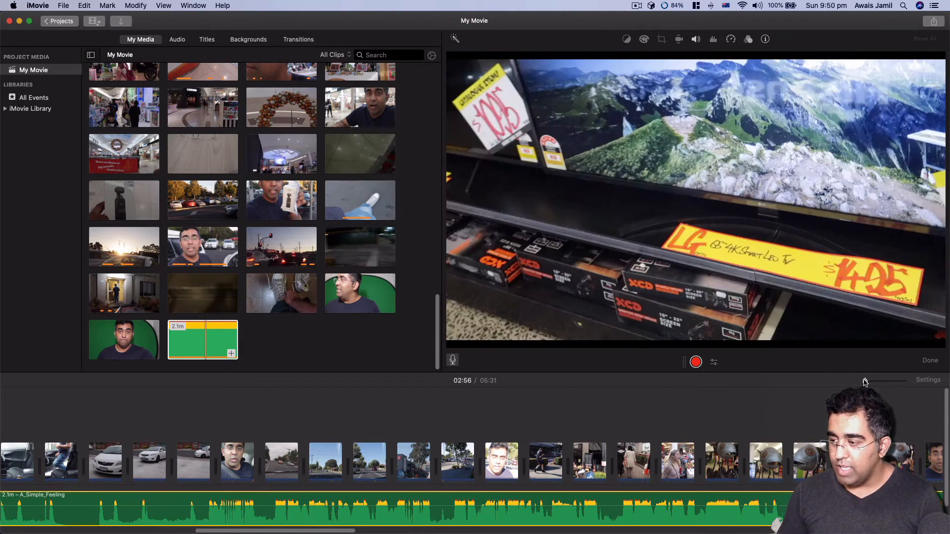
scroll(372, 519, left, 15)
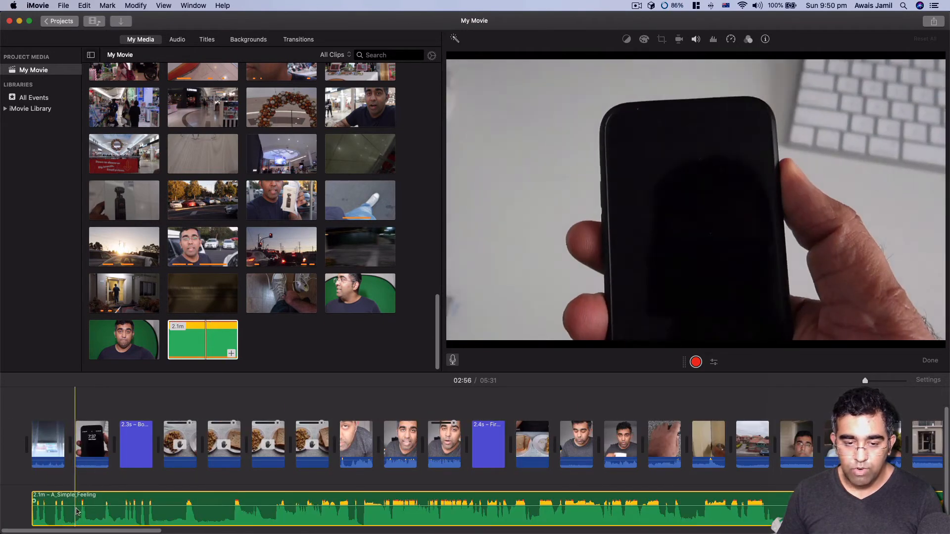
key(space)
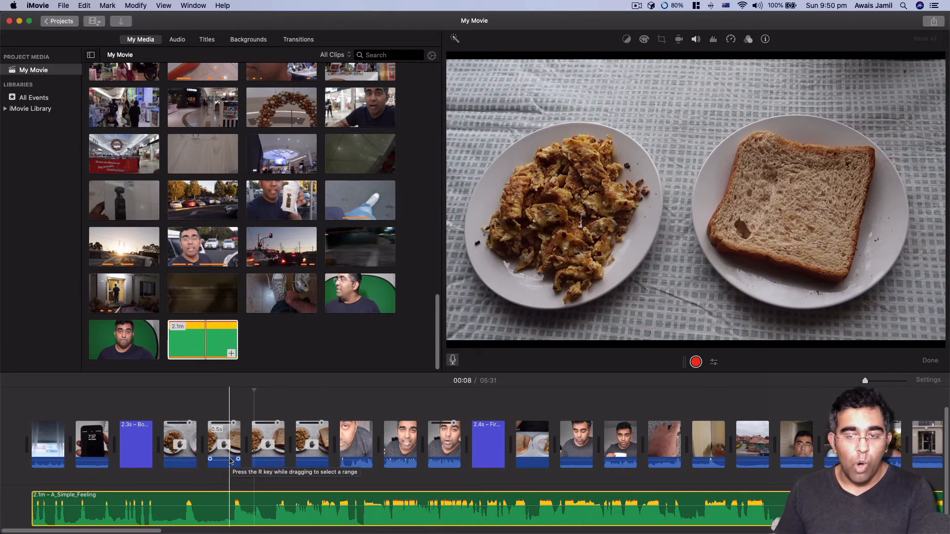
Step: Mute the audio of the window curtain clip at the start of the timeline
click(47, 436)
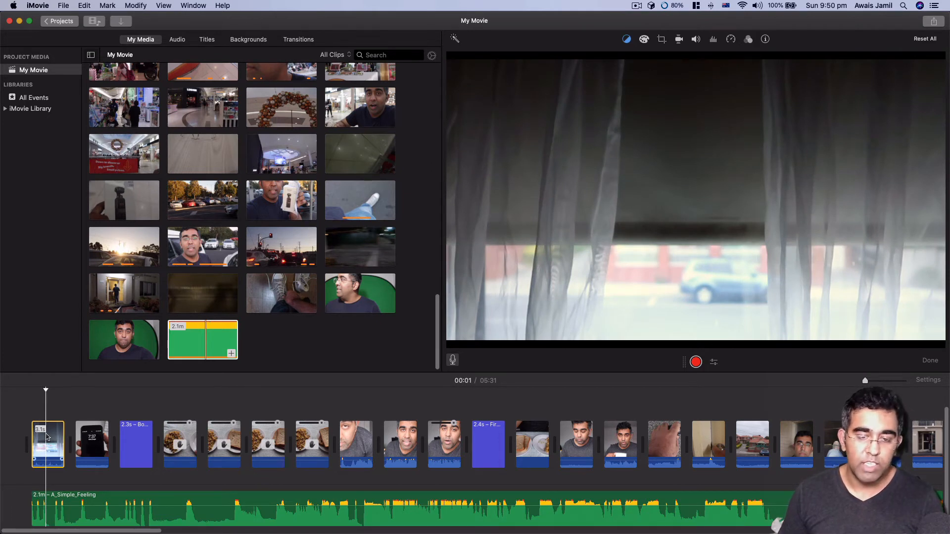
click(696, 41)
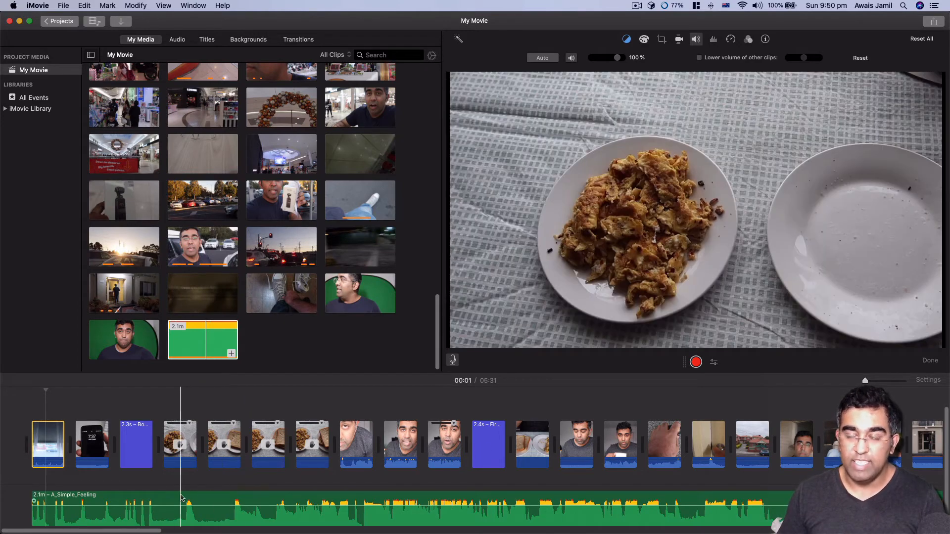
click(100, 487)
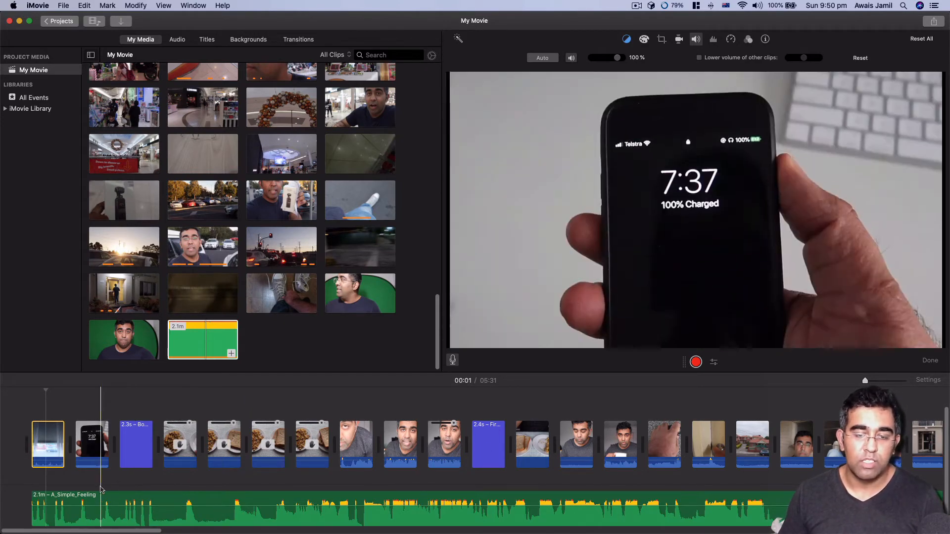
click(52, 461)
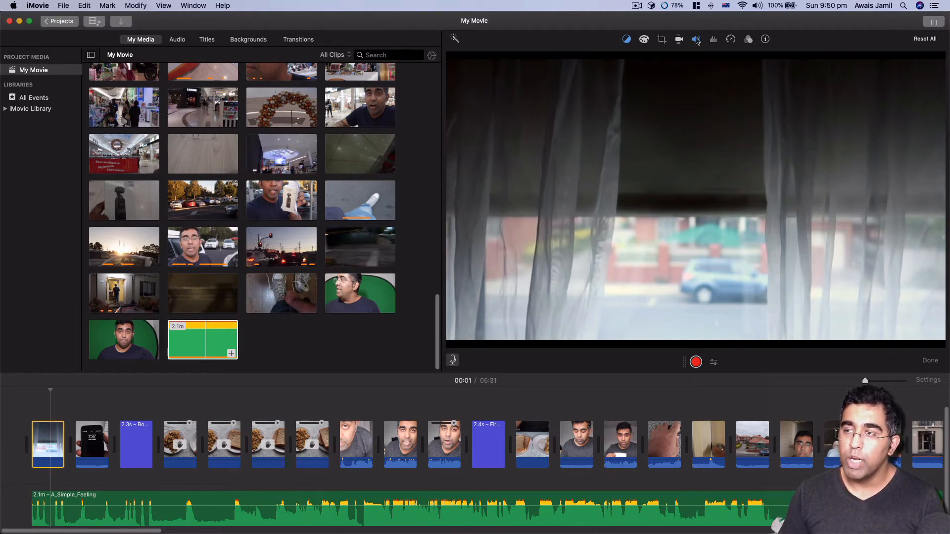
click(696, 39)
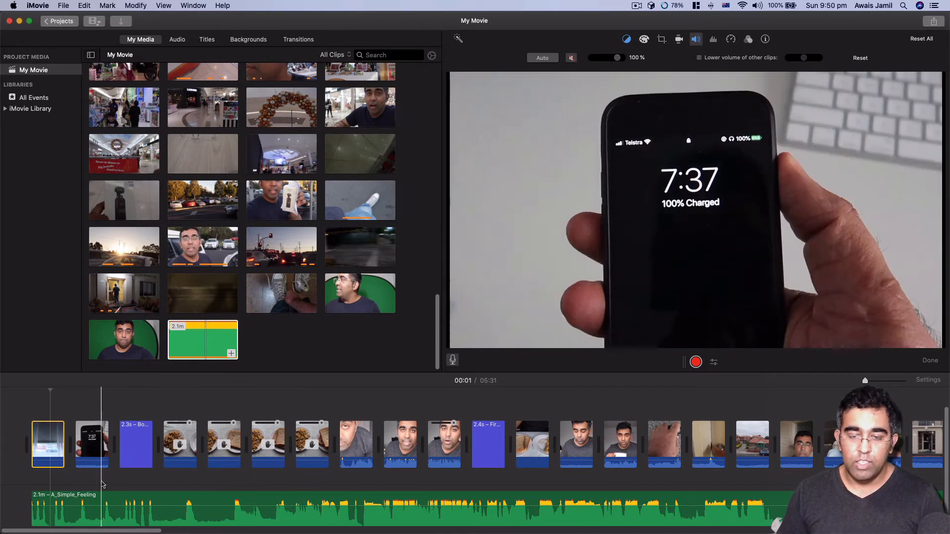
Step: Select the phone clip and play the movie from that point to hear the background music
click(102, 464)
click(102, 467)
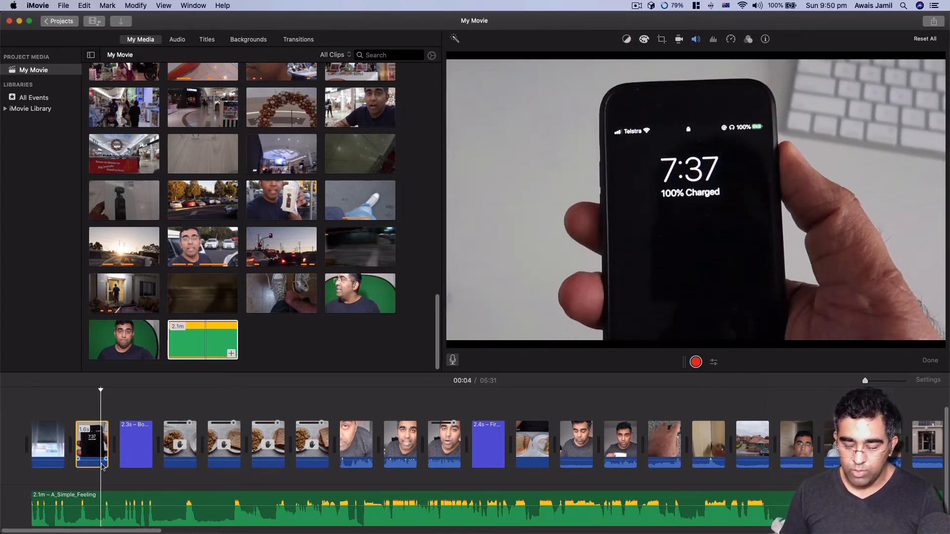
key(space)
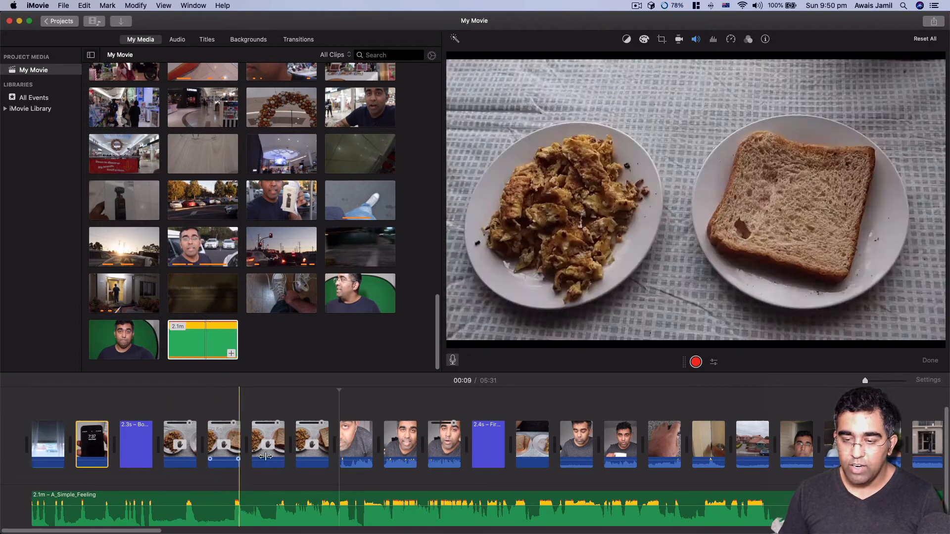
Step: Try splitting the background music at 00:10, below the first talking clip, and undo the split
click(361, 453)
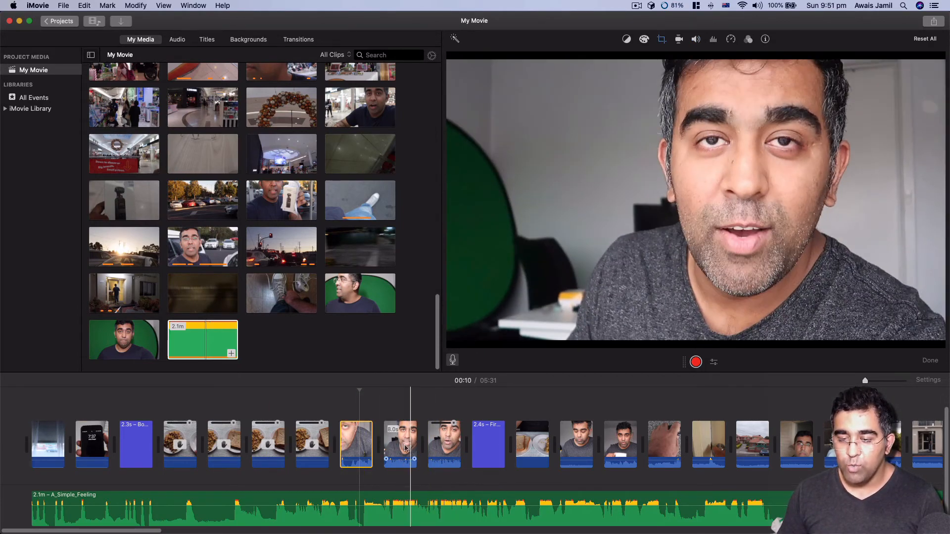
key(Up)
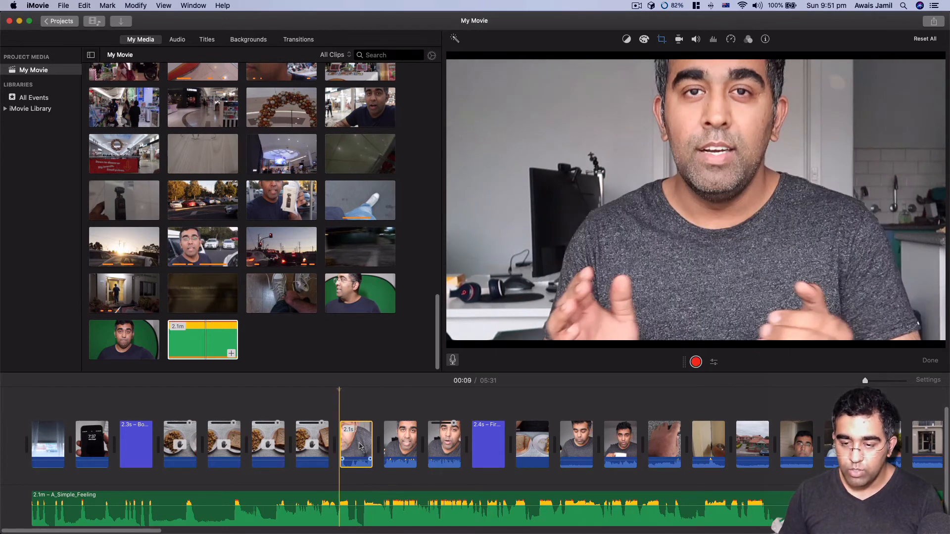
click(358, 497)
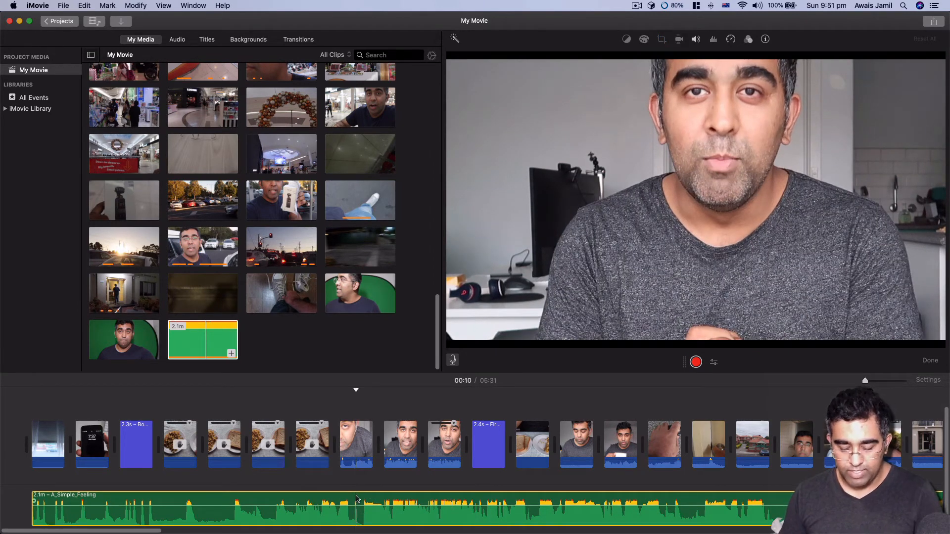
key(super+b)
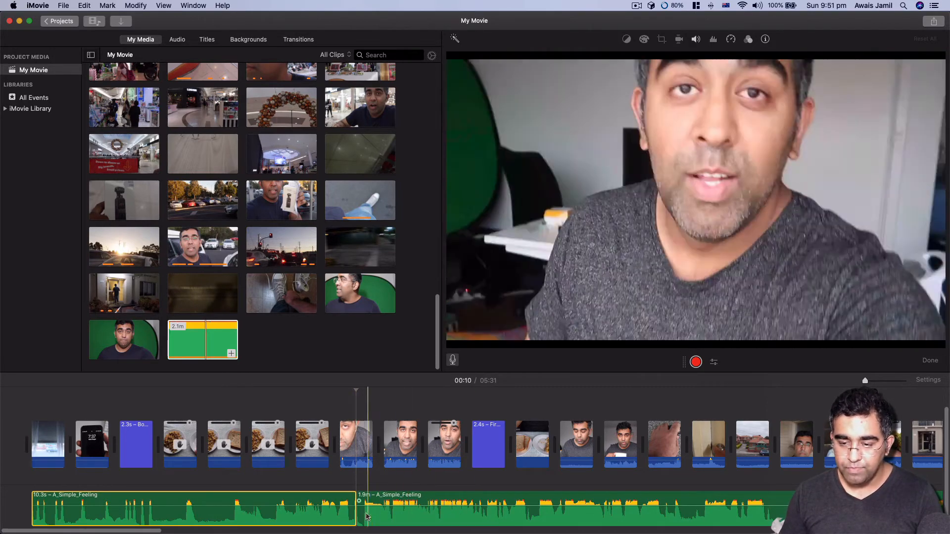
key(super+z)
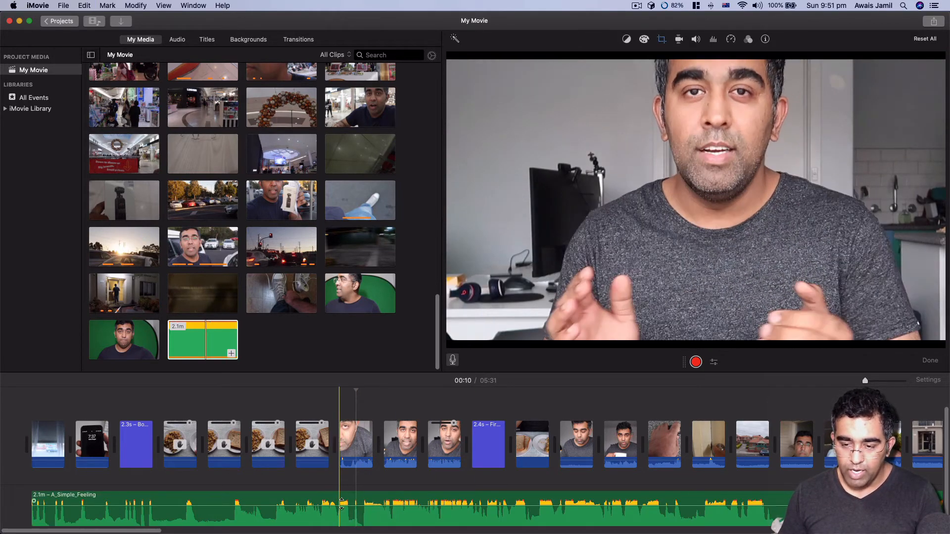
Step: Split the background music at 00:09, where the first talking clip starts, and at 00:27, where the second title starts
click(340, 487)
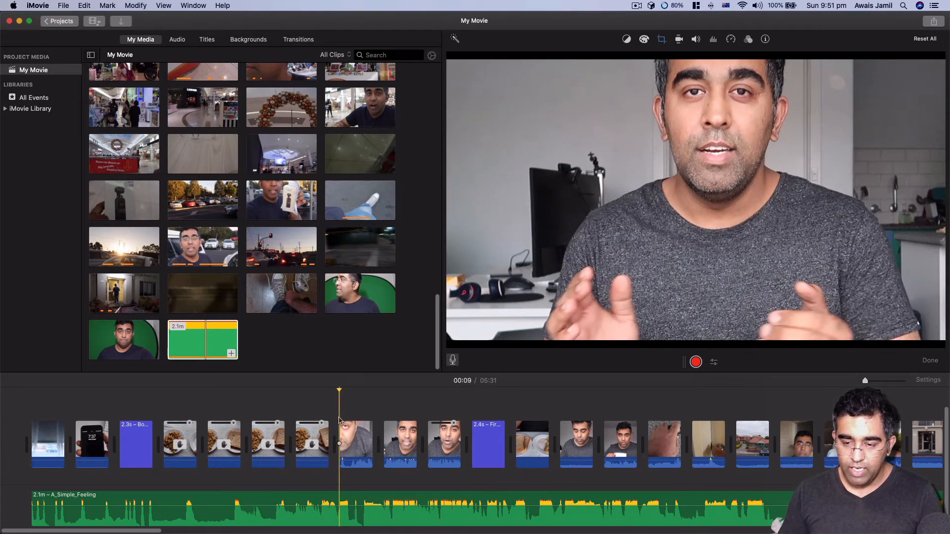
click(340, 501)
key(super+b)
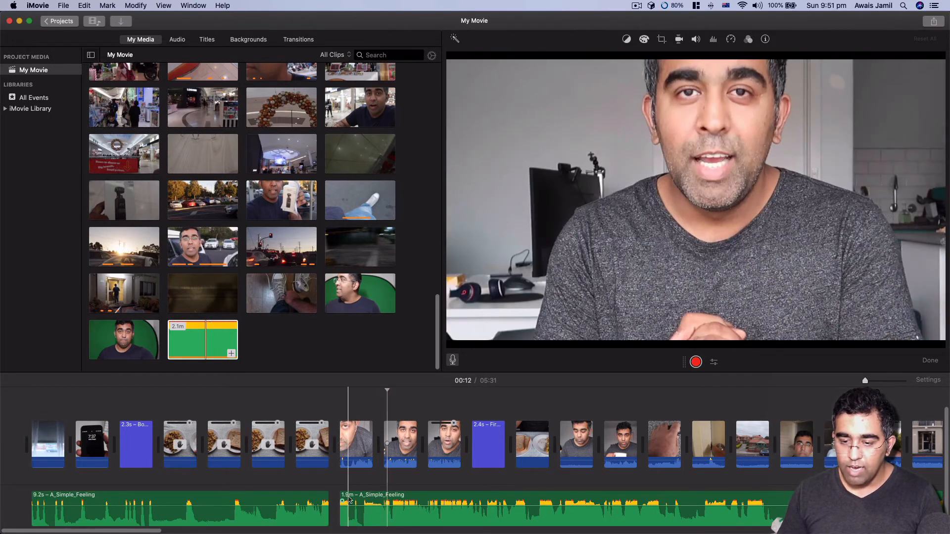
click(369, 500)
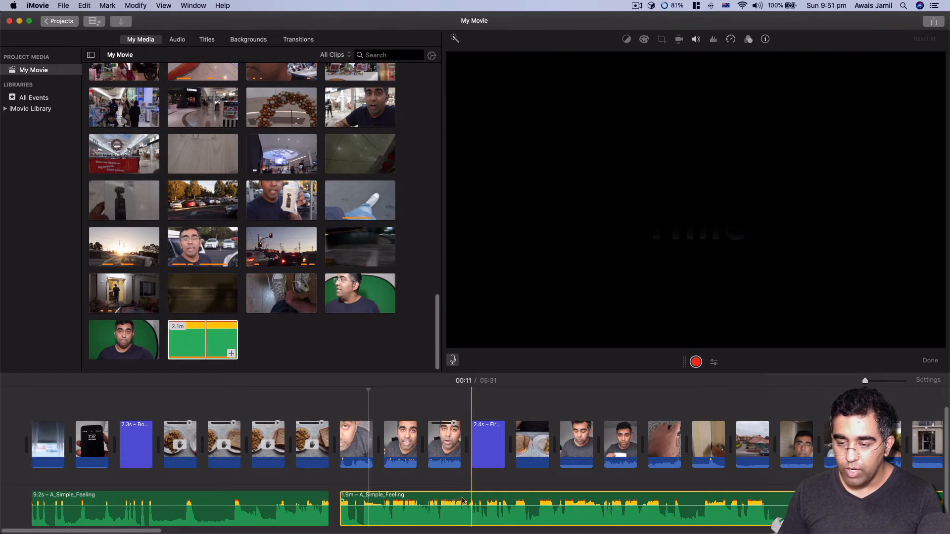
click(463, 500)
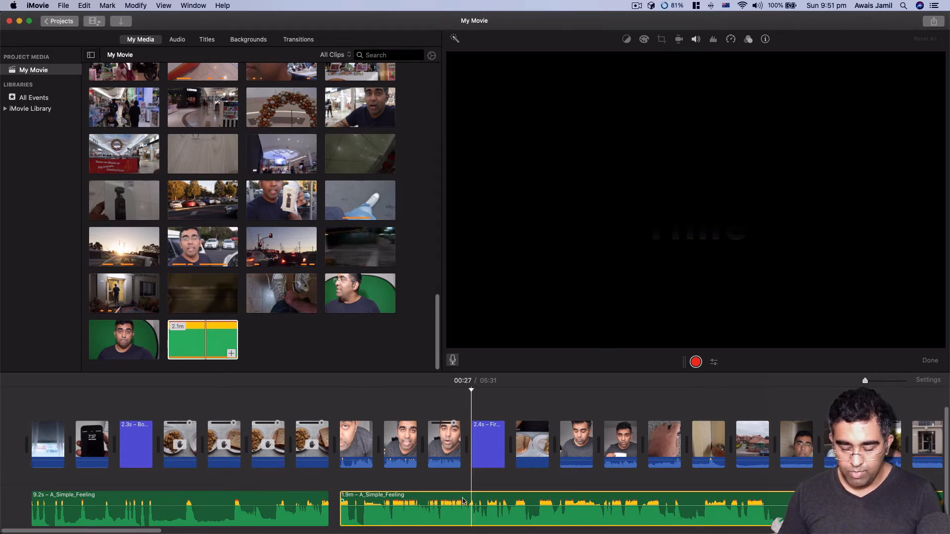
key(super+b)
Step: Lower the volume of the music section beneath the talking clips to 20%
click(430, 511)
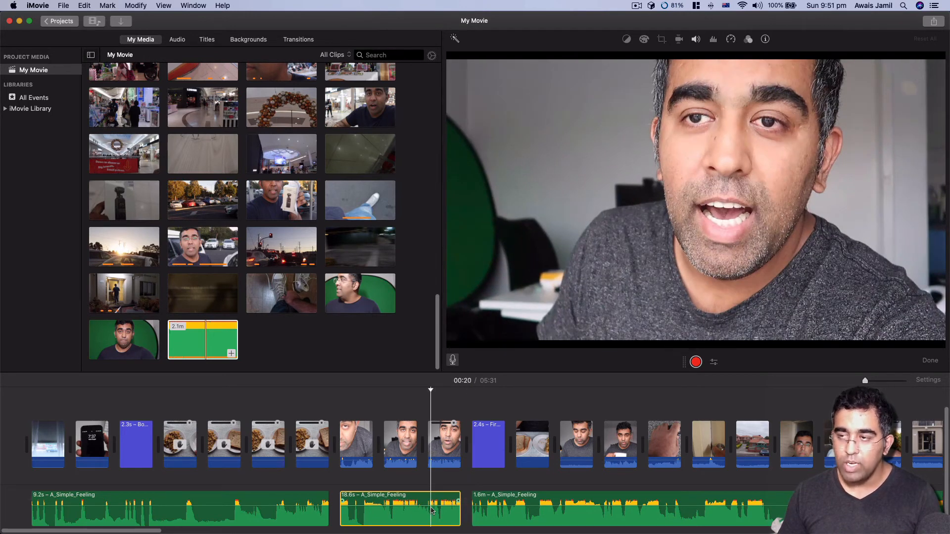
click(697, 40)
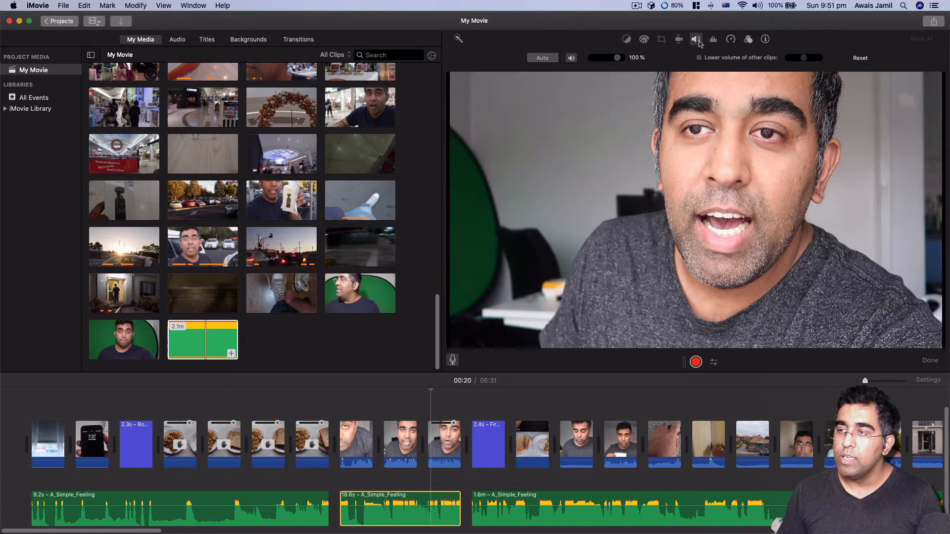
click(598, 59)
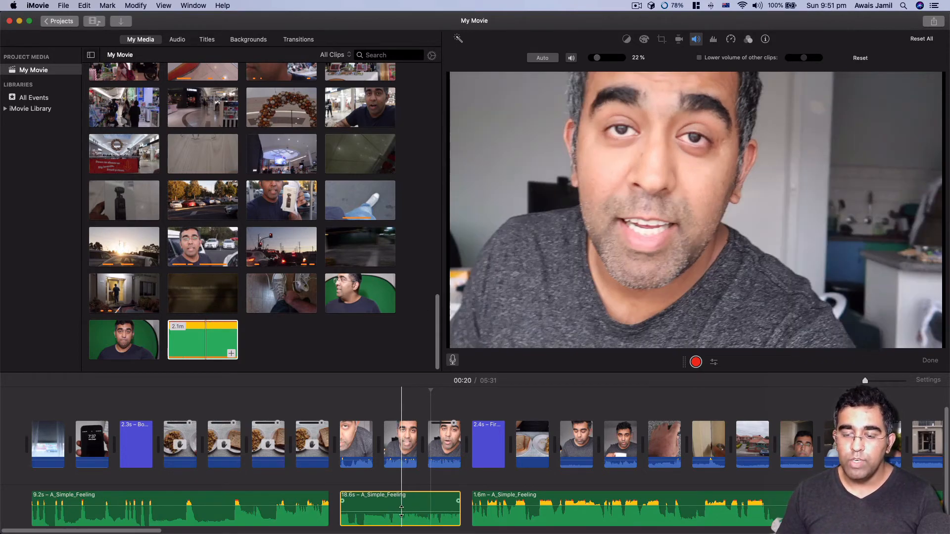
click(372, 505)
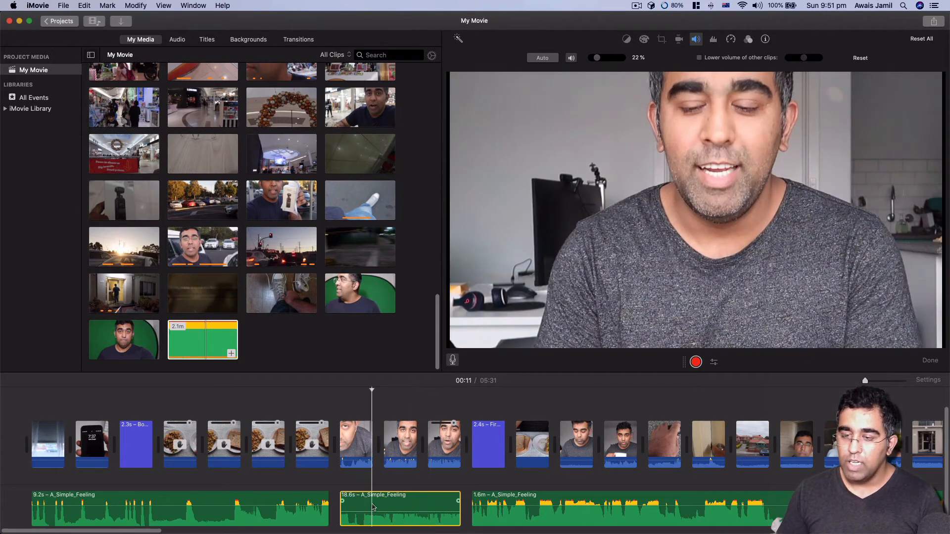
drag(600, 60, 597, 61)
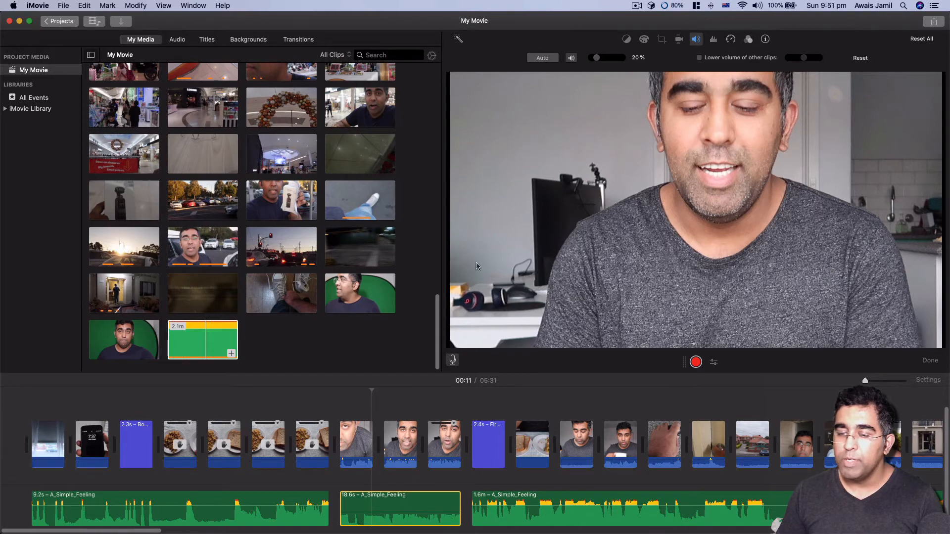
Step: Set the volume of the music section beneath the talking clips to 40% and play the movie from 00:09
click(338, 398)
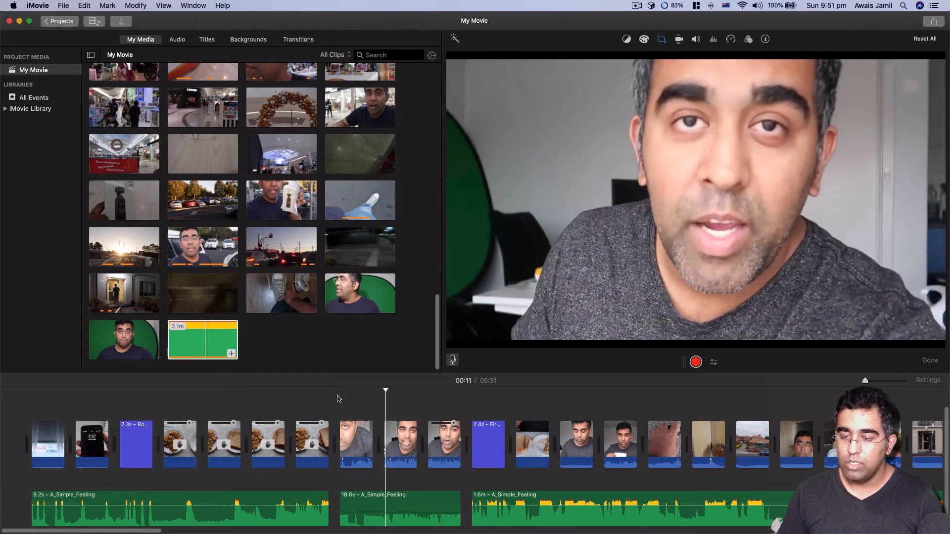
click(444, 497)
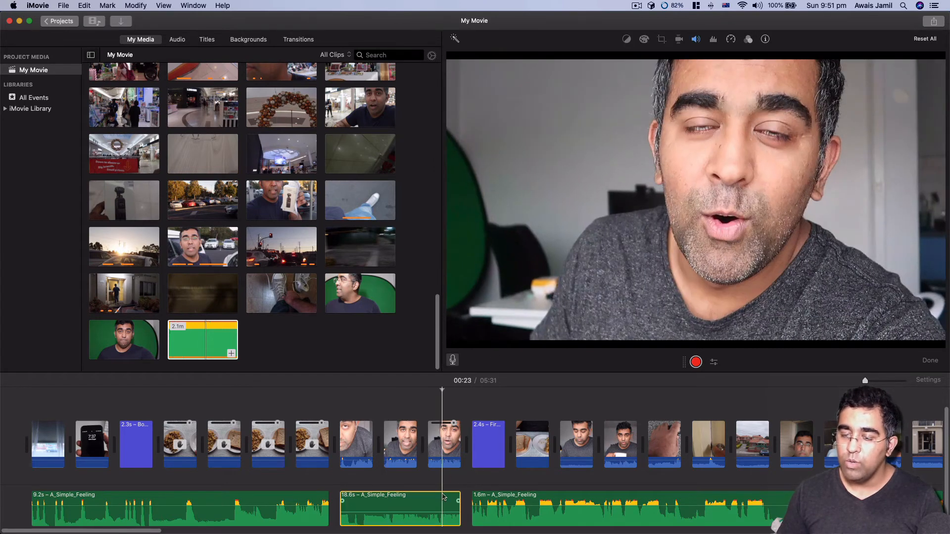
click(694, 42)
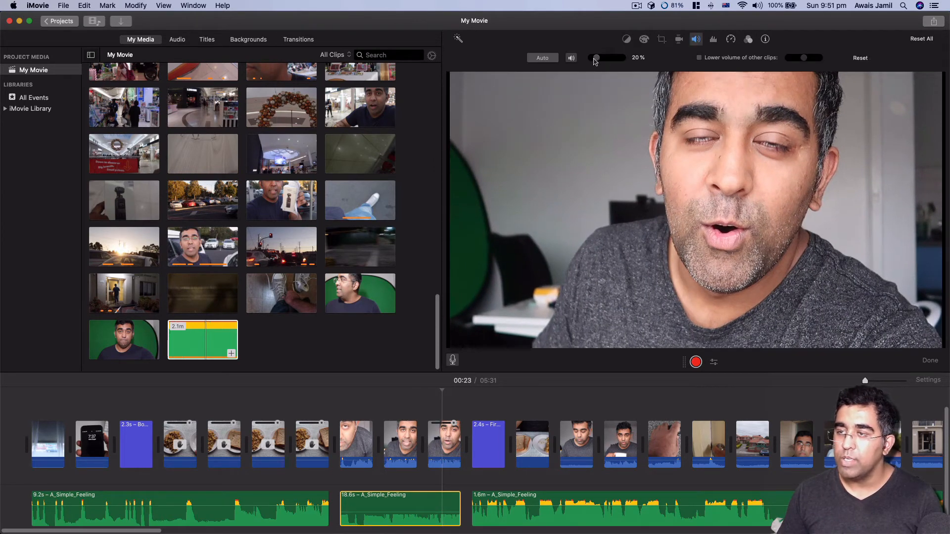
drag(597, 59, 601, 58)
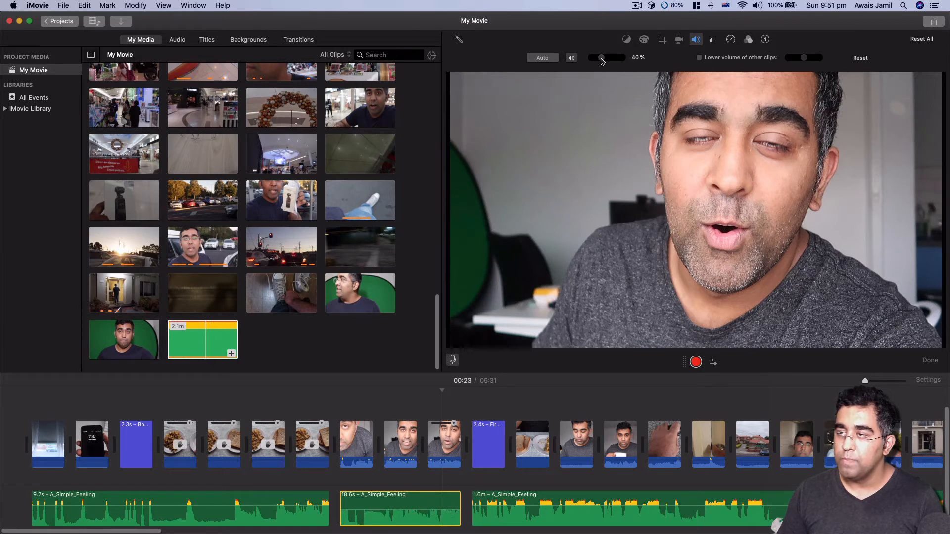
click(341, 409)
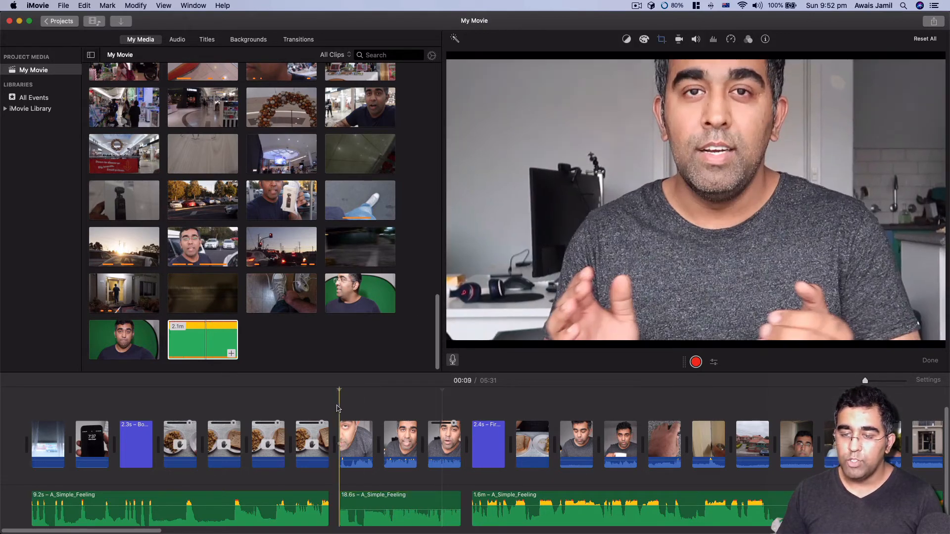
key(space)
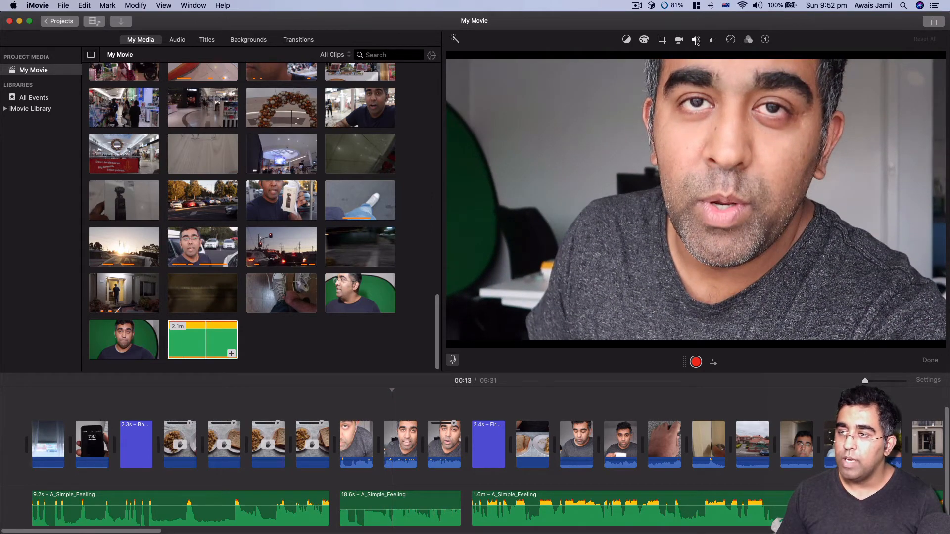
Step: Set the volume of the music section beneath the talking clips to 45%
click(696, 40)
click(365, 505)
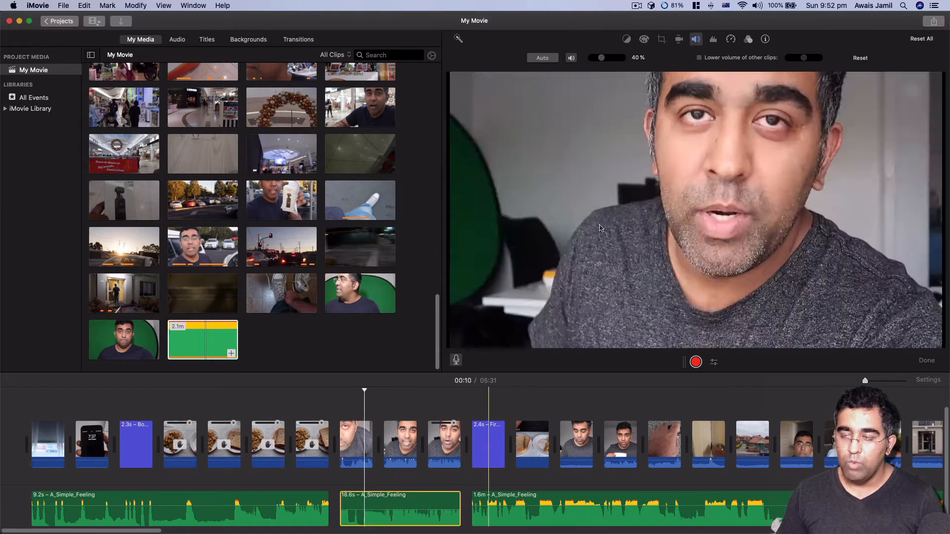
drag(605, 58, 603, 59)
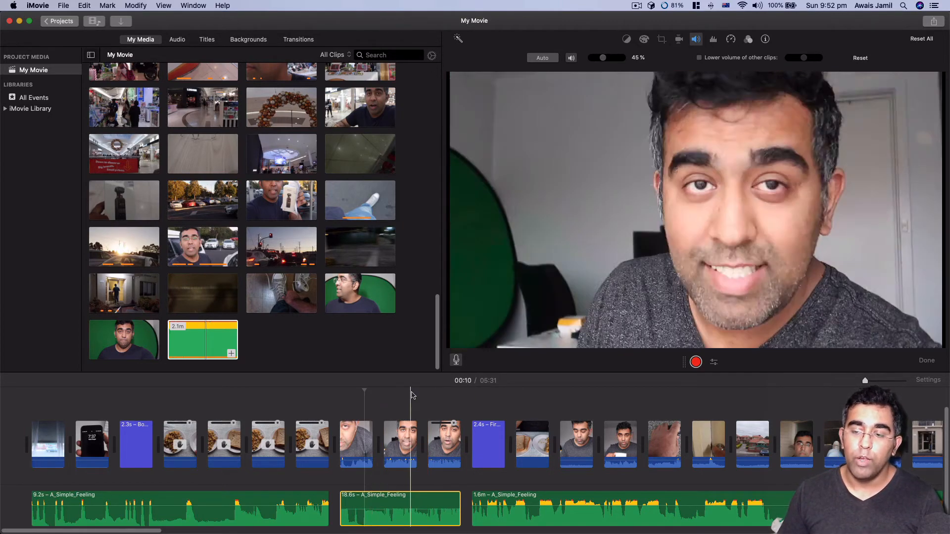
Step: Reduce the background noise of the three talking clips before the second title by 50% and play them from the first one
drag(455, 404, 342, 465)
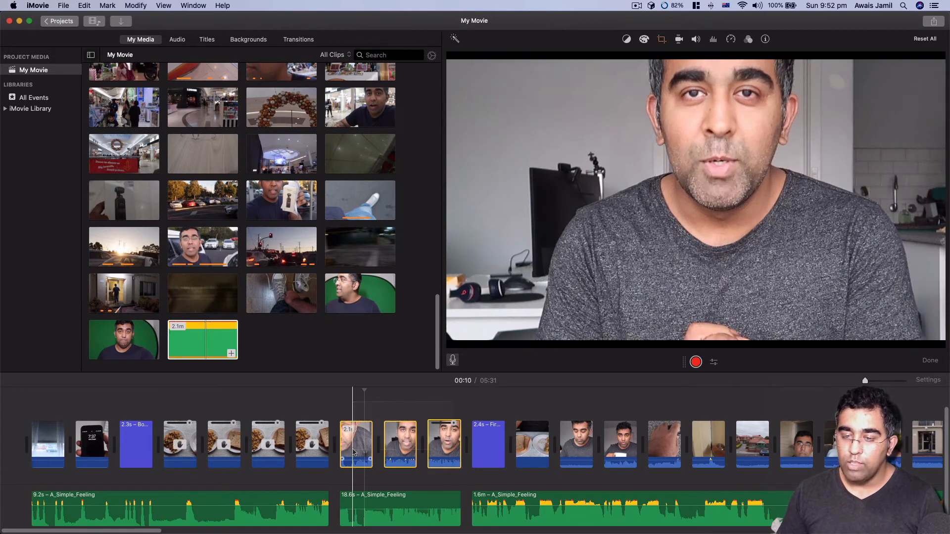
click(711, 41)
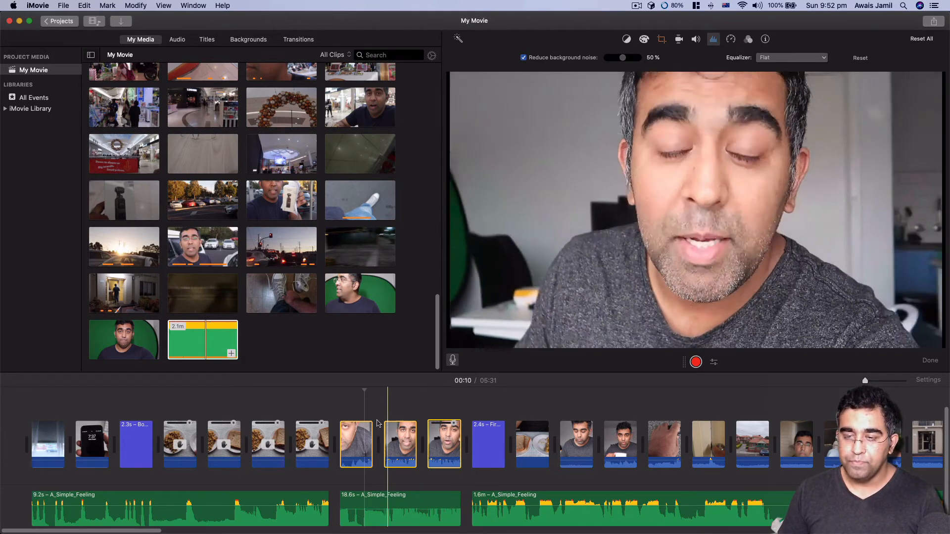
click(338, 406)
key(space)
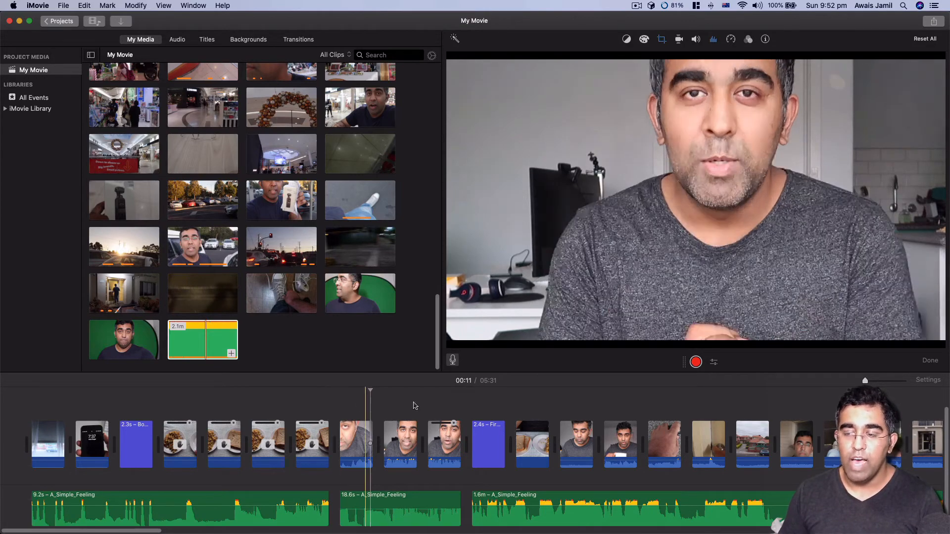
Step: Mute the clips from the bread plate clip after the second title through the driveway clip before the in-car talking clip
click(588, 436)
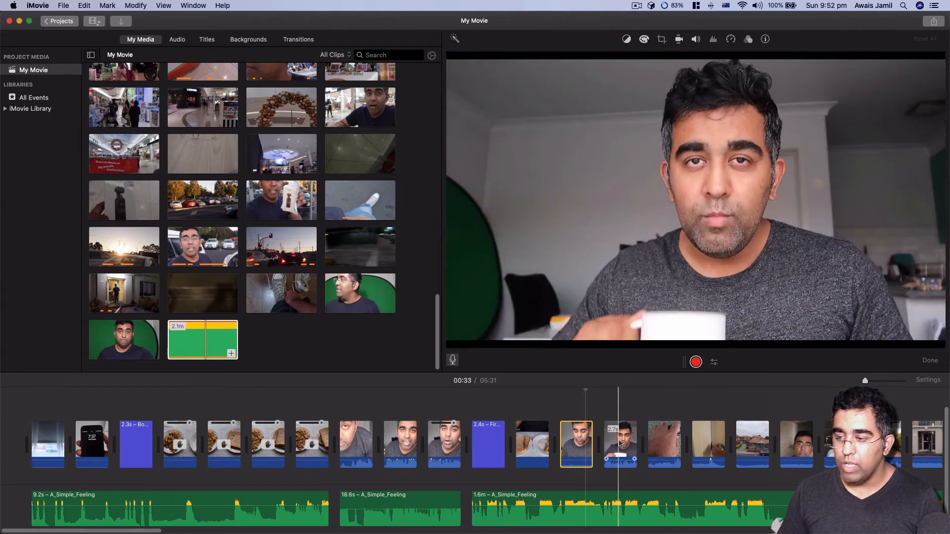
scroll(763, 437, right, 10)
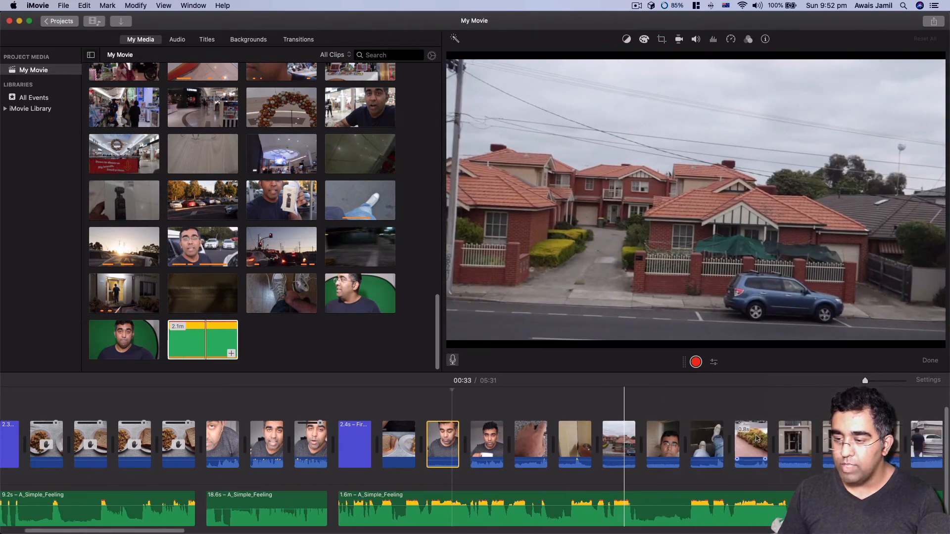
scroll(756, 437, right, 2)
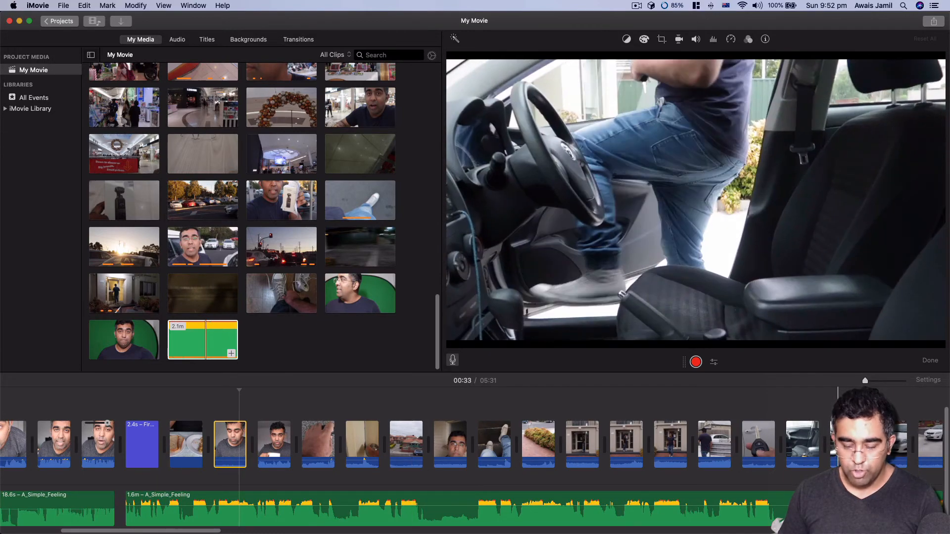
drag(930, 402, 196, 457)
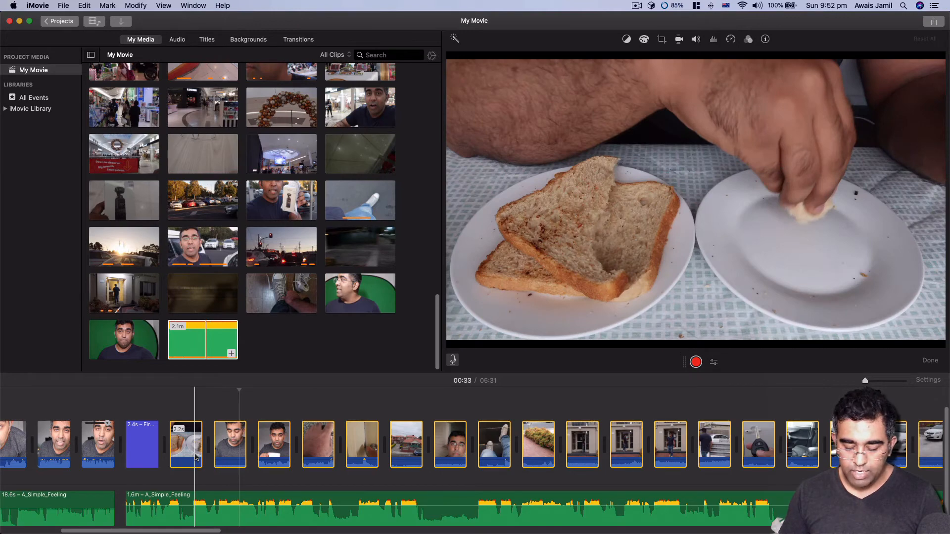
key(super+shift+m)
scroll(505, 421, right, 10)
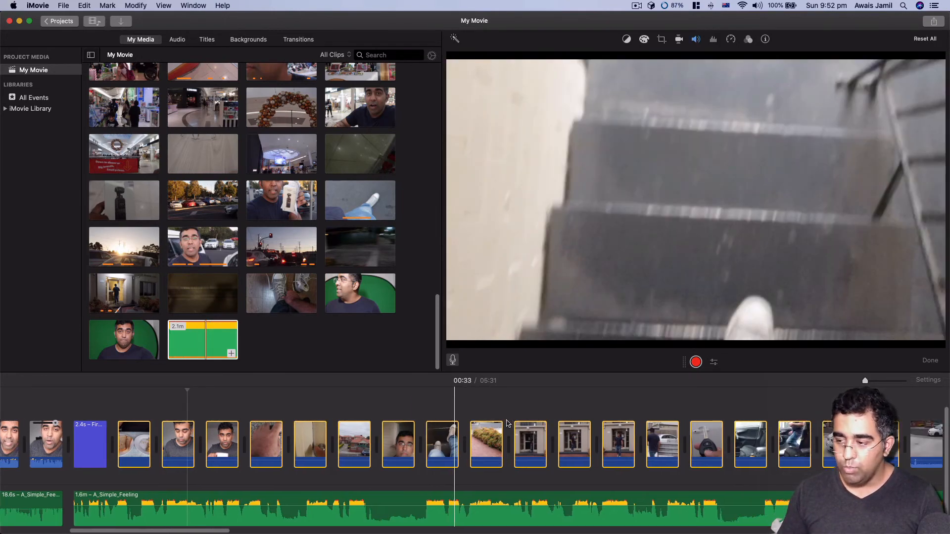
scroll(506, 422, right, 2)
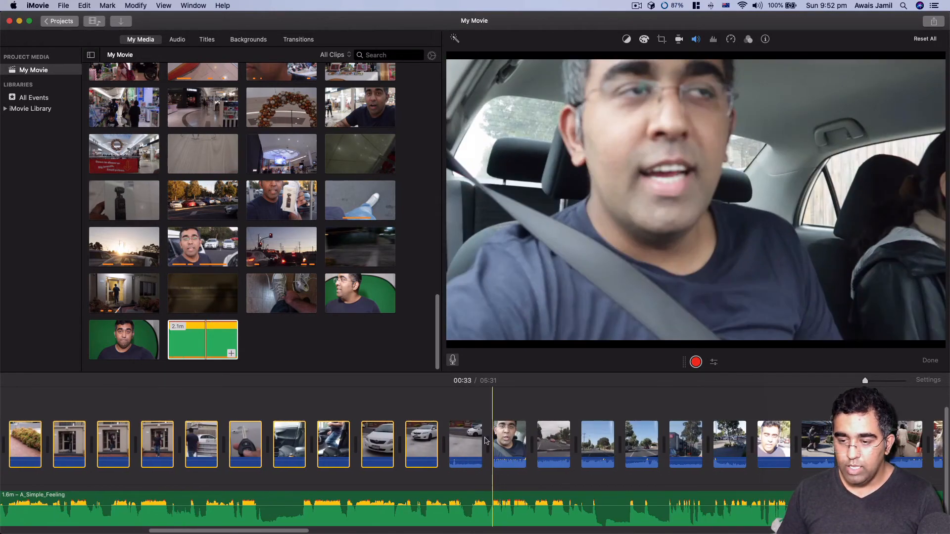
click(474, 444)
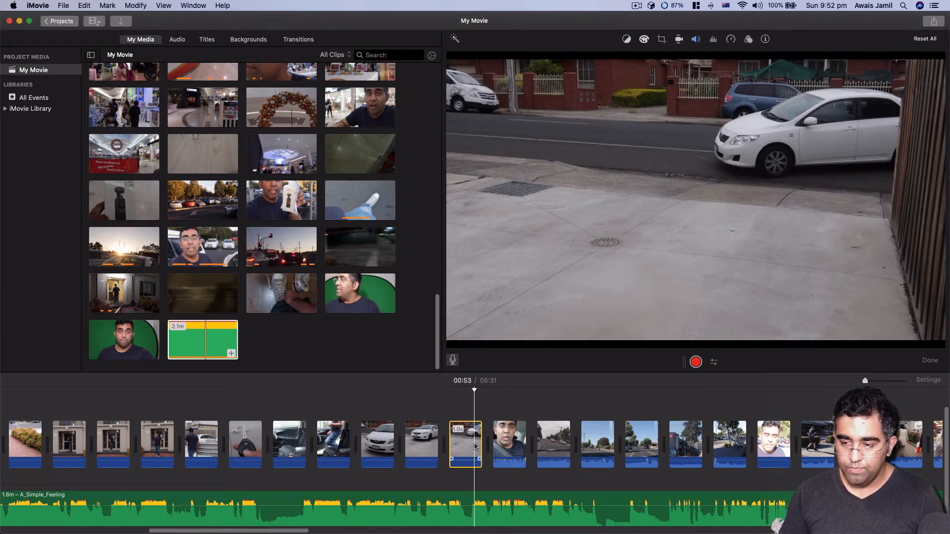
Step: Split the background music at 00:54, where the in-car talking clip starts, and again where that clip ends
click(495, 487)
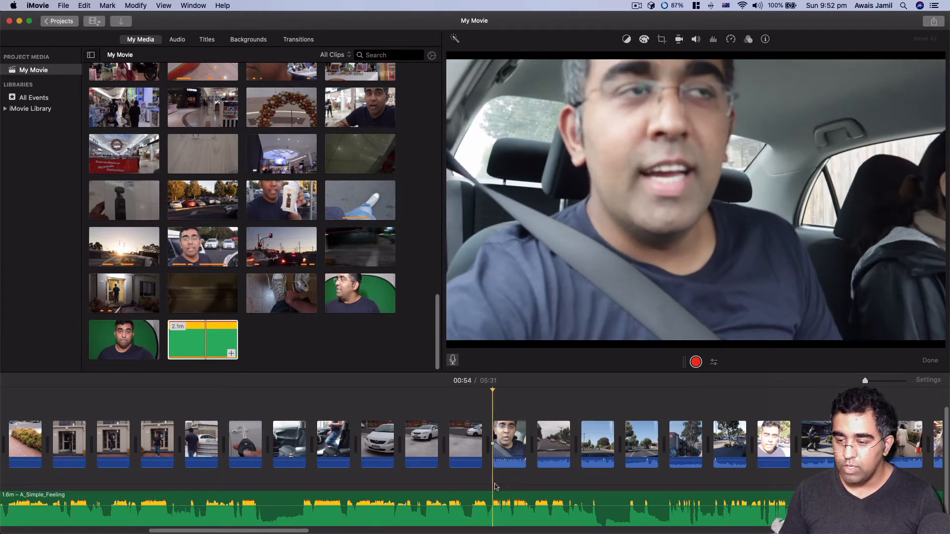
click(494, 515)
key(super+b)
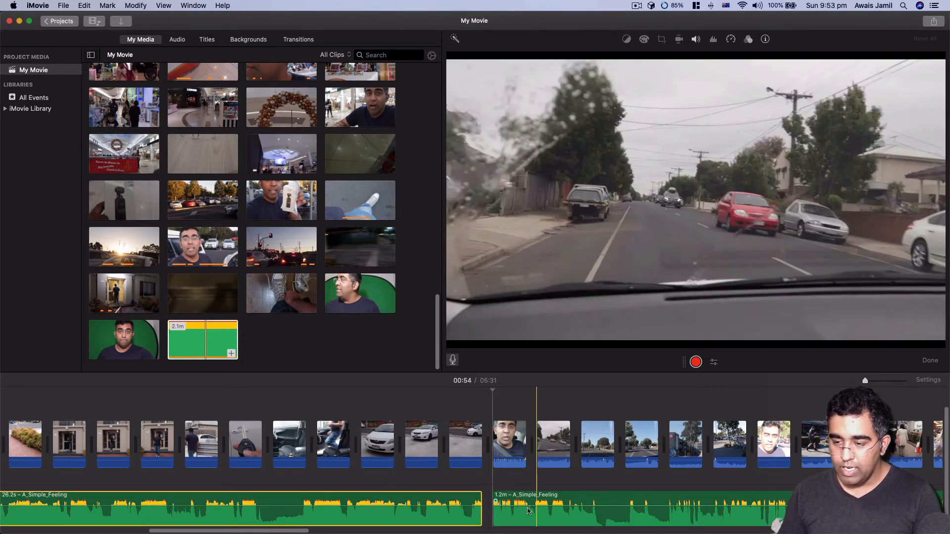
click(527, 513)
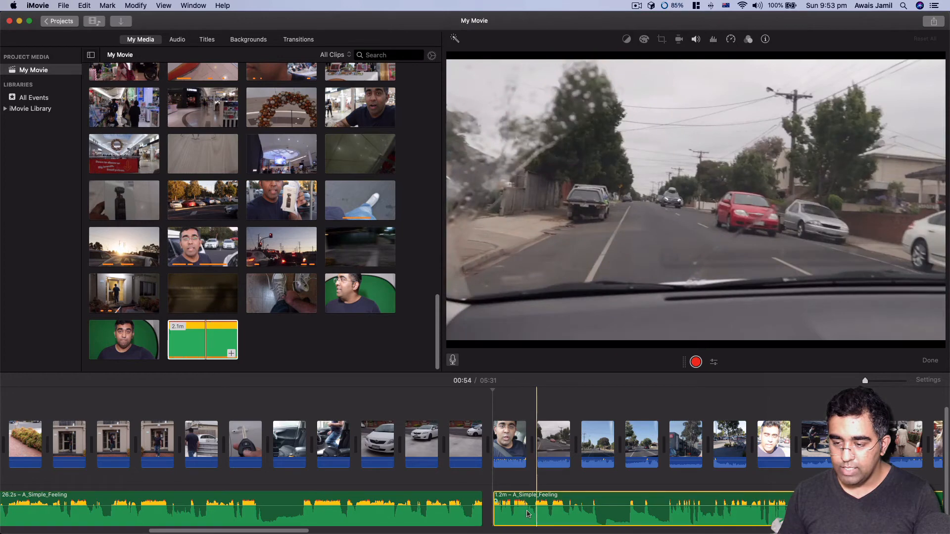
key(super+b)
Step: Lower the volume of the music section beneath the in-car talking clip to 45%
click(516, 514)
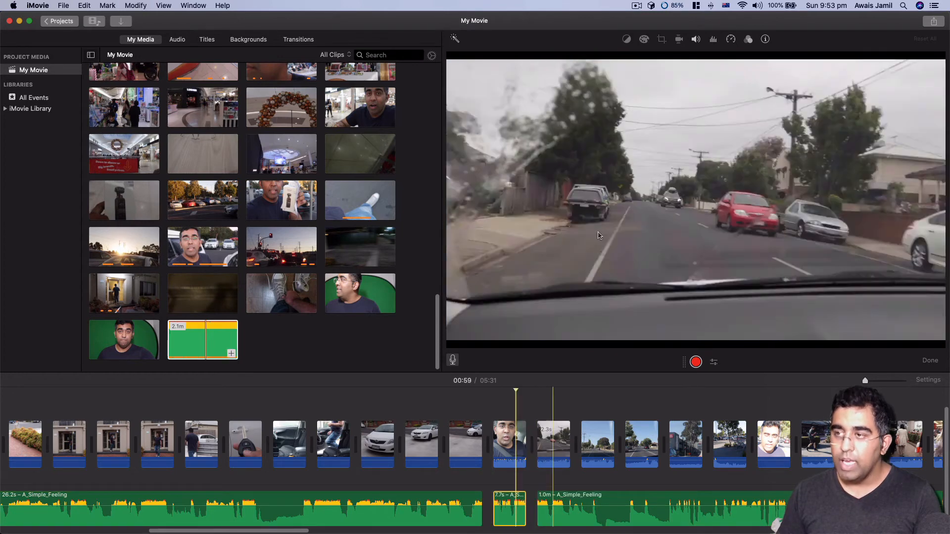
click(695, 41)
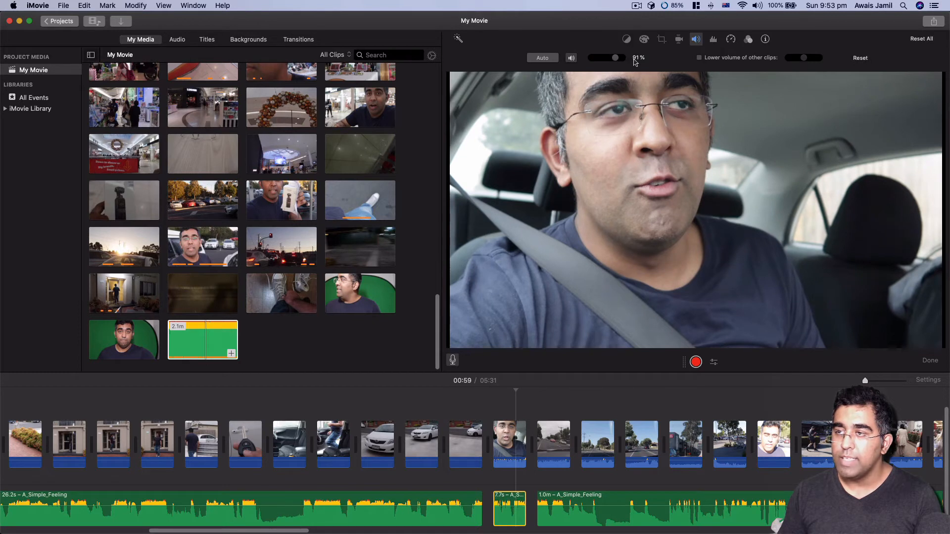
drag(614, 60, 599, 60)
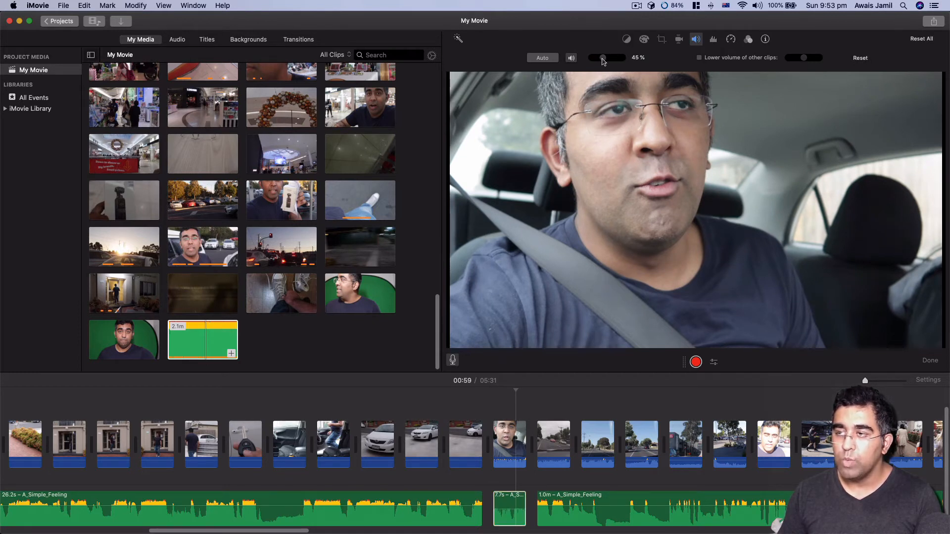
Step: Mute the five road and car park clips that follow the in-car talking clip
click(550, 401)
scroll(590, 423, right, 5)
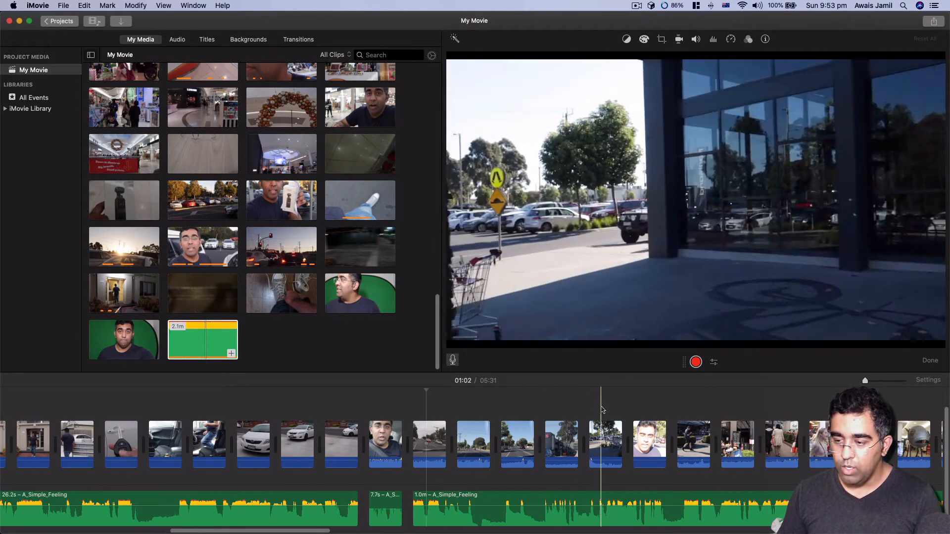
drag(608, 409, 423, 465)
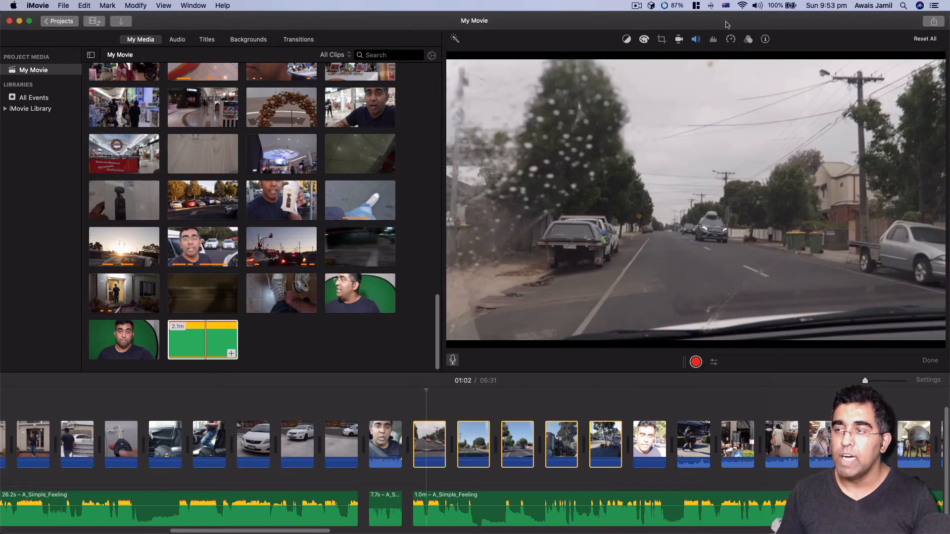
Step: Slow the crowded food court clip at 01:24 down to 50% speed
scroll(621, 387, right, 5)
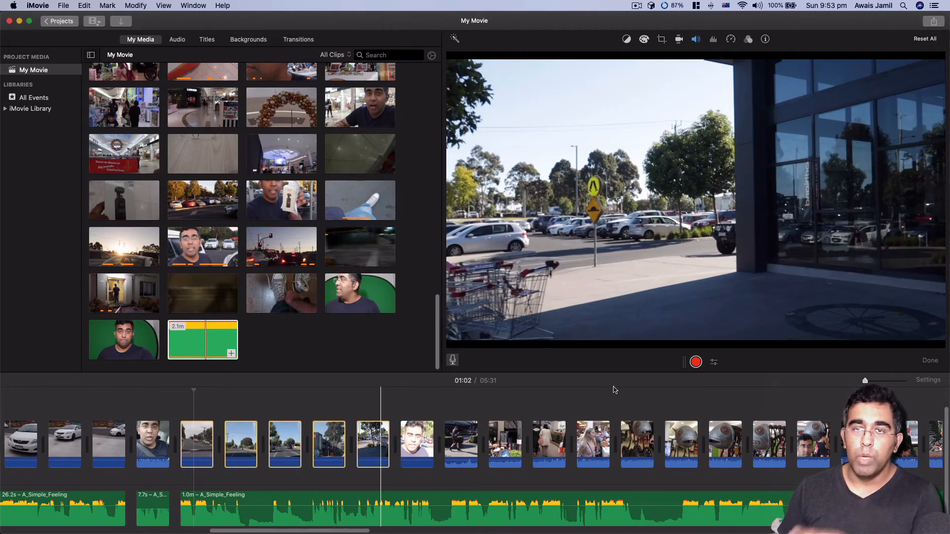
click(597, 391)
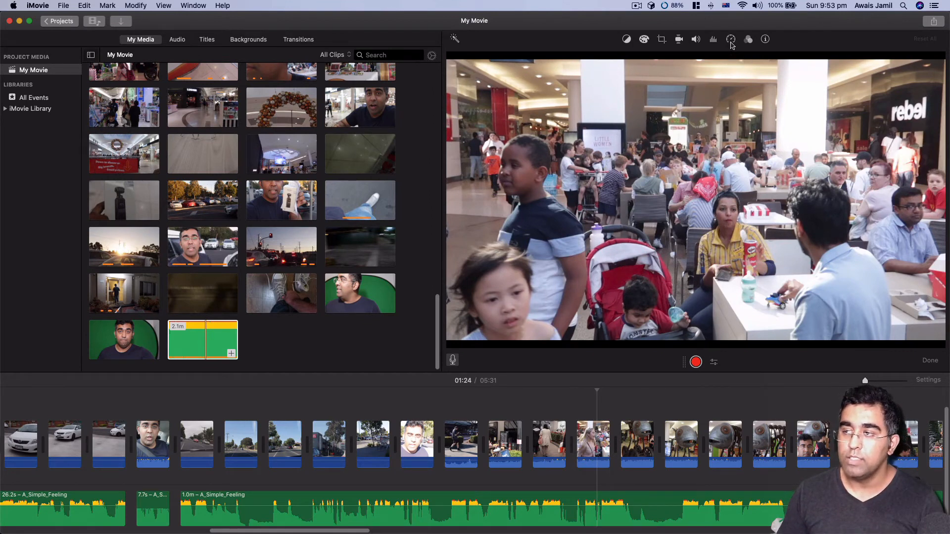
click(731, 44)
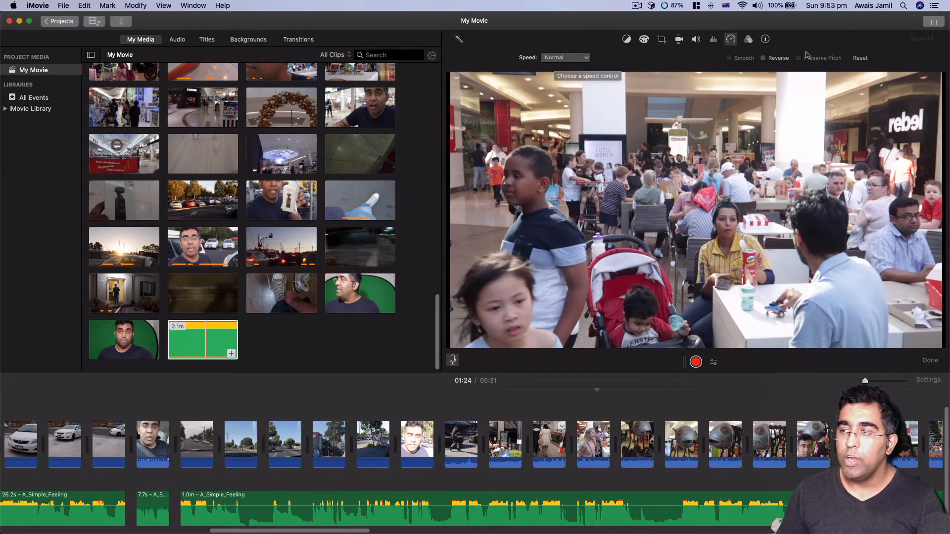
click(548, 58)
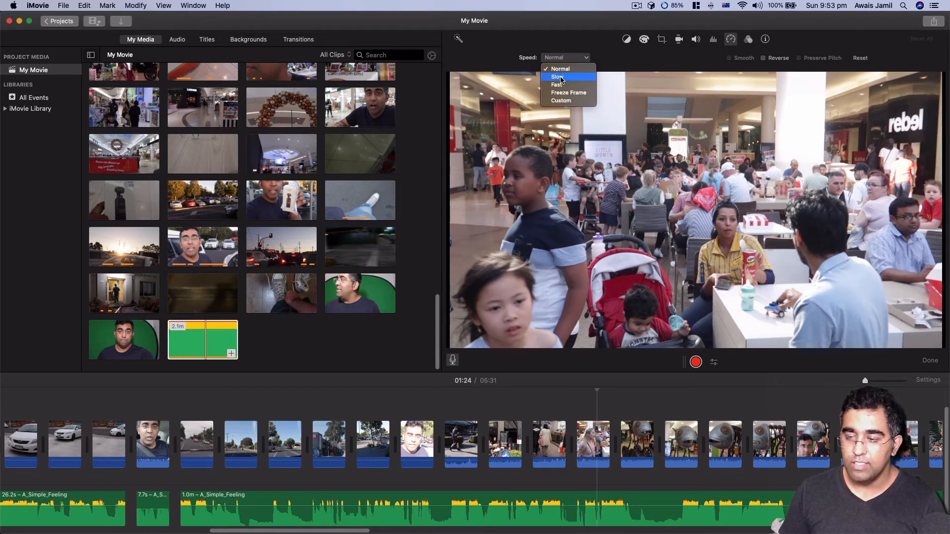
click(558, 77)
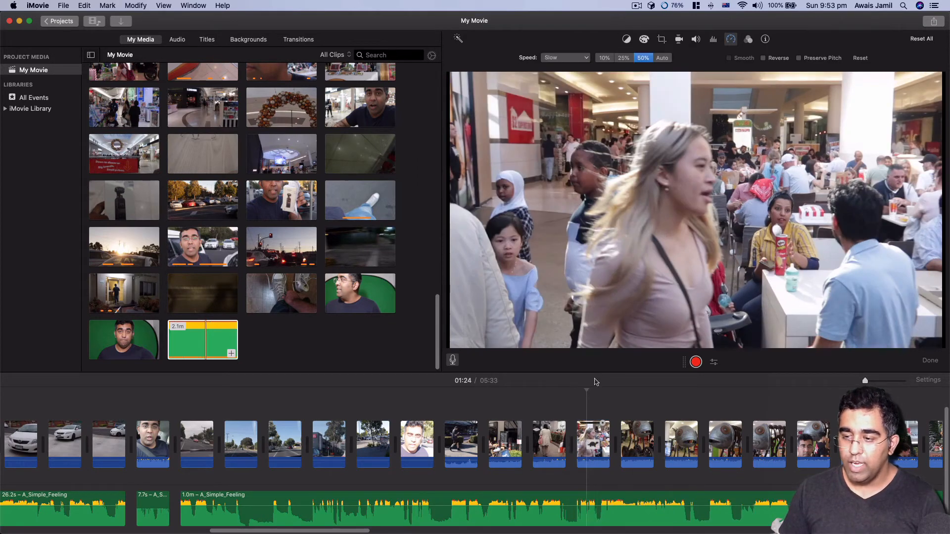
click(649, 59)
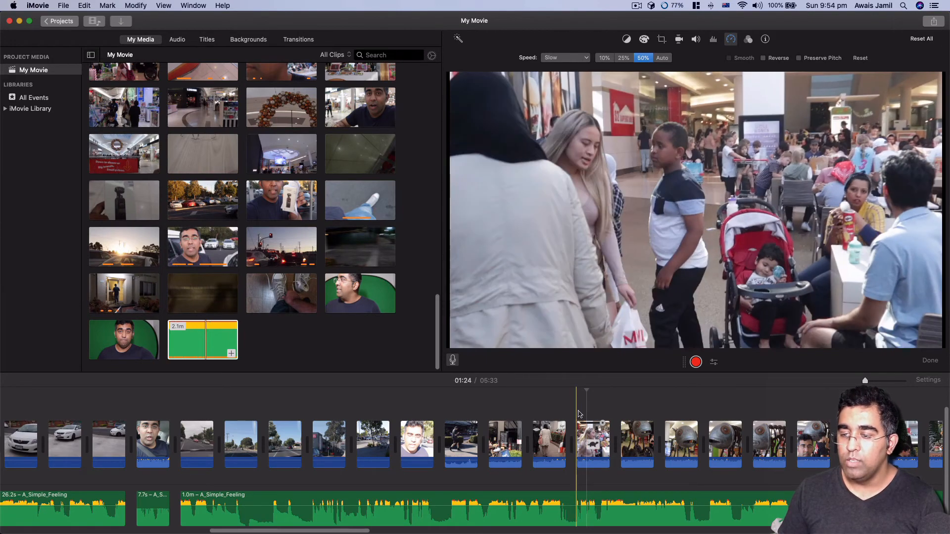
Step: Play the slowed food court clip and return the playhead to 01:24
key(space)
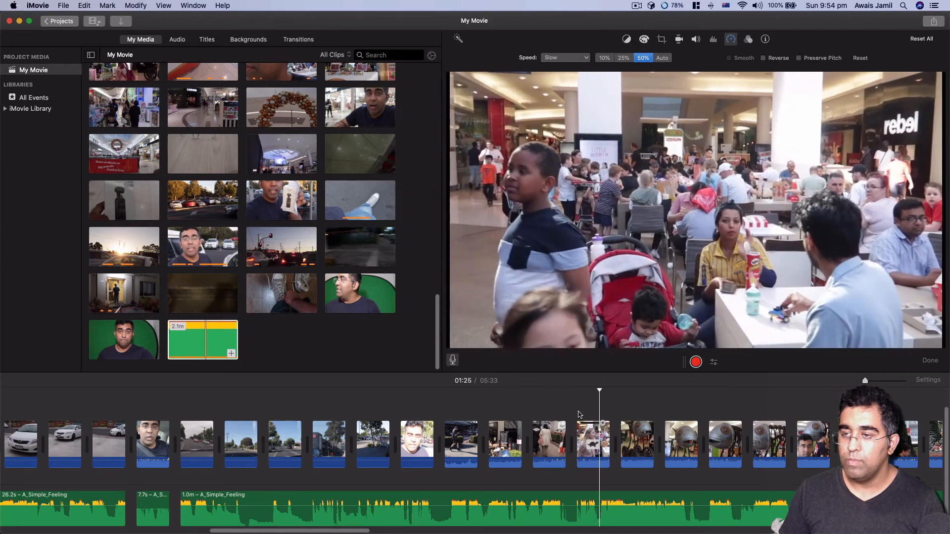
key(space)
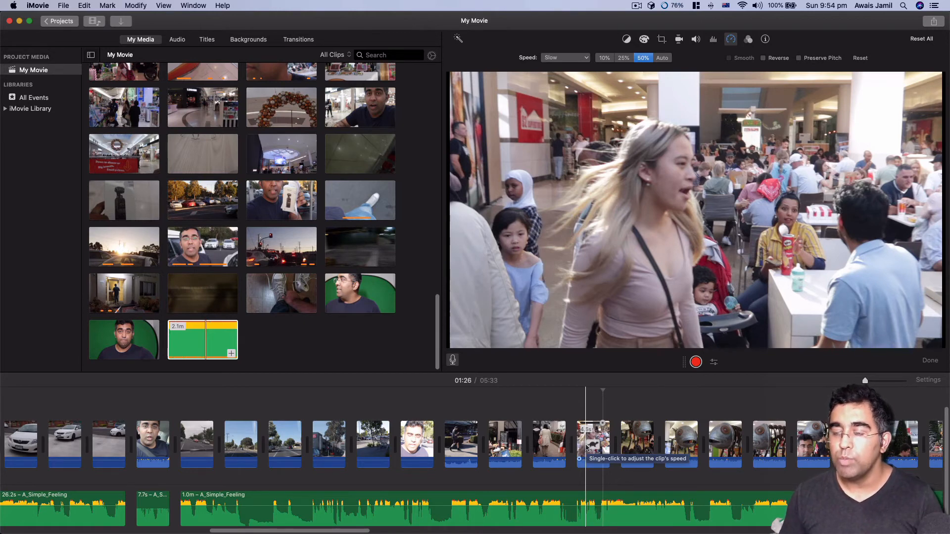
drag(589, 400, 586, 400)
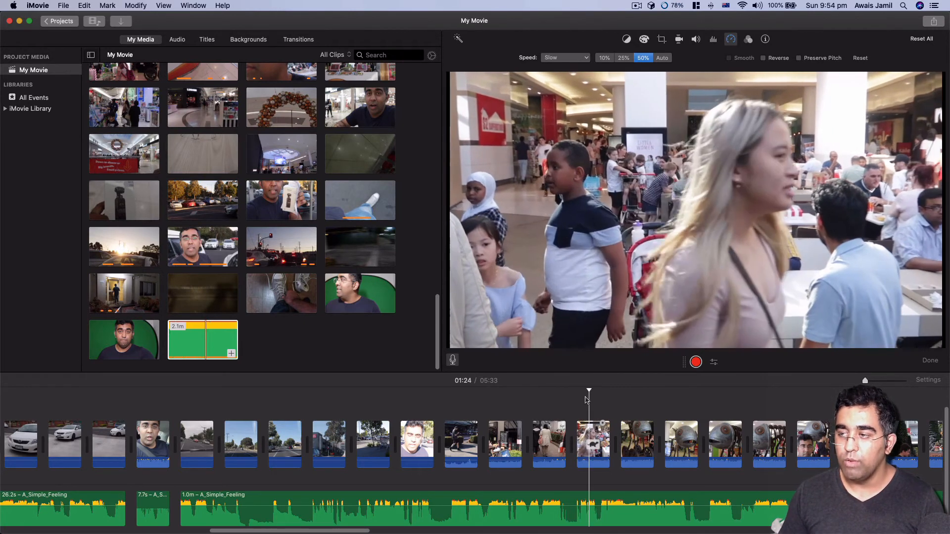
Step: Slow the four metal fish sculpture clips that follow the food court clip down to 50% speed
key(space)
click(538, 397)
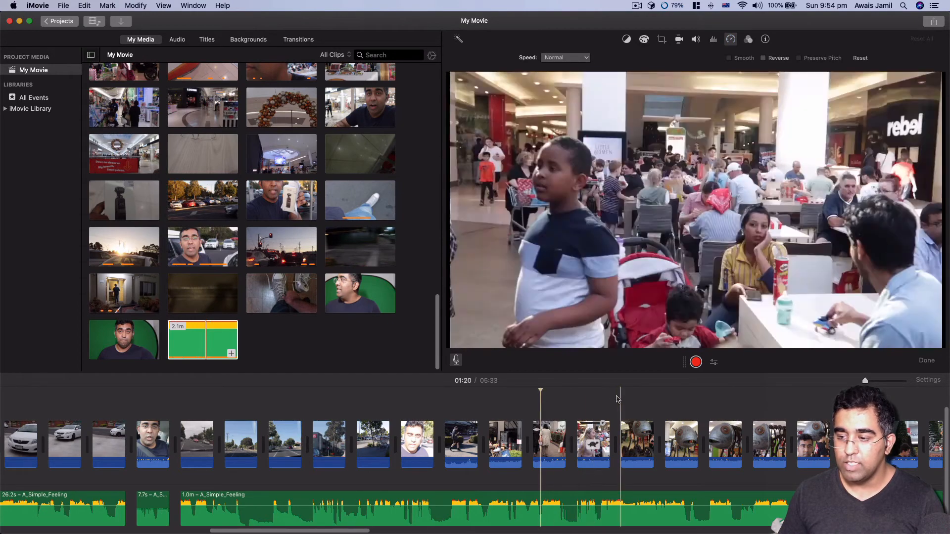
click(638, 430)
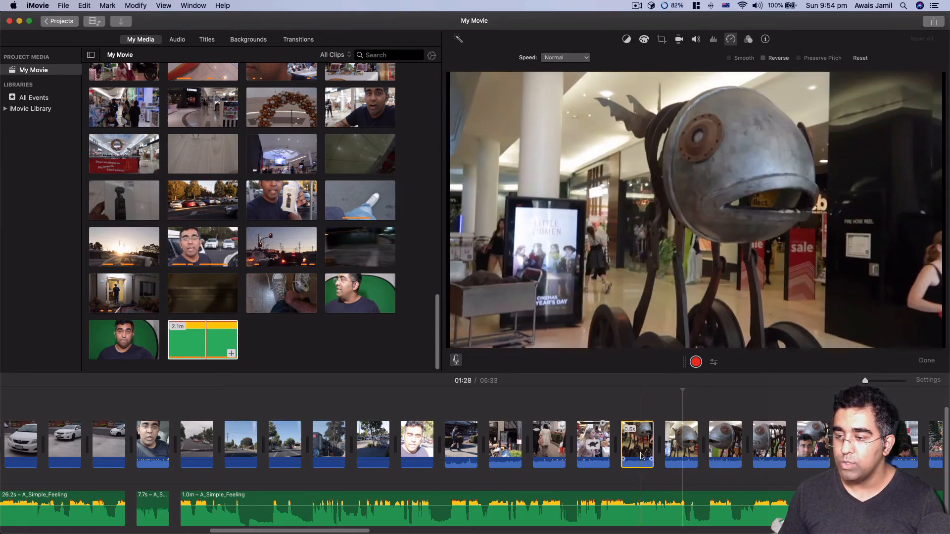
click(620, 397)
click(631, 430)
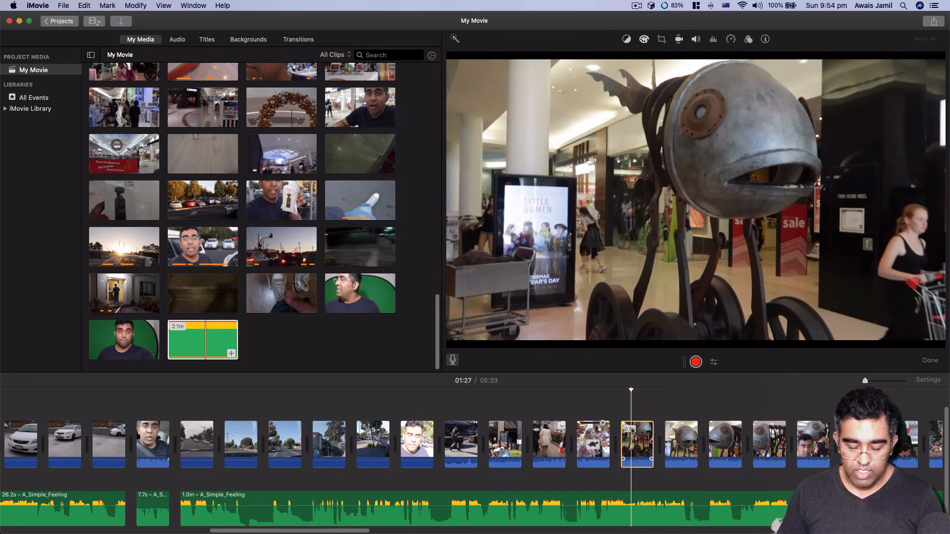
super+click(678, 440)
super+click(731, 441)
super+click(772, 445)
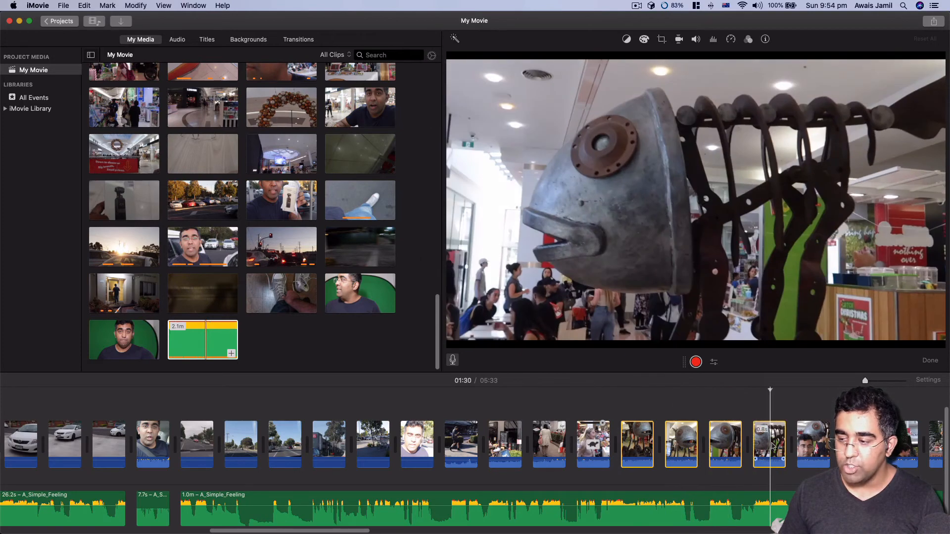
super+click(810, 458)
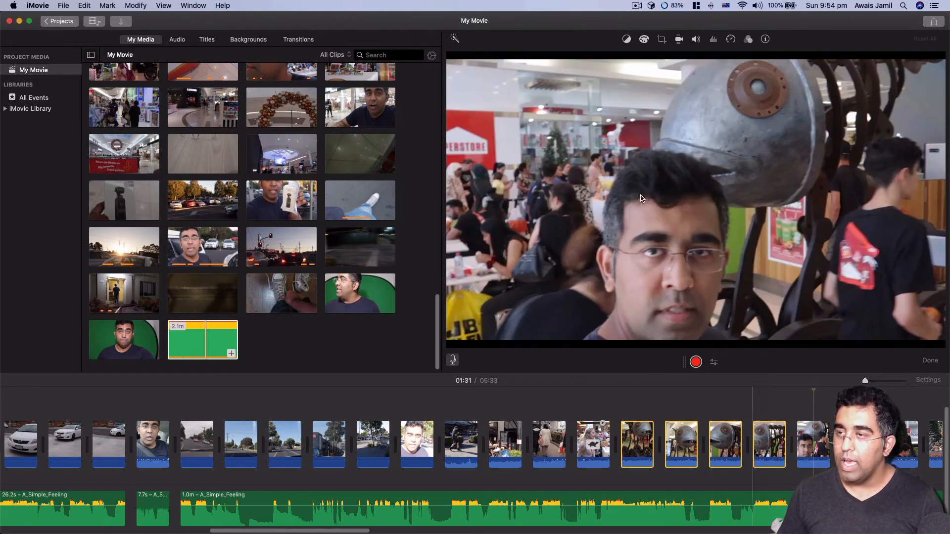
click(731, 39)
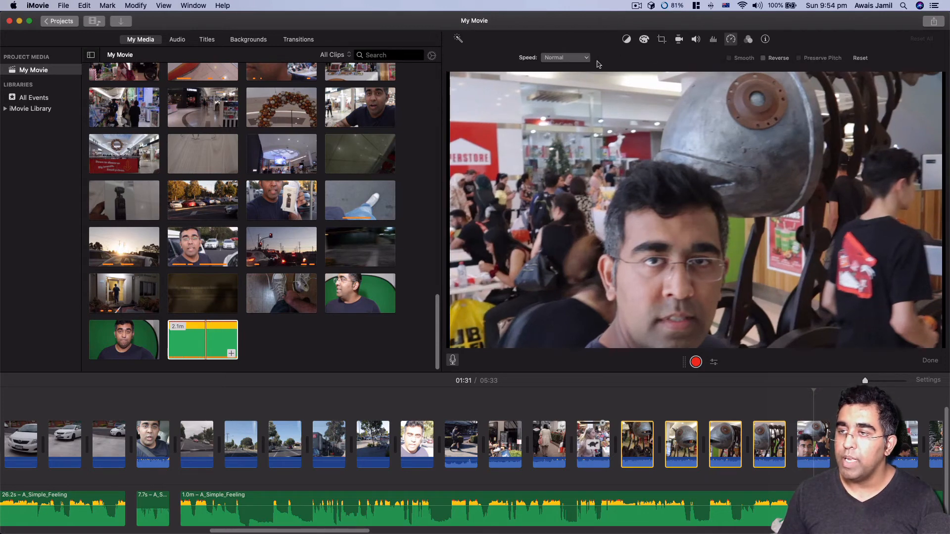
click(558, 77)
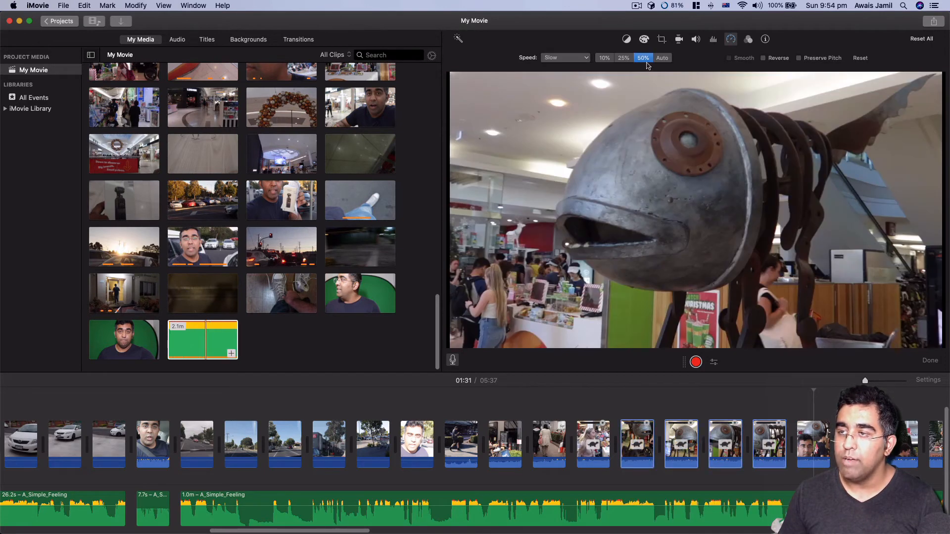
Step: Mute the eight shopping-centre clips from the walking shot to the last fish sculpture clip, and play back the slowed section
click(589, 408)
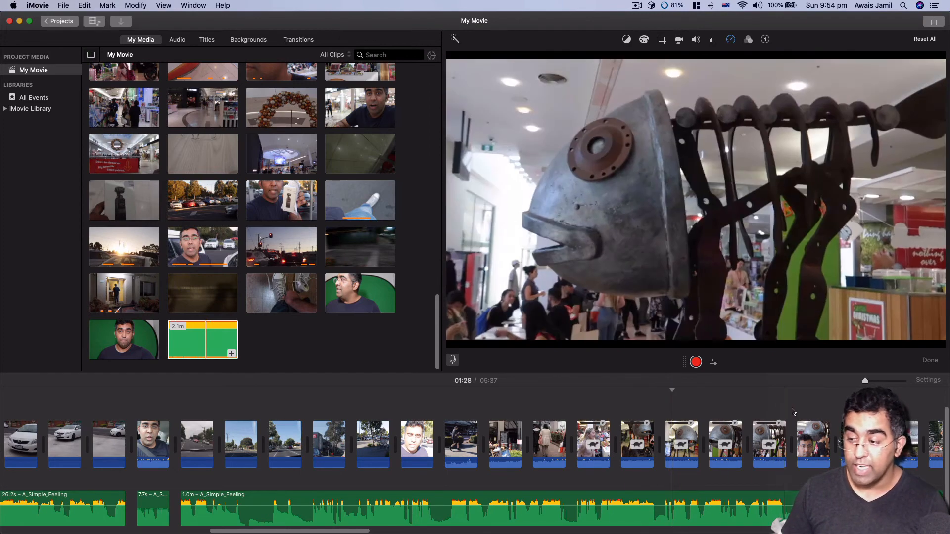
drag(778, 404, 454, 455)
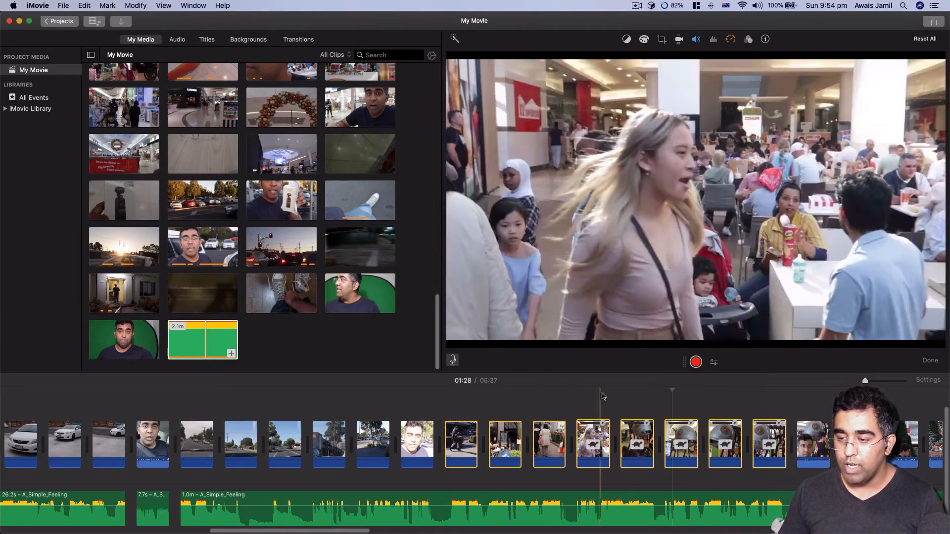
click(574, 392)
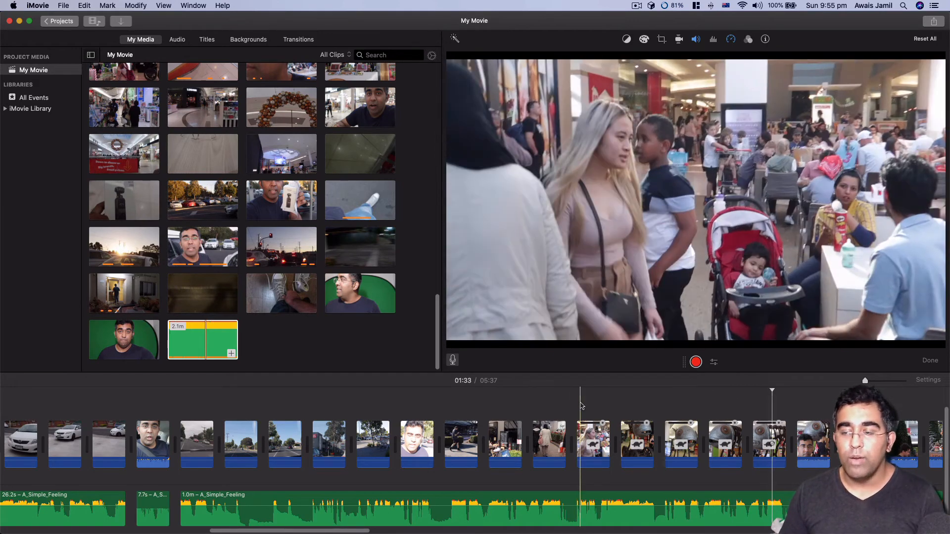
Step: Set the shop aisle clip with the kneeling shopper at 02:24 to Fast speed
scroll(582, 406, right, 10)
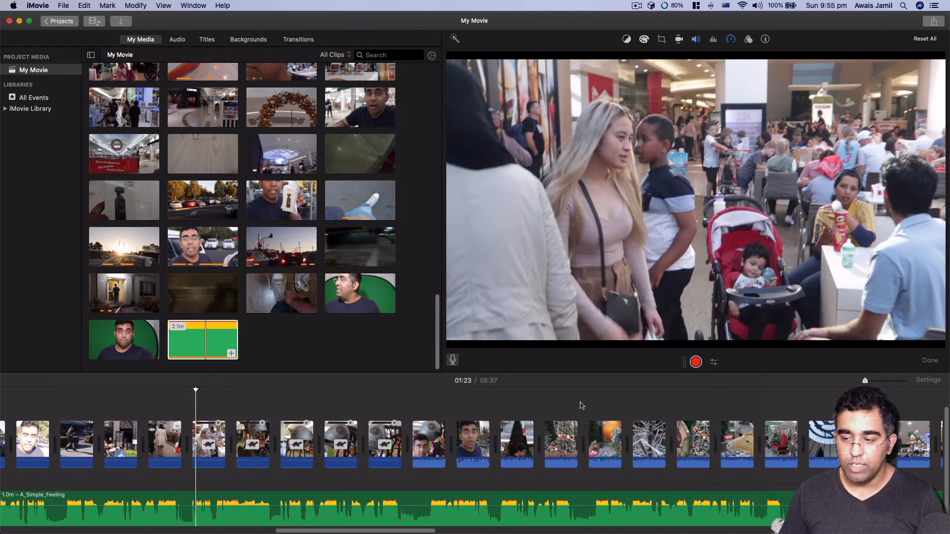
click(795, 440)
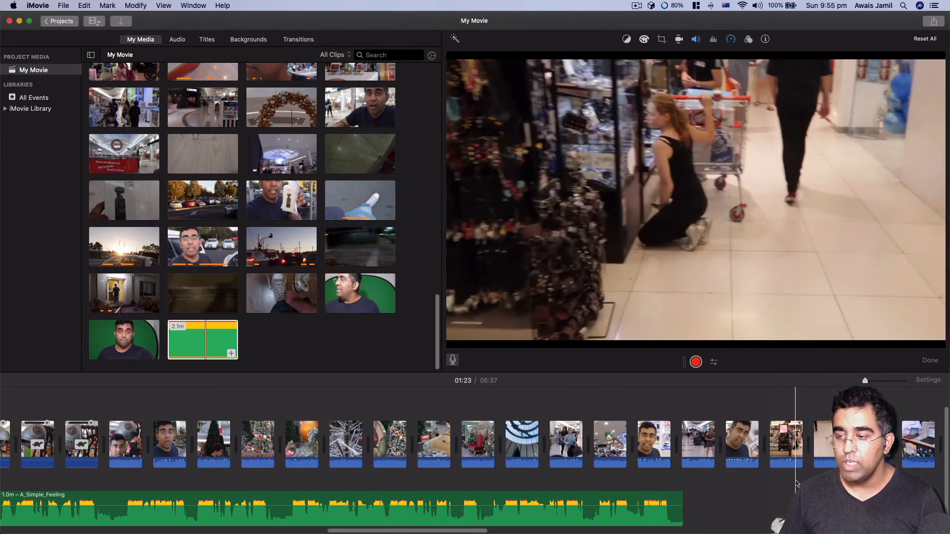
click(731, 40)
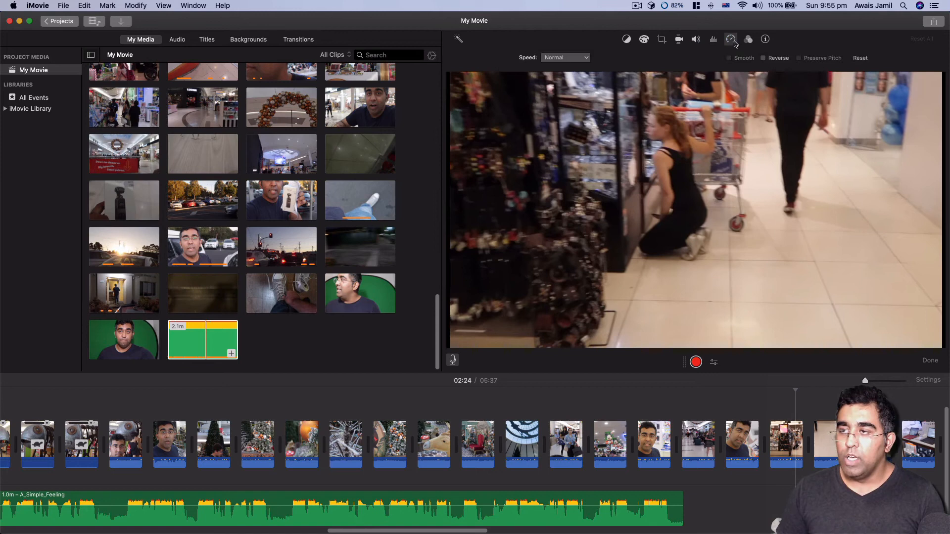
click(578, 58)
click(562, 84)
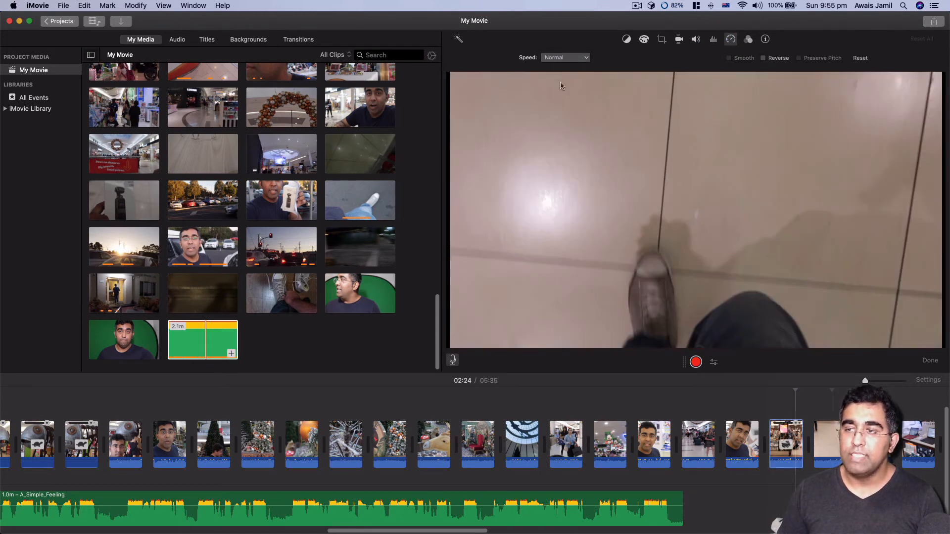
Step: Speed up the mall clip of walking shoppers at 01:57 to Fast 2x
click(575, 59)
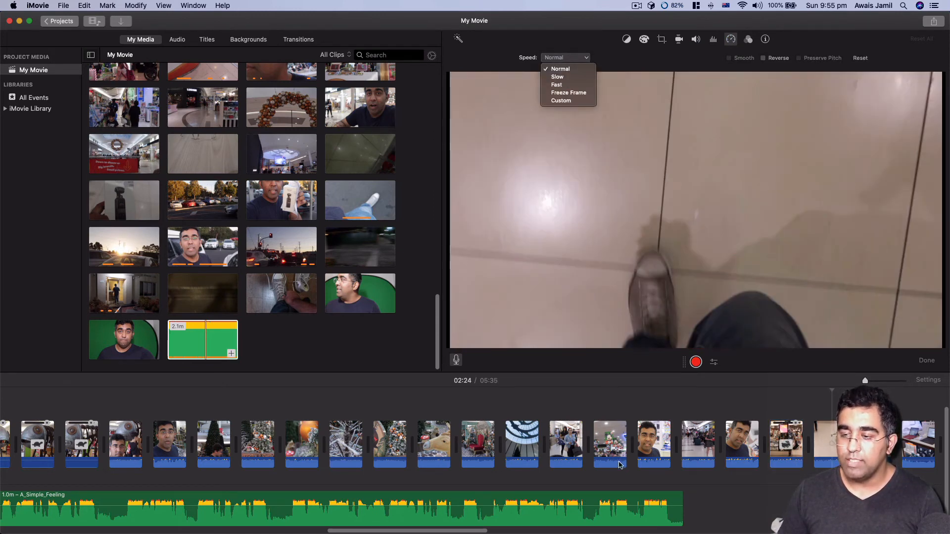
click(570, 455)
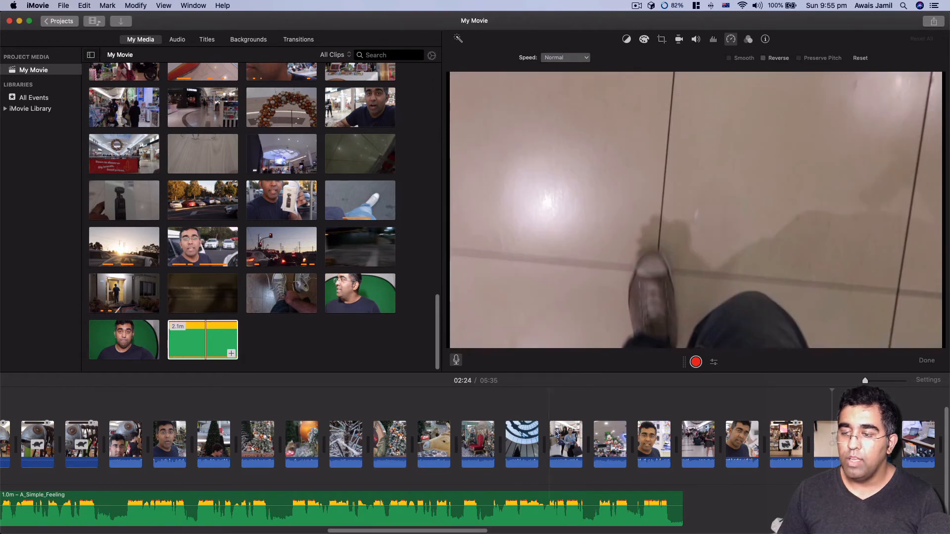
click(569, 57)
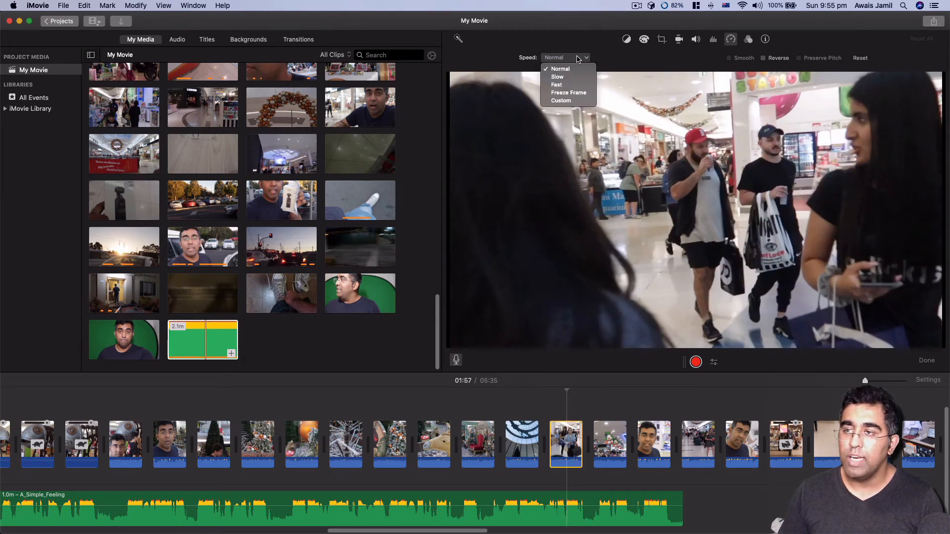
click(557, 84)
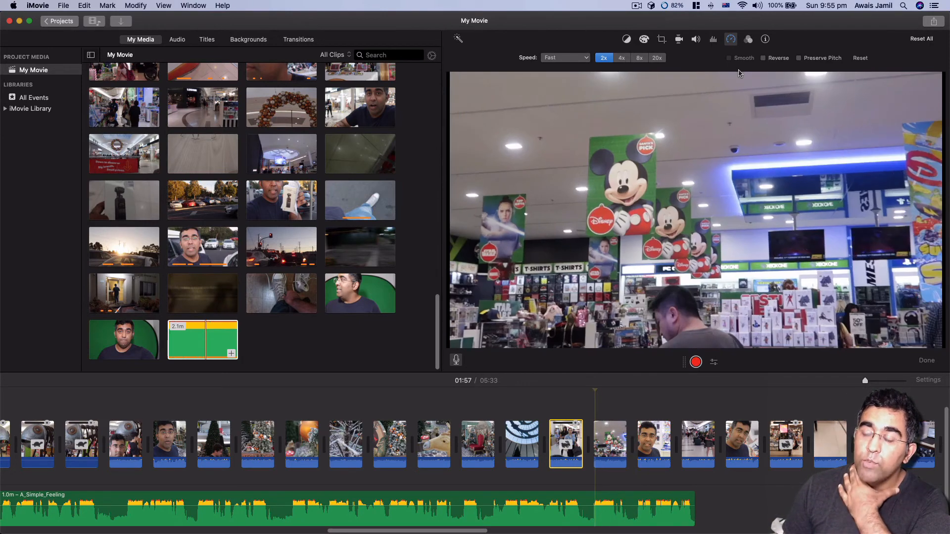
Step: Reverse the sped-up shoppers clip at 01:57 and play it back
click(765, 58)
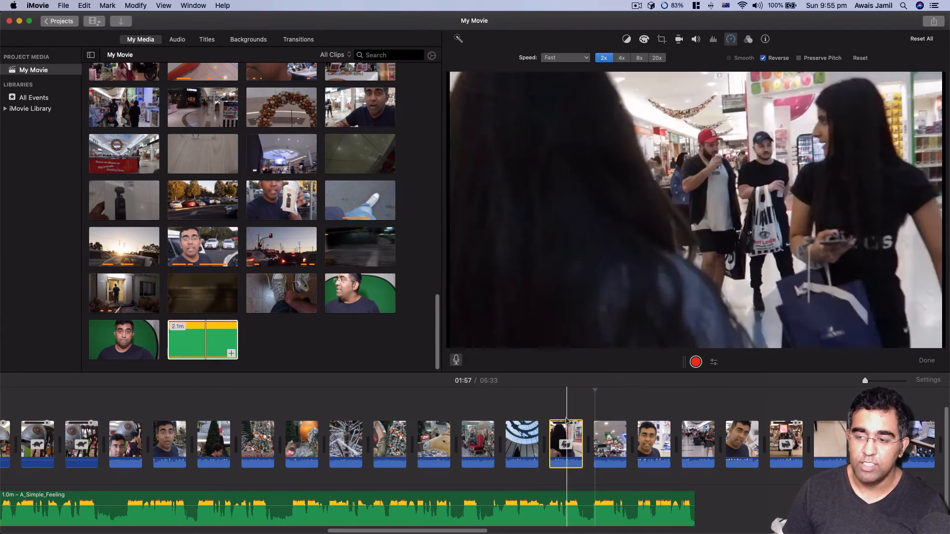
click(552, 410)
key(space)
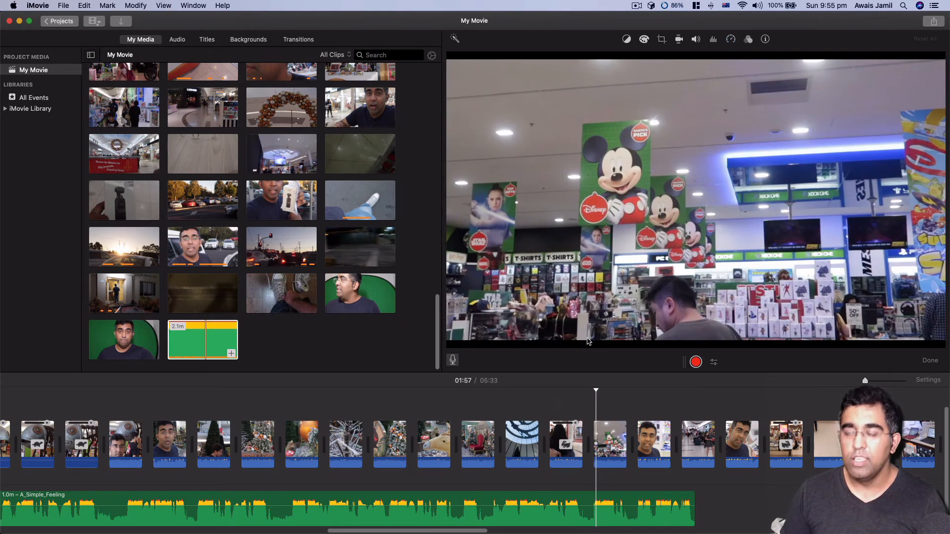
Step: Look through the available audio effects and close the chooser without applying one
click(748, 41)
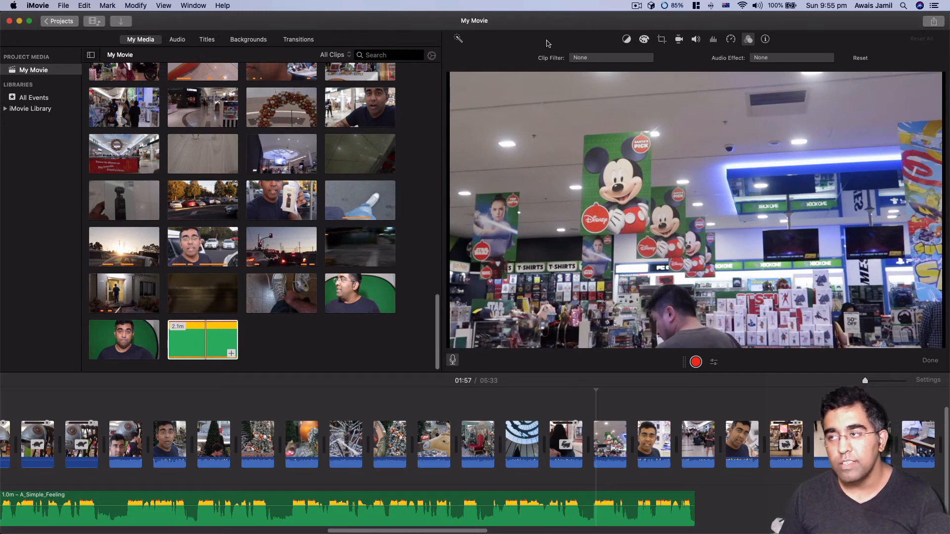
click(754, 59)
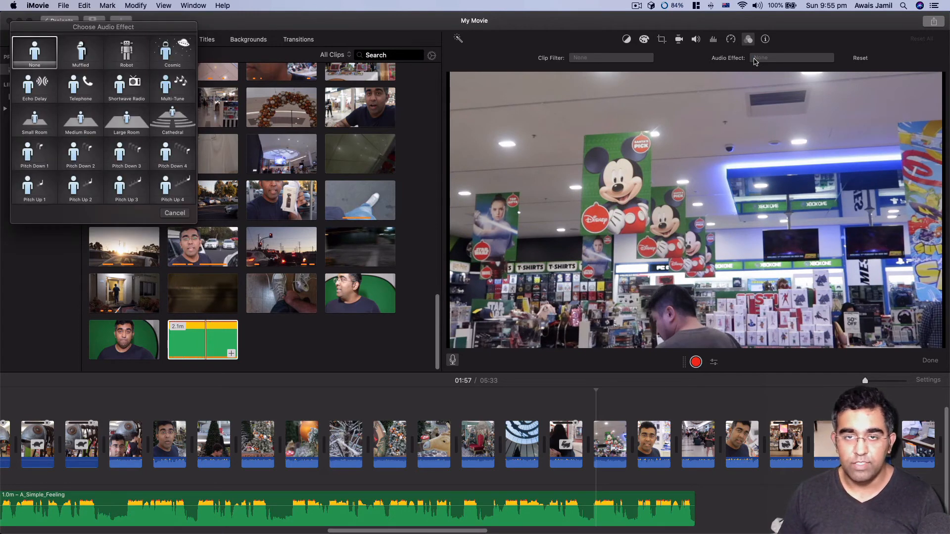
drag(47, 29, 578, 157)
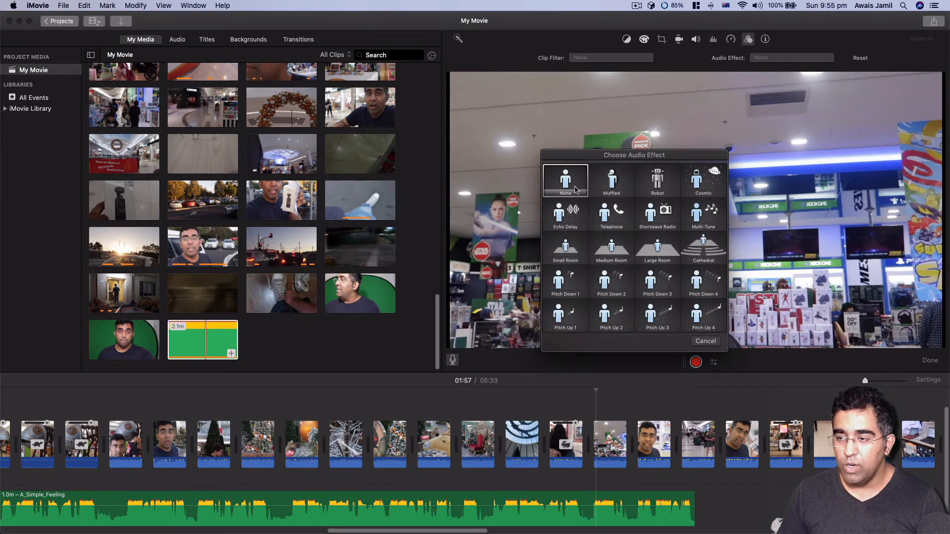
click(705, 341)
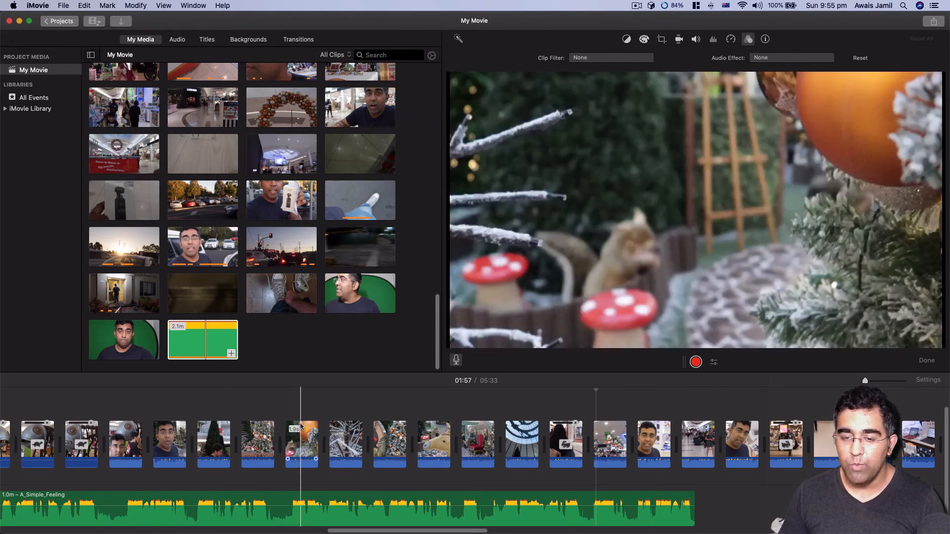
Step: Mute the seven Christmas decoration clips and the talking clip by the fish sculpture at 01:34
scroll(358, 426, left, 2)
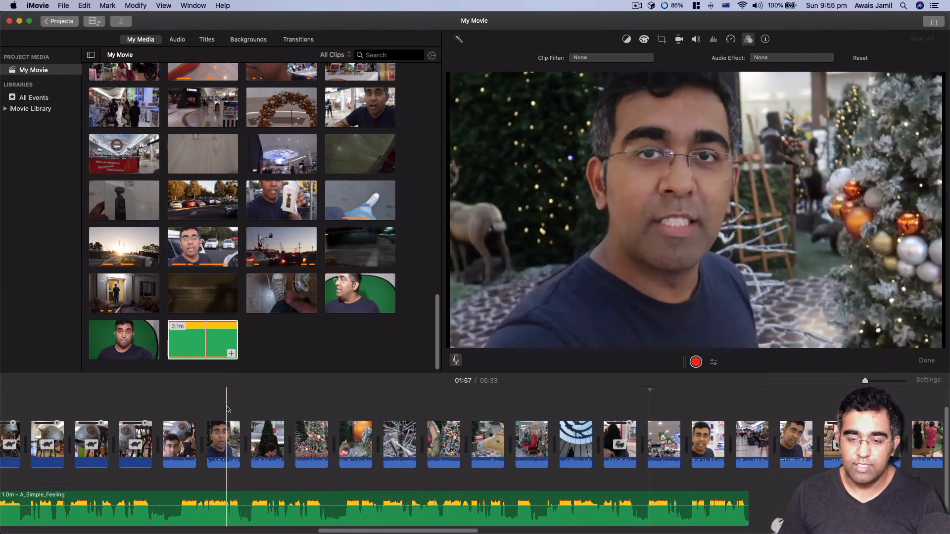
drag(291, 424, 534, 456)
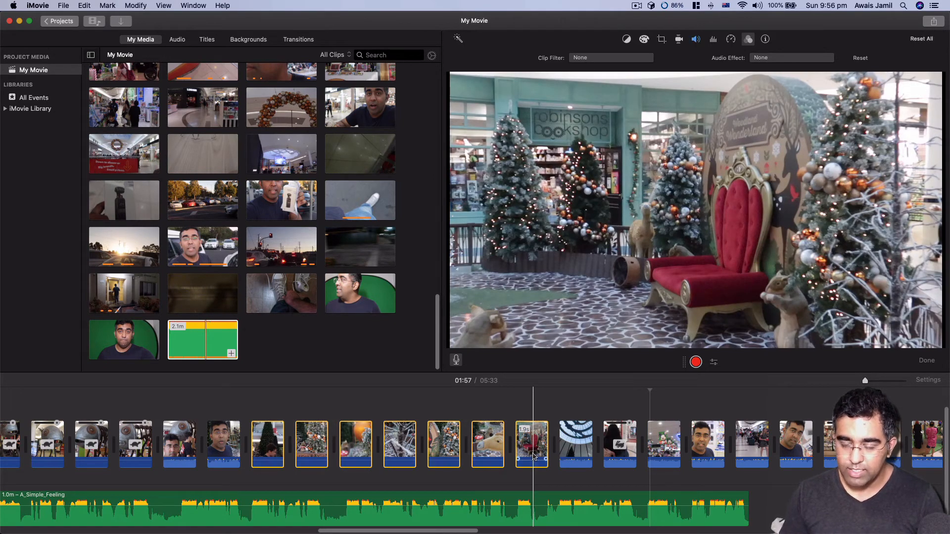
click(177, 466)
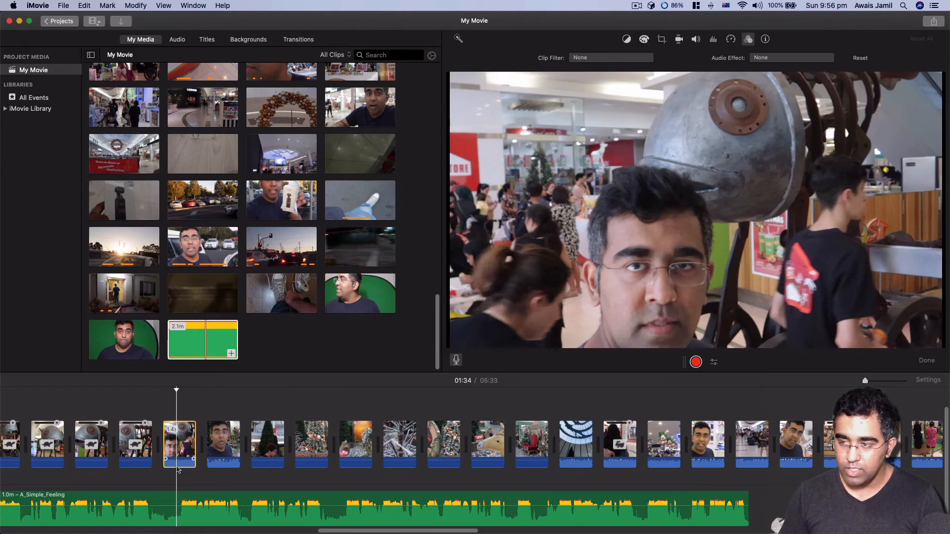
key(shift+super+m)
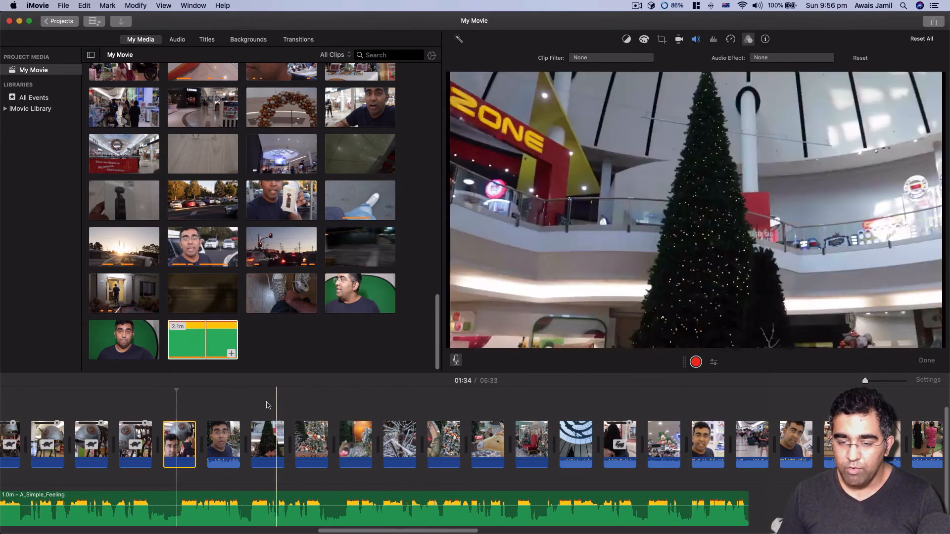
Step: Select the seven Christmas decoration clips and look through the available clip filters without applying one
drag(264, 402, 531, 464)
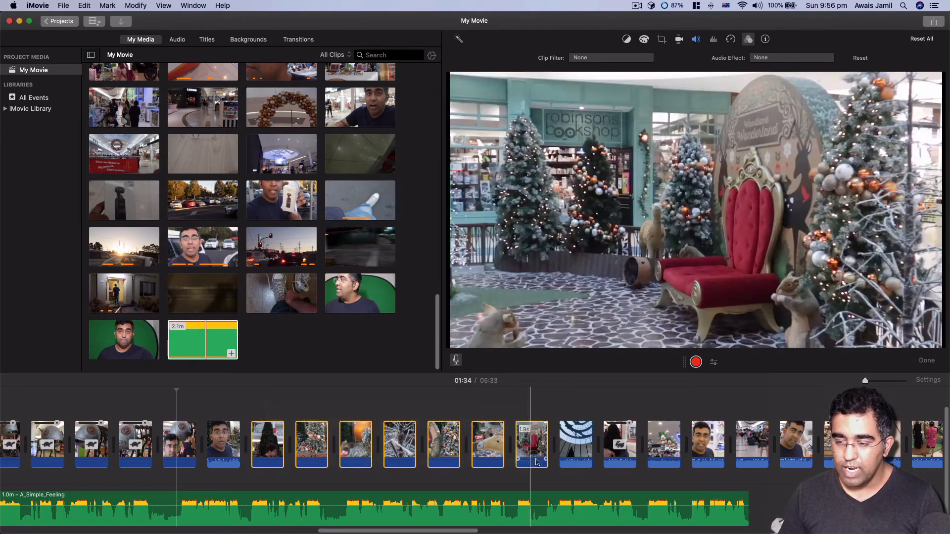
click(612, 58)
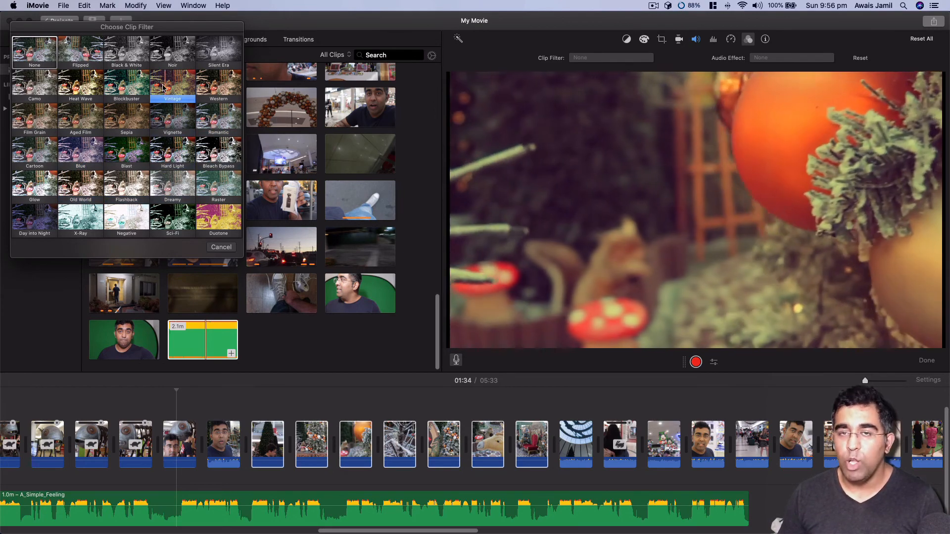
drag(151, 29, 298, 66)
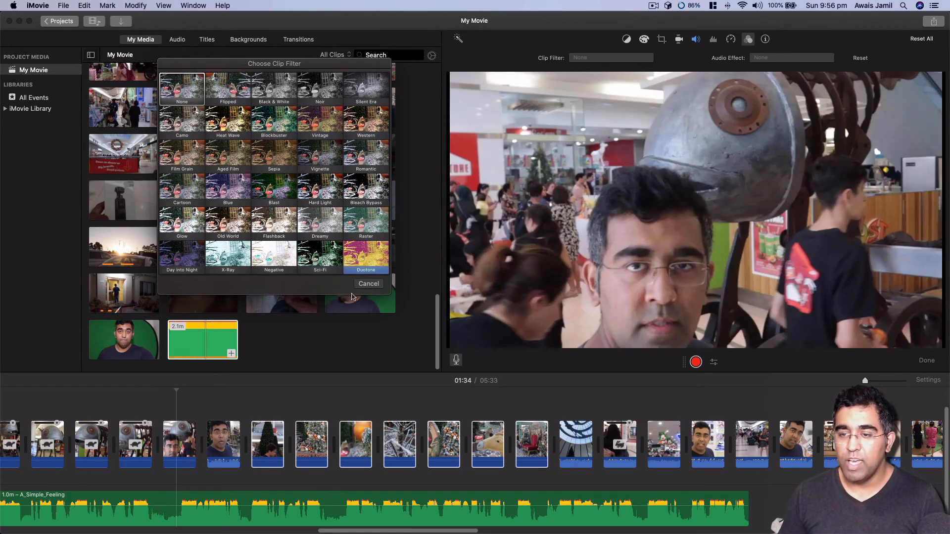
click(374, 288)
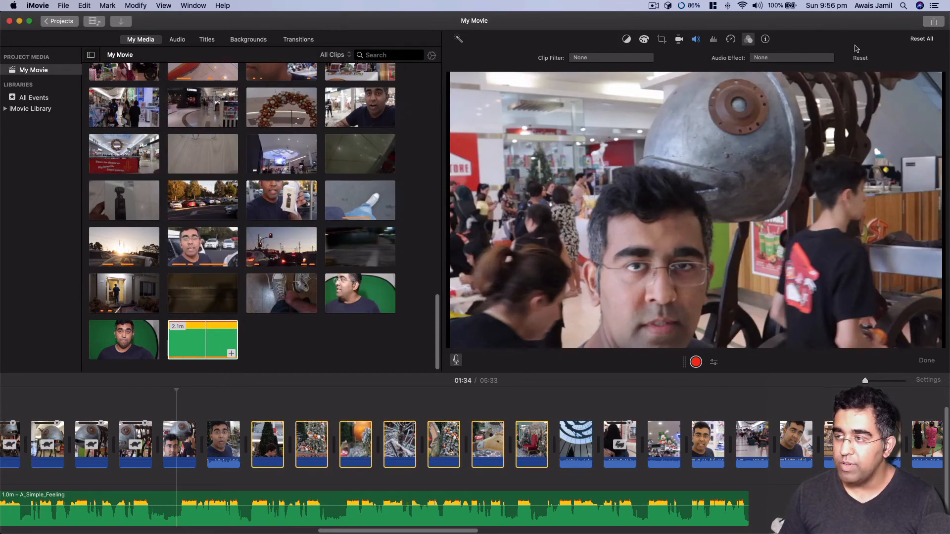
Step: Look through the audio effects for the Christmas clips without applying one, and open the clip information
click(790, 59)
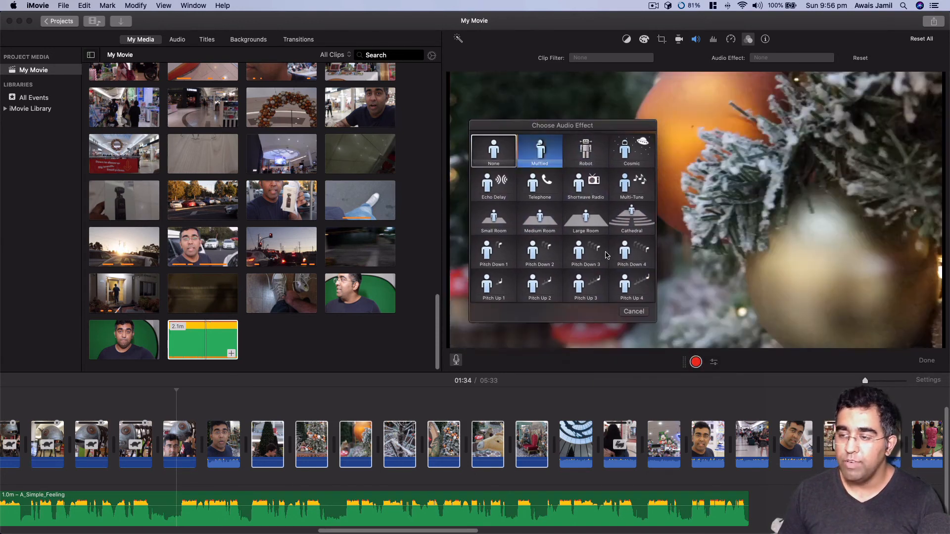
click(634, 311)
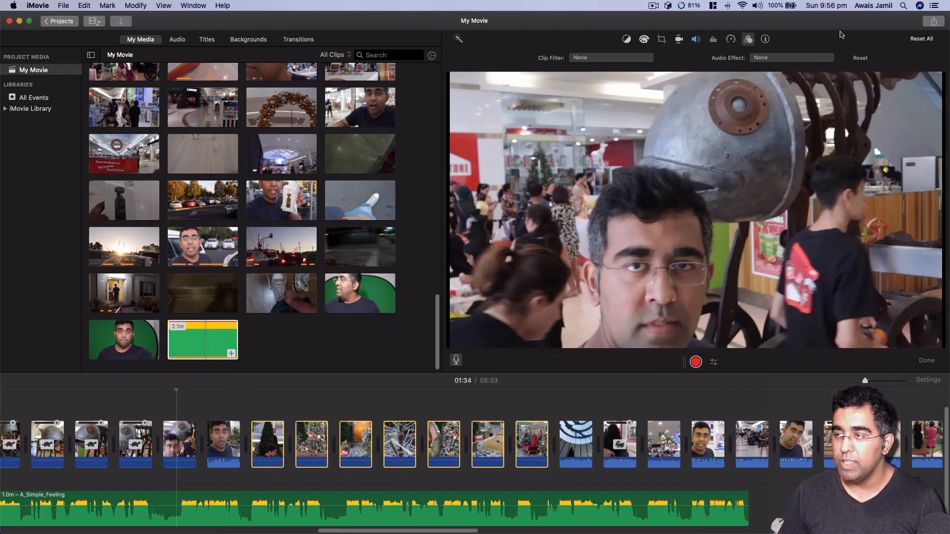
click(750, 39)
click(766, 40)
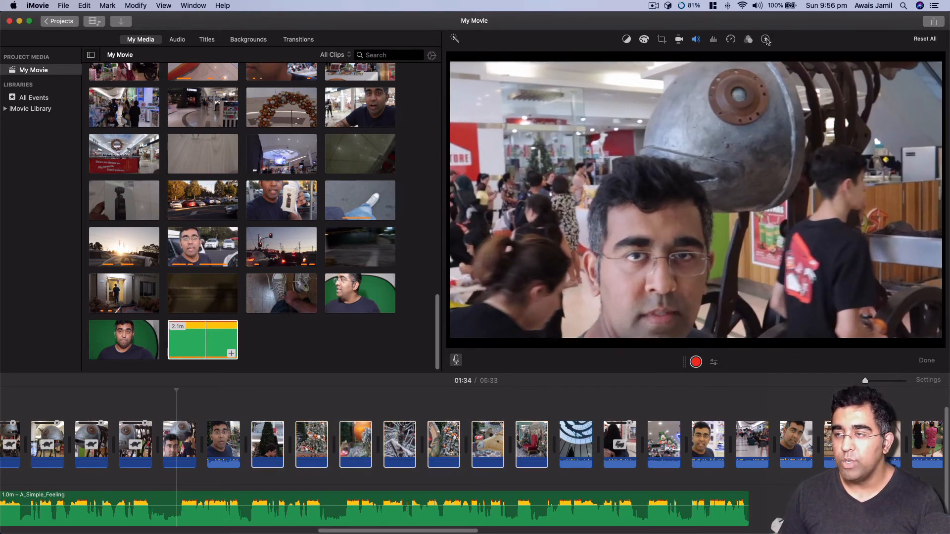
Step: Check the name and duration information of the mall clip at 01:55 and select the keyboard clip at 03:25
click(614, 436)
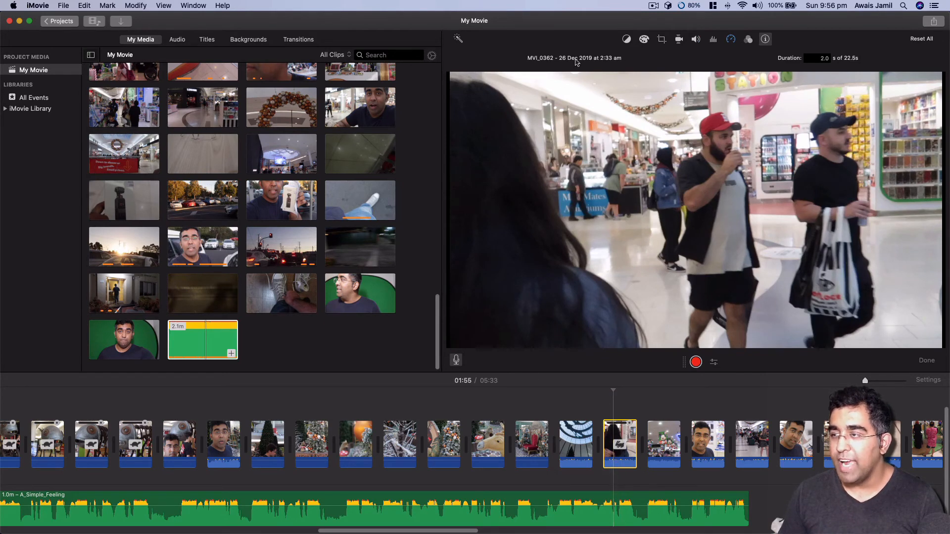
click(817, 58)
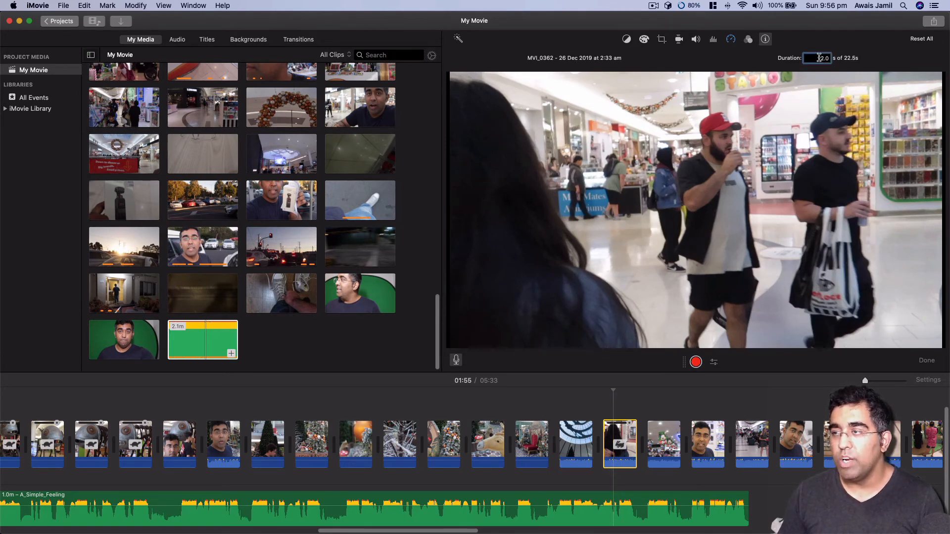
click(578, 46)
scroll(808, 446, right, 10)
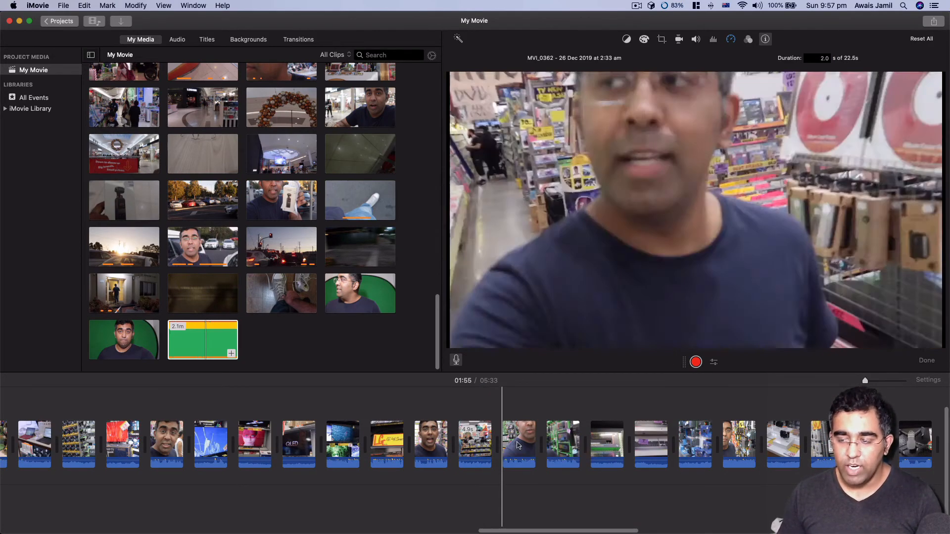
click(602, 445)
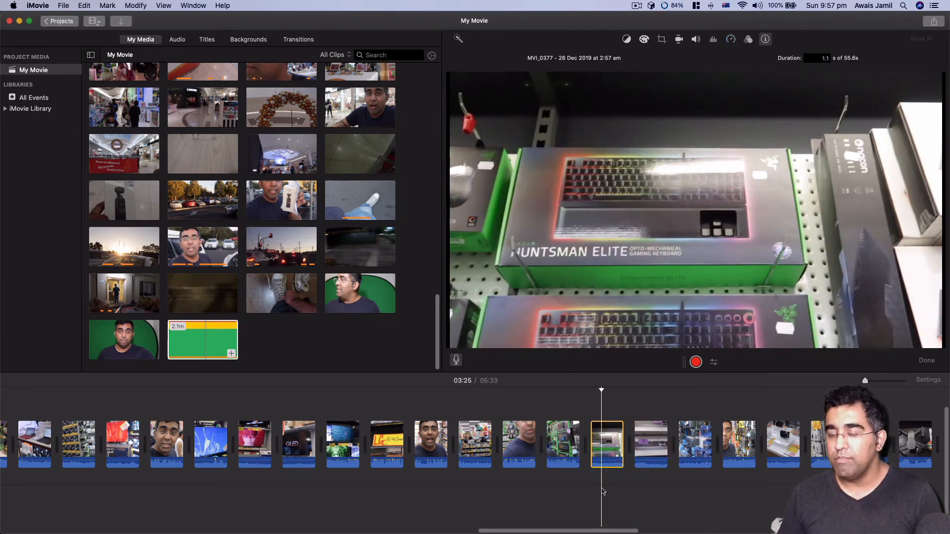
Step: Prepare a YouTube share of the movie at HD 1080p (1920 x 1080) with Public privacy
click(934, 22)
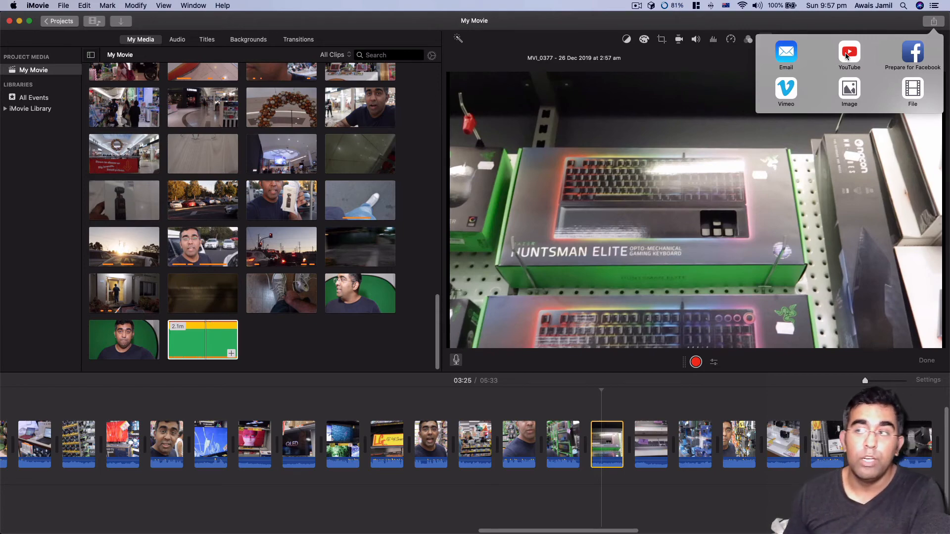
click(847, 56)
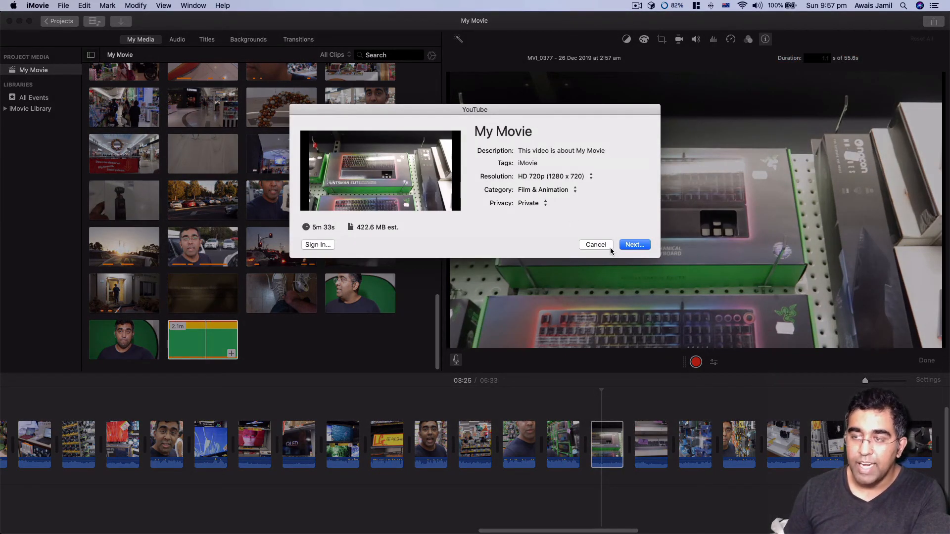
click(578, 177)
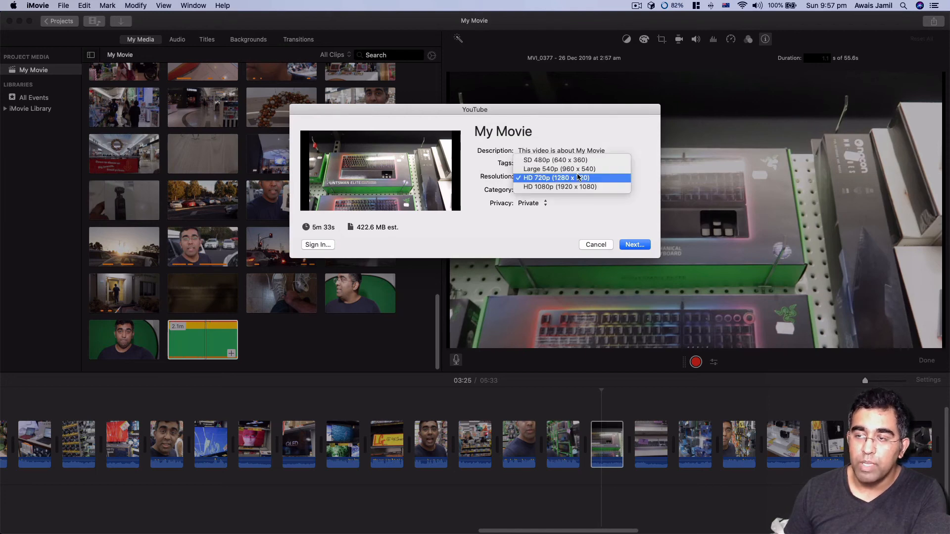
click(546, 187)
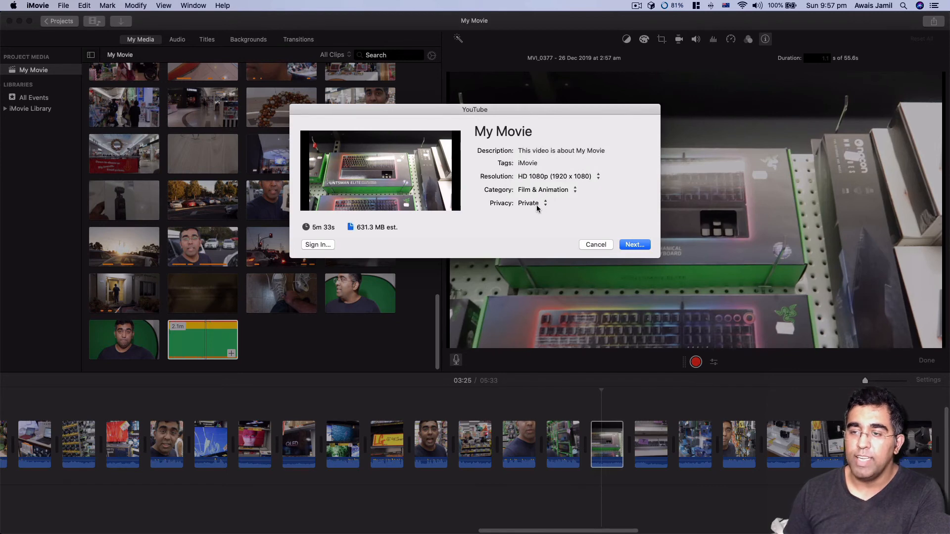
click(539, 205)
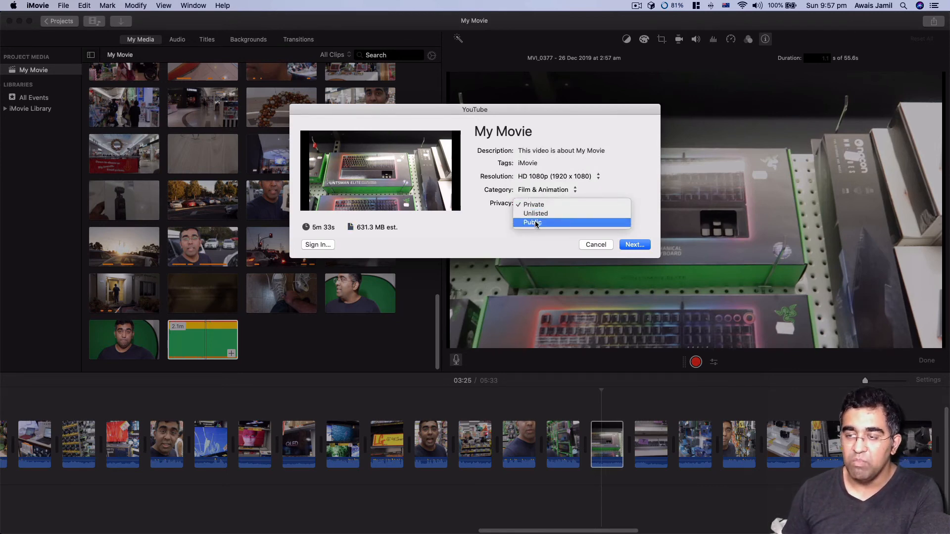
click(536, 223)
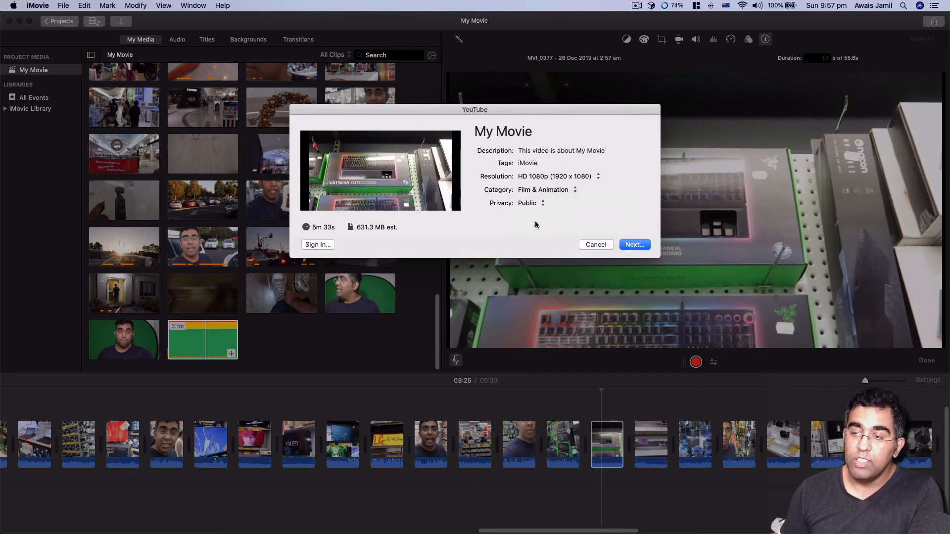
Step: Open the YouTube sign-in prompt, and cancel both the prompt and the share
click(326, 244)
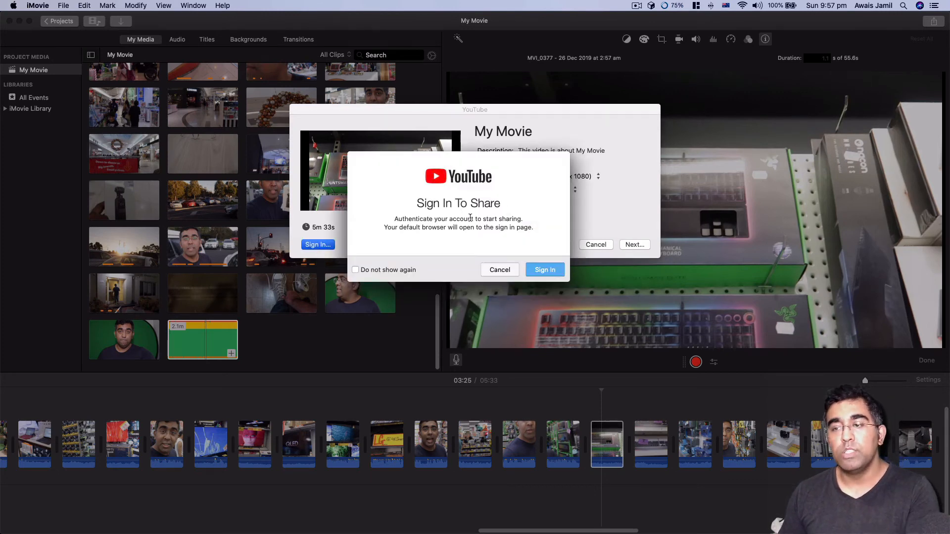
click(501, 273)
click(605, 246)
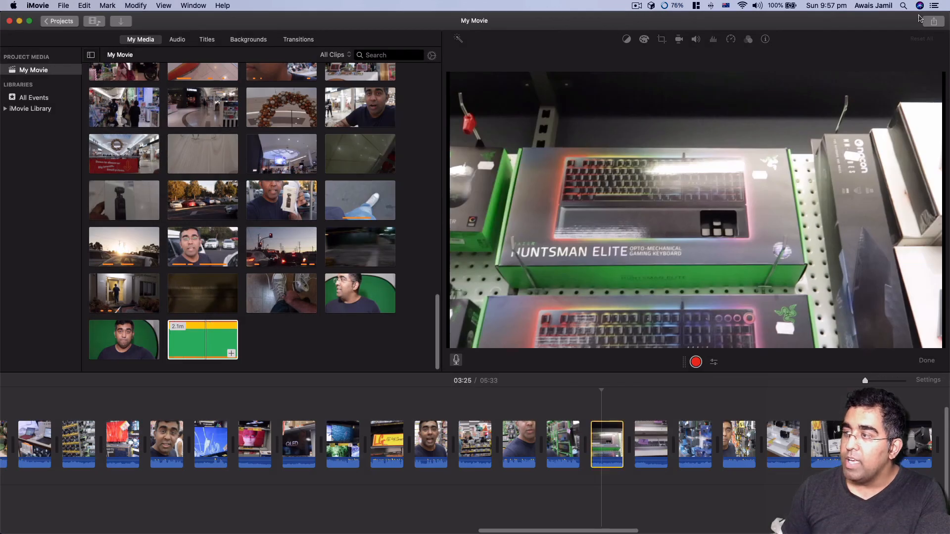
Step: Open the settings for exporting the movie as a file and go through the description and tags fields
click(932, 24)
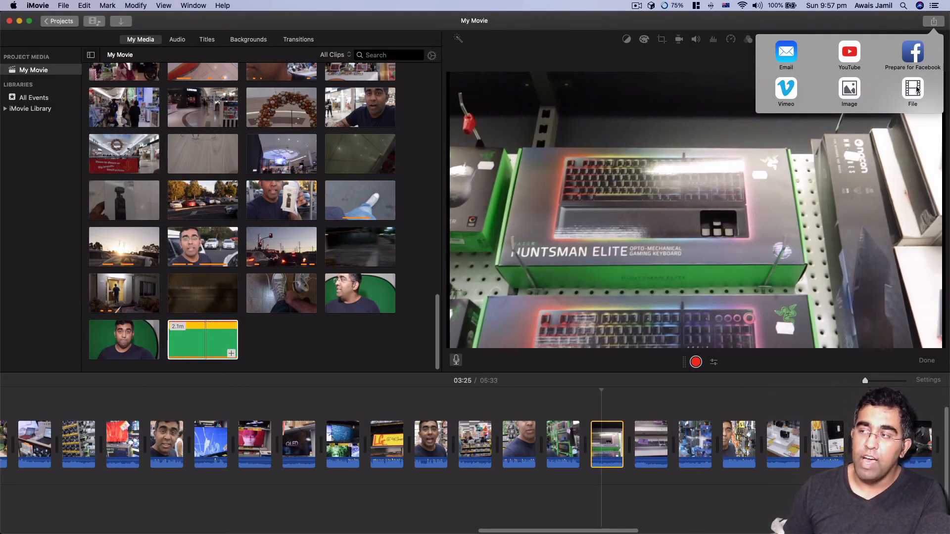
click(914, 89)
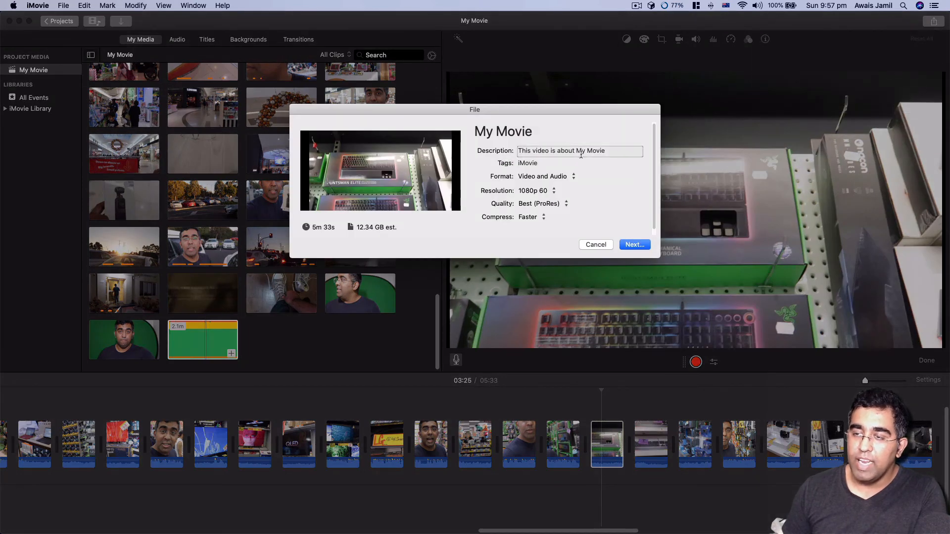
click(616, 150)
click(566, 164)
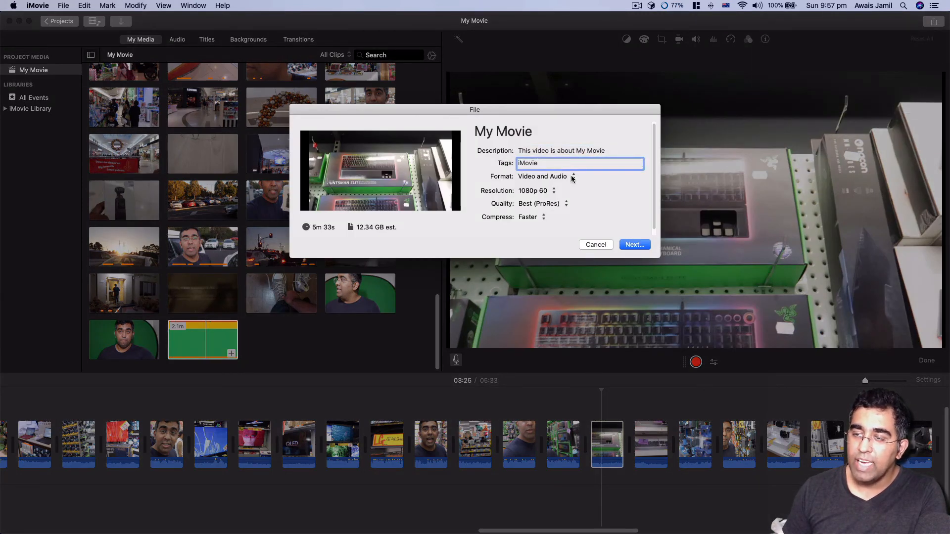
Step: Try the Audio Only export format and switch back to Video and Audio
click(571, 179)
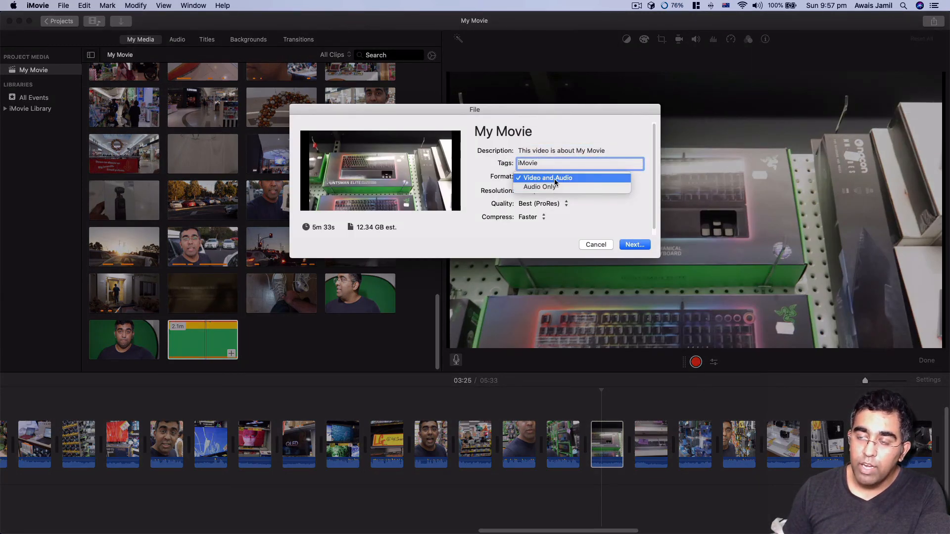
click(555, 178)
click(552, 178)
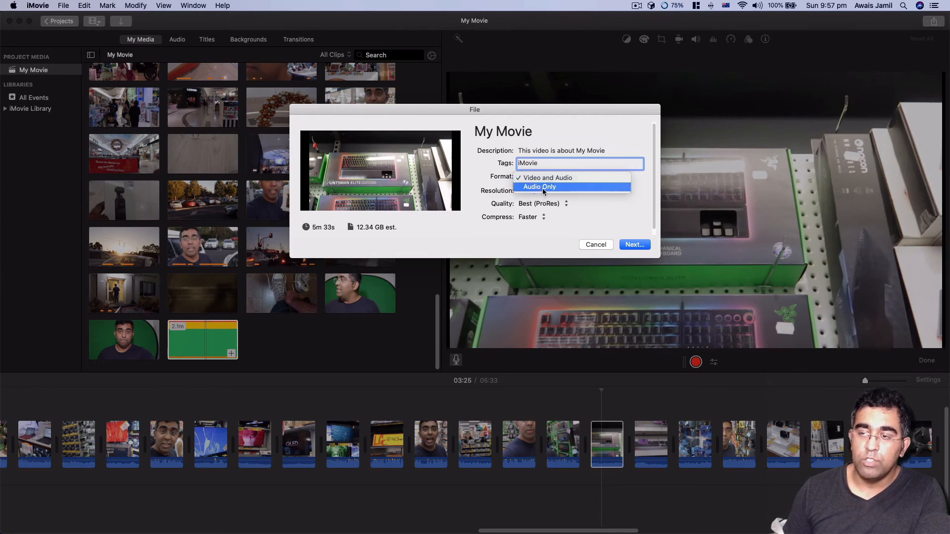
click(543, 188)
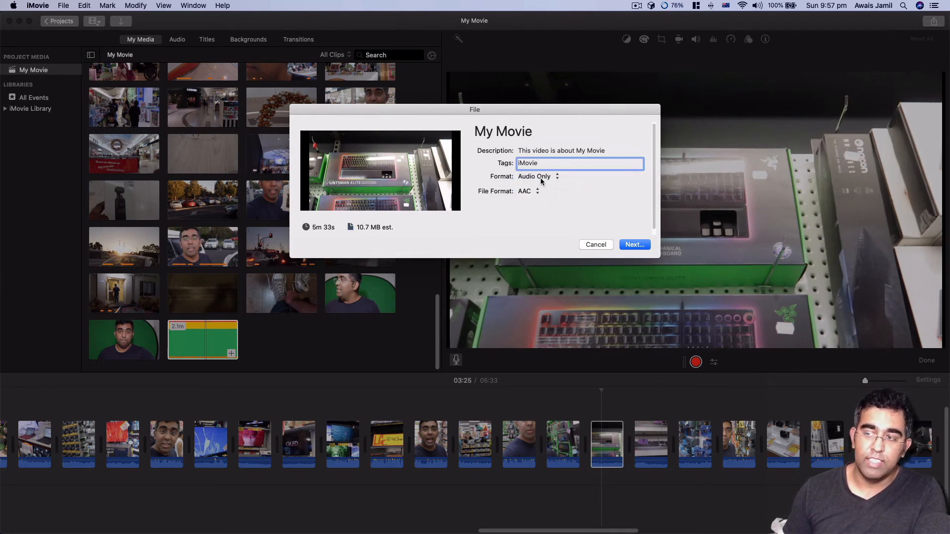
click(543, 177)
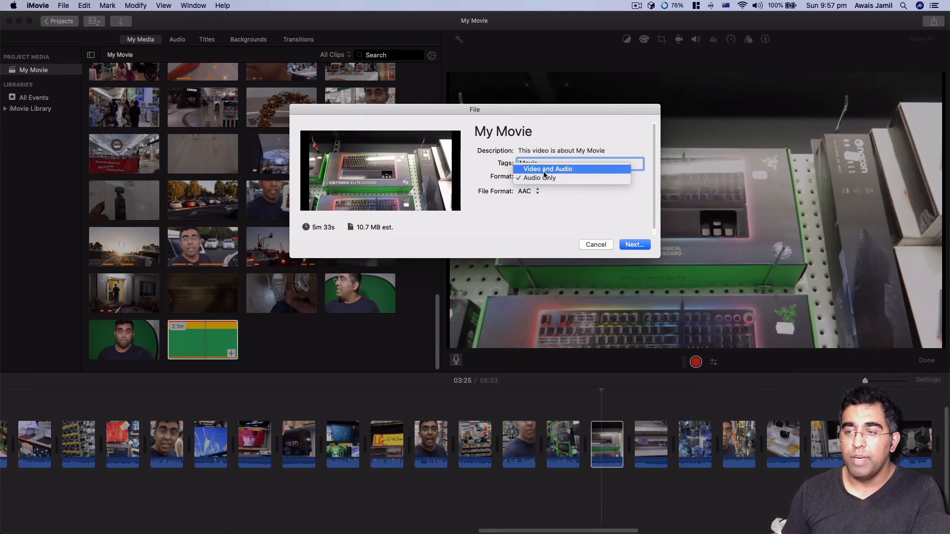
click(545, 170)
Step: Keep the export resolution at 1080p 60 and compare the High quality option with Best (ProRes)
click(541, 192)
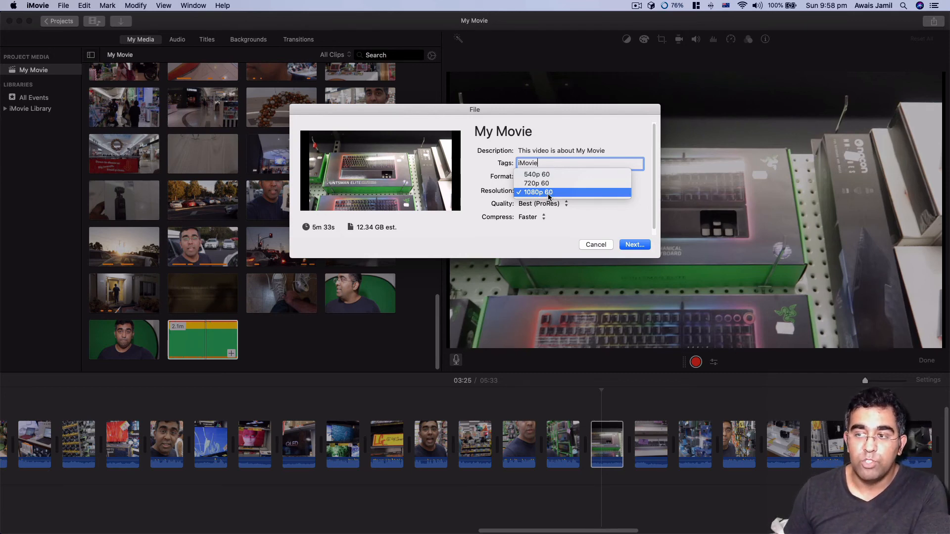
click(549, 195)
click(559, 206)
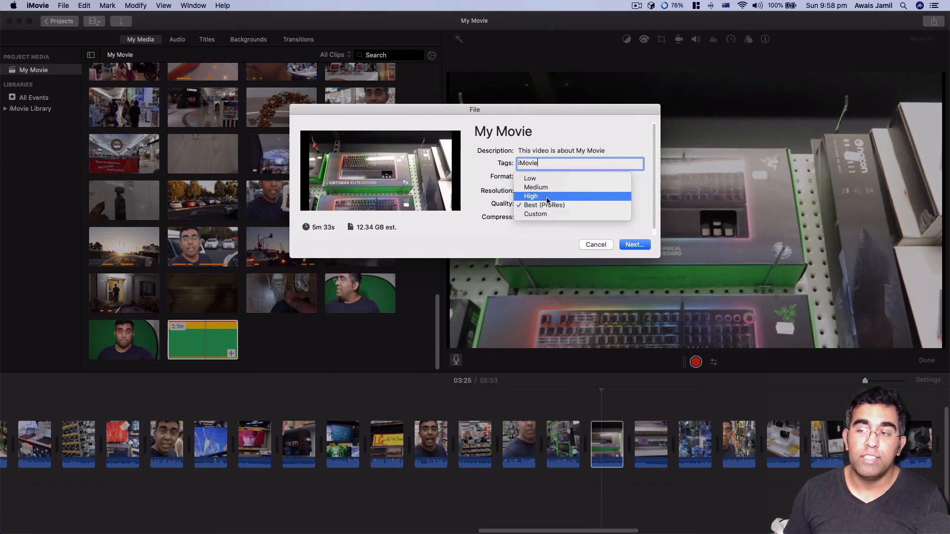
click(548, 198)
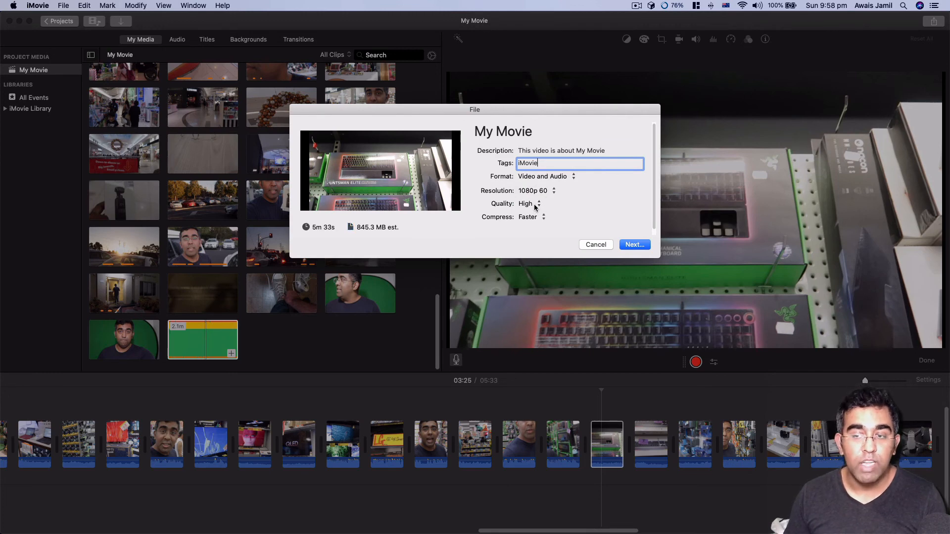
click(535, 208)
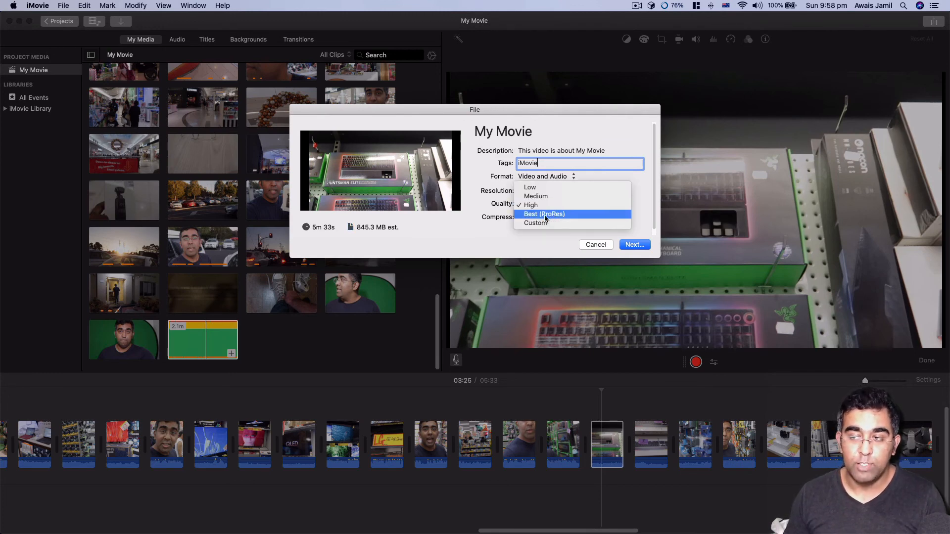
click(545, 216)
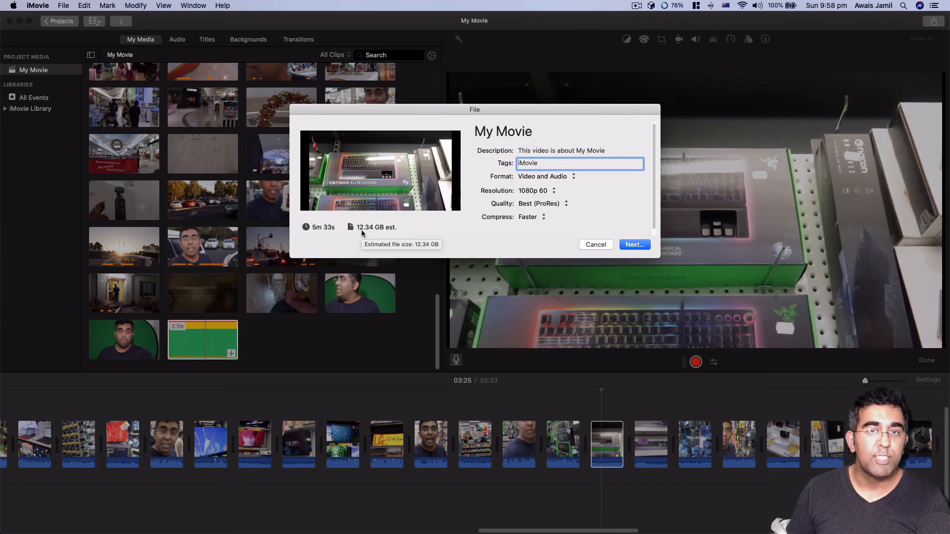
Step: Set the file export to 1080p 60, High quality and Better Quality compression
click(540, 191)
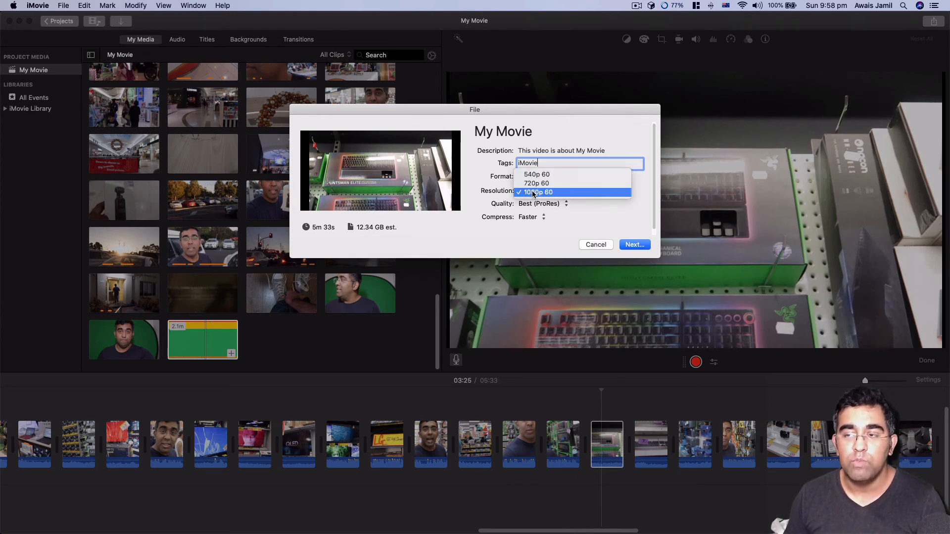
click(541, 191)
click(542, 204)
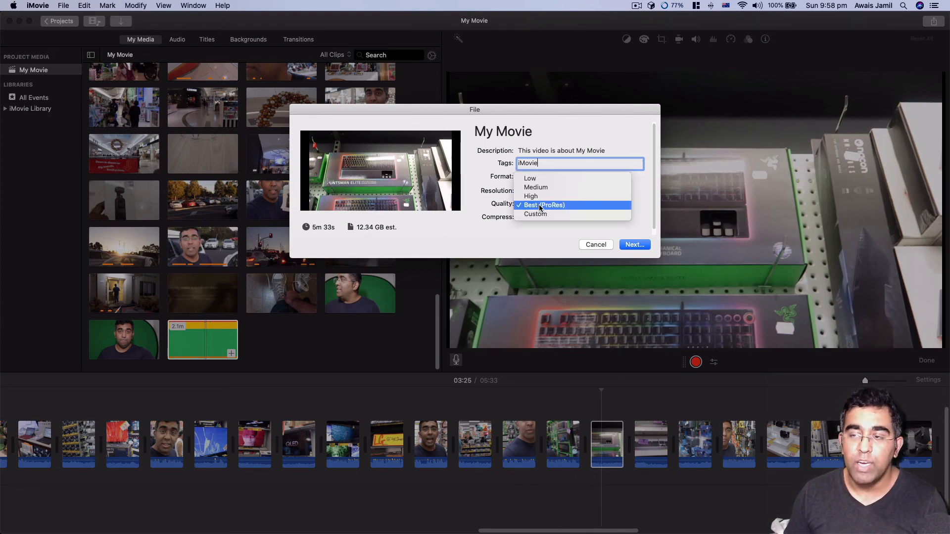
click(541, 199)
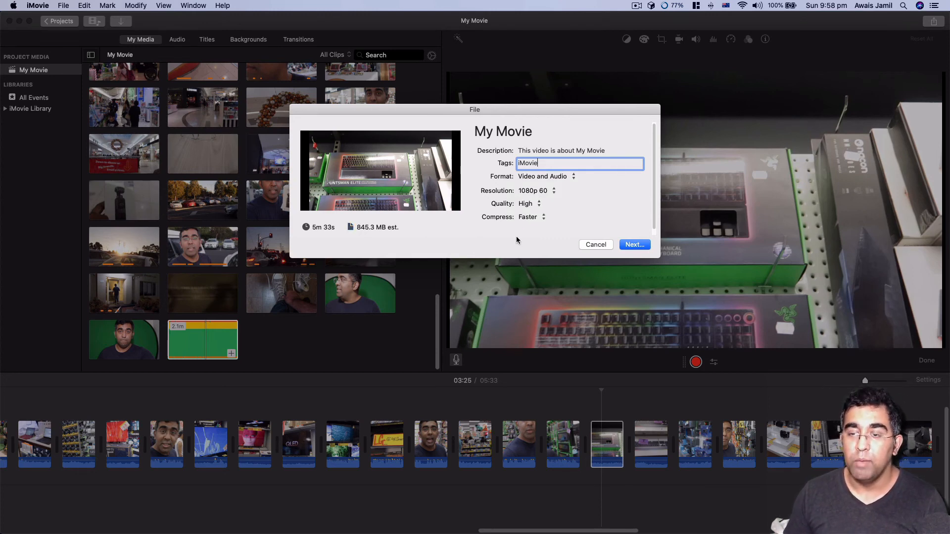
click(532, 218)
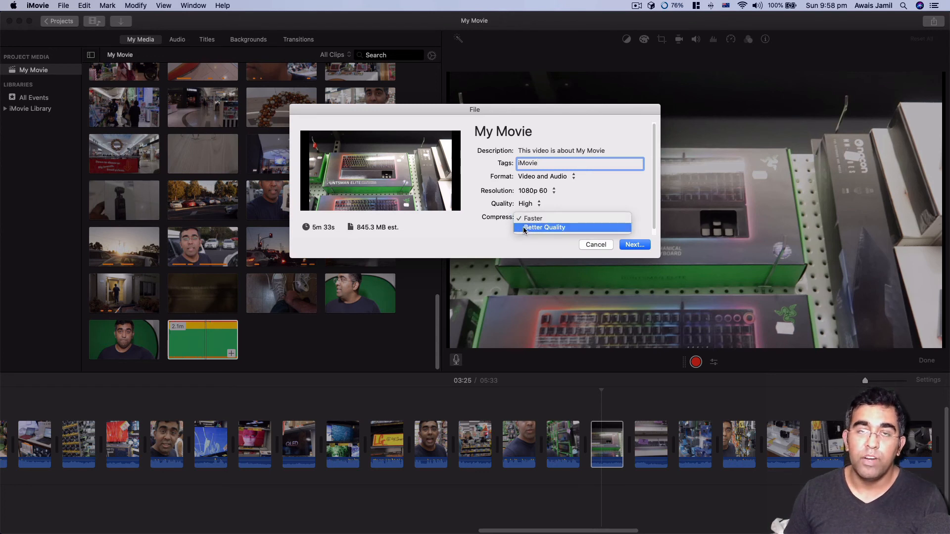
click(528, 228)
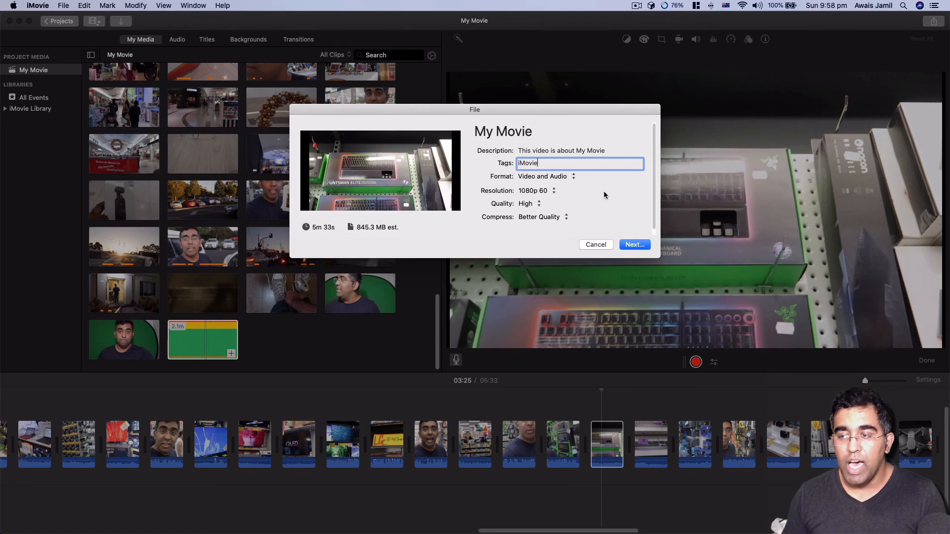
Step: Expand the folder browser for saving the exported movie, and cancel the save and the file export
click(636, 245)
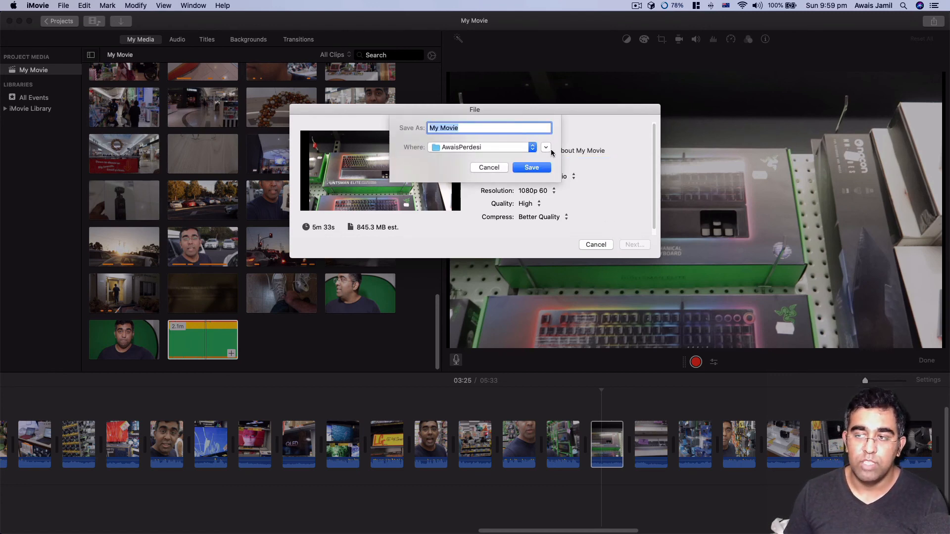
click(546, 148)
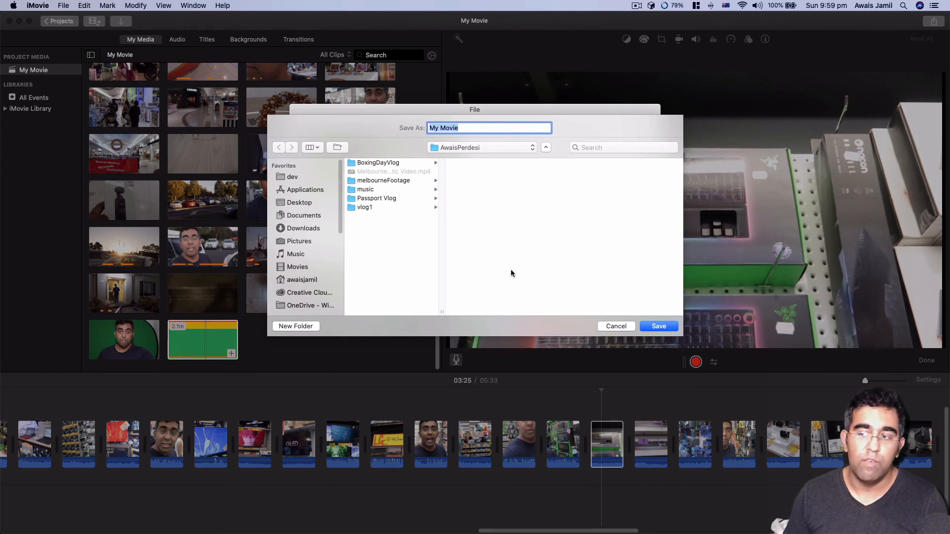
click(609, 328)
click(603, 245)
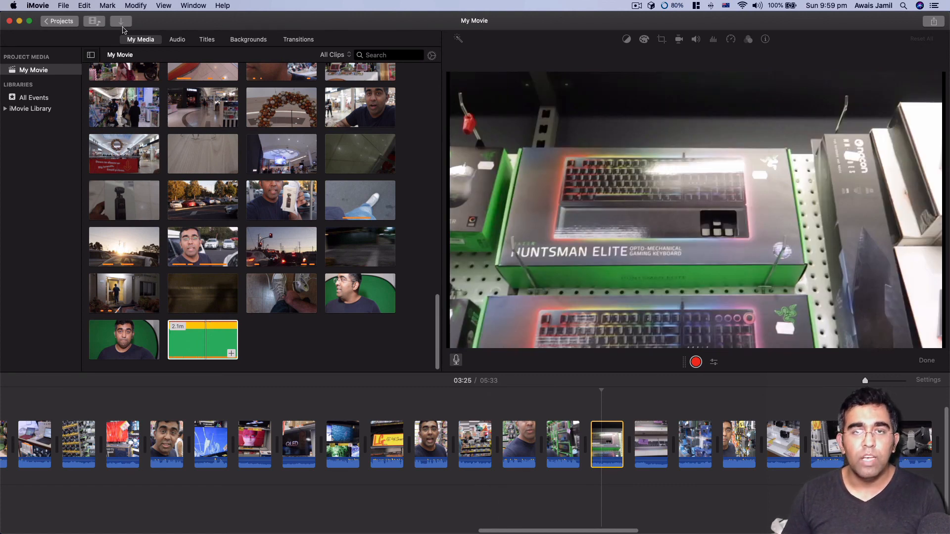
Step: Look through the available clip modification commands for the keyboard clip without applying one
click(135, 6)
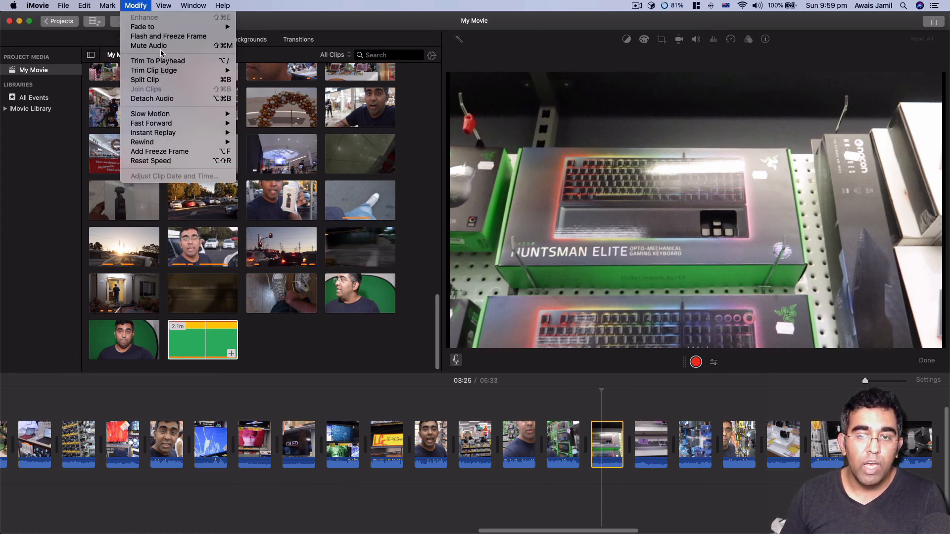
mouse_move(177, 135)
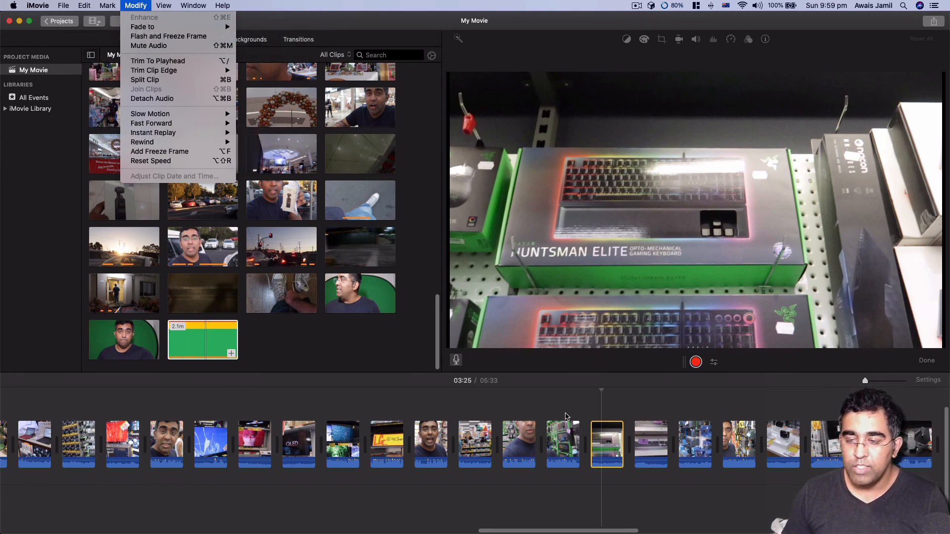
click(442, 405)
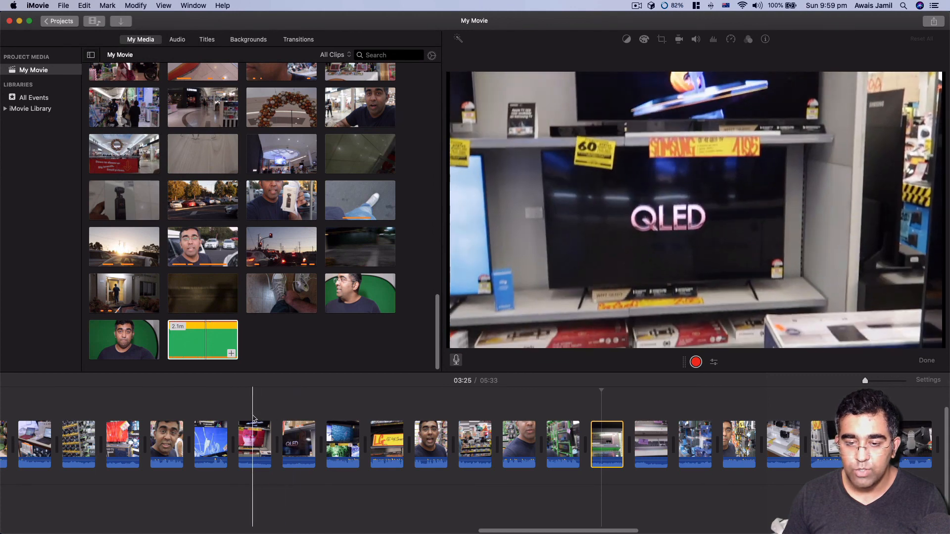
Step: Try a flash and freeze frame on the blue Samsung TV clip at 02:39, play it back, and undo the effect
click(211, 415)
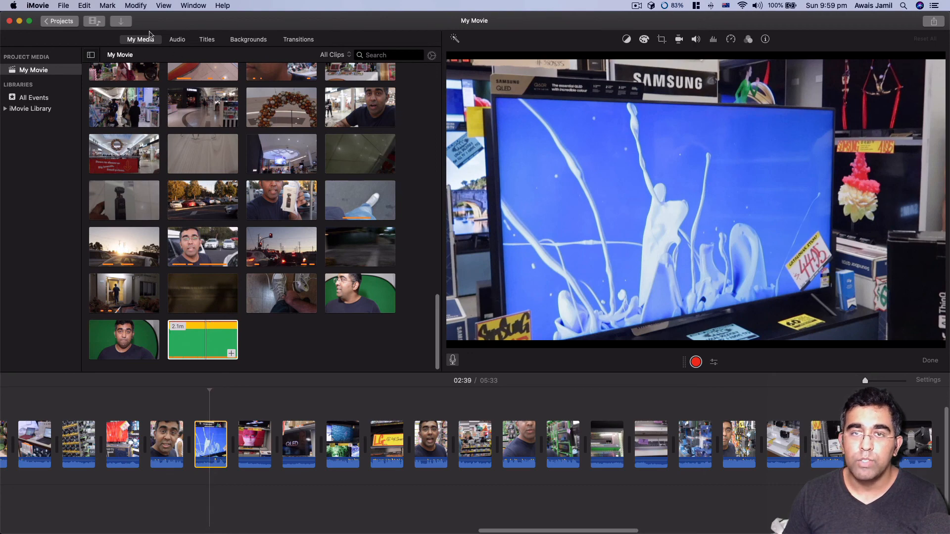
click(130, 5)
click(152, 40)
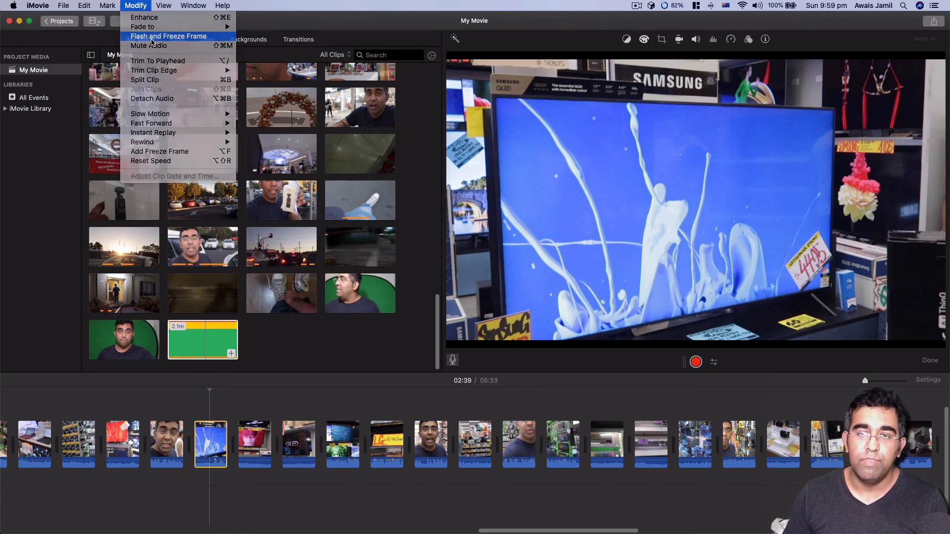
click(191, 409)
key(space)
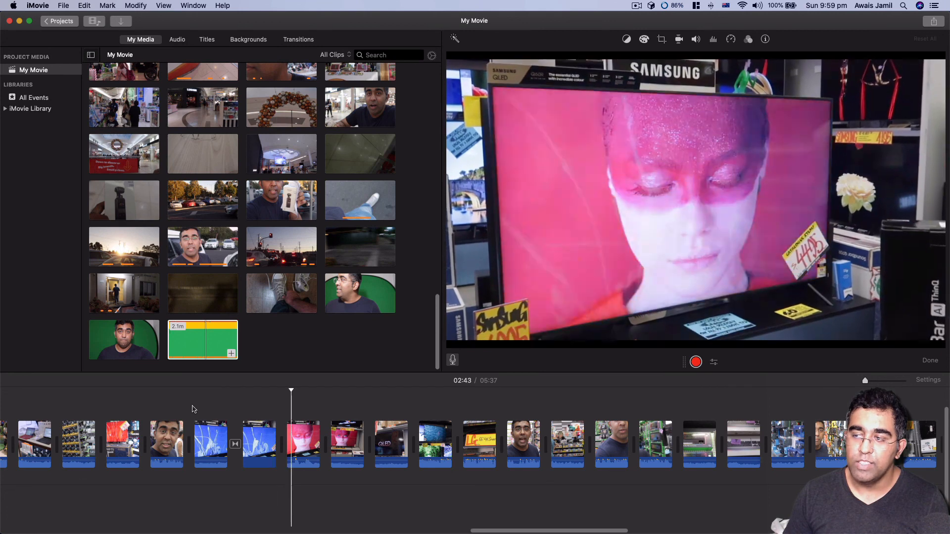
key(space)
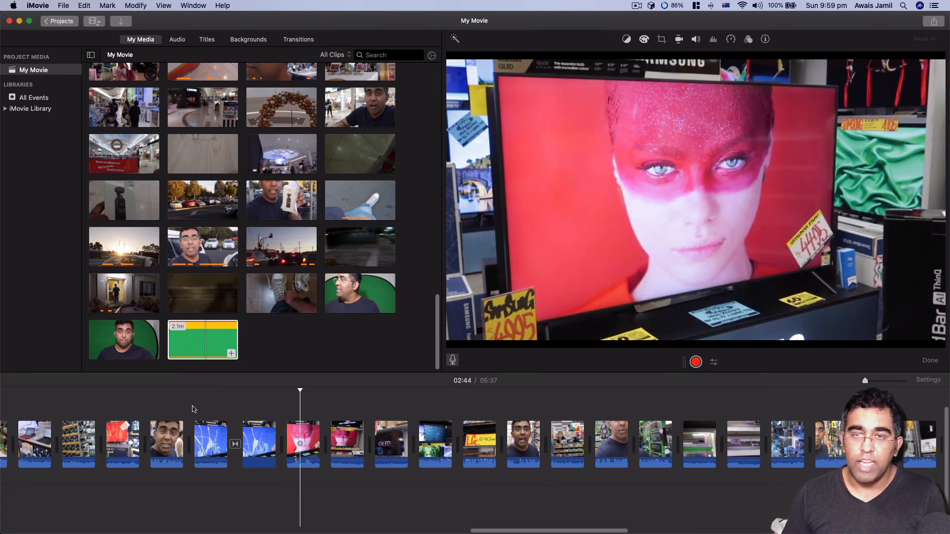
key(super+z)
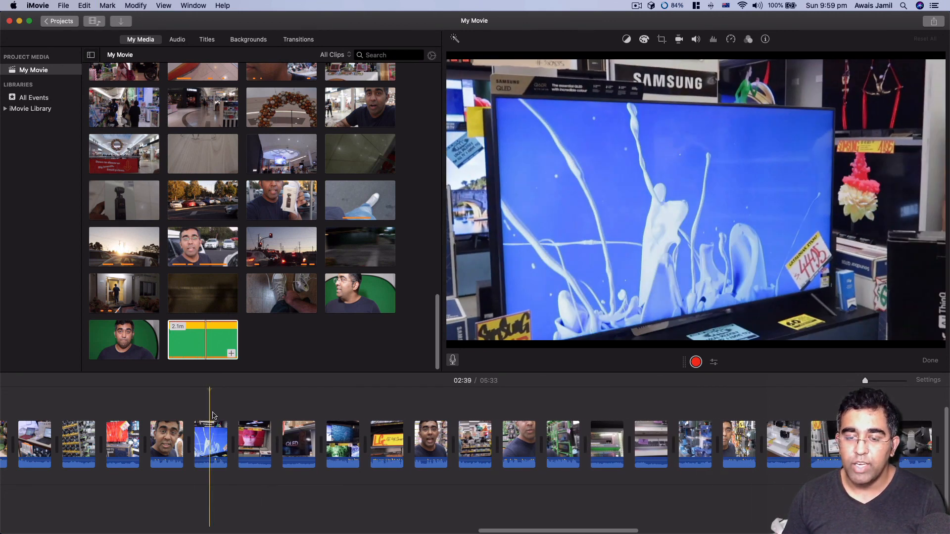
Step: Apply a 2x rewind to the blue Samsung TV clip and play back the result in the timeline
click(210, 443)
click(134, 7)
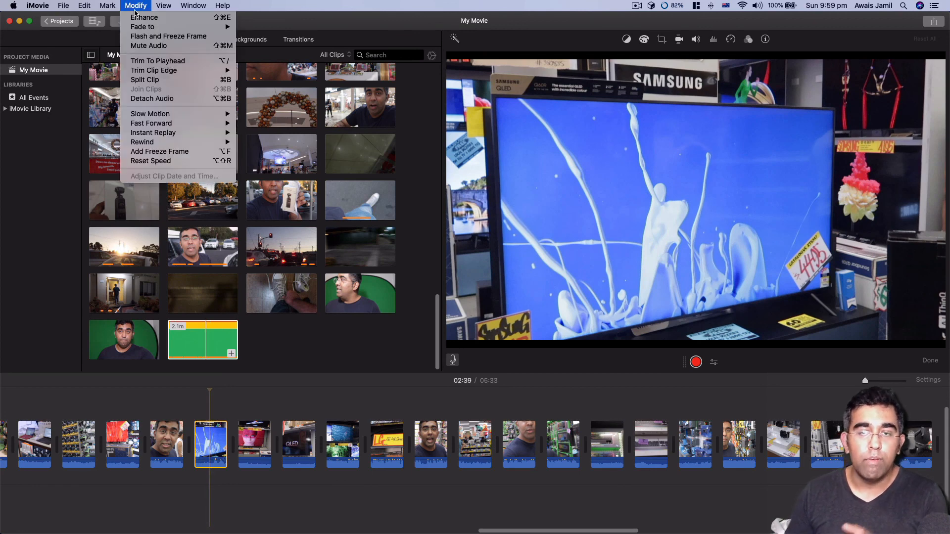
mouse_move(196, 144)
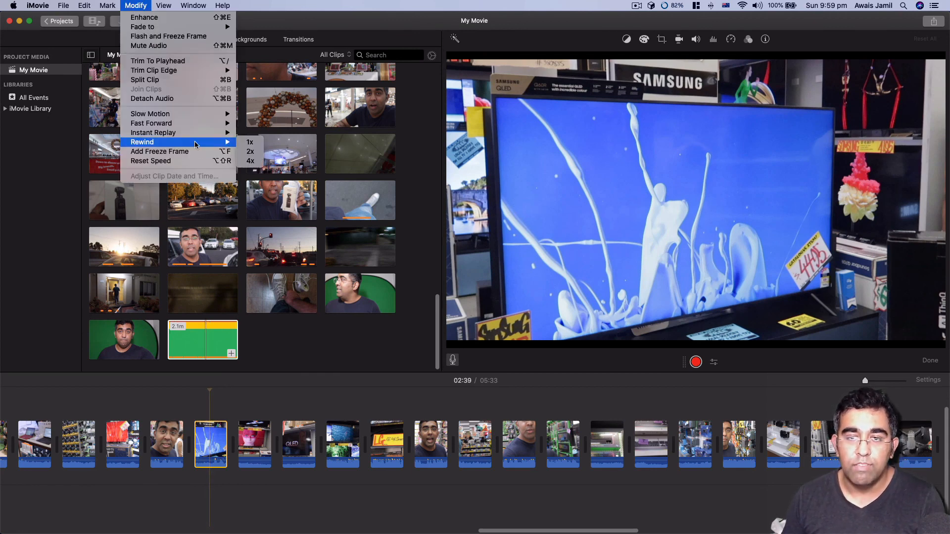
click(249, 152)
click(194, 398)
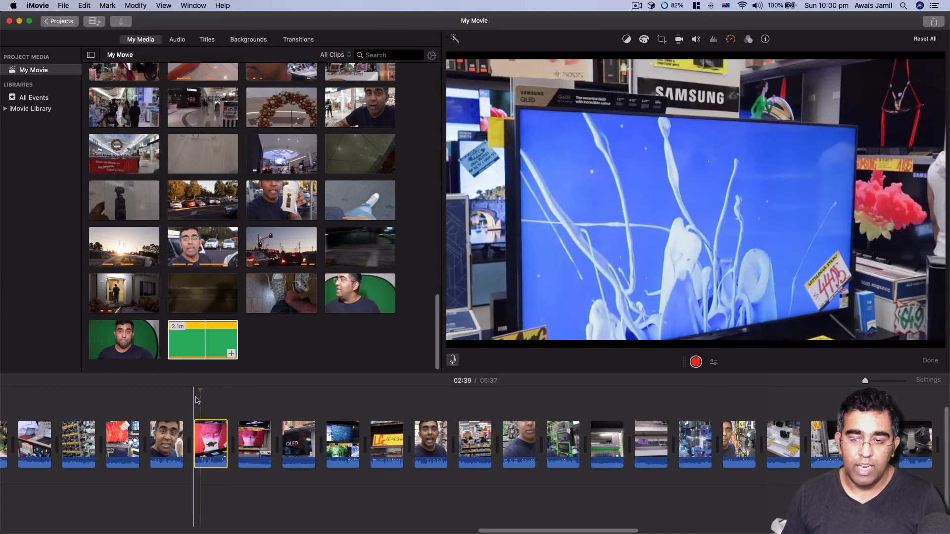
key(space)
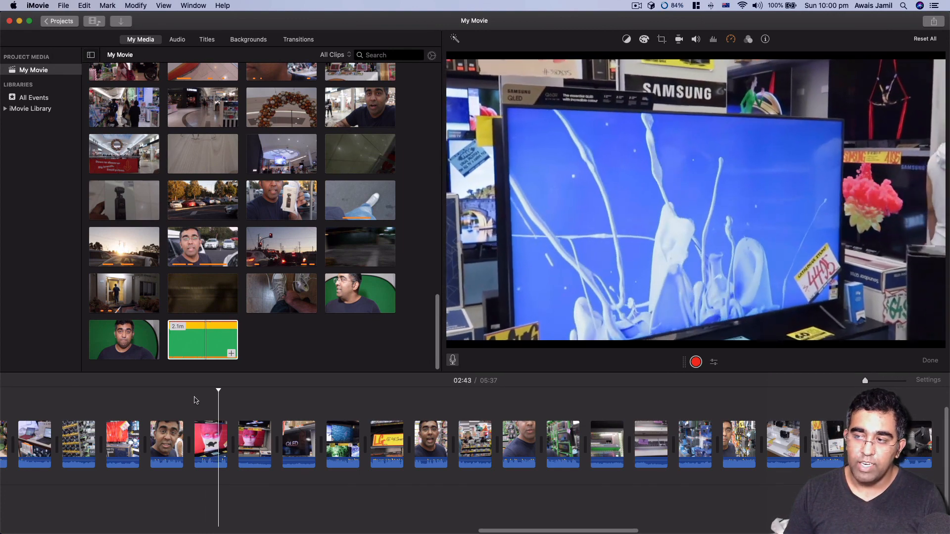
key(space)
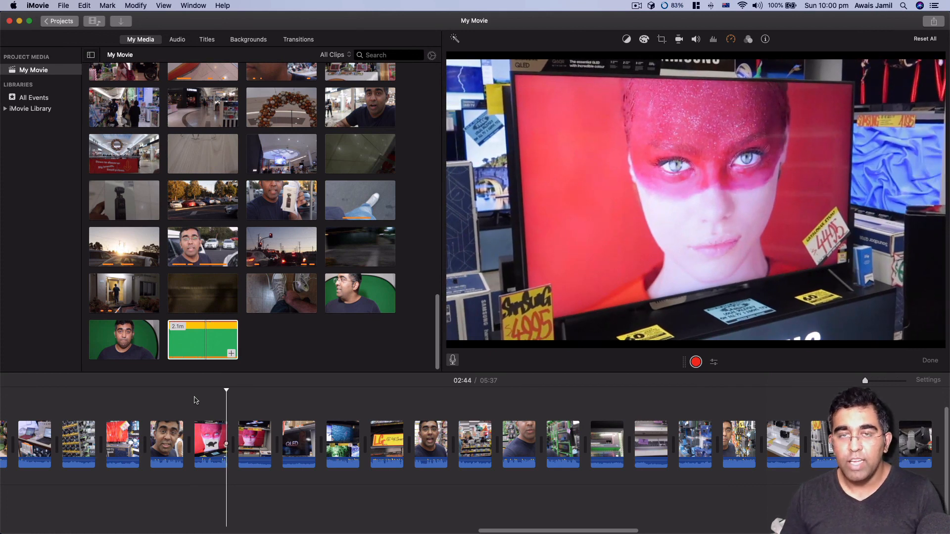
click(135, 5)
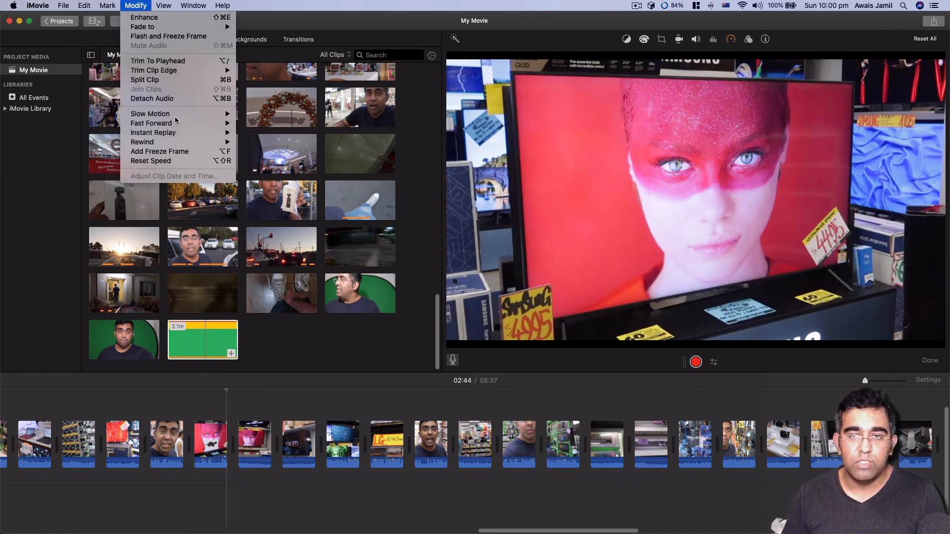
mouse_move(84, 6)
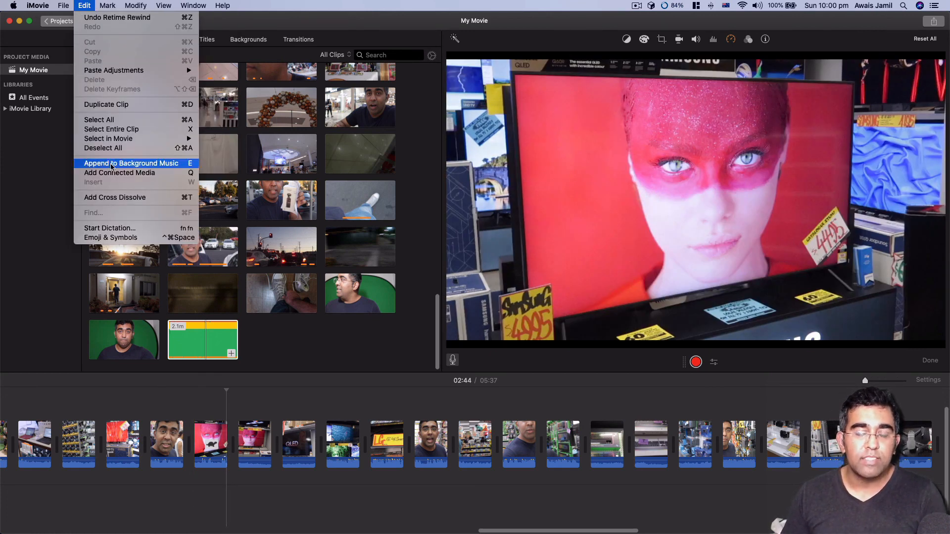
mouse_move(123, 6)
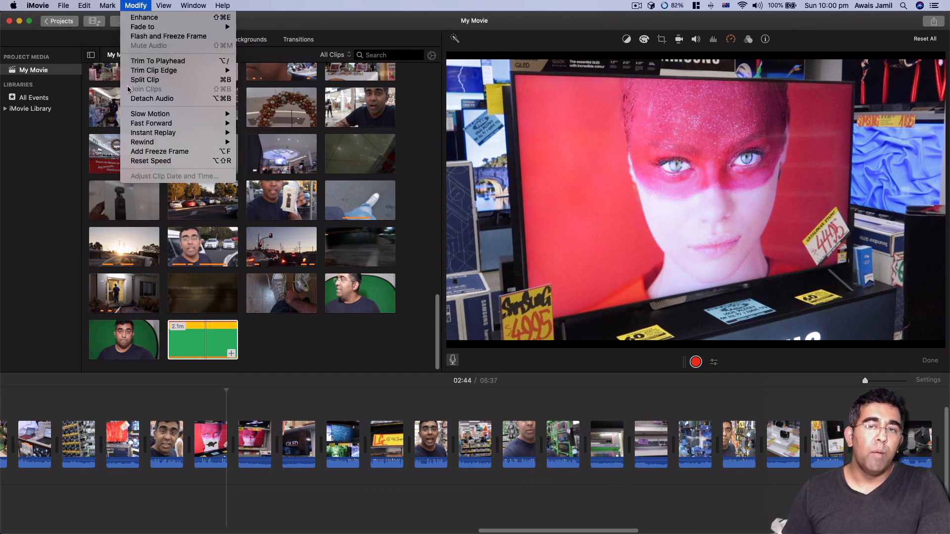
mouse_move(127, 73)
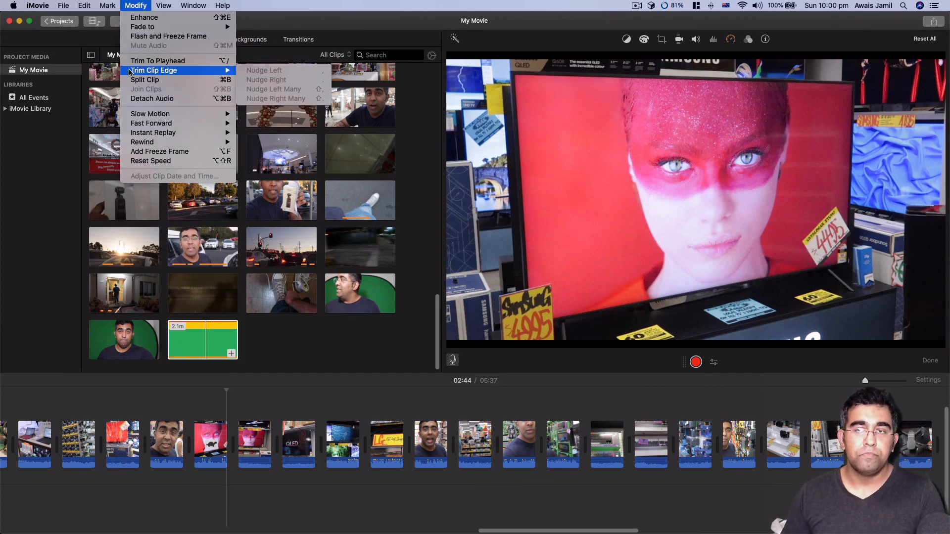